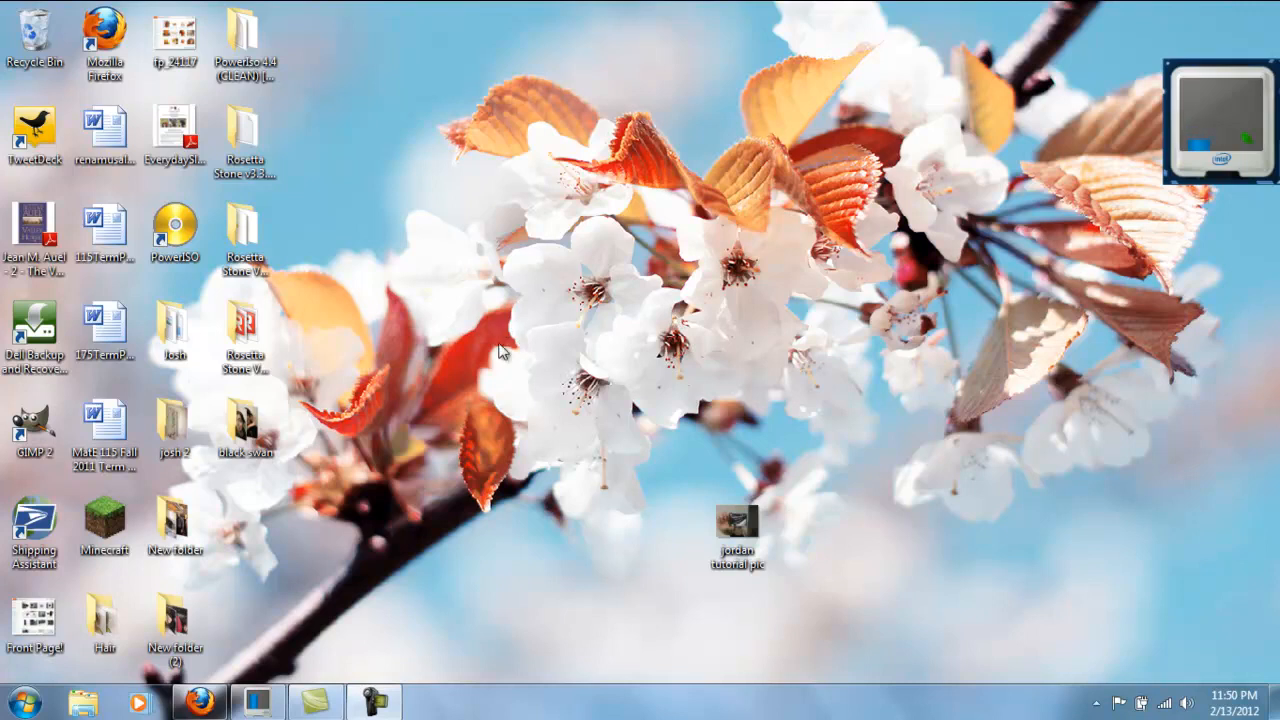
Step: Launch GIMP, maximize its image window, and move the Toolbox and Layers docks out to opposite edges of the screen
double_click(42, 412)
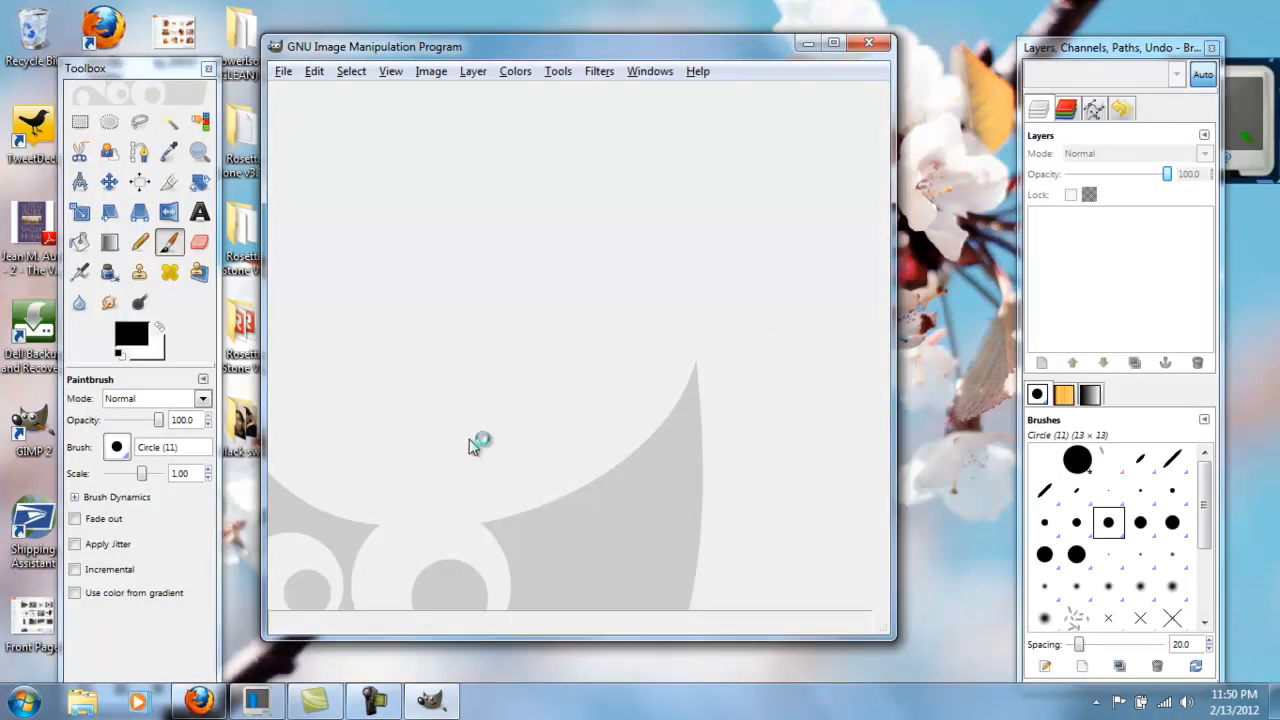
drag(1070, 56, 1053, 42)
double_click(731, 44)
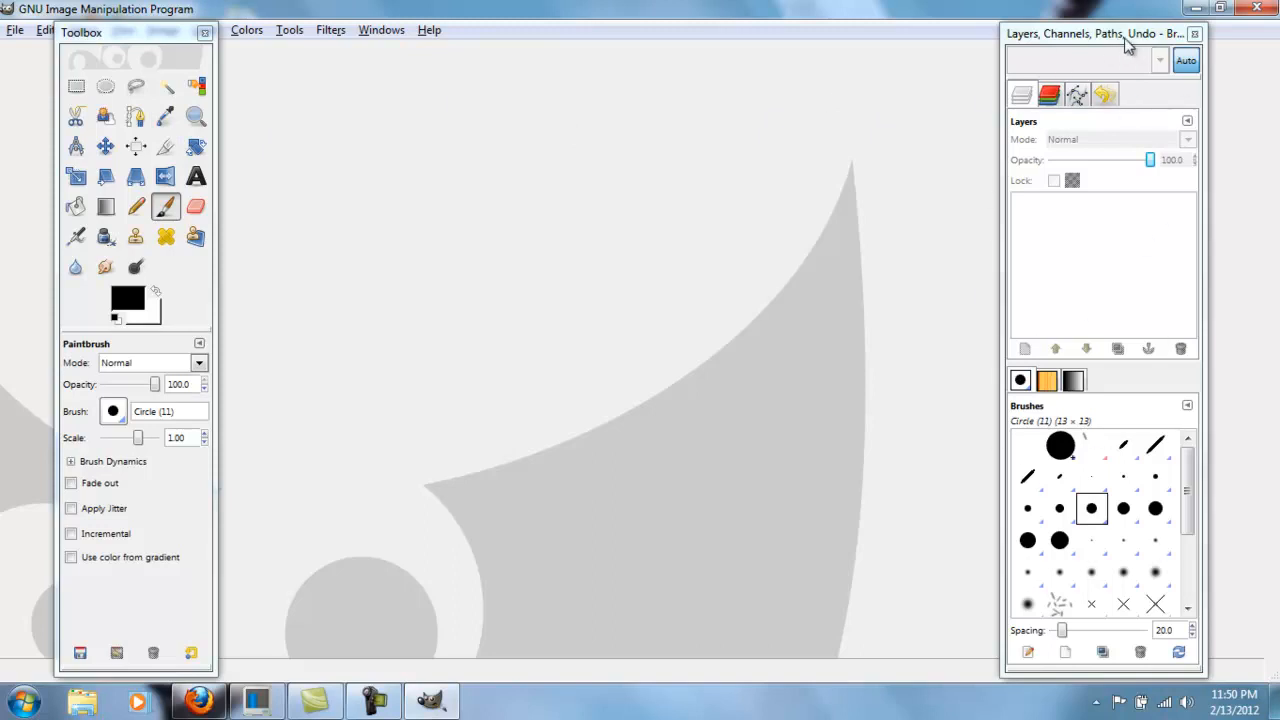
mouse_move(1122, 47)
mouse_down()
mouse_move(1190, 53)
mouse_move(1176, 46)
mouse_up()
drag(151, 37, 106, 50)
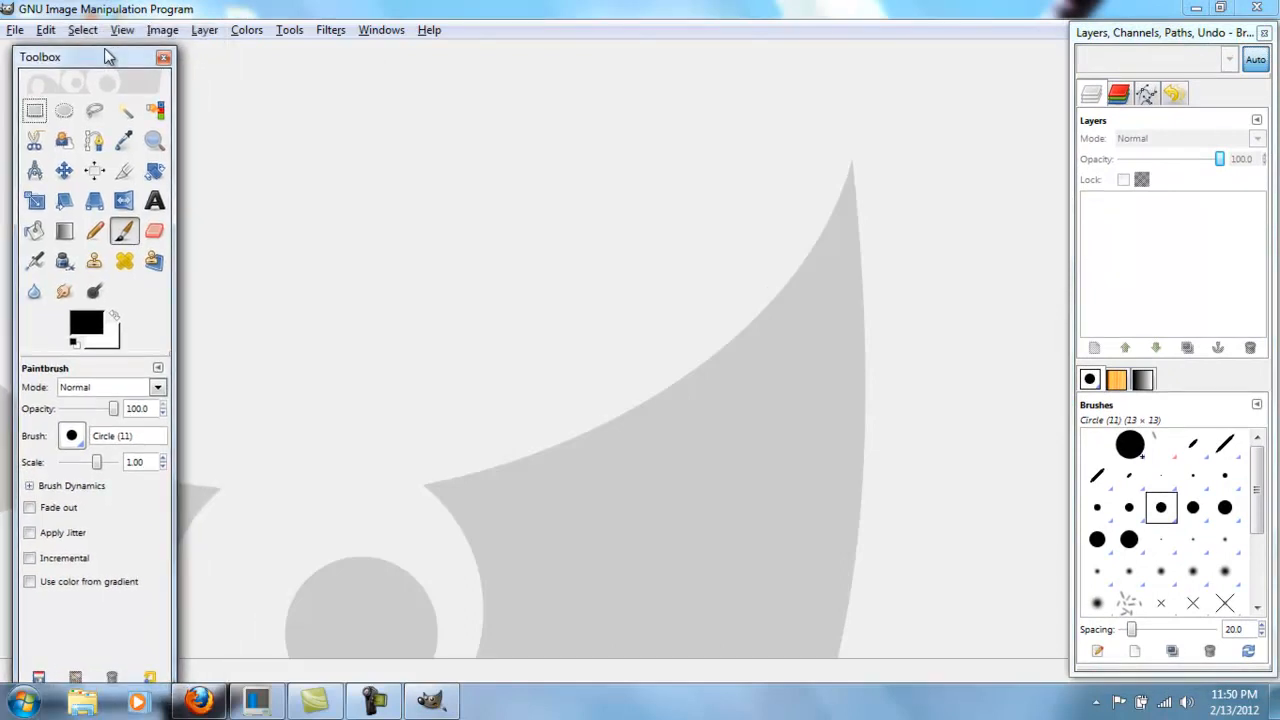
Step: Open the image jordan tutorial pic.jpg from the Desktop folder
click(15, 30)
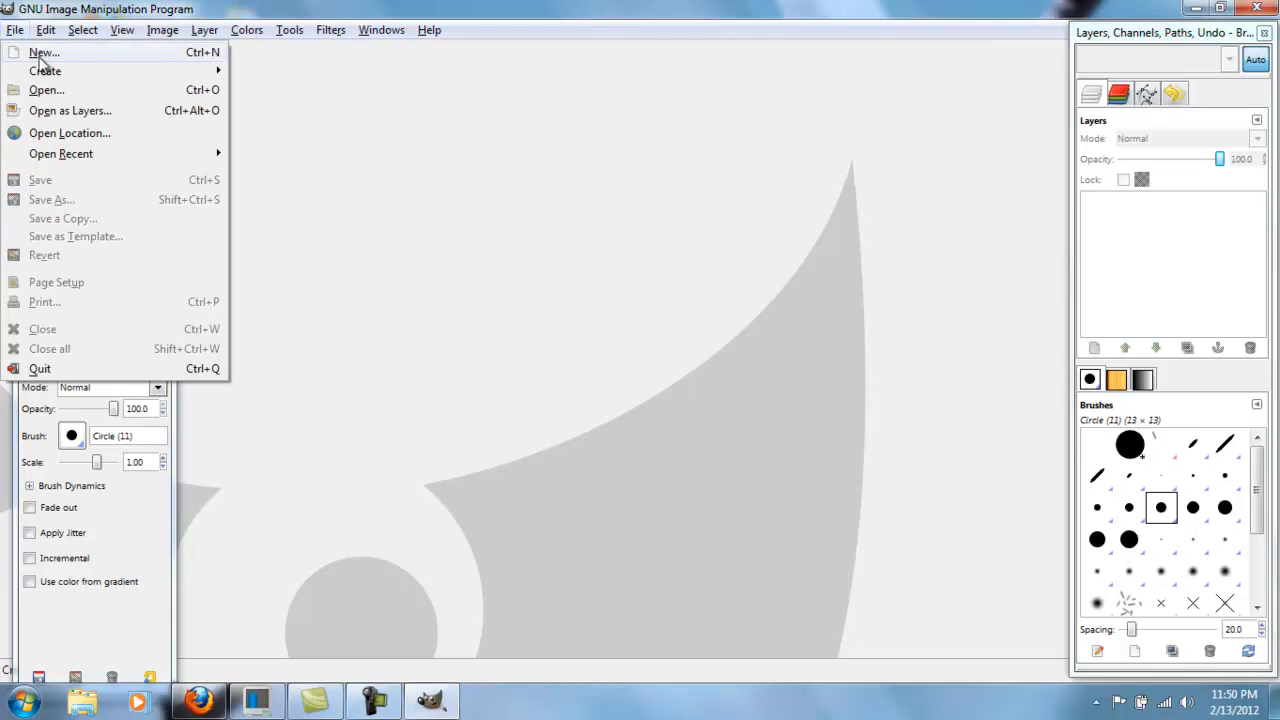
click(47, 90)
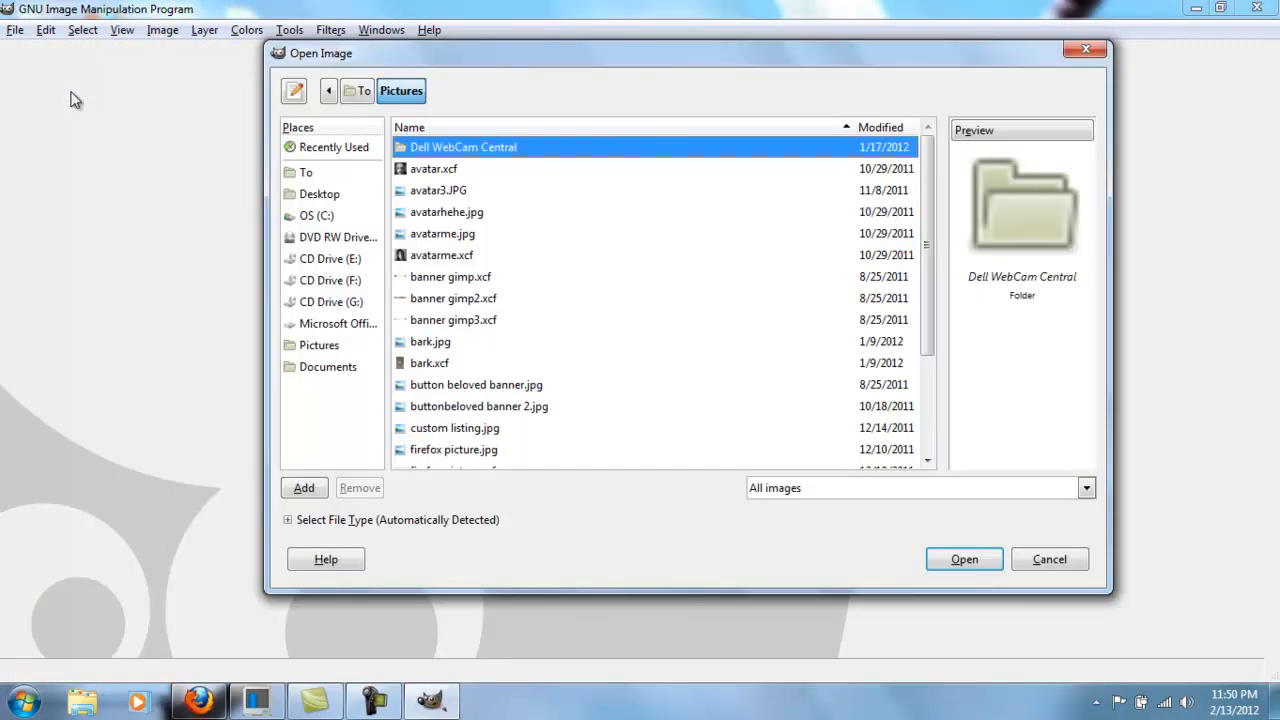
click(318, 194)
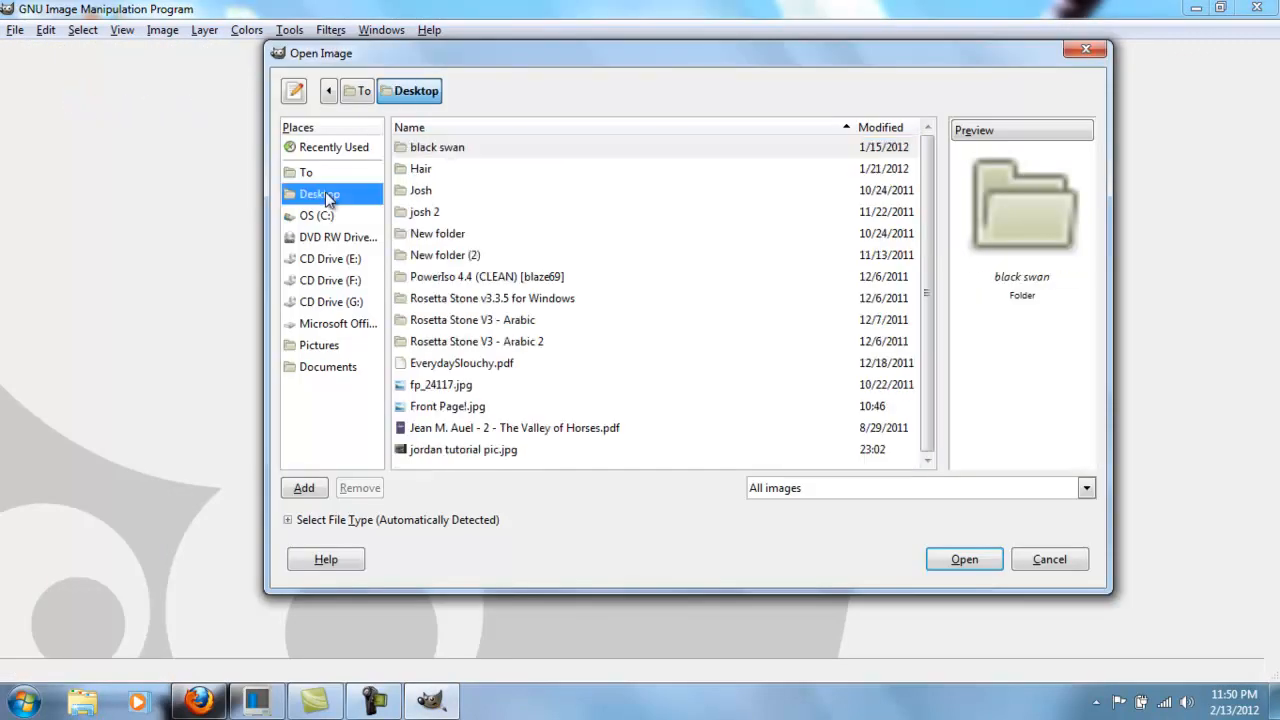
click(506, 452)
click(964, 559)
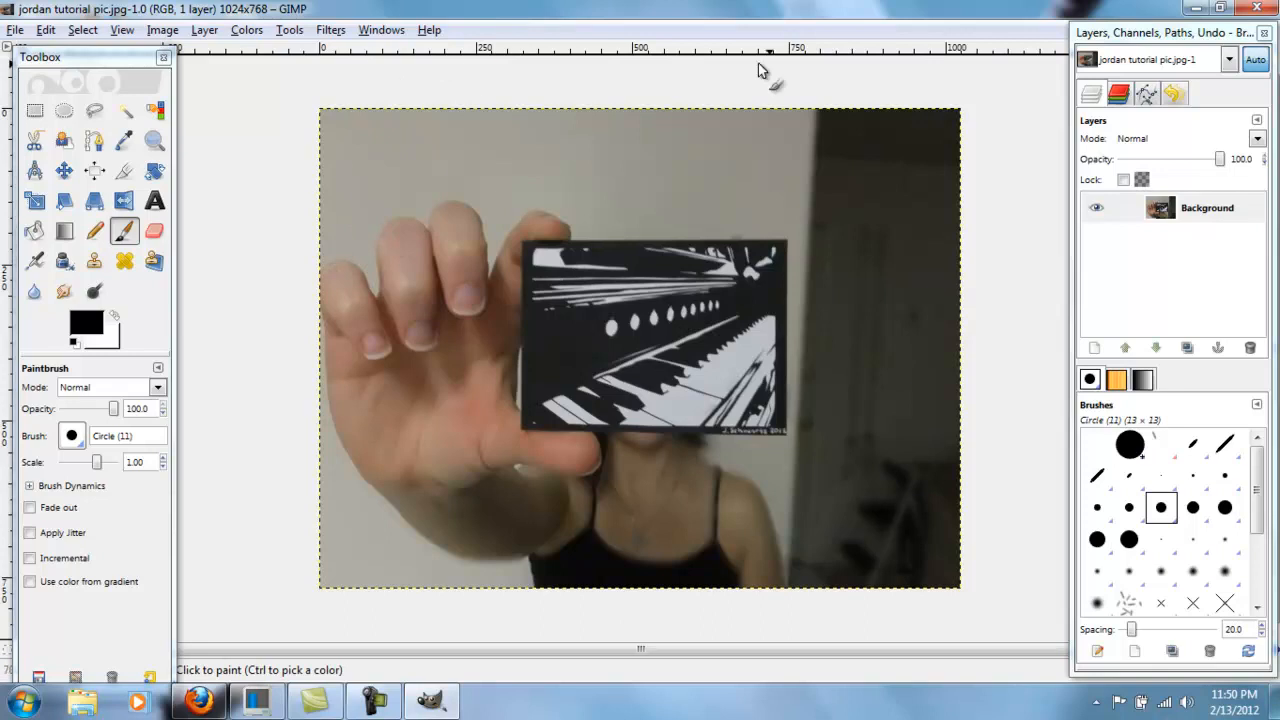
Step: Draw a rectangular selection of about 941 × 678 px just inside the photo's edges, adjusting its size and position
click(30, 117)
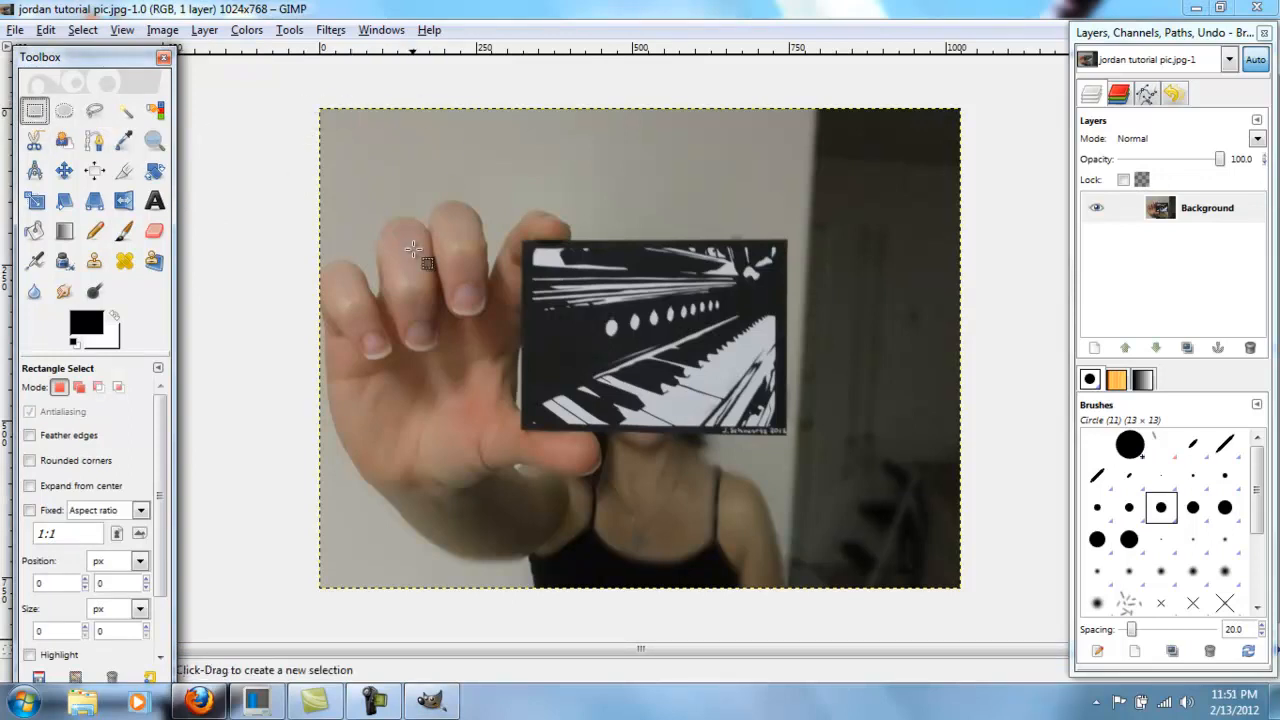
drag(361, 128, 922, 567)
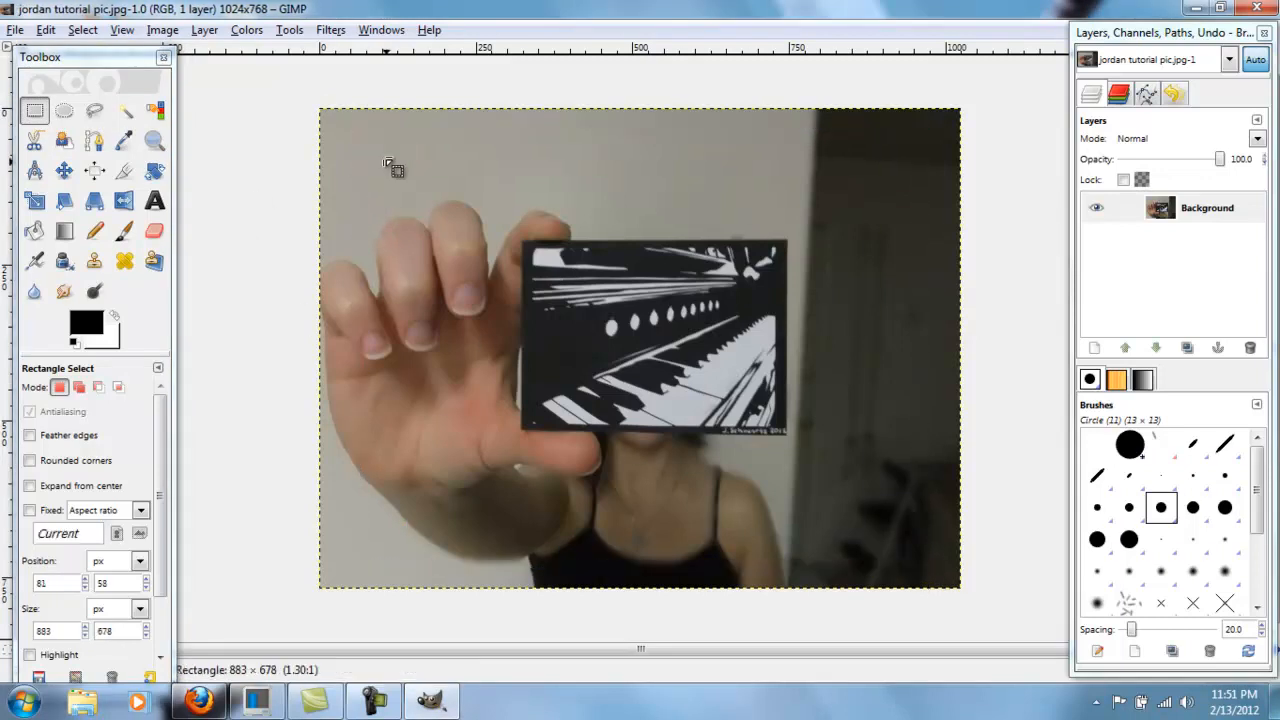
drag(395, 169, 383, 160)
drag(918, 310, 866, 310)
drag(808, 182, 909, 180)
mouse_move(723, 328)
mouse_down()
mouse_move(723, 340)
mouse_move(650, 265)
mouse_move(690, 378)
mouse_move(725, 335)
mouse_move(712, 318)
mouse_move(726, 311)
mouse_move(723, 323)
mouse_up()
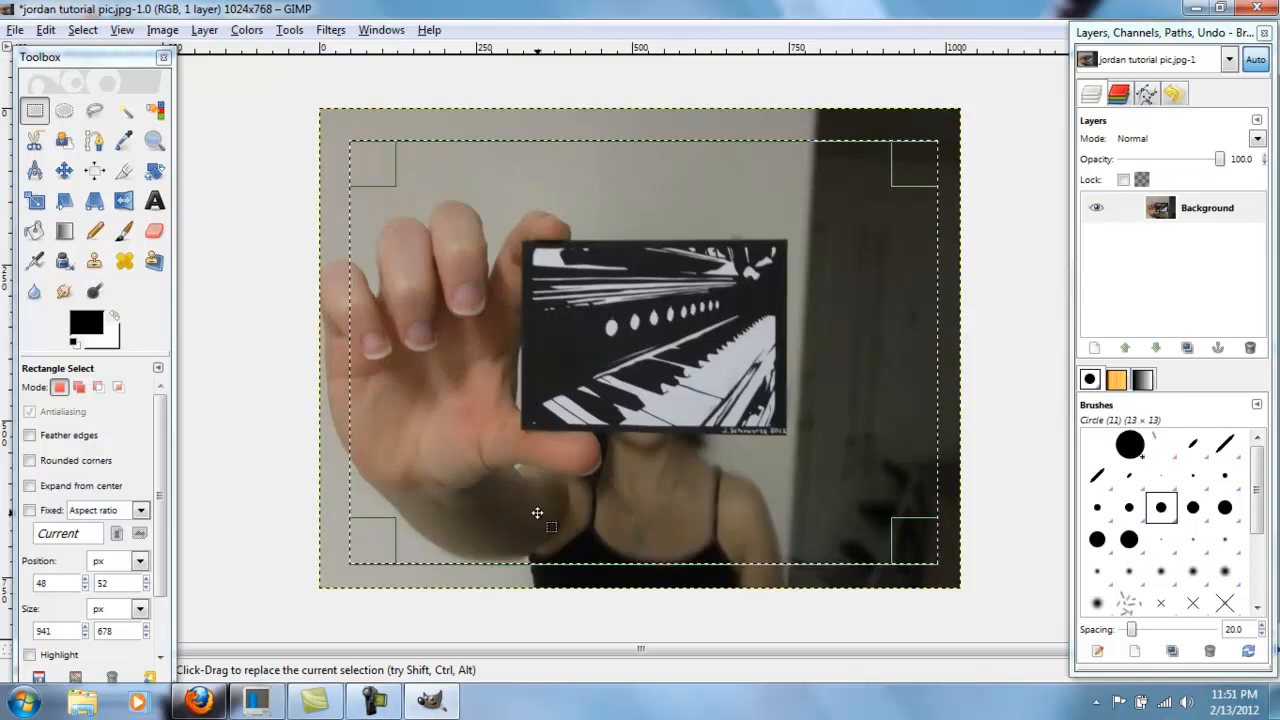
Step: Crop the image to the rectangular selection, and undo the crop and the selection
click(163, 30)
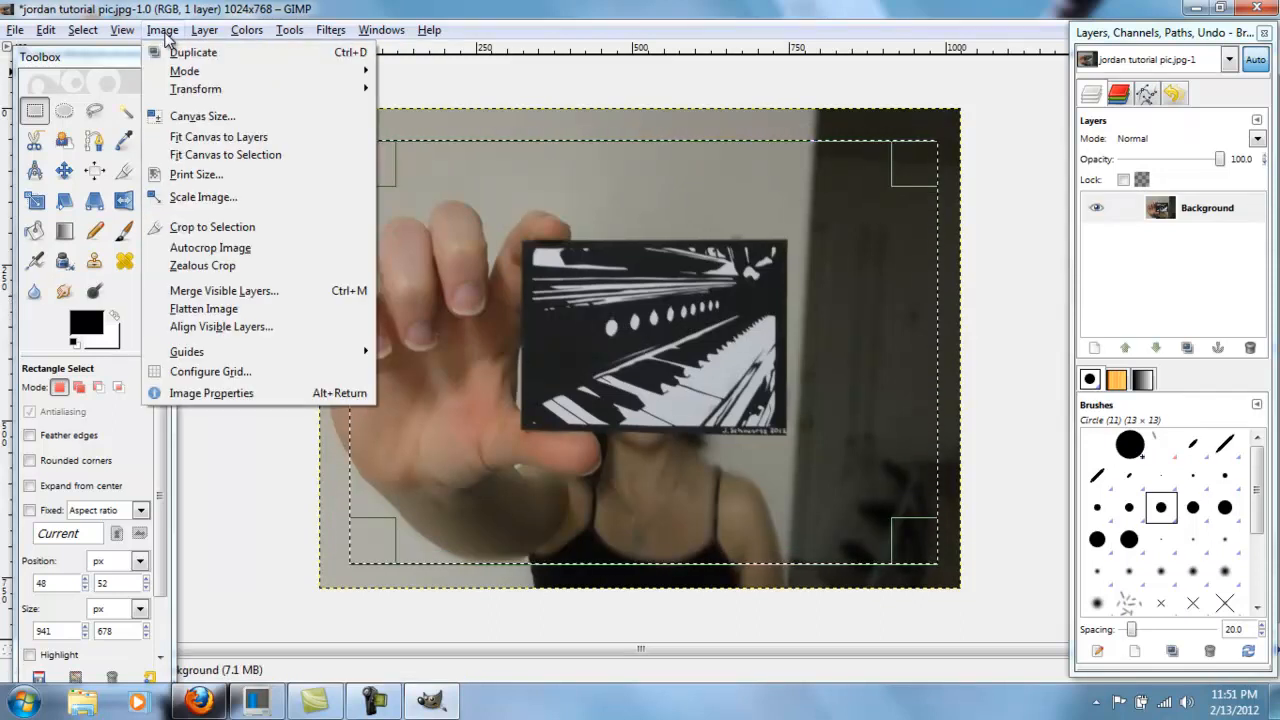
click(305, 232)
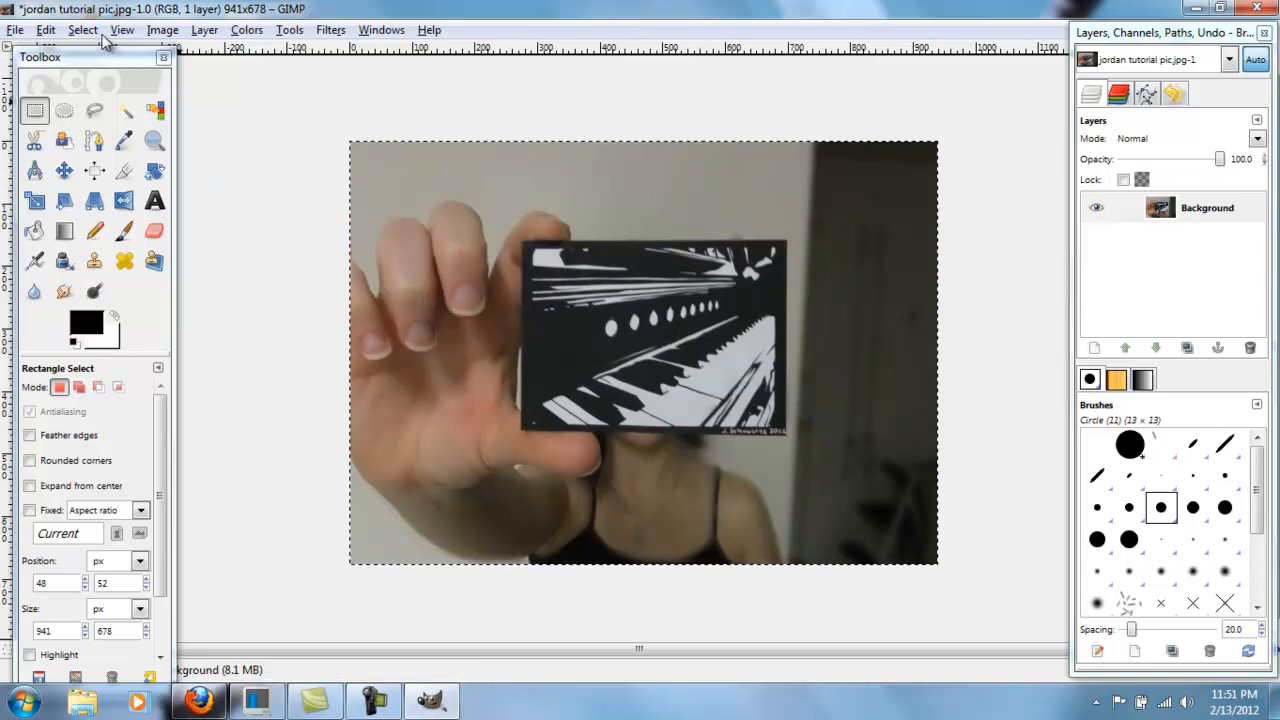
click(46, 31)
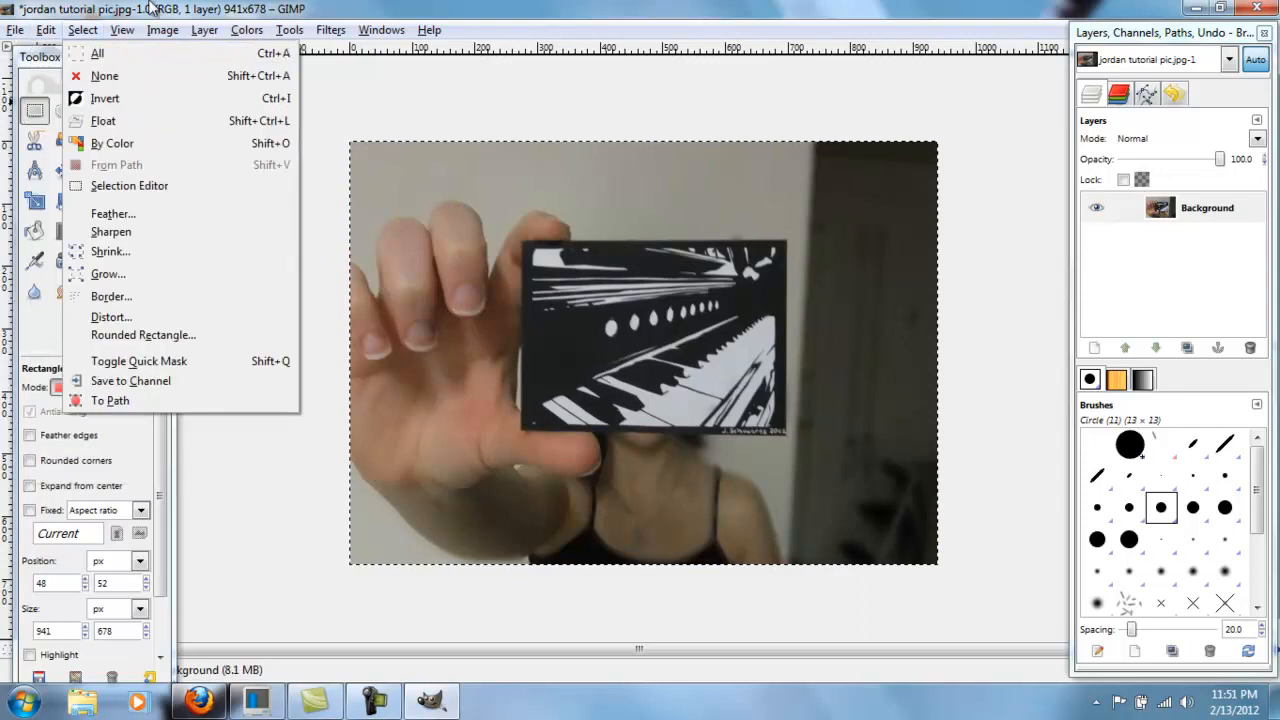
click(95, 52)
click(245, 107)
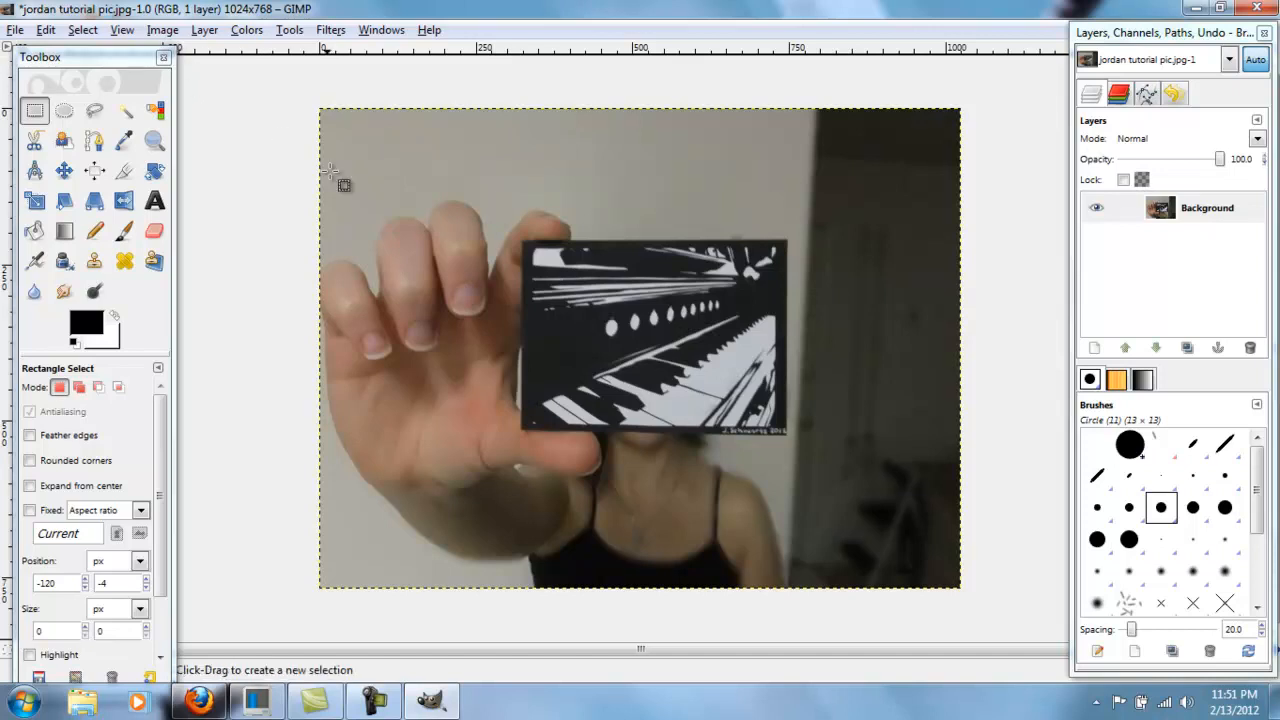
Step: Scale the image proportionally to a width of 500 pixels, and undo the scaling
click(163, 30)
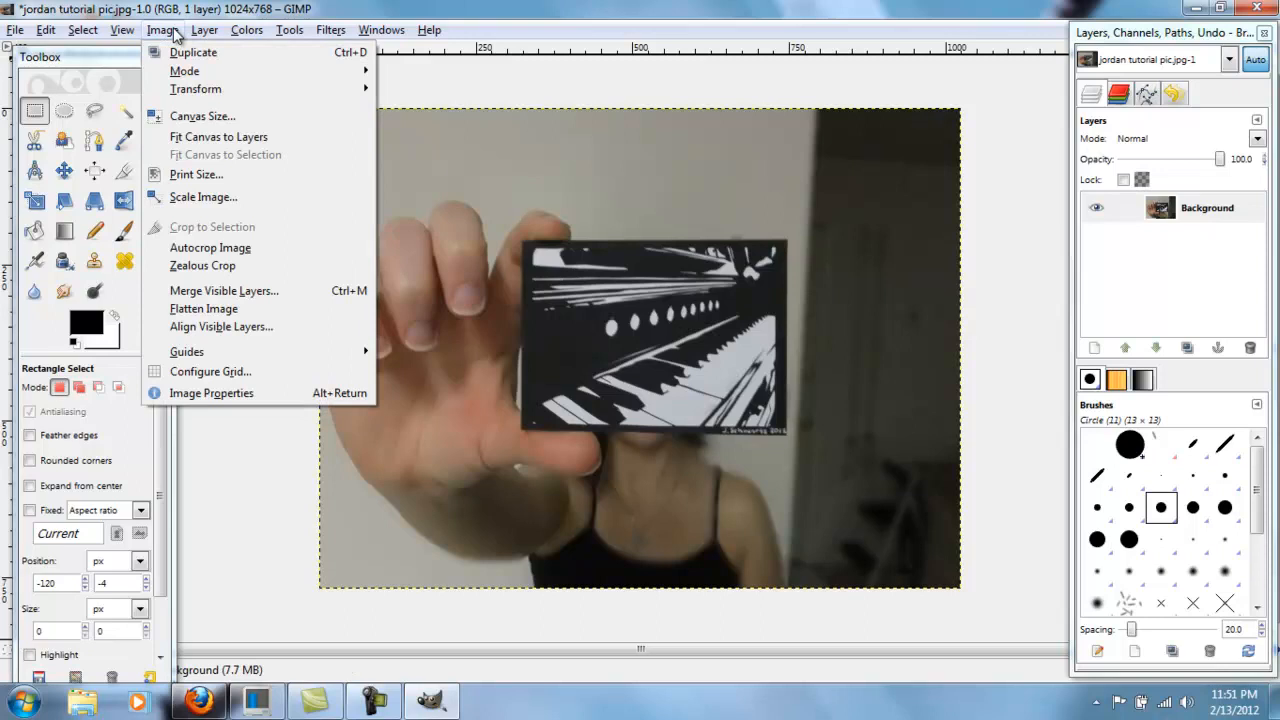
click(272, 200)
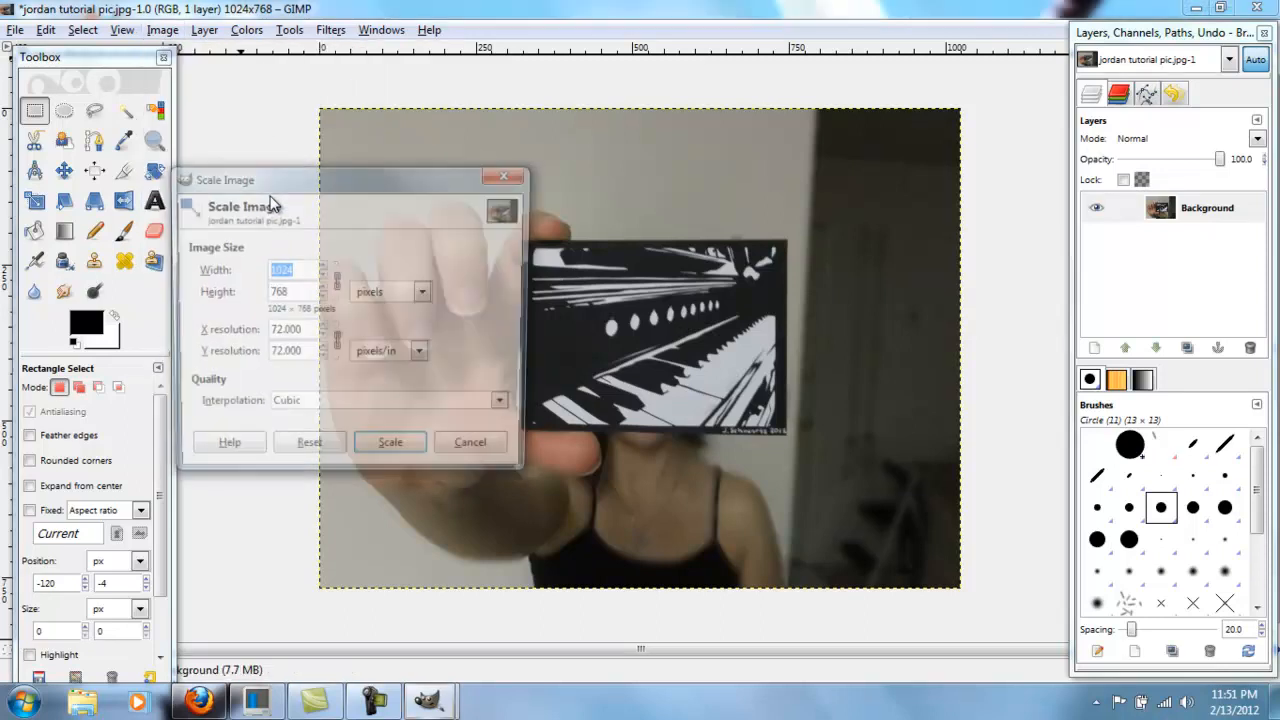
drag(284, 184, 124, 45)
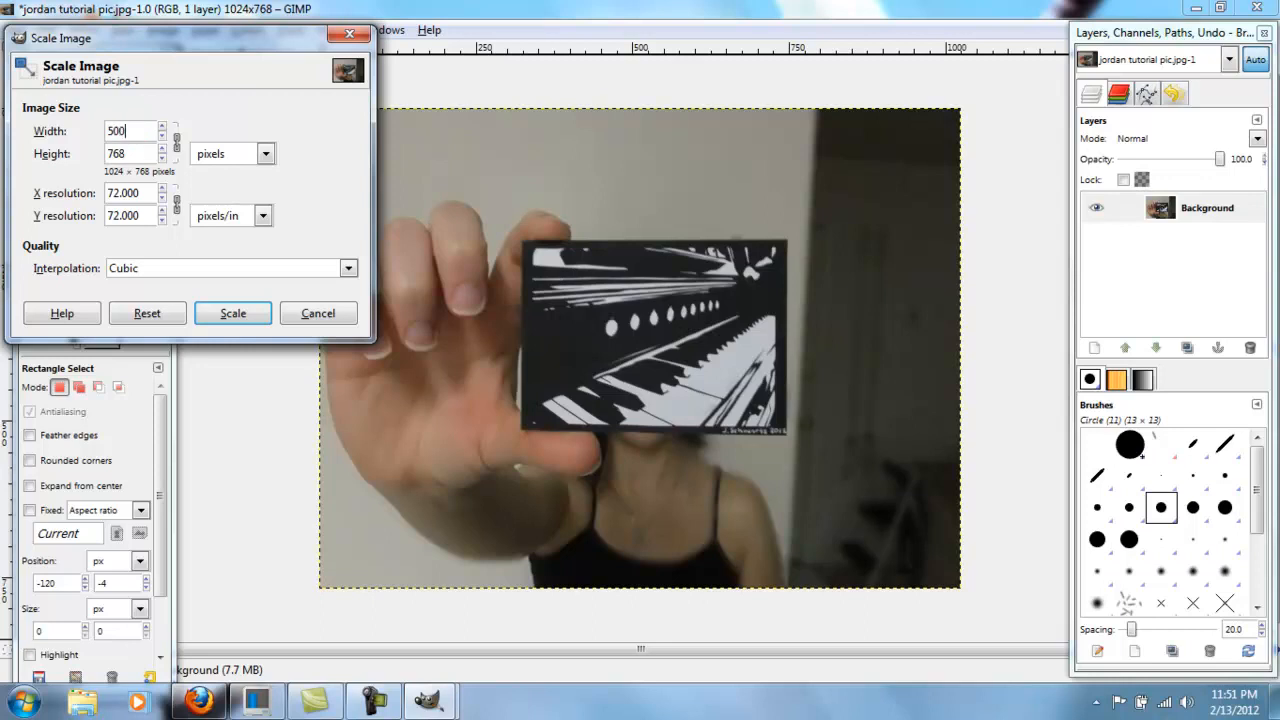
click(147, 157)
click(250, 314)
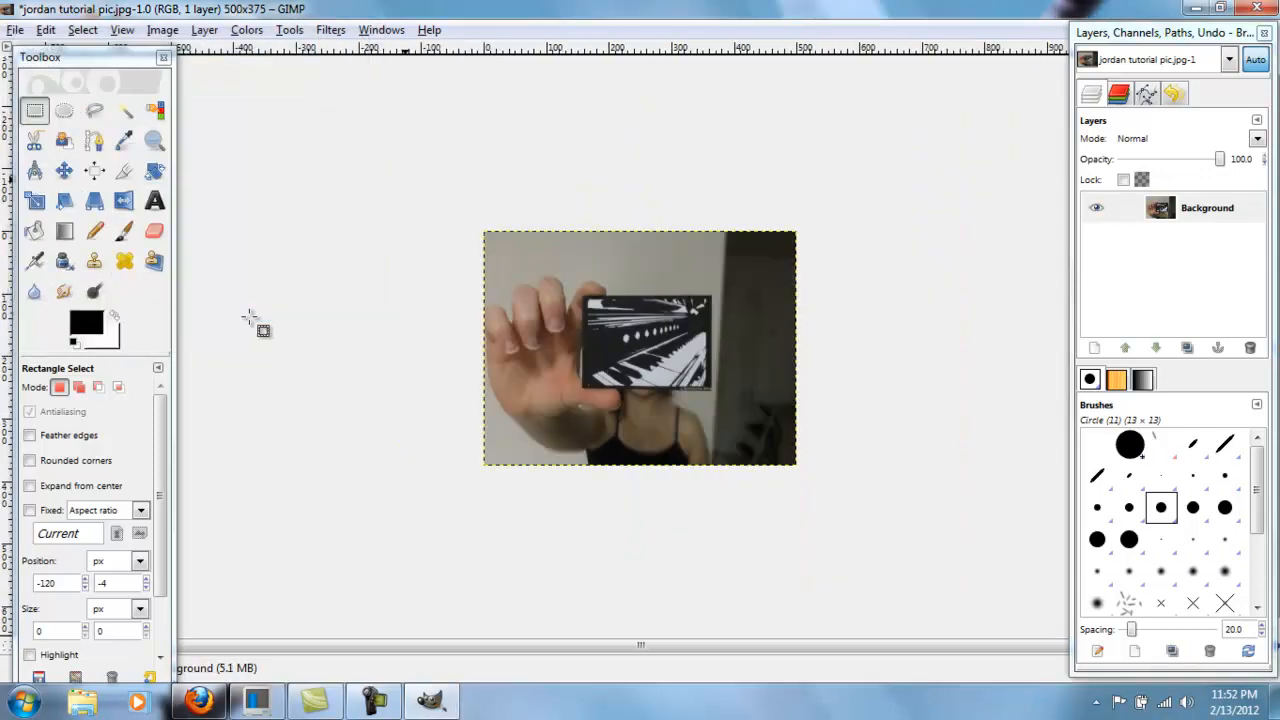
key(ctrl+z)
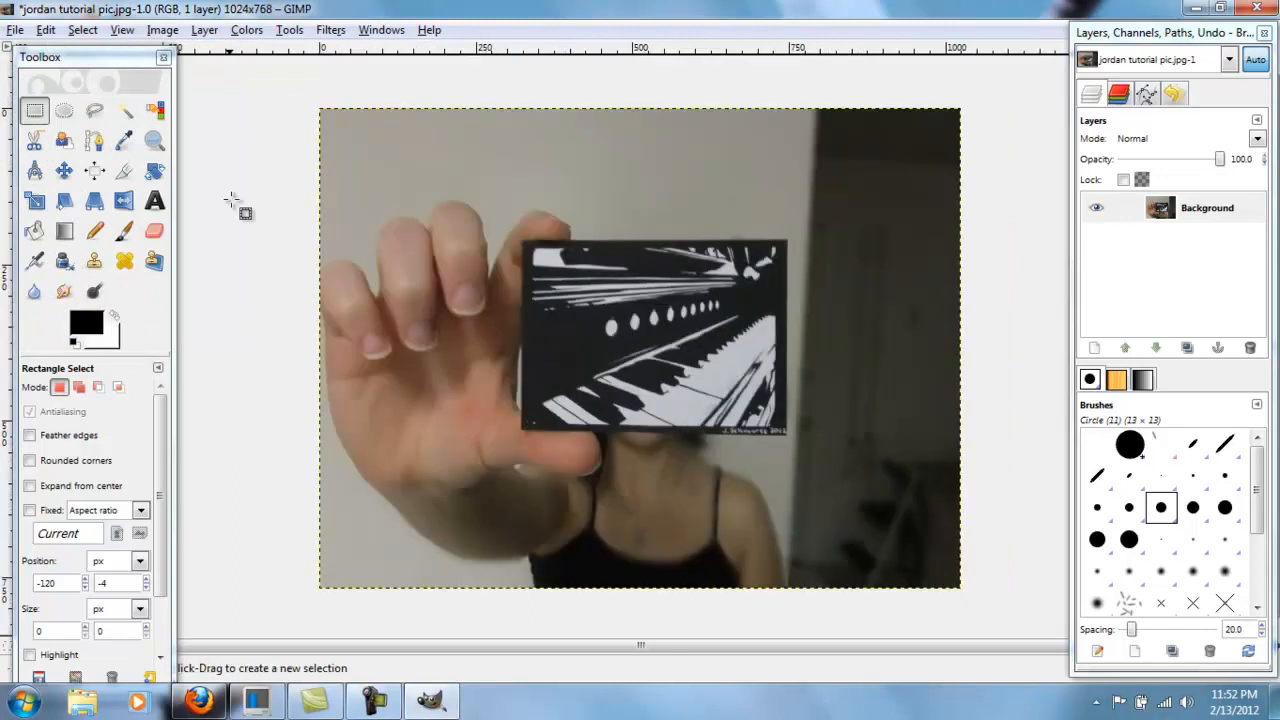
Step: Scale the image to 500 pixels wide and 768 pixels high with the proportions unlinked, and undo the scaling
click(160, 30)
click(200, 197)
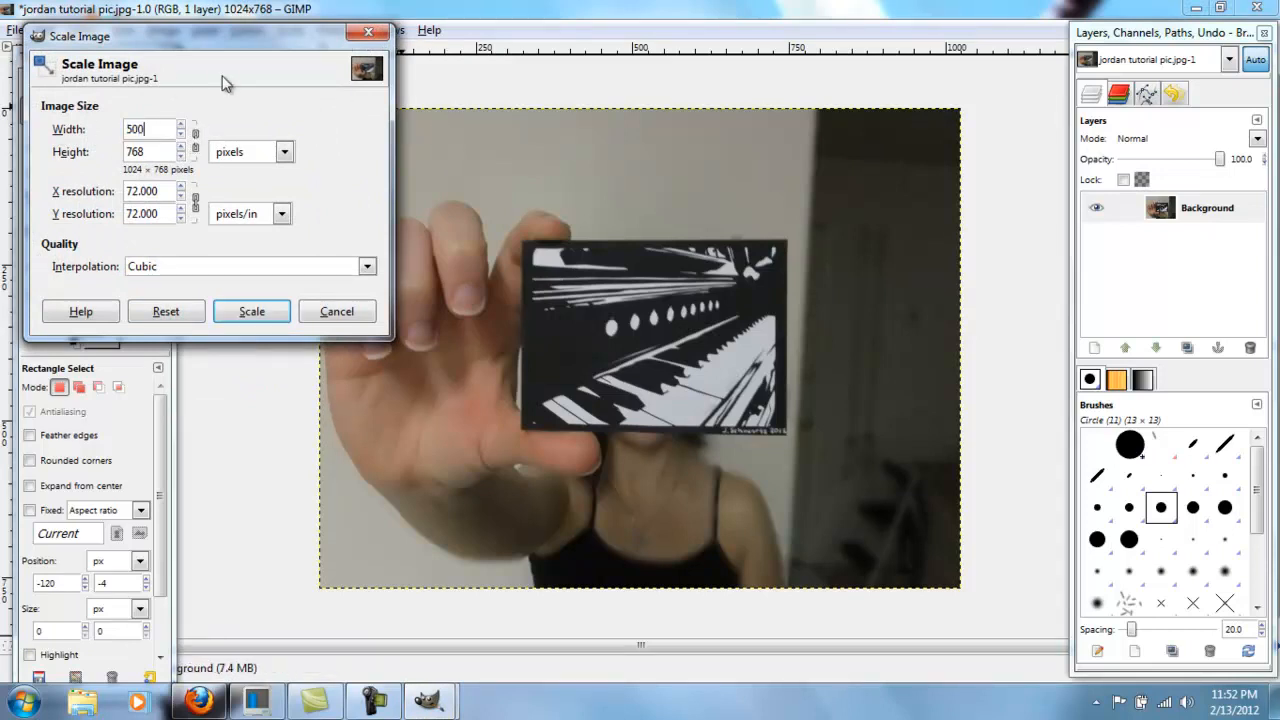
click(252, 311)
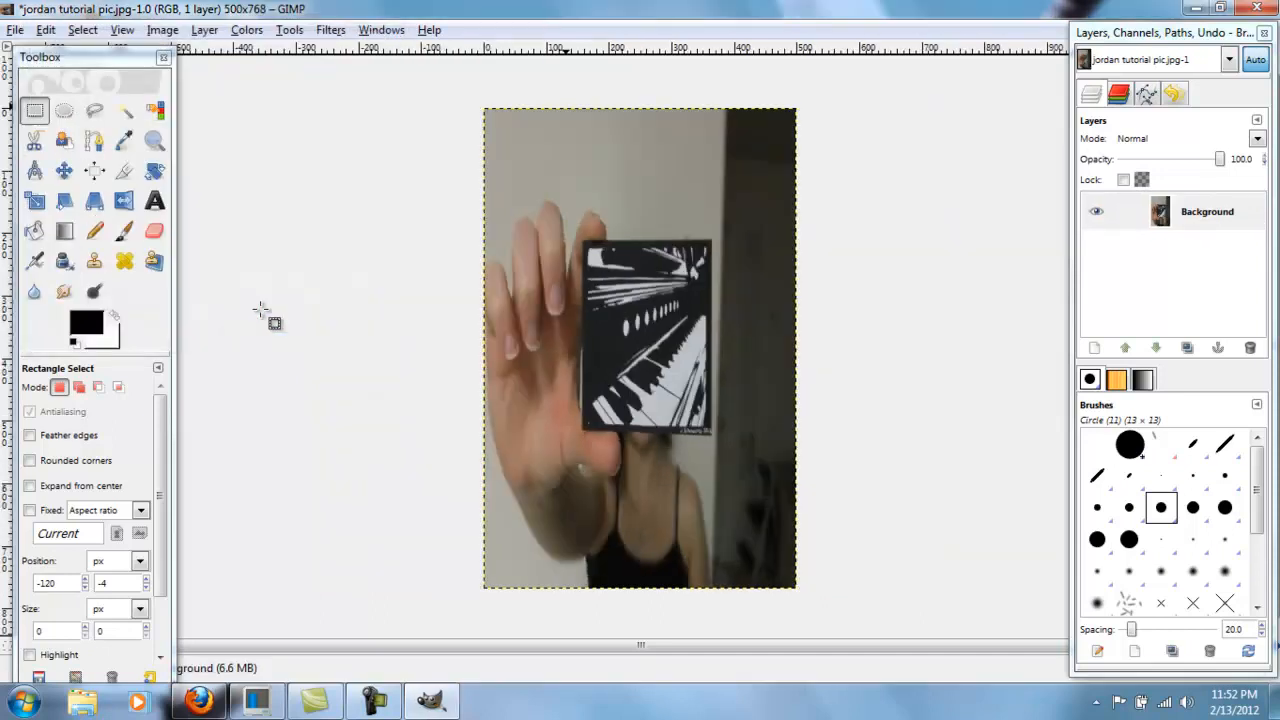
key(ctrl+z)
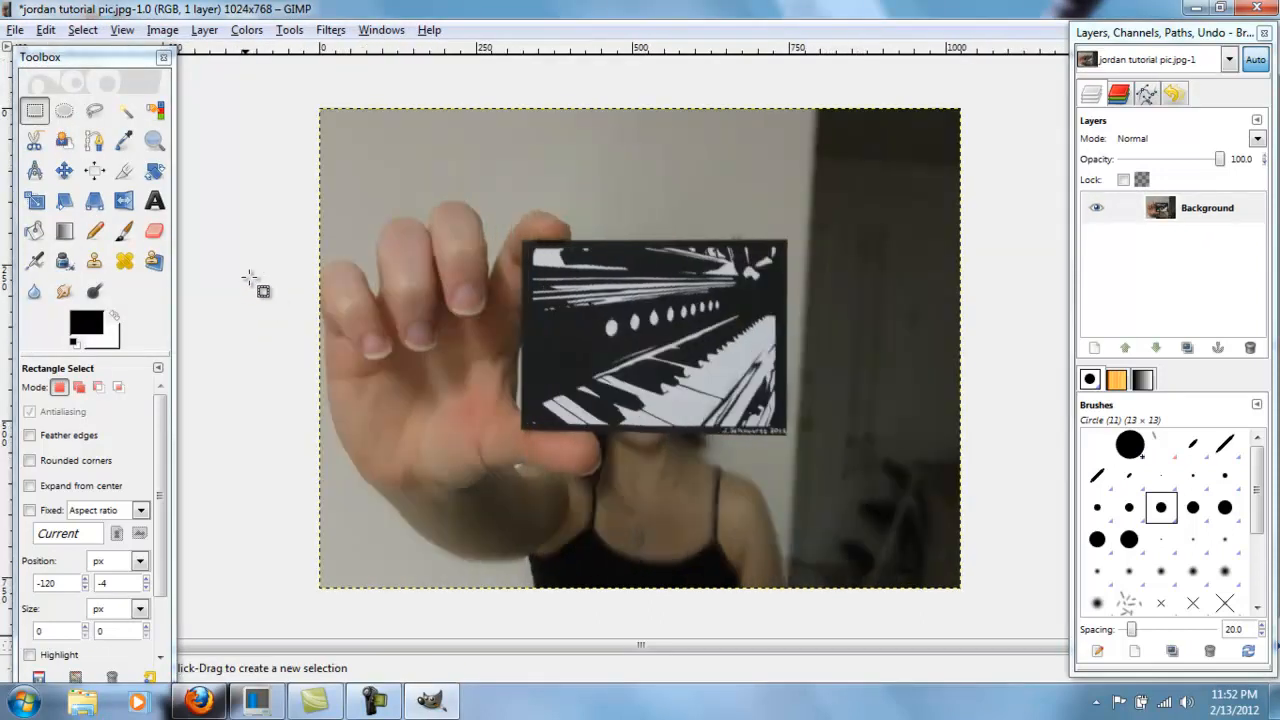
Step: Enlarge the canvas to 1500 × 1125 pixels with the photo centered, and flatten the image
click(163, 30)
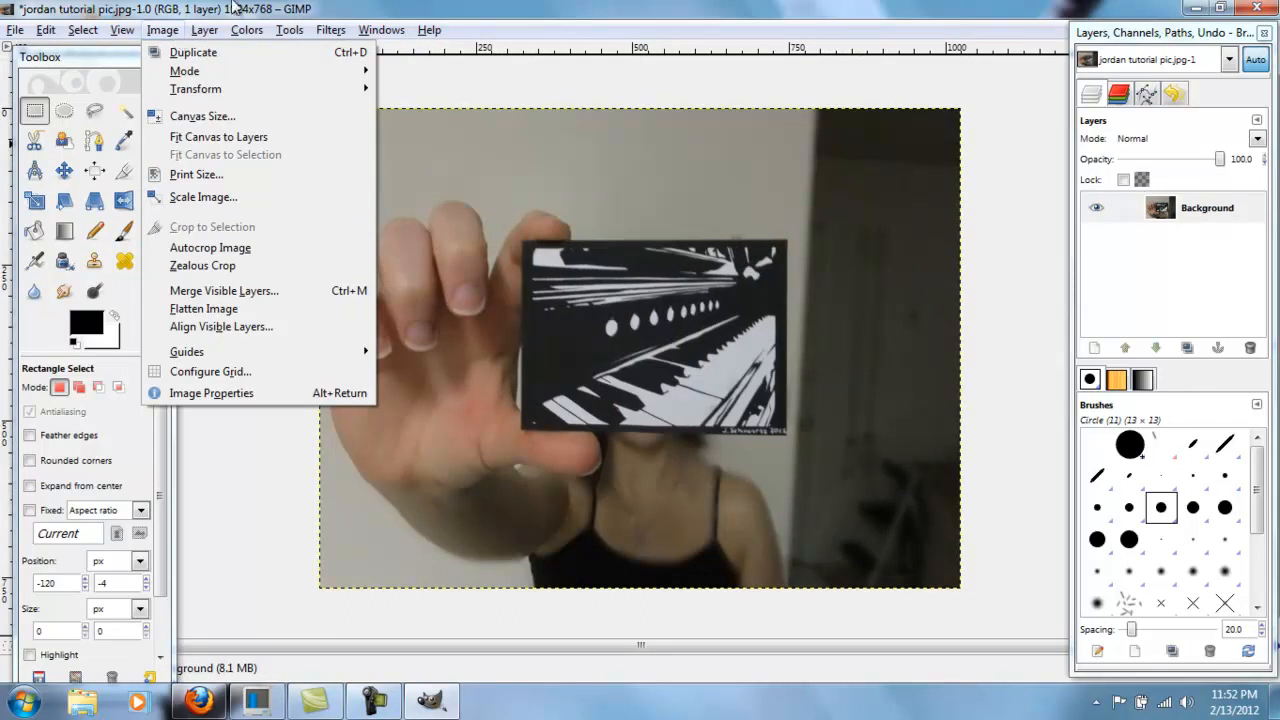
click(199, 5)
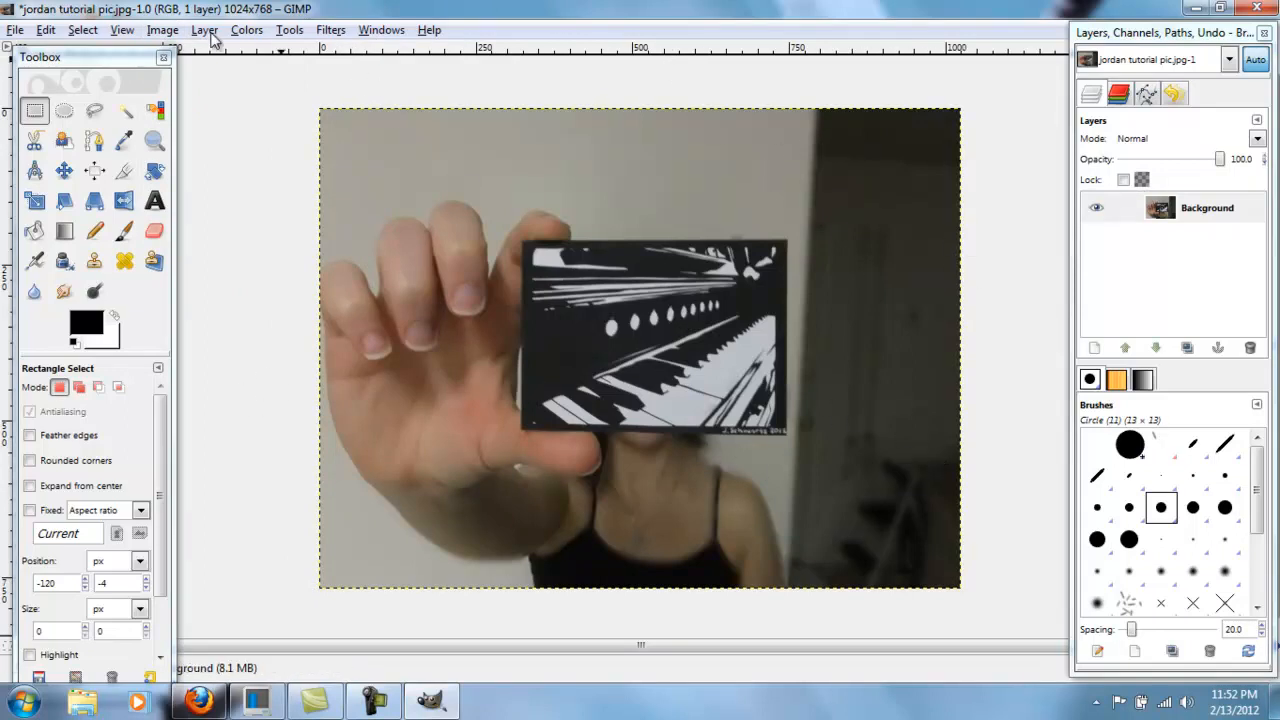
click(163, 30)
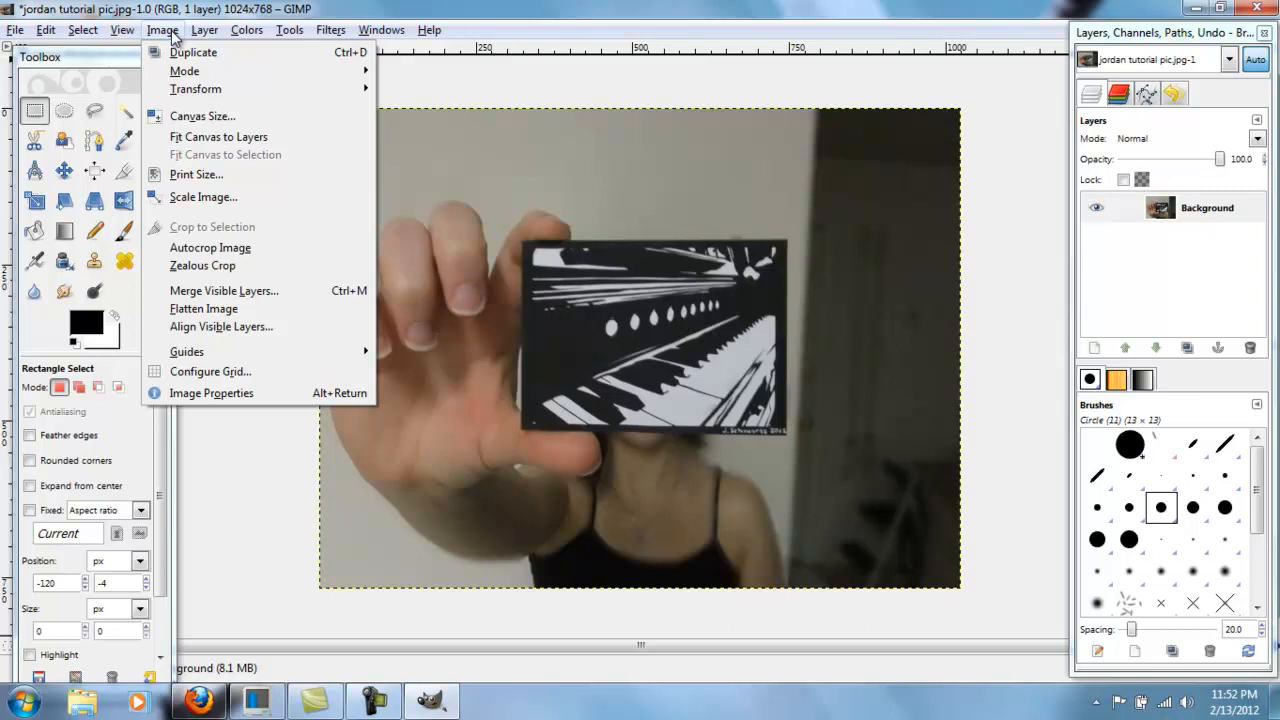
click(268, 118)
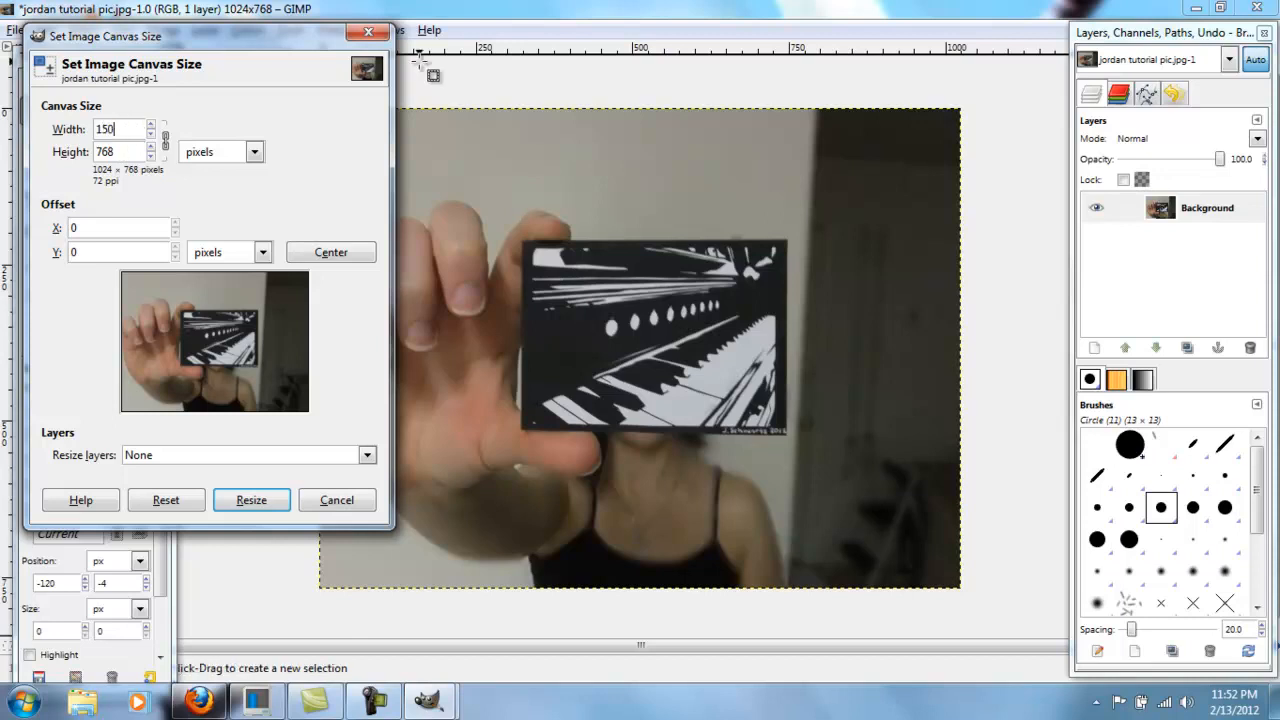
click(126, 150)
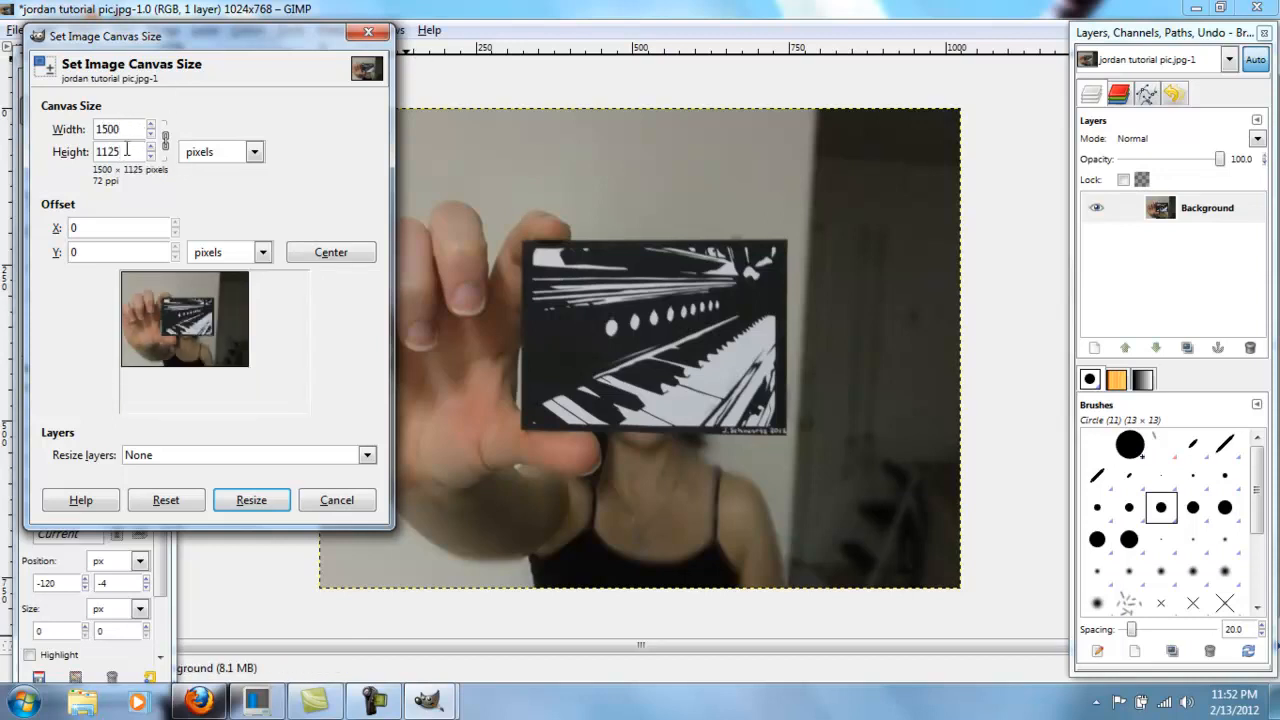
mouse_move(248, 346)
mouse_down()
mouse_move(301, 369)
mouse_move(260, 385)
mouse_move(360, 277)
mouse_move(171, 234)
mouse_move(267, 357)
mouse_move(228, 331)
mouse_move(247, 348)
mouse_up()
click(334, 252)
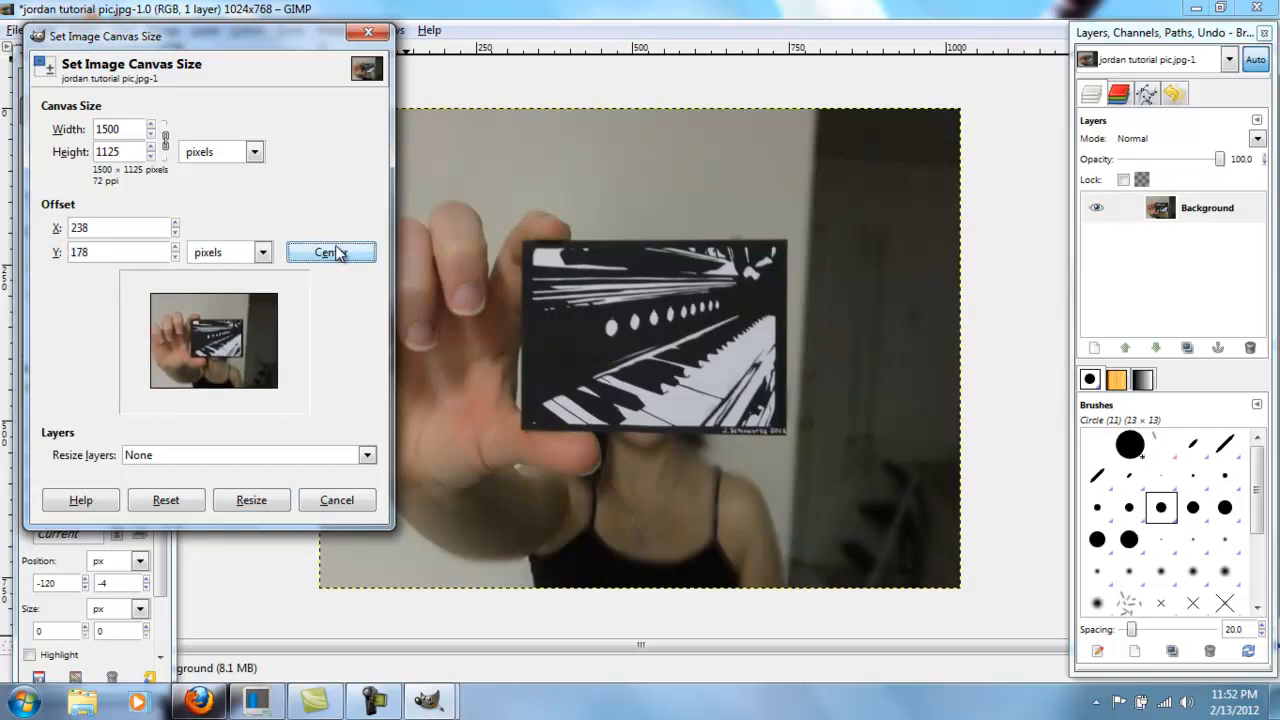
click(254, 501)
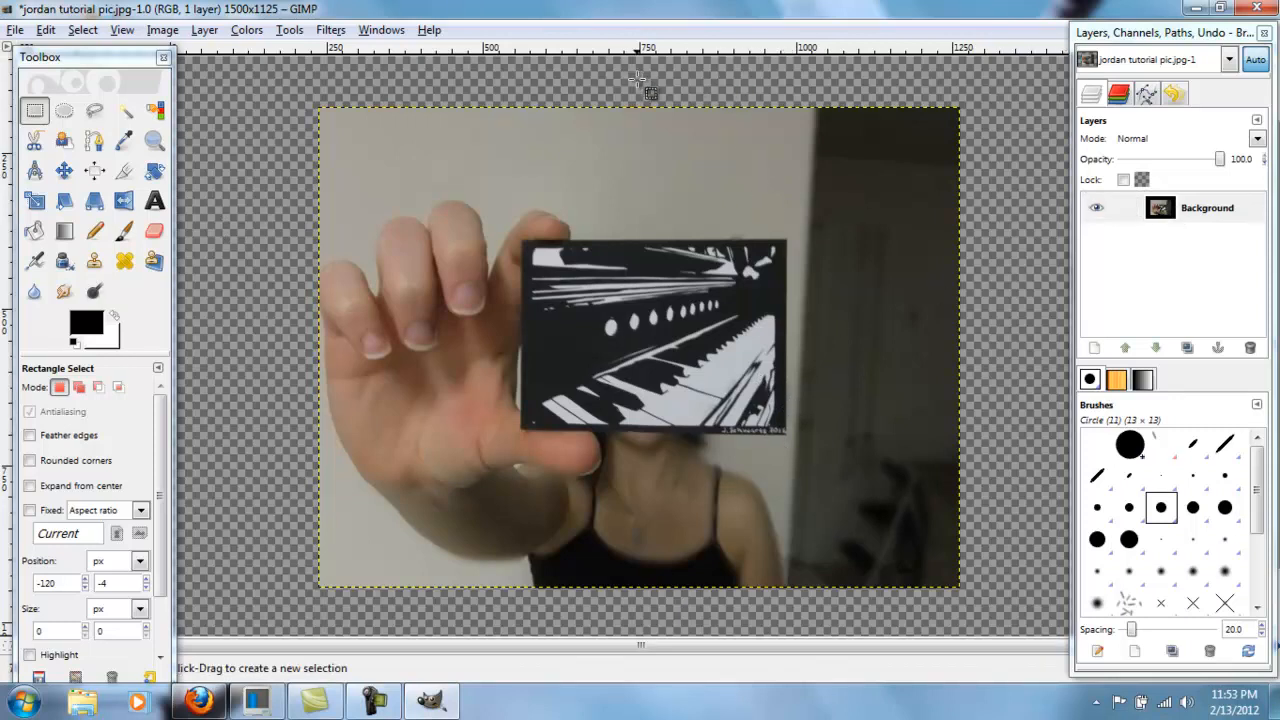
right_click(1184, 207)
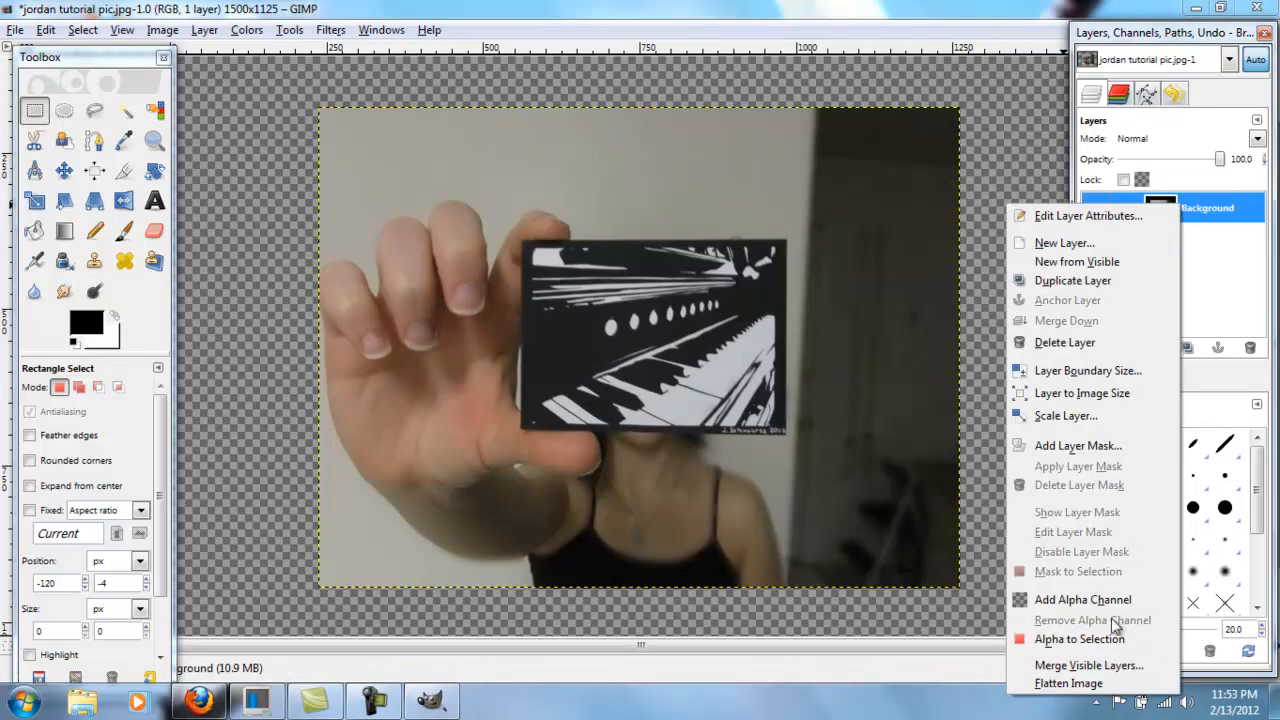
click(1068, 683)
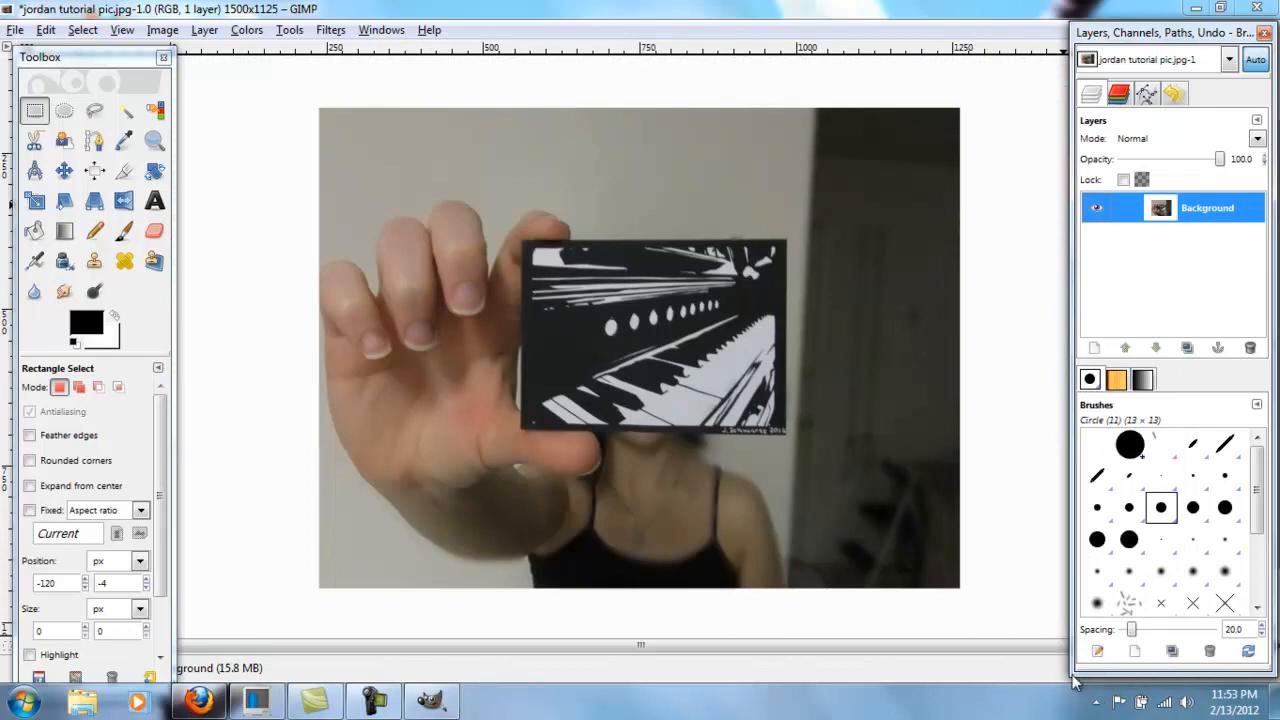
Step: Undo the flattening and the canvas enlargement, going back to the originally opened photo
key(ctrl+z)
key(ctrl+z)
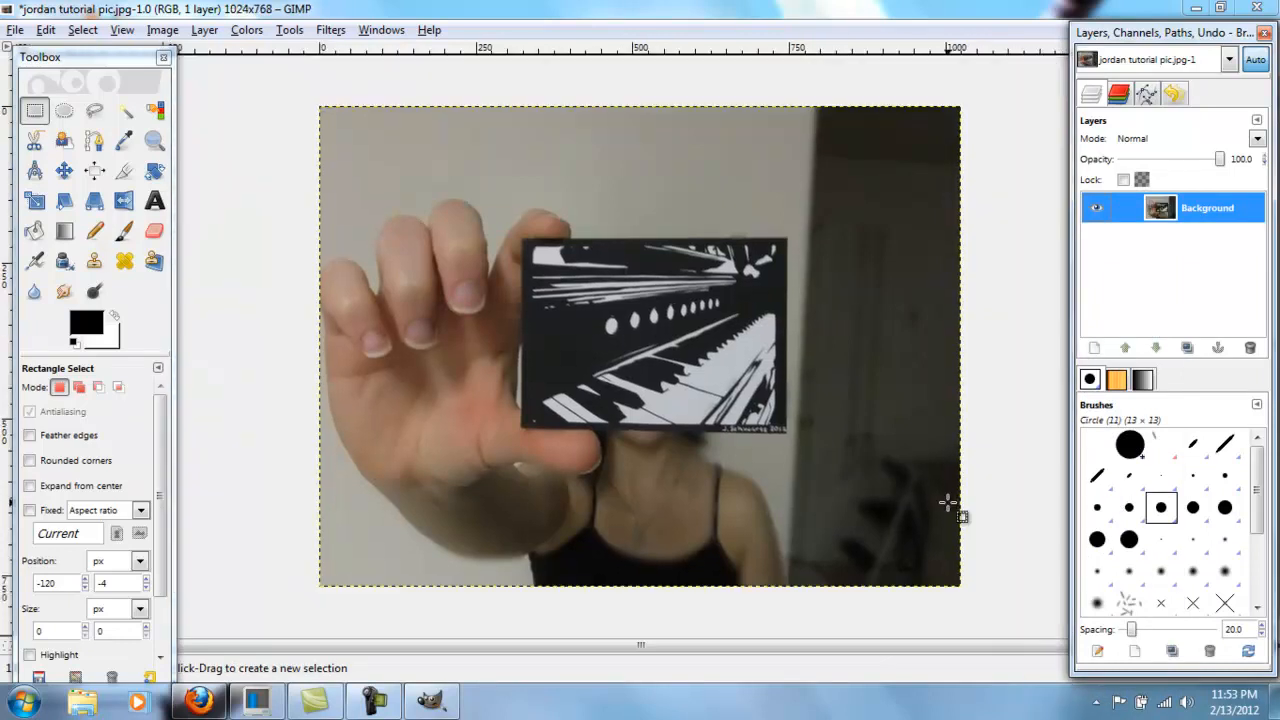
key(ctrl+z)
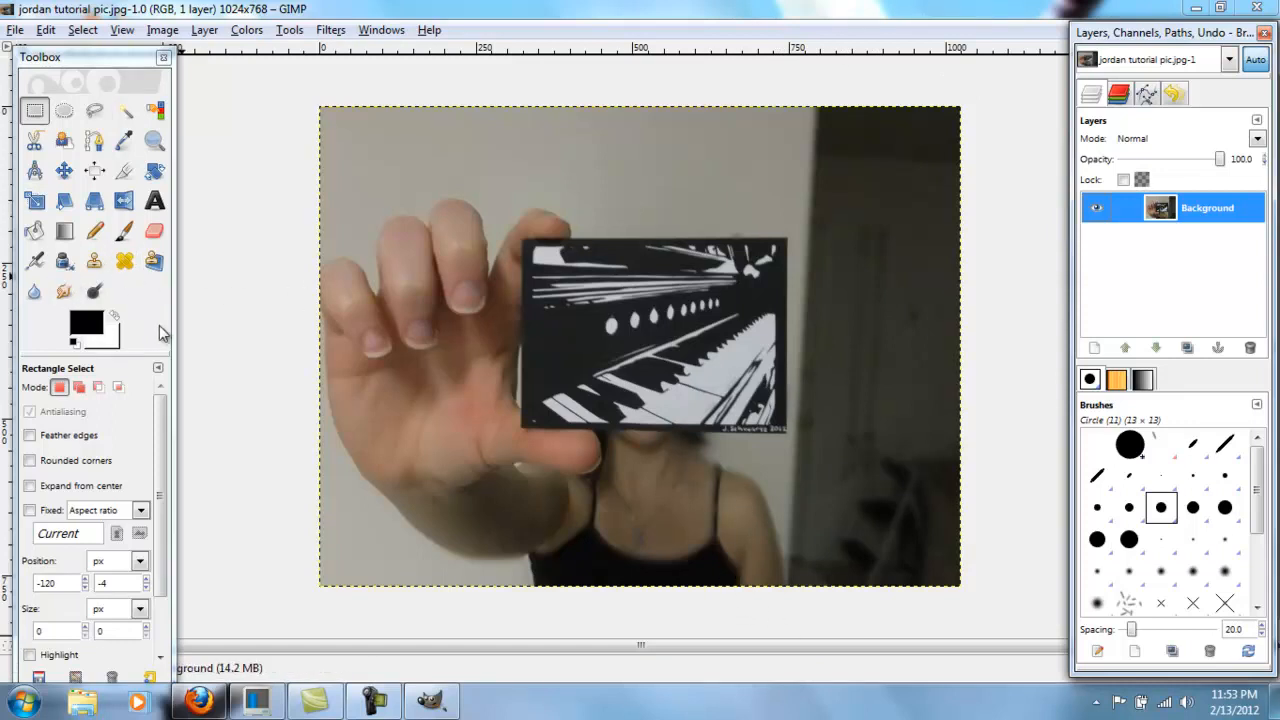
Step: Set up the Clone tool with the Circle Fuzzy (19) brush at scale 3.73 and opacity 100
click(94, 261)
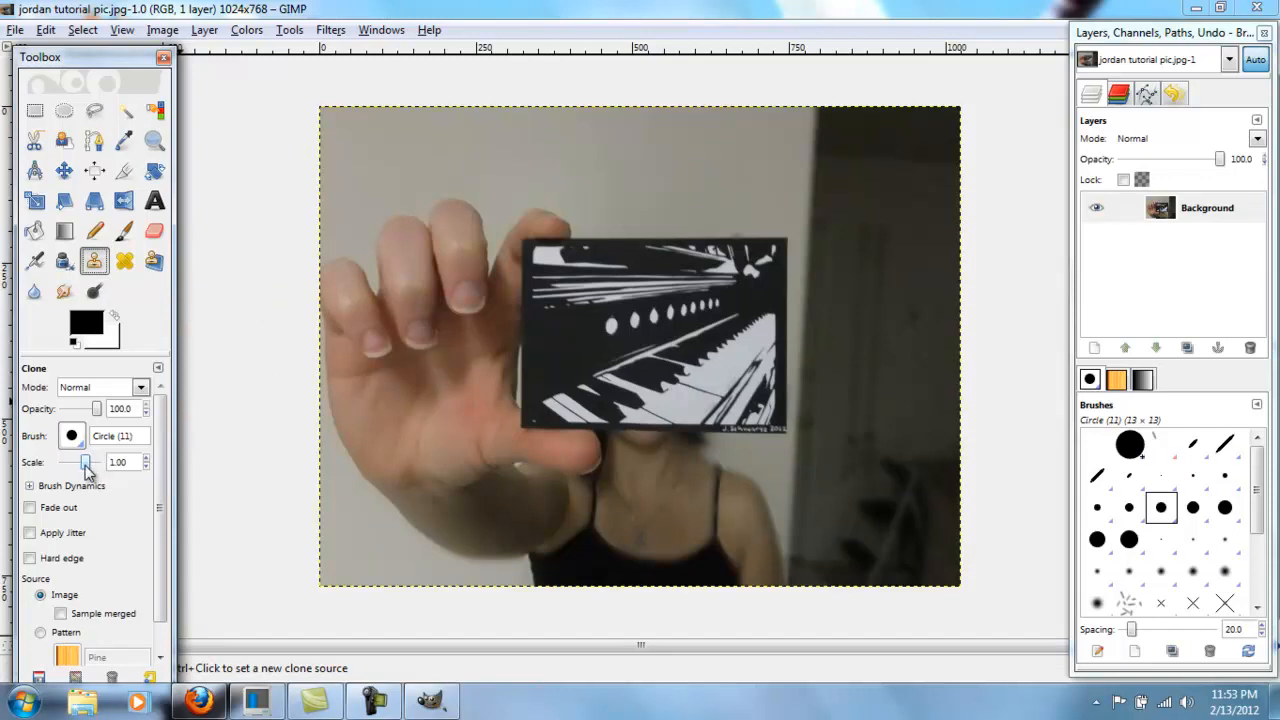
drag(85, 465, 100, 463)
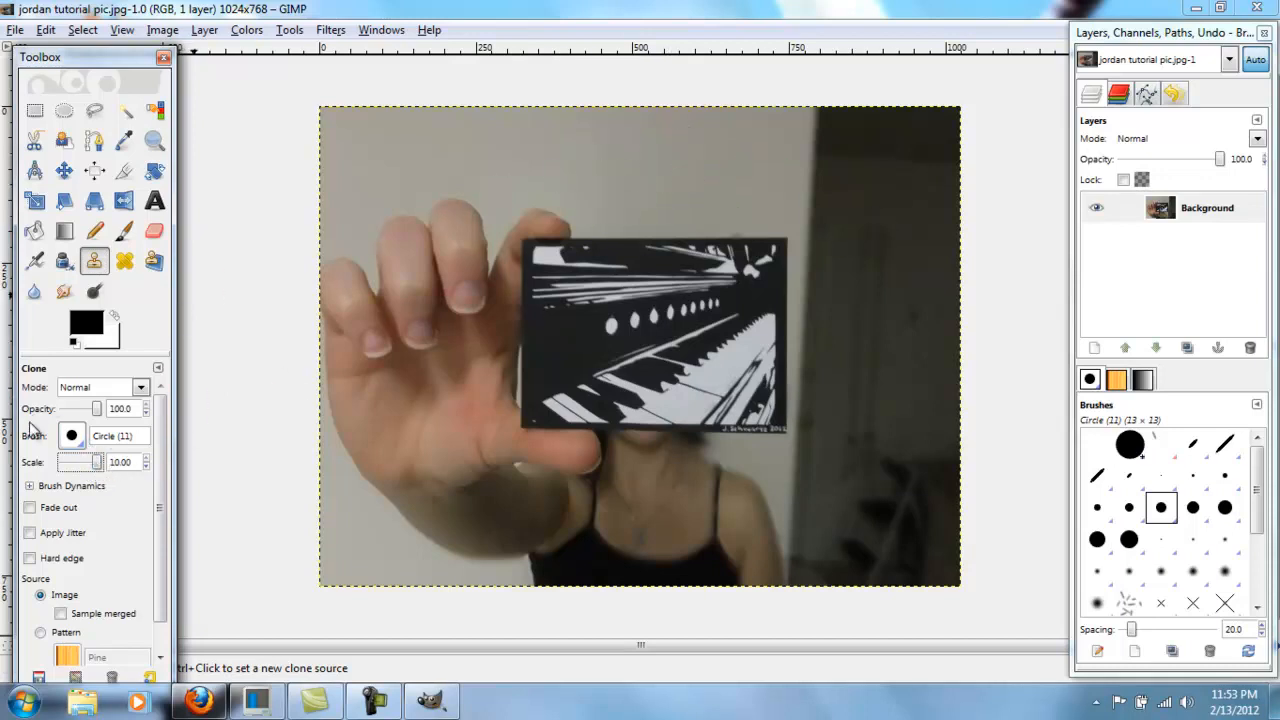
click(71, 436)
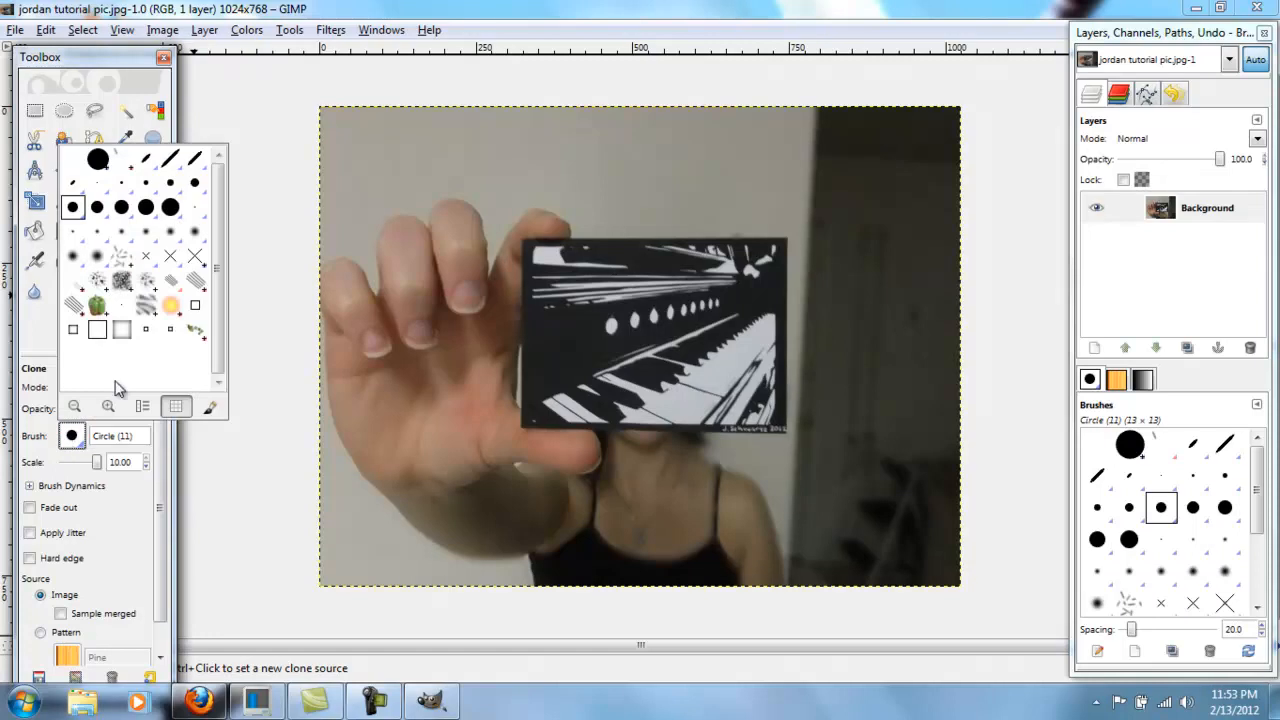
click(97, 256)
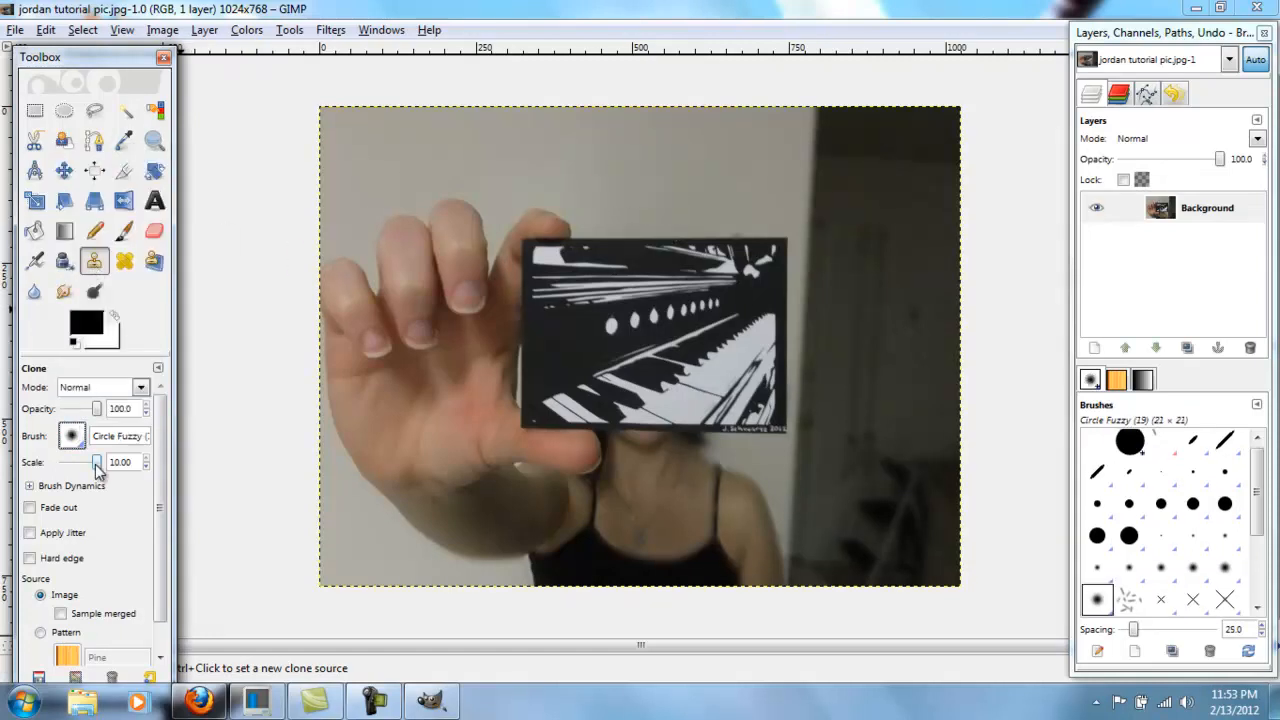
drag(98, 468, 90, 462)
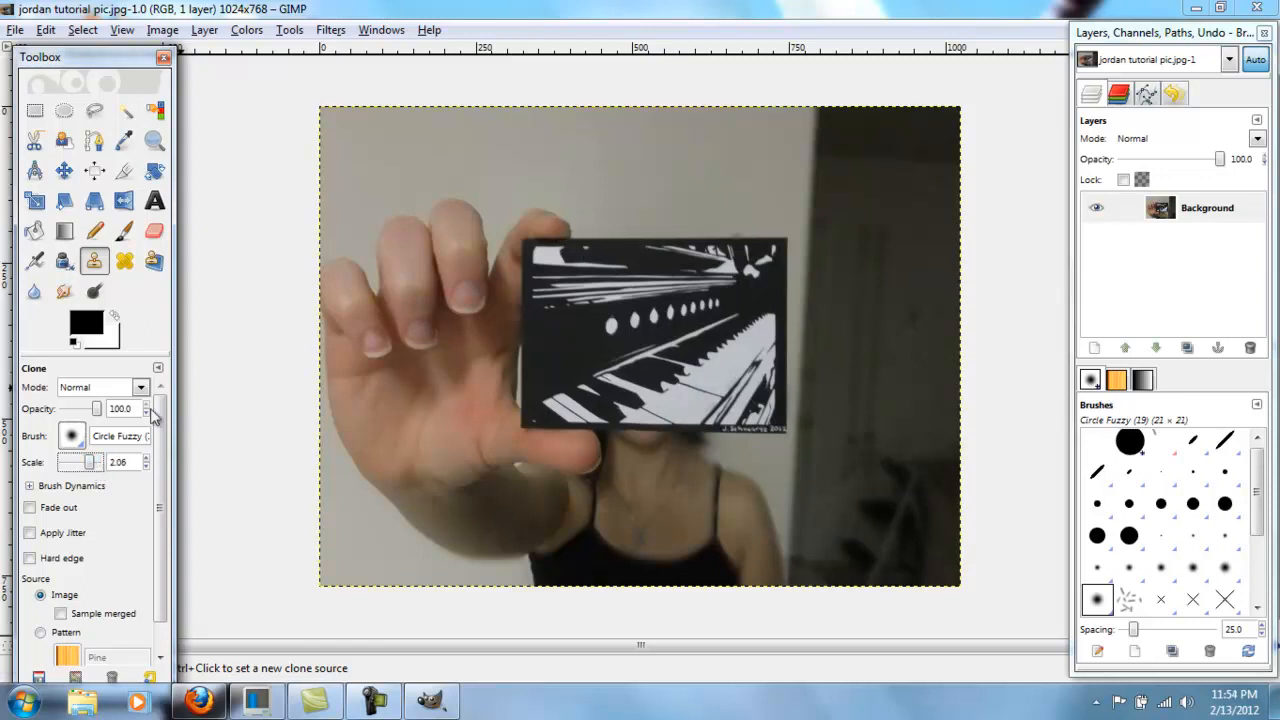
drag(93, 466, 95, 460)
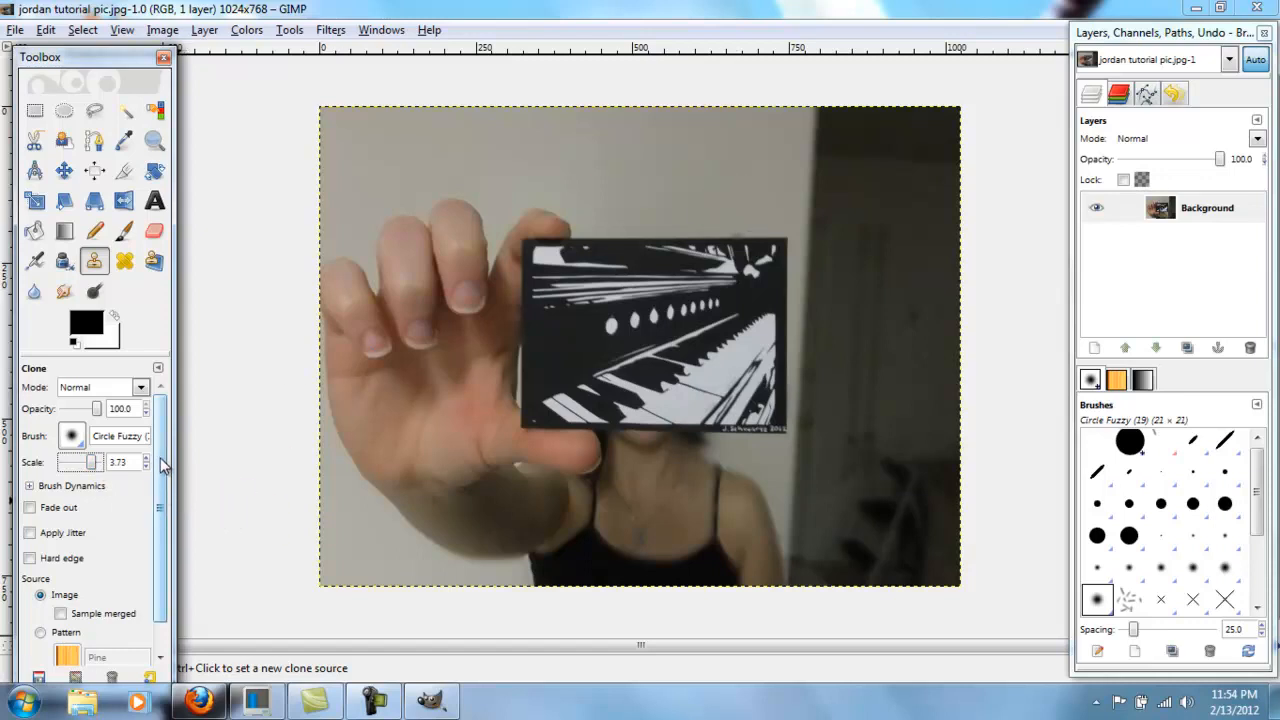
mouse_move(97, 413)
mouse_down()
mouse_move(74, 414)
mouse_move(100, 414)
mouse_up()
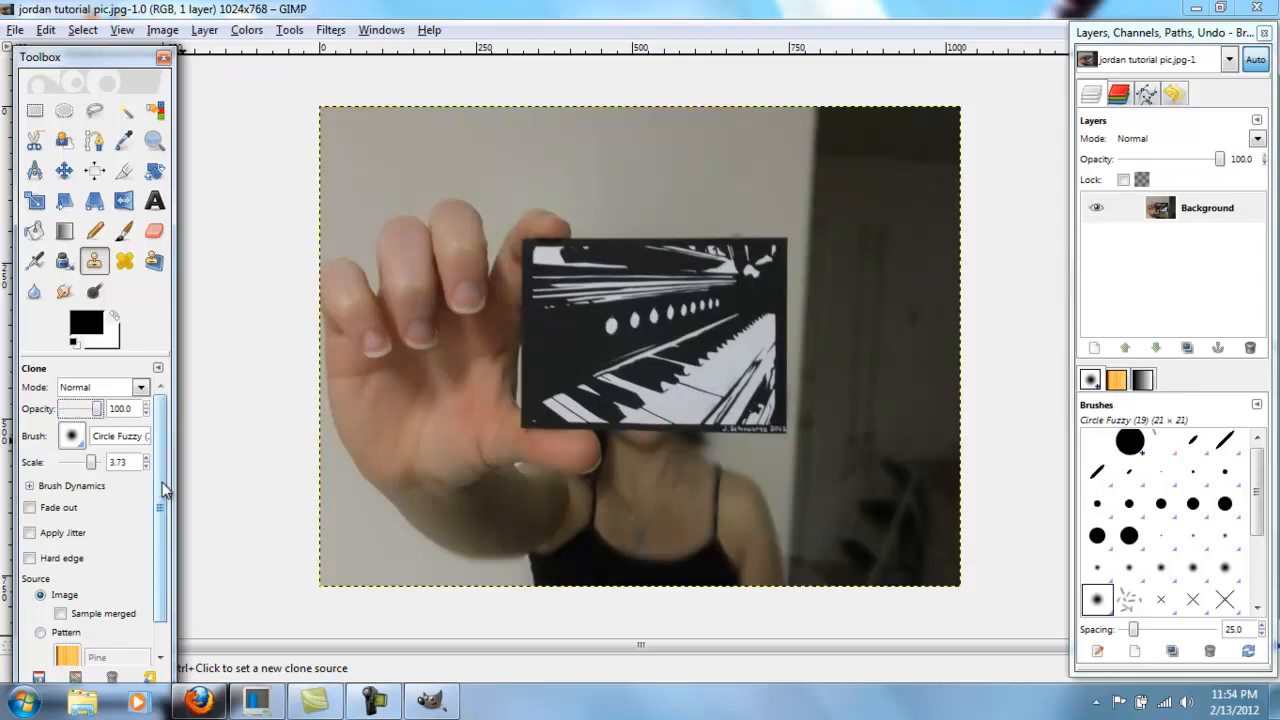
scroll(157, 538, down, 1)
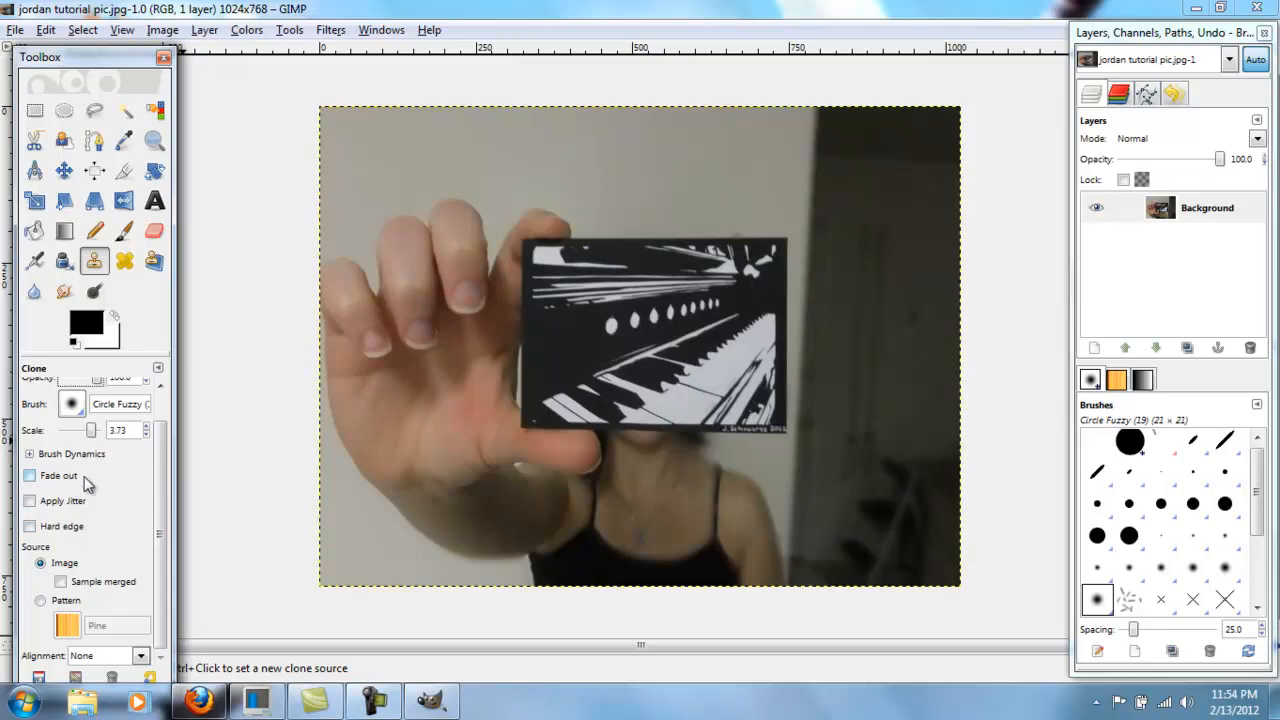
scroll(159, 500, up, 1)
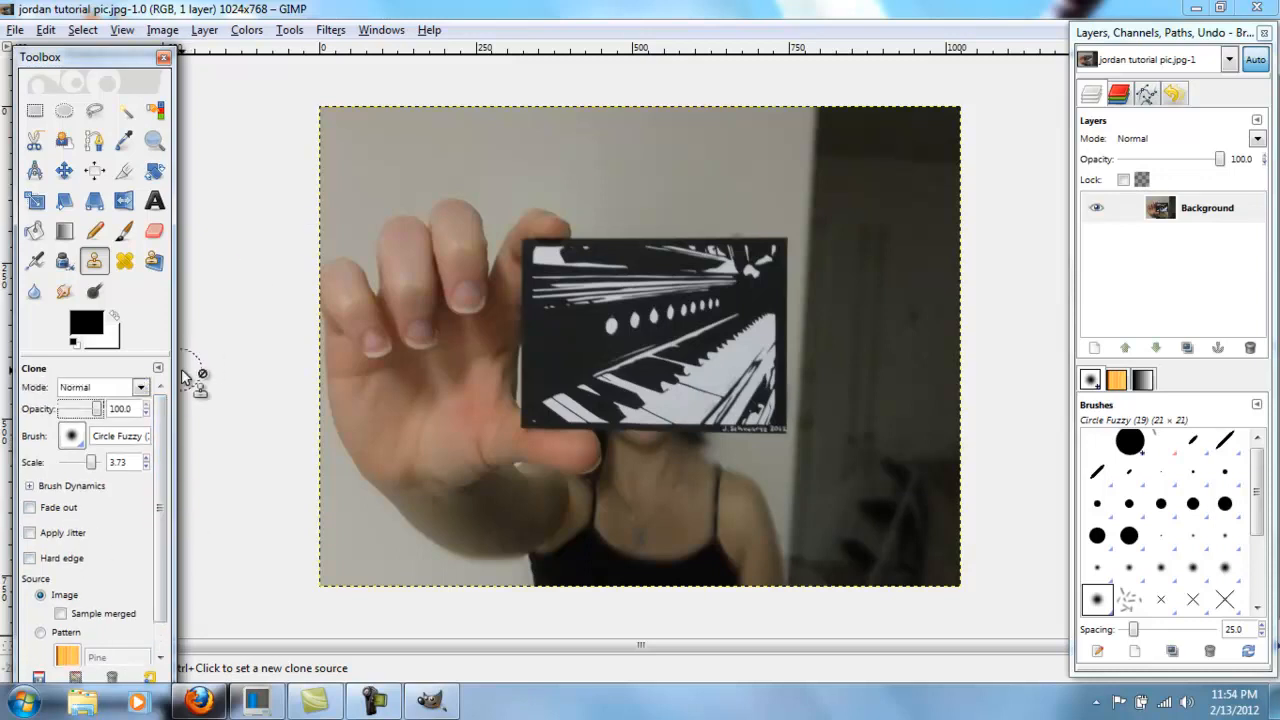
Step: Sample the wall above the artwork as clone source, and undo the test strokes painted over the dark doorway
ctrl+click(711, 170)
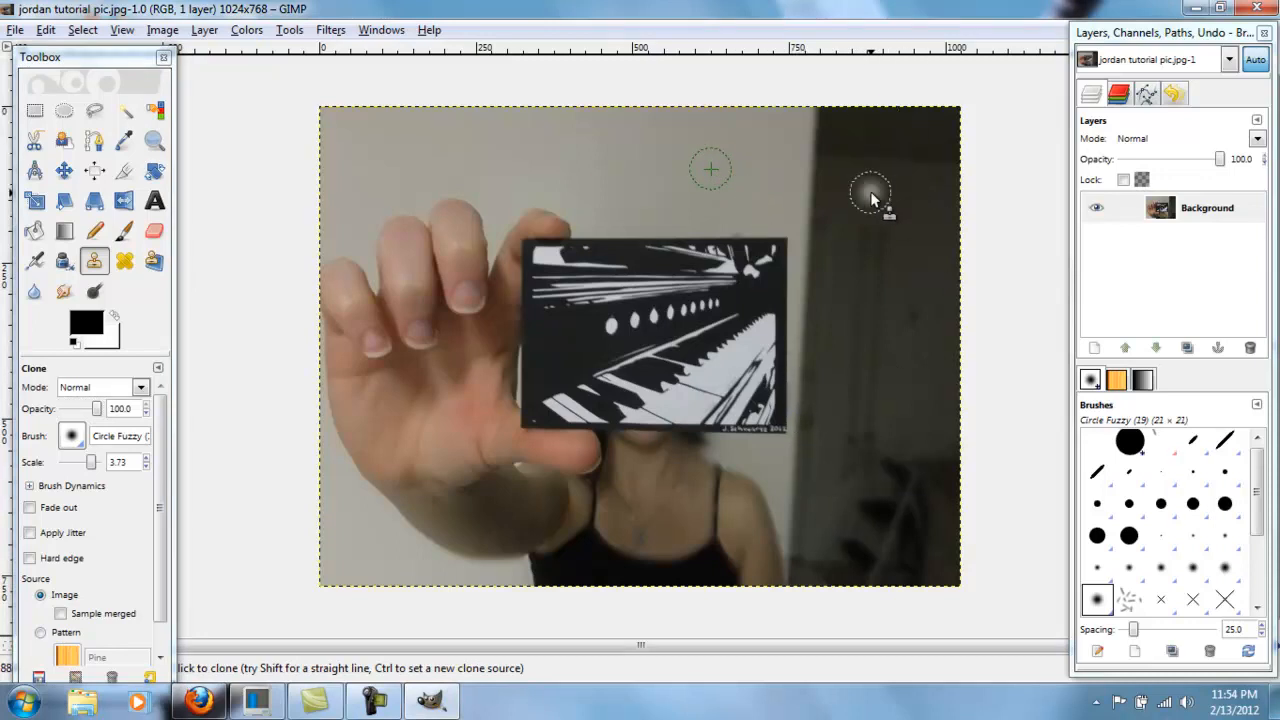
mouse_move(870, 191)
mouse_down()
mouse_move(851, 160)
mouse_move(891, 152)
mouse_move(926, 210)
mouse_move(899, 218)
mouse_move(876, 196)
mouse_move(875, 173)
mouse_move(920, 196)
mouse_move(895, 192)
mouse_move(873, 165)
mouse_move(889, 182)
mouse_move(863, 177)
mouse_move(887, 166)
mouse_move(871, 192)
mouse_move(909, 179)
mouse_move(899, 201)
mouse_move(874, 152)
mouse_move(881, 183)
mouse_move(845, 162)
mouse_move(868, 159)
mouse_move(876, 215)
mouse_move(879, 503)
mouse_move(888, 265)
mouse_up()
mouse_move(896, 213)
mouse_down()
mouse_move(915, 266)
mouse_move(908, 452)
mouse_move(903, 293)
mouse_move(885, 219)
mouse_move(906, 341)
mouse_move(891, 475)
mouse_up()
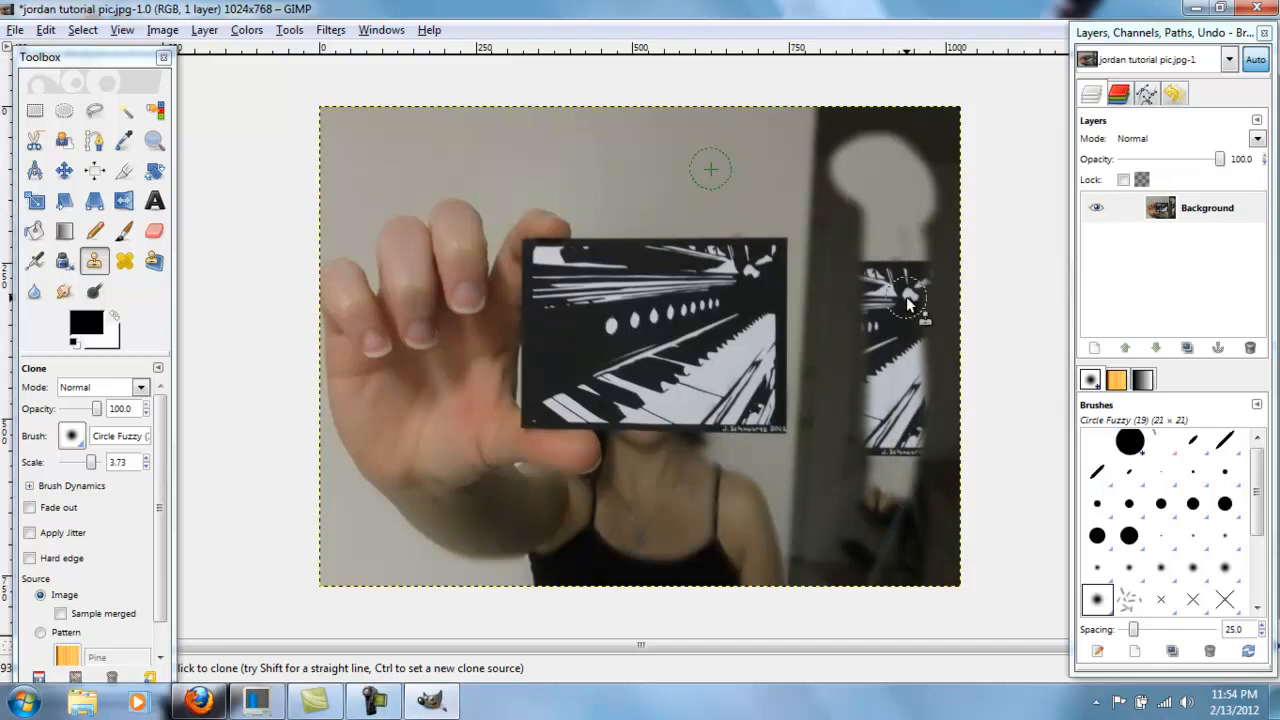
key(ctrl+z)
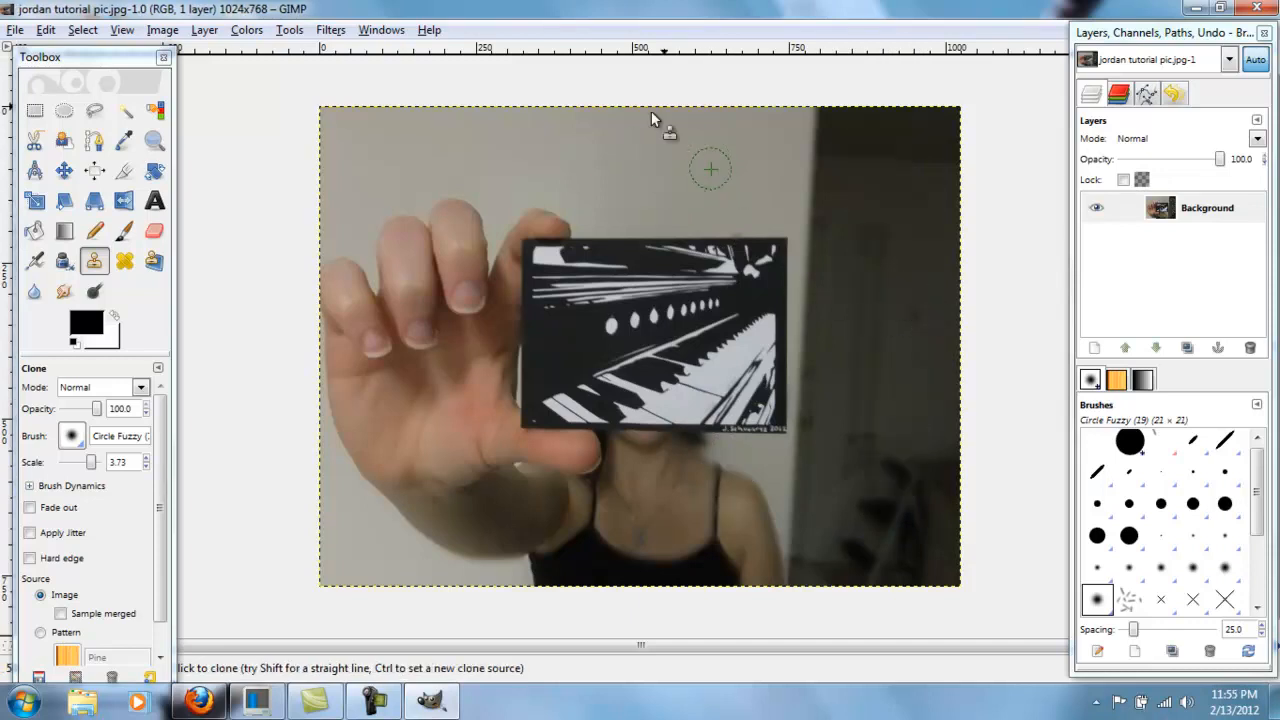
Step: Clone the light wall over the upper part of the dark doorway, out to the photo's right edge
mouse_move(800, 123)
mouse_down()
mouse_move(853, 133)
mouse_move(845, 177)
mouse_move(864, 172)
mouse_move(838, 126)
mouse_move(810, 168)
mouse_move(873, 140)
mouse_move(980, 143)
mouse_move(839, 178)
mouse_move(828, 102)
mouse_move(840, 177)
mouse_move(813, 117)
mouse_move(844, 150)
mouse_move(821, 145)
mouse_move(856, 138)
mouse_move(828, 122)
mouse_move(853, 163)
mouse_move(903, 130)
mouse_move(875, 124)
mouse_move(954, 118)
mouse_move(797, 158)
mouse_move(866, 153)
mouse_move(803, 173)
mouse_move(838, 196)
mouse_move(807, 162)
mouse_move(966, 150)
mouse_up()
mouse_move(885, 143)
mouse_down()
mouse_move(966, 133)
mouse_move(948, 145)
mouse_move(966, 108)
mouse_move(964, 158)
mouse_up()
mouse_move(954, 103)
mouse_down()
mouse_move(947, 219)
mouse_move(1009, 334)
mouse_up()
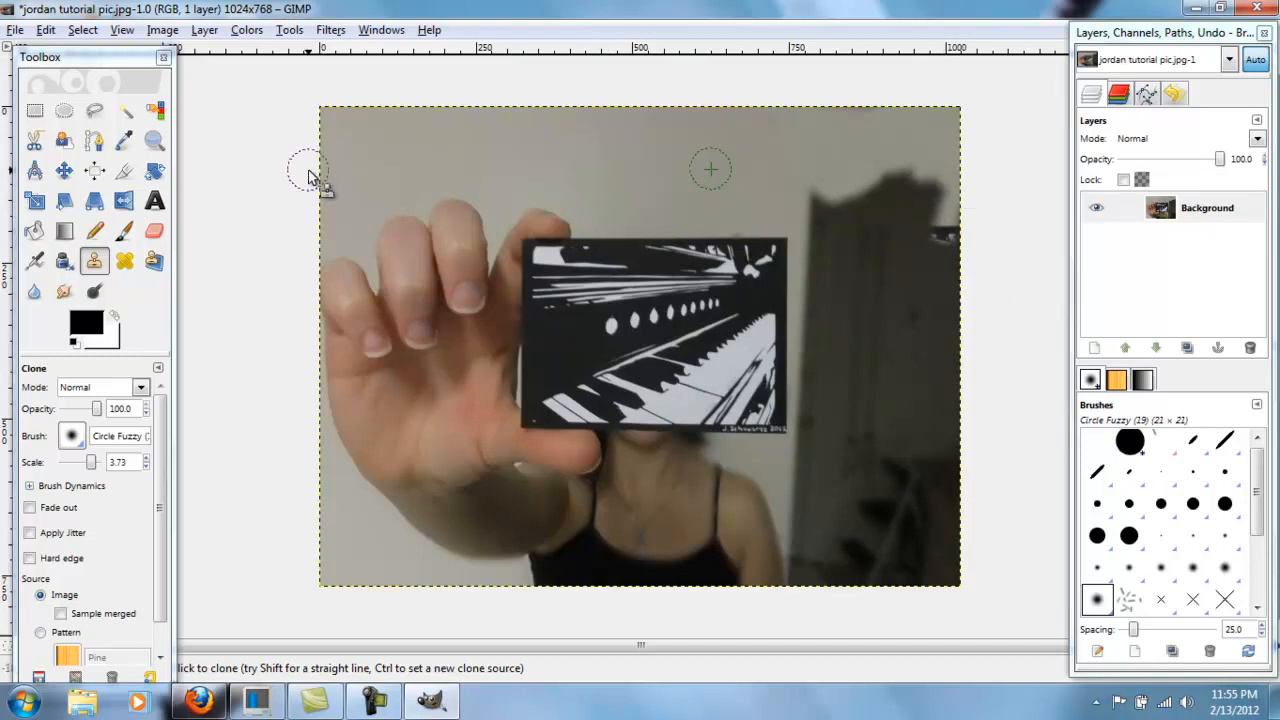
Step: Enlarge the clone brush to scale 5.53 and even out the ragged top edge of the dark doorway with wall texture
click(96, 466)
drag(96, 466, 104, 467)
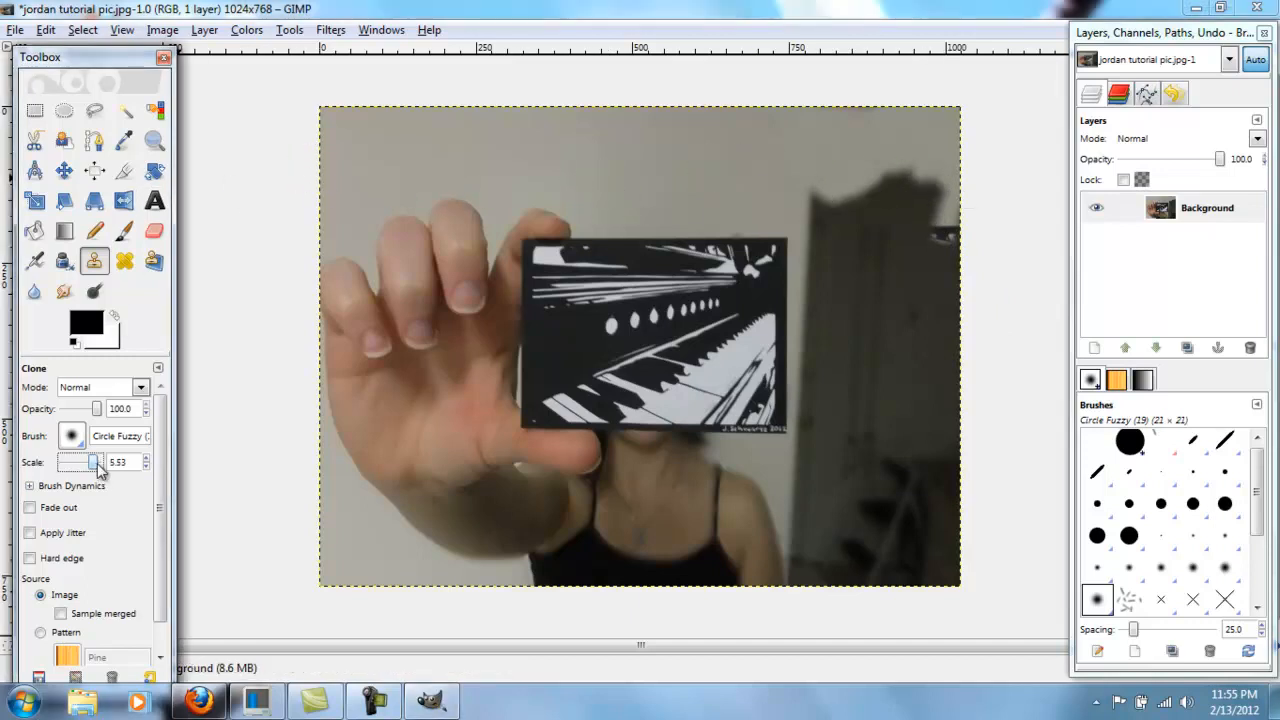
drag(800, 191, 918, 186)
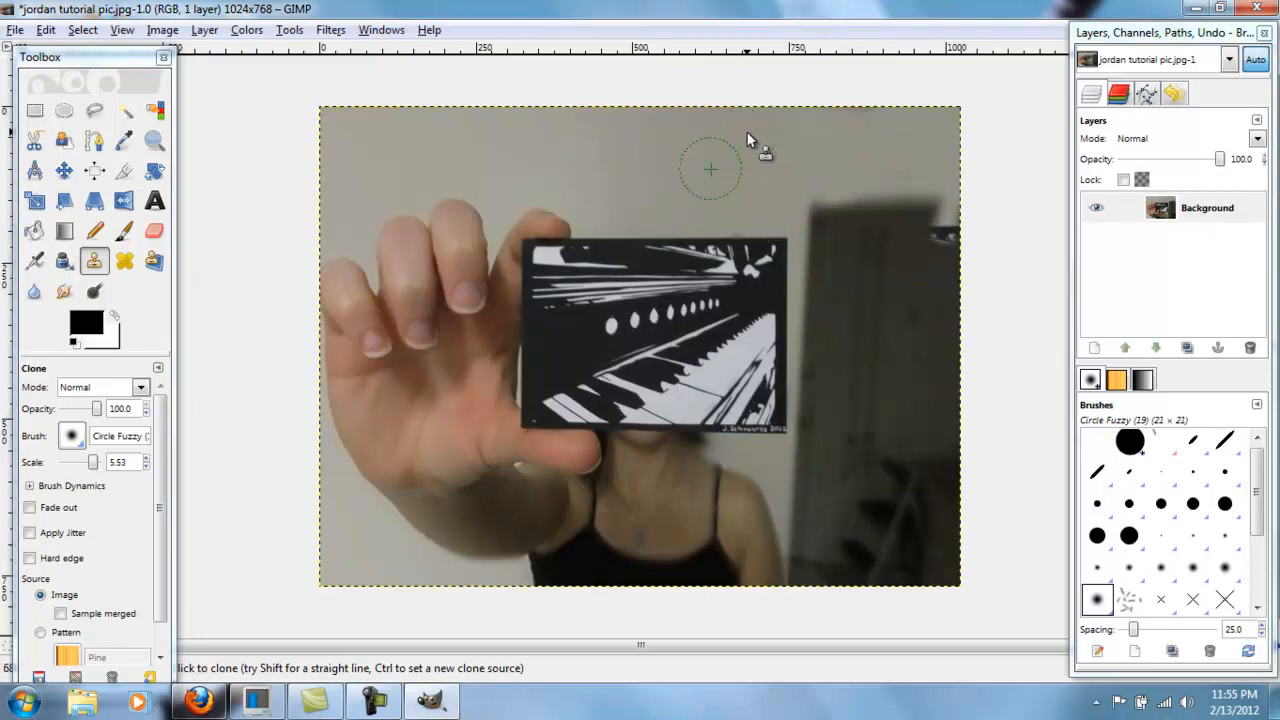
ctrl+click(698, 136)
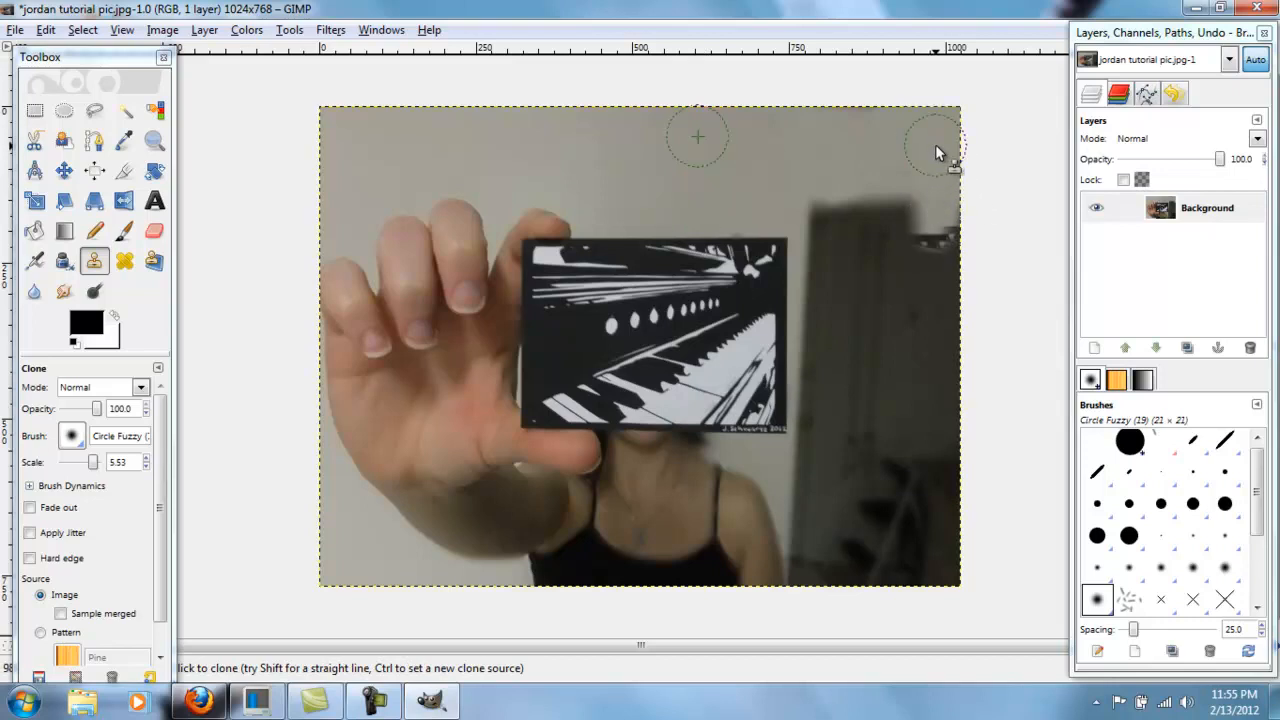
Step: Sample the wall just above the artwork and clone it over the lower part of the dark doorway
ctrl+click(723, 204)
mouse_move(944, 582)
mouse_down()
mouse_move(938, 270)
mouse_move(949, 430)
mouse_up()
mouse_move(882, 562)
mouse_down()
mouse_move(891, 384)
mouse_move(898, 585)
mouse_move(838, 490)
mouse_move(859, 528)
mouse_move(857, 506)
mouse_up()
mouse_move(852, 586)
mouse_down()
mouse_move(866, 462)
mouse_move(832, 580)
mouse_move(826, 538)
mouse_move(817, 575)
mouse_move(841, 479)
mouse_up()
Step: Try cloning the doorway's lower left corner with the hard Circle (19) brush, undo it, and return to Circle Fuzzy (19)
click(78, 437)
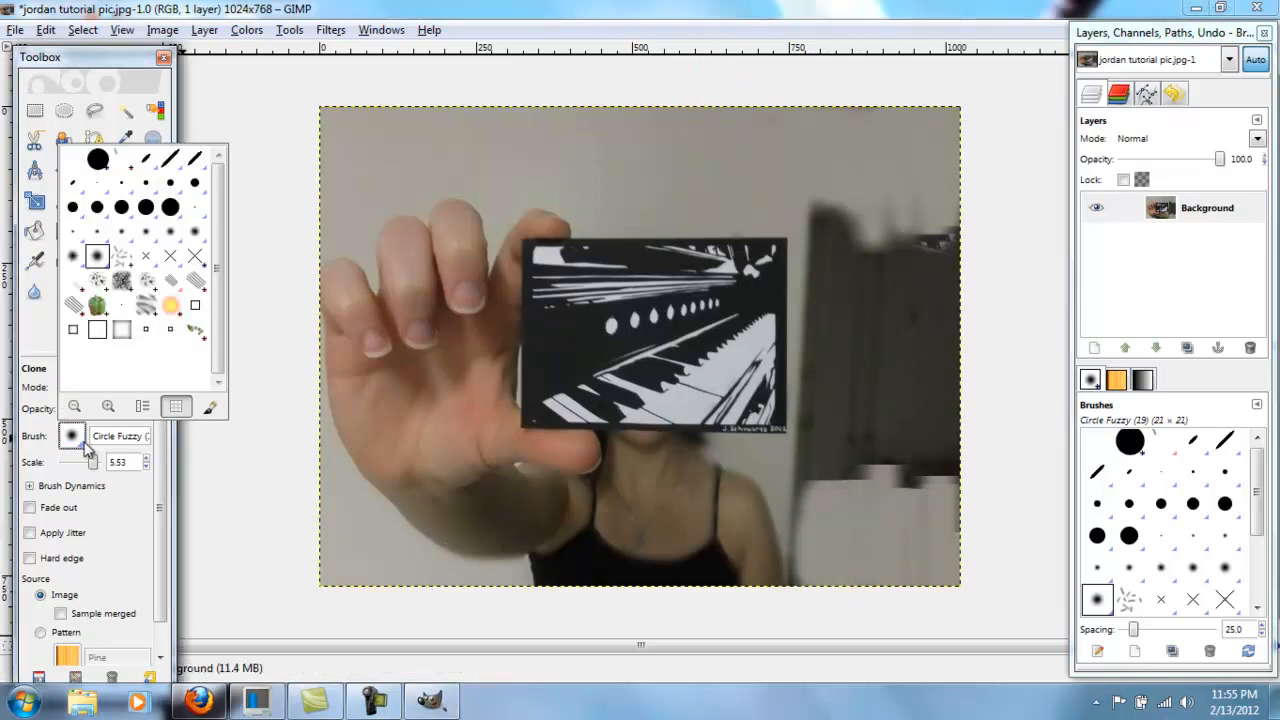
click(170, 207)
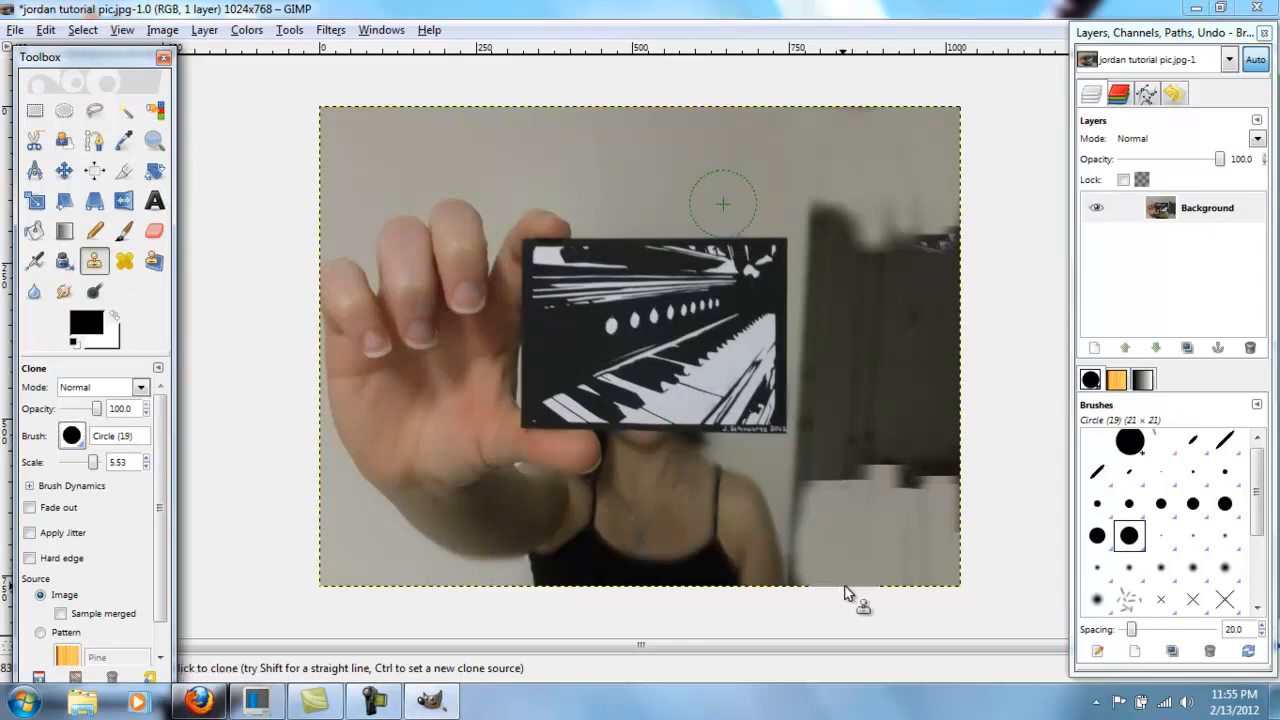
mouse_move(817, 567)
mouse_down()
mouse_move(940, 543)
mouse_move(1000, 593)
mouse_move(815, 500)
mouse_up()
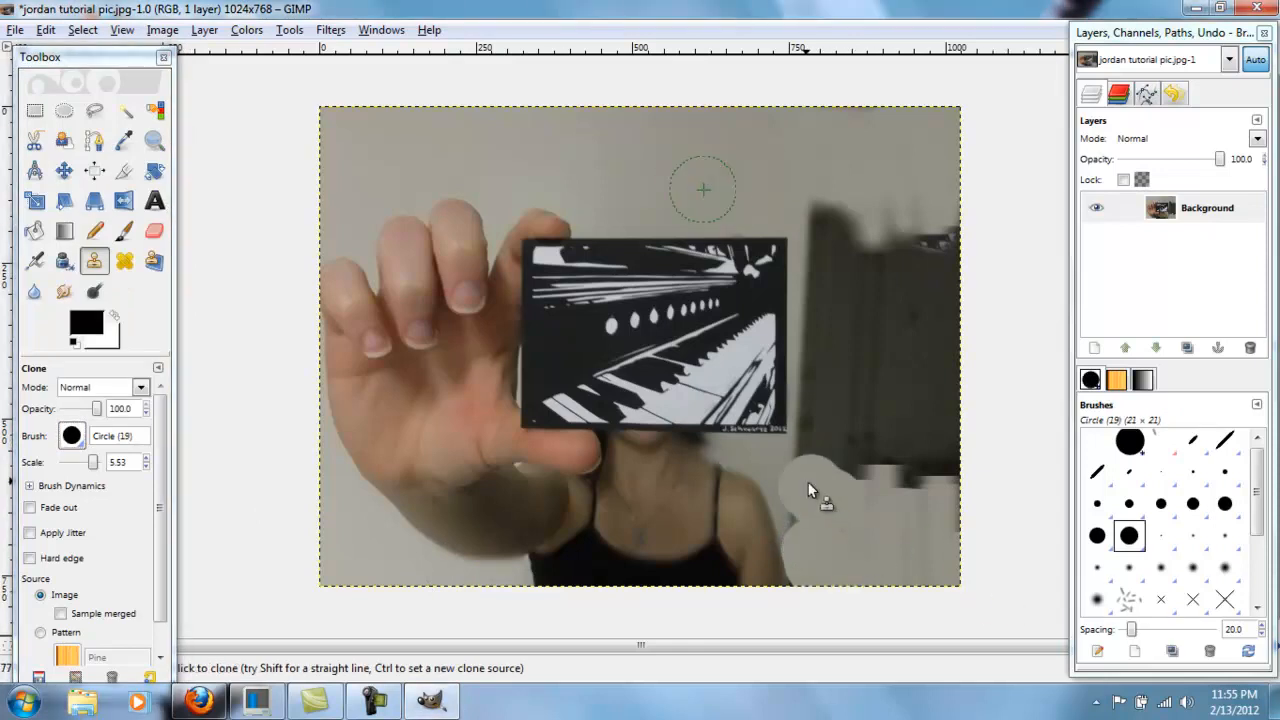
key(ctrl+z)
key(ctrl+z)
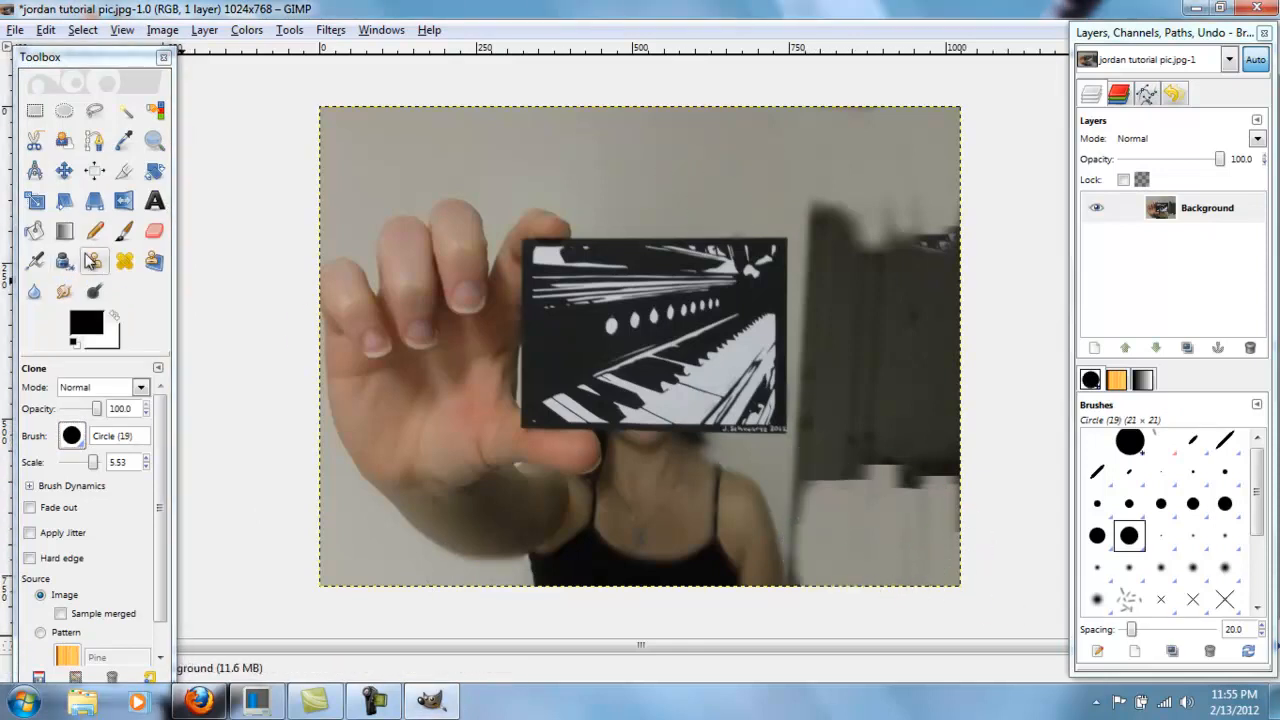
click(86, 442)
click(124, 250)
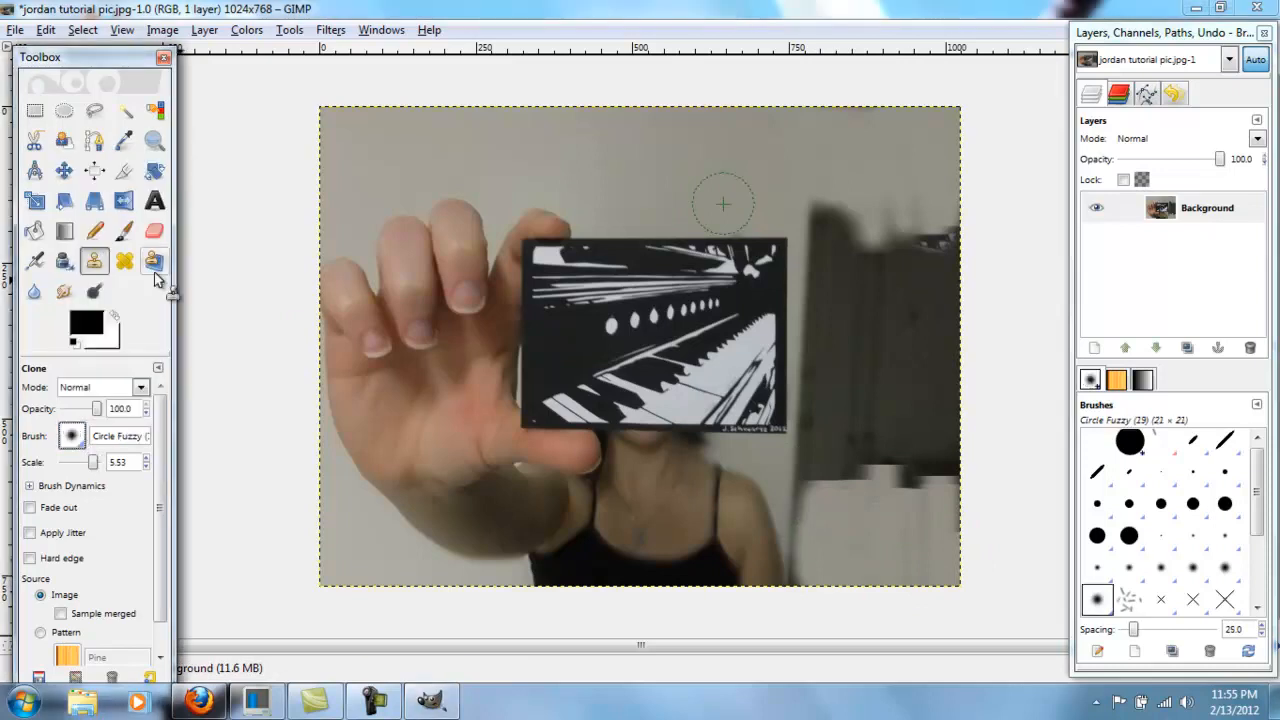
Step: Clone the wall upward in vertical strokes over the right side of the remaining dark doorway
drag(950, 570, 938, 496)
drag(919, 564, 912, 440)
mouse_move(942, 543)
mouse_down()
mouse_move(931, 327)
mouse_move(936, 477)
mouse_move(938, 401)
mouse_up()
drag(938, 481, 948, 208)
drag(948, 268, 946, 180)
drag(938, 431, 929, 235)
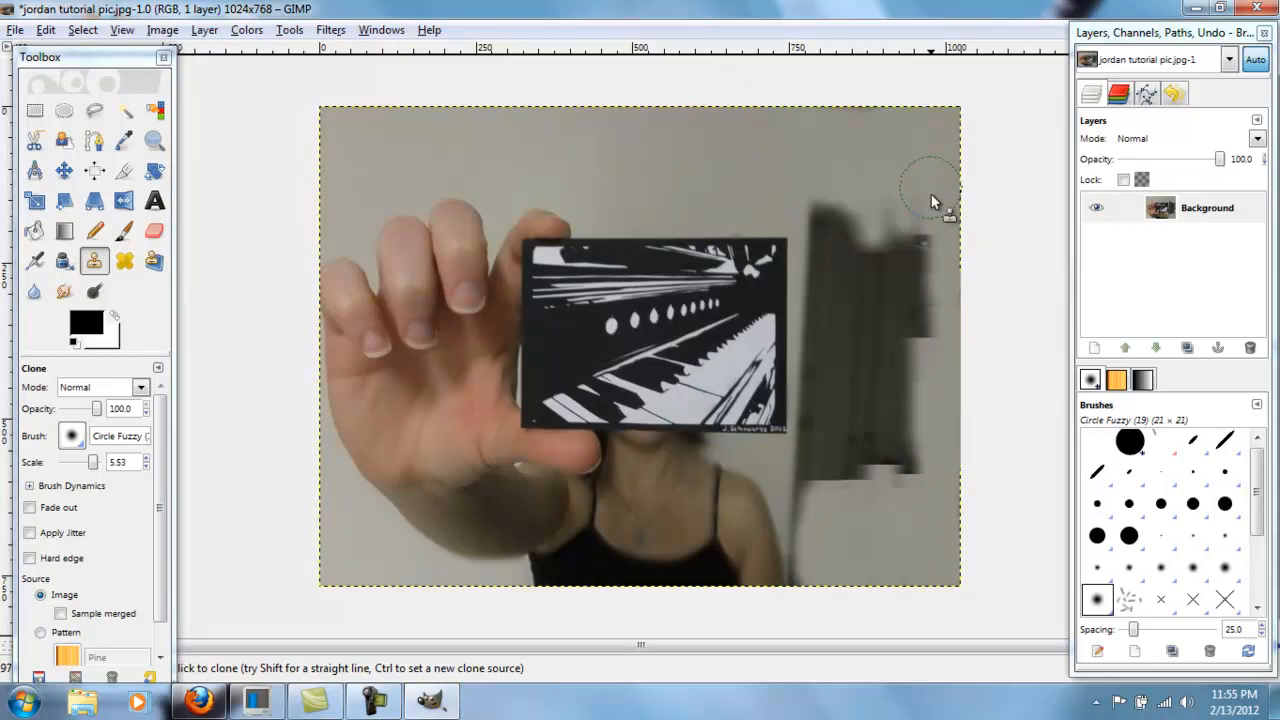
drag(931, 297, 932, 167)
drag(932, 275, 902, 147)
drag(916, 375, 910, 246)
mouse_move(928, 330)
mouse_down()
mouse_move(929, 283)
mouse_move(894, 165)
mouse_move(882, 200)
mouse_up()
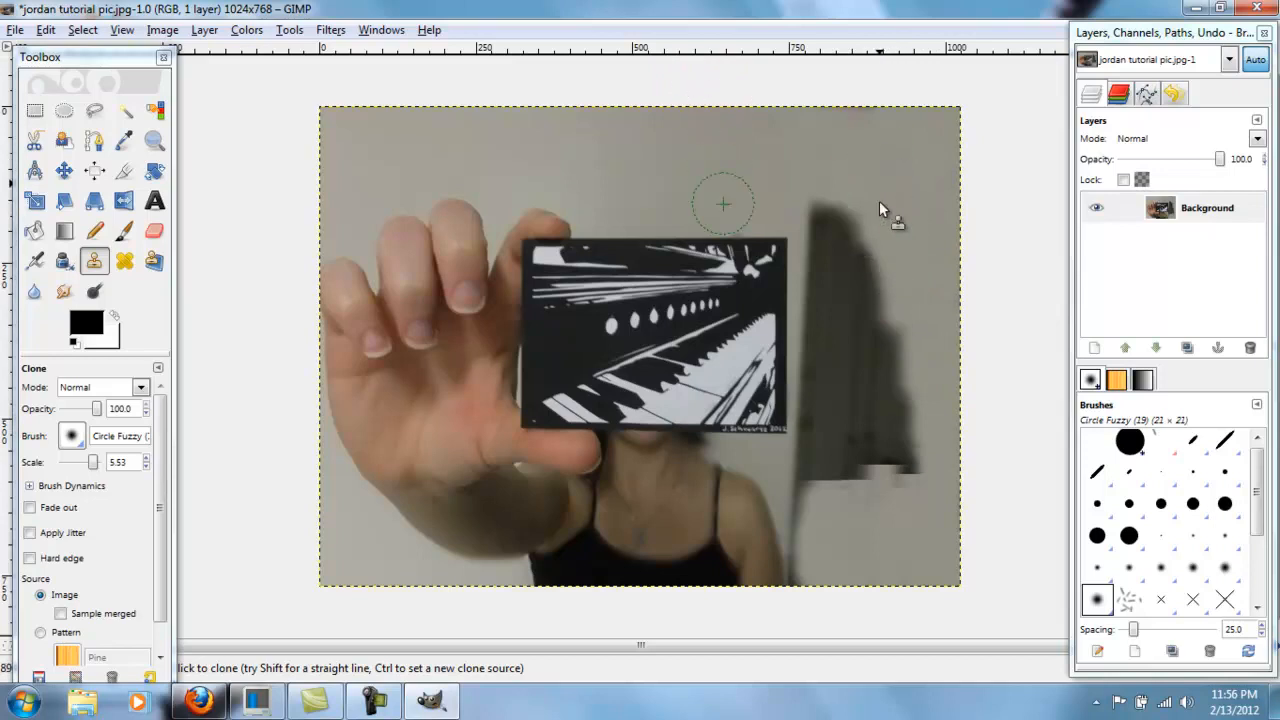
Step: Clone the wall over the rest of the dark doorway, working toward the artwork's right edge and the shoulder
click(825, 235)
mouse_move(868, 284)
mouse_down()
mouse_move(827, 177)
mouse_move(827, 260)
mouse_move(819, 196)
mouse_up()
drag(838, 312, 829, 208)
drag(900, 364, 890, 226)
mouse_move(888, 414)
mouse_down()
mouse_move(920, 371)
mouse_move(874, 458)
mouse_up()
mouse_move(889, 402)
mouse_down()
mouse_move(900, 345)
mouse_move(874, 276)
mouse_move(858, 363)
mouse_up()
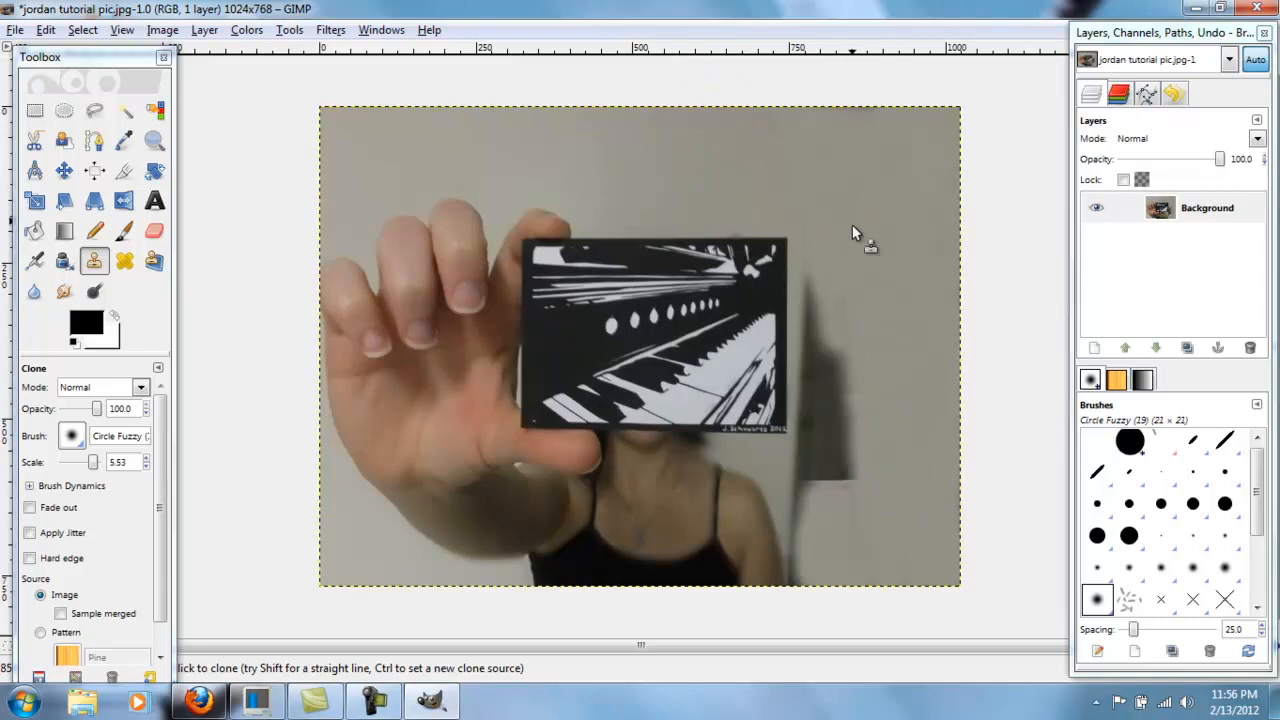
drag(849, 500, 835, 247)
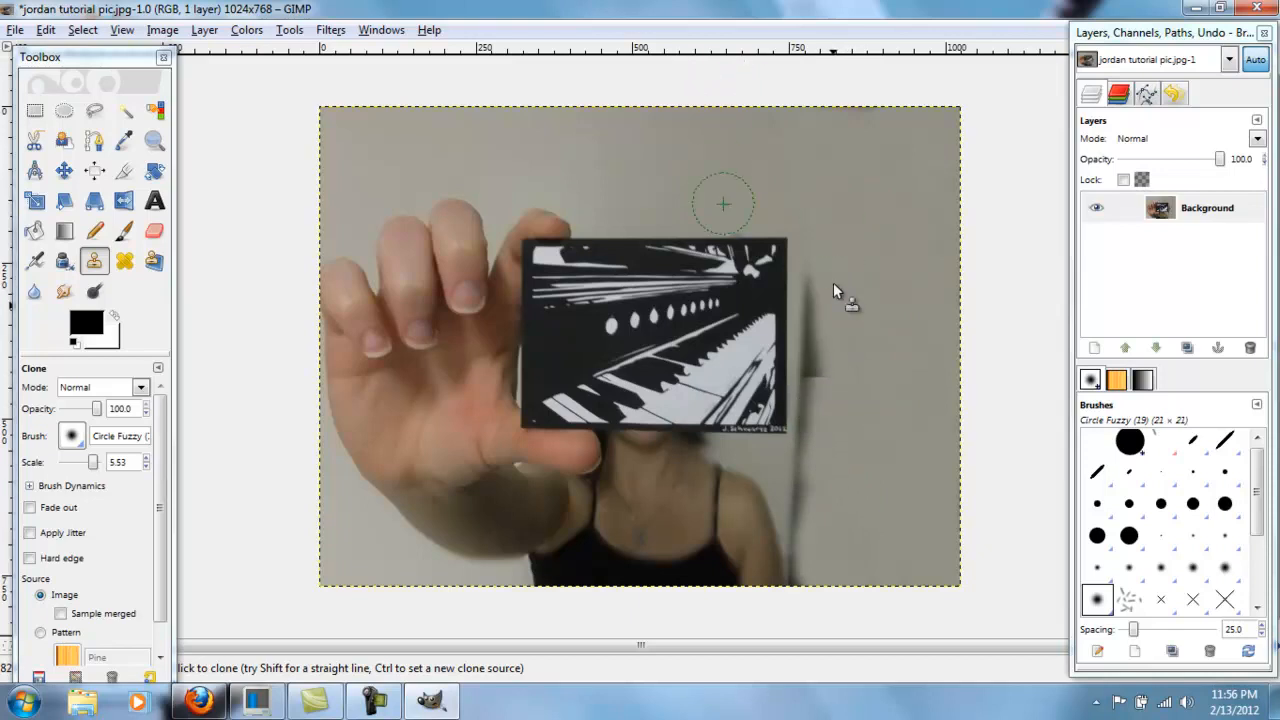
mouse_move(824, 333)
mouse_down()
mouse_move(823, 236)
mouse_move(819, 359)
mouse_move(824, 226)
mouse_move(828, 321)
mouse_up()
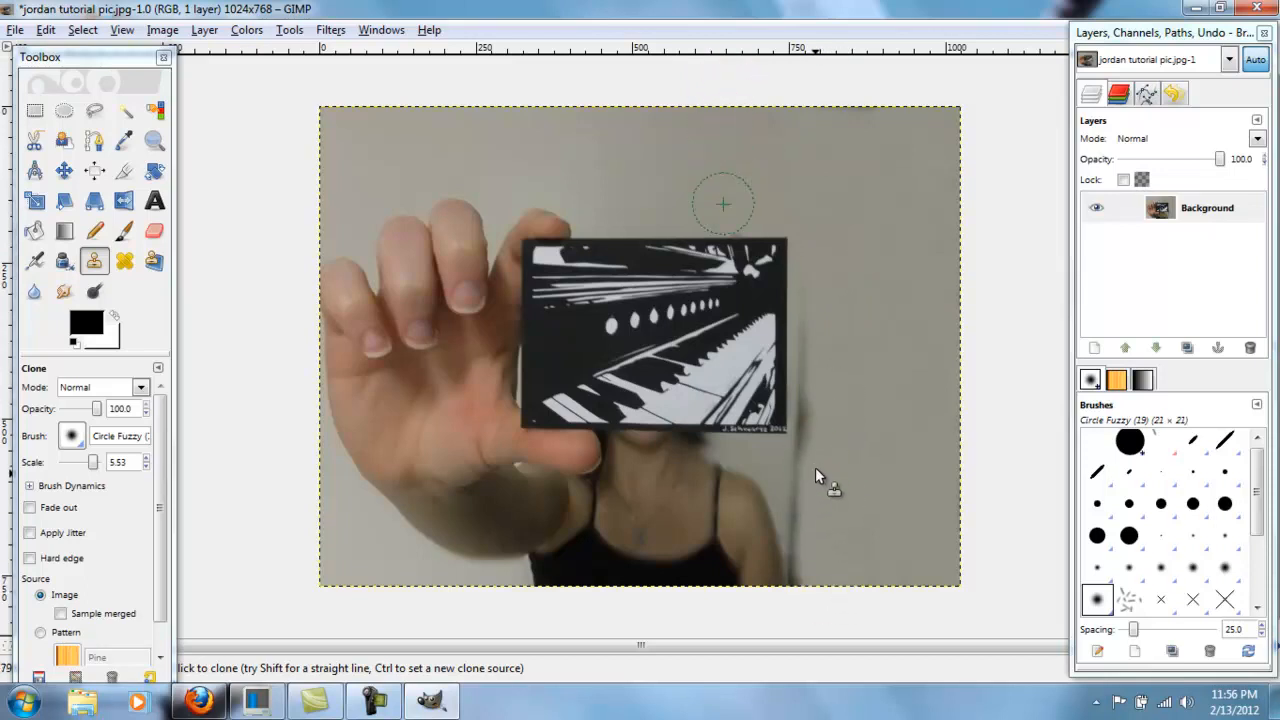
drag(816, 464, 826, 410)
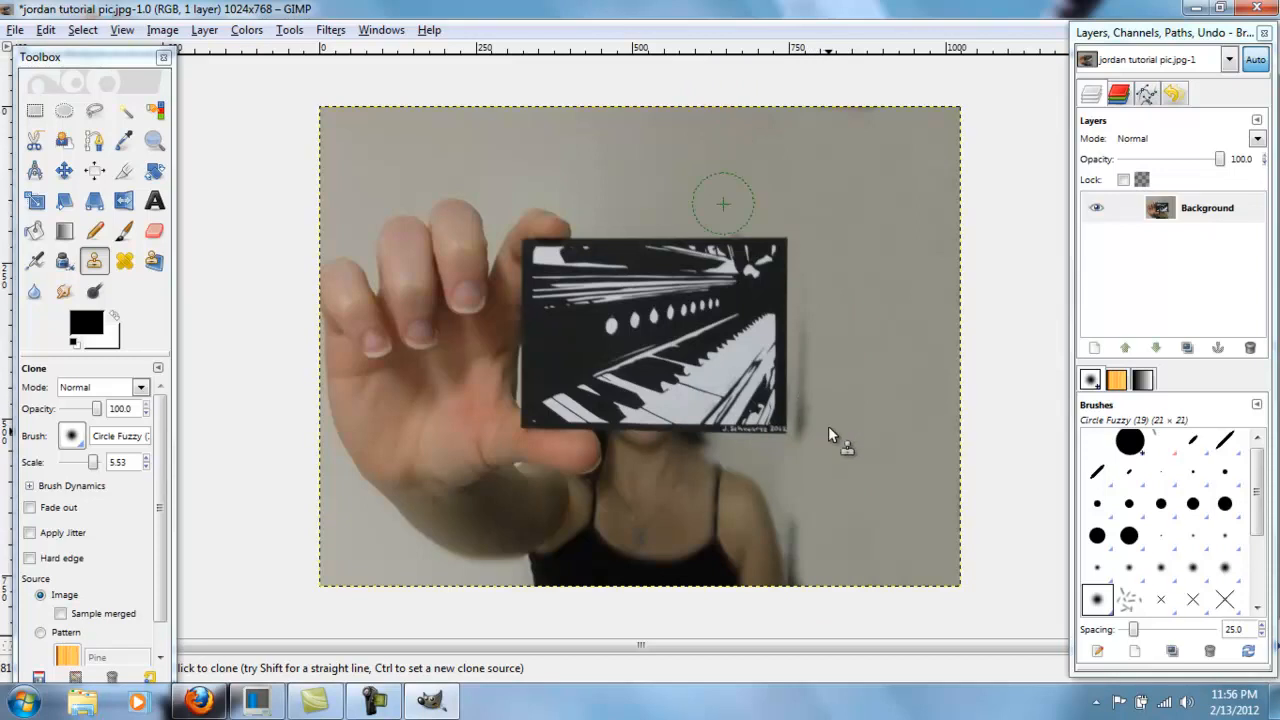
Step: Resample the wall above the artwork and clone out the dark traces beside the artwork and shoulder at brush scale 2.06
scroll(830, 455, up, 3)
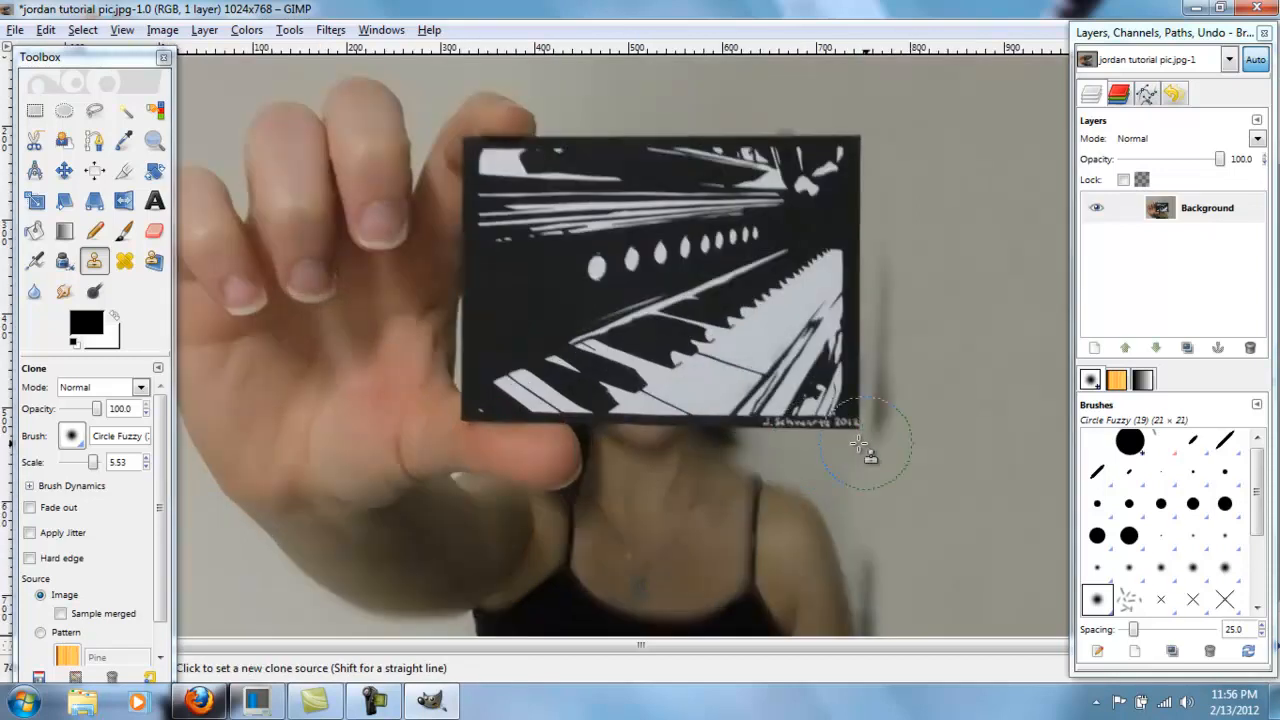
scroll(916, 450, down, 2)
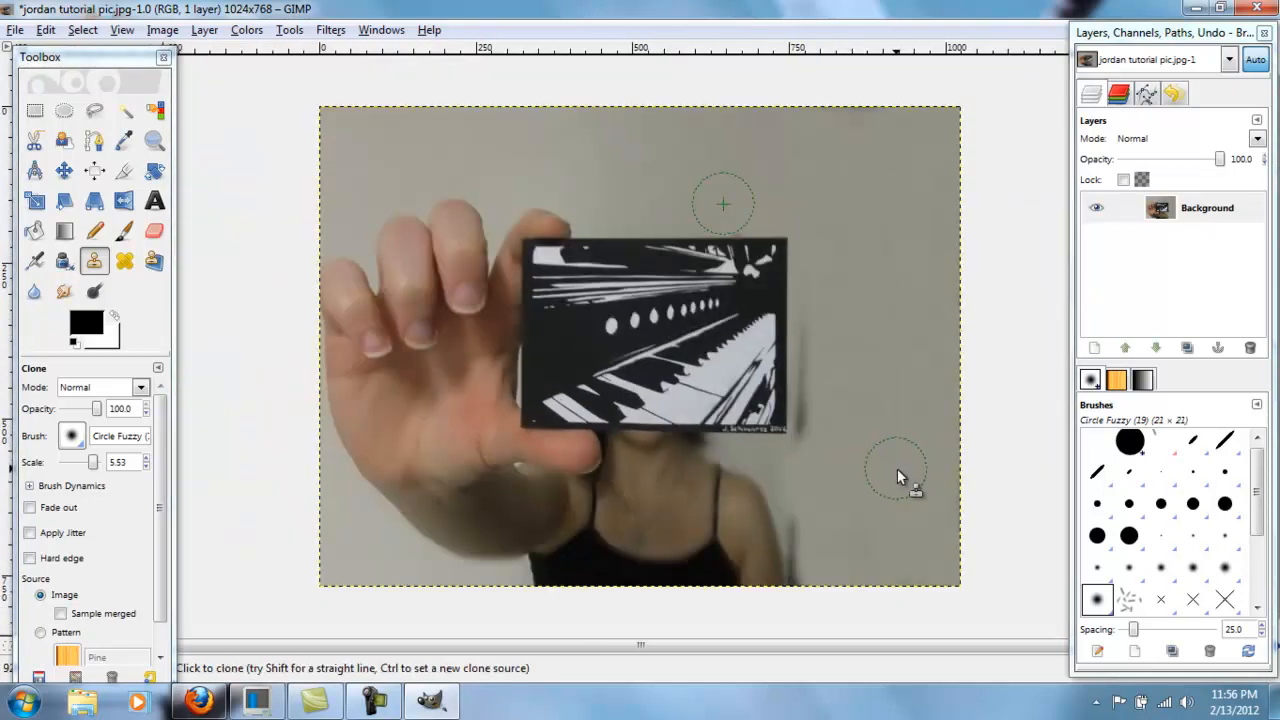
key(ctrl)
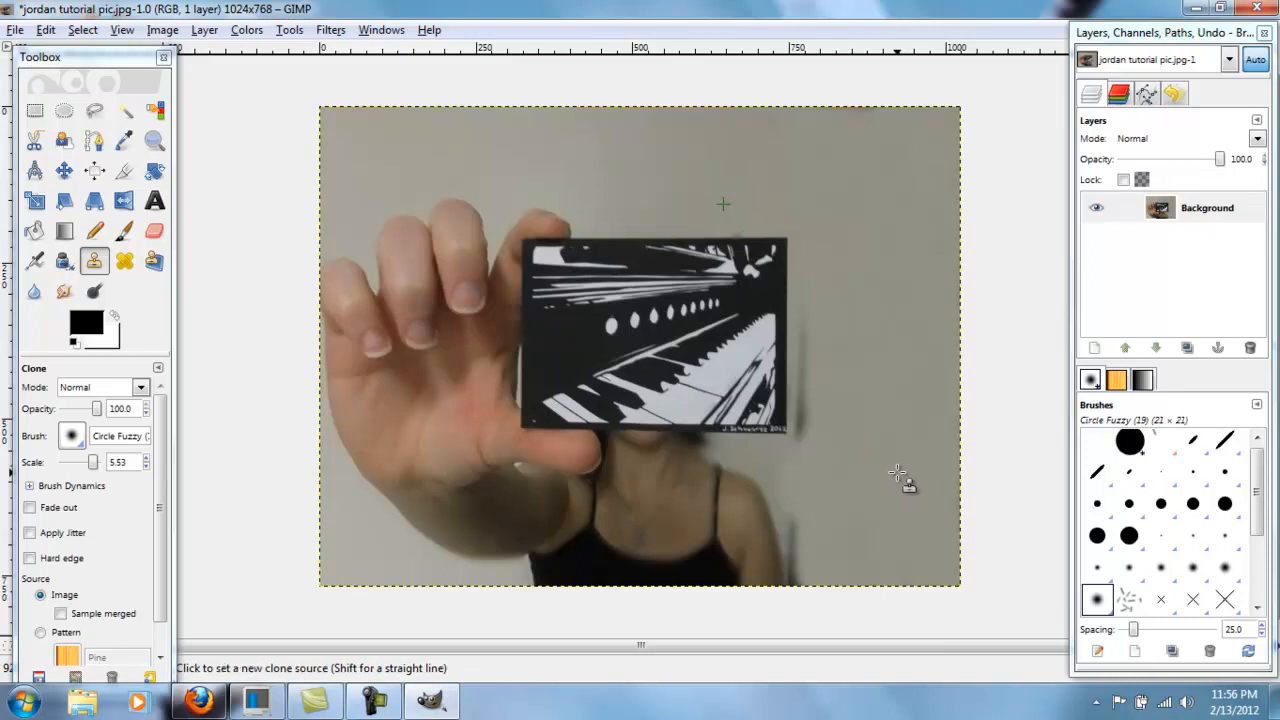
scroll(850, 455, up, 1)
scroll(871, 463, down, 1)
scroll(871, 470, up, 1)
scroll(871, 470, down, 1)
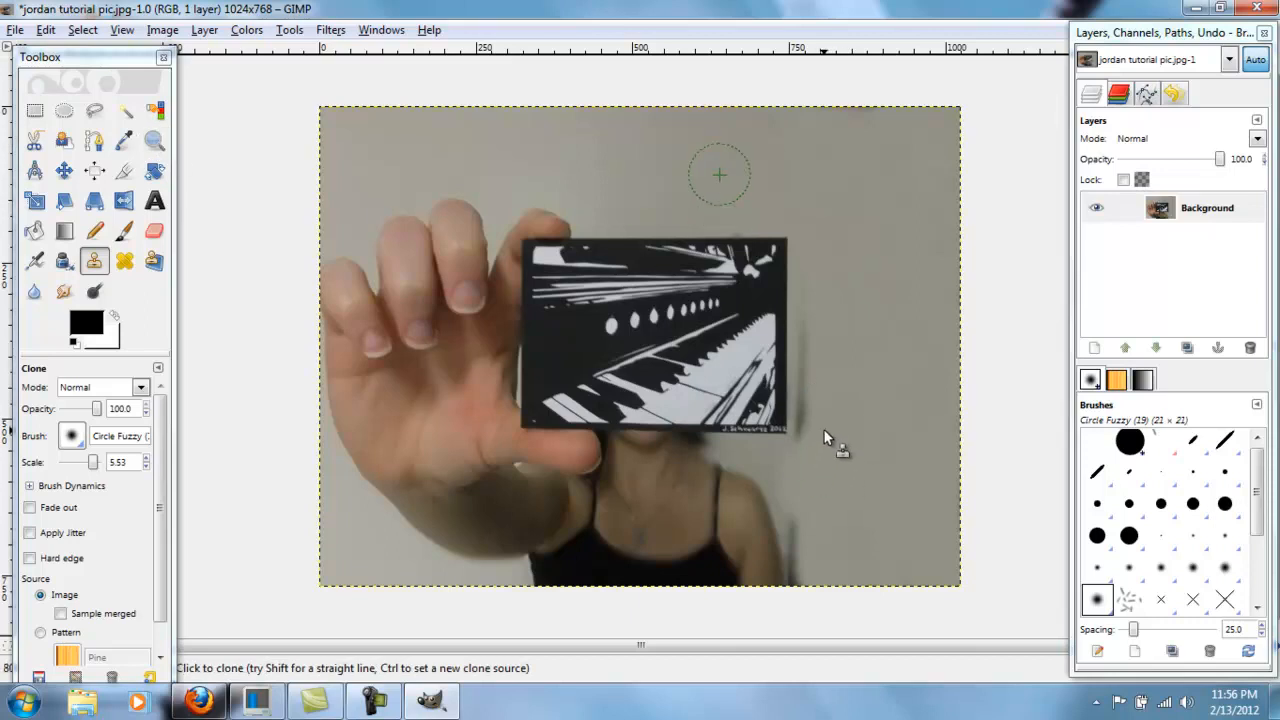
ctrl+click(723, 204)
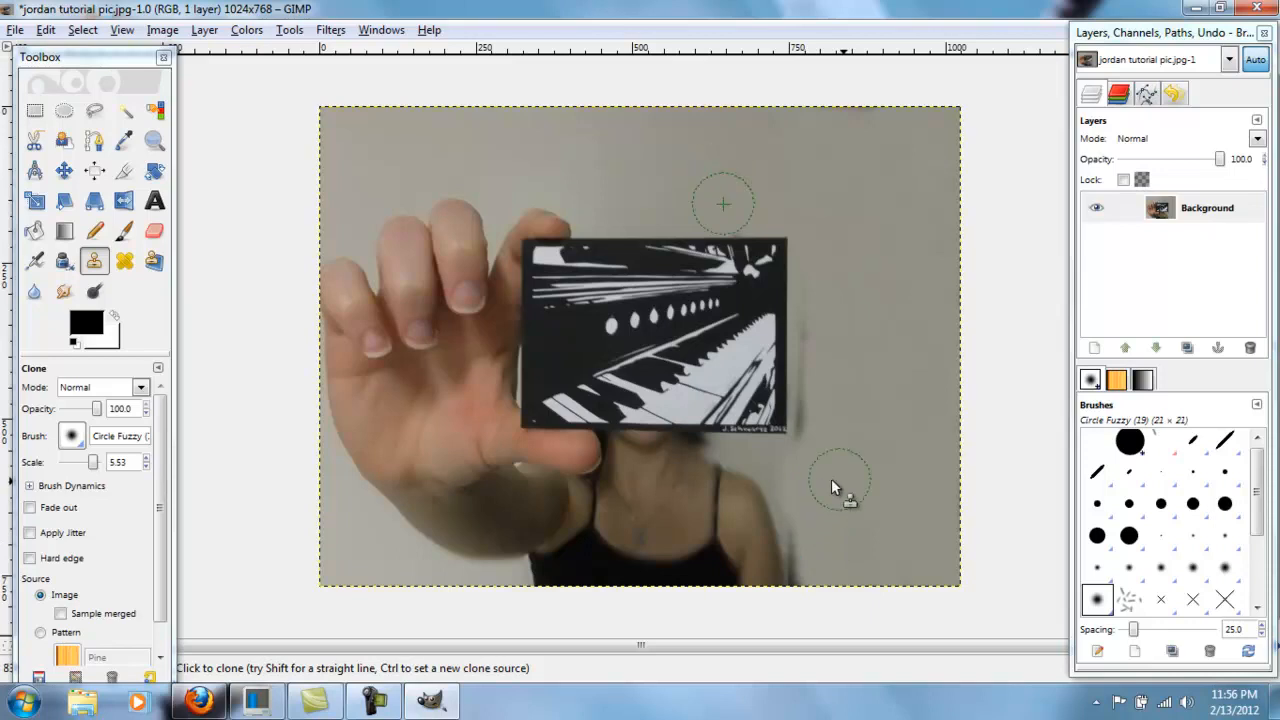
ctrl+scroll(846, 466, up, 2)
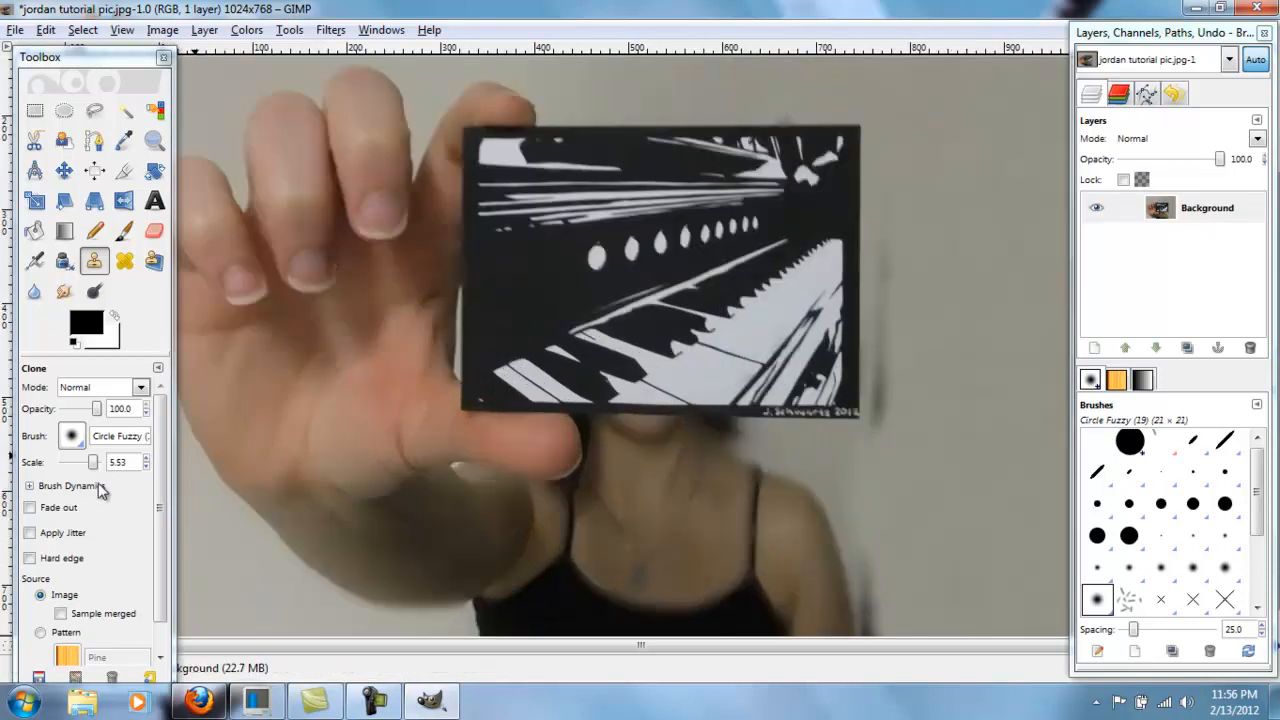
drag(106, 460, 90, 462)
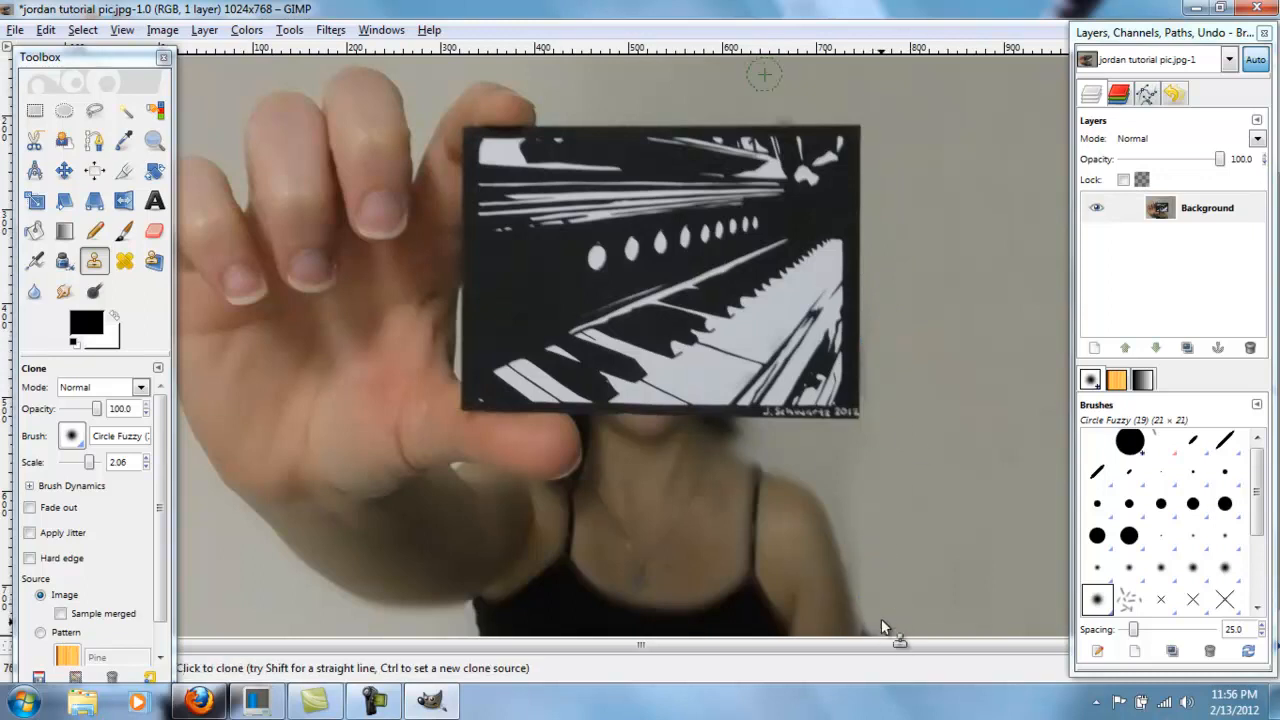
scroll(880, 605, down, 1)
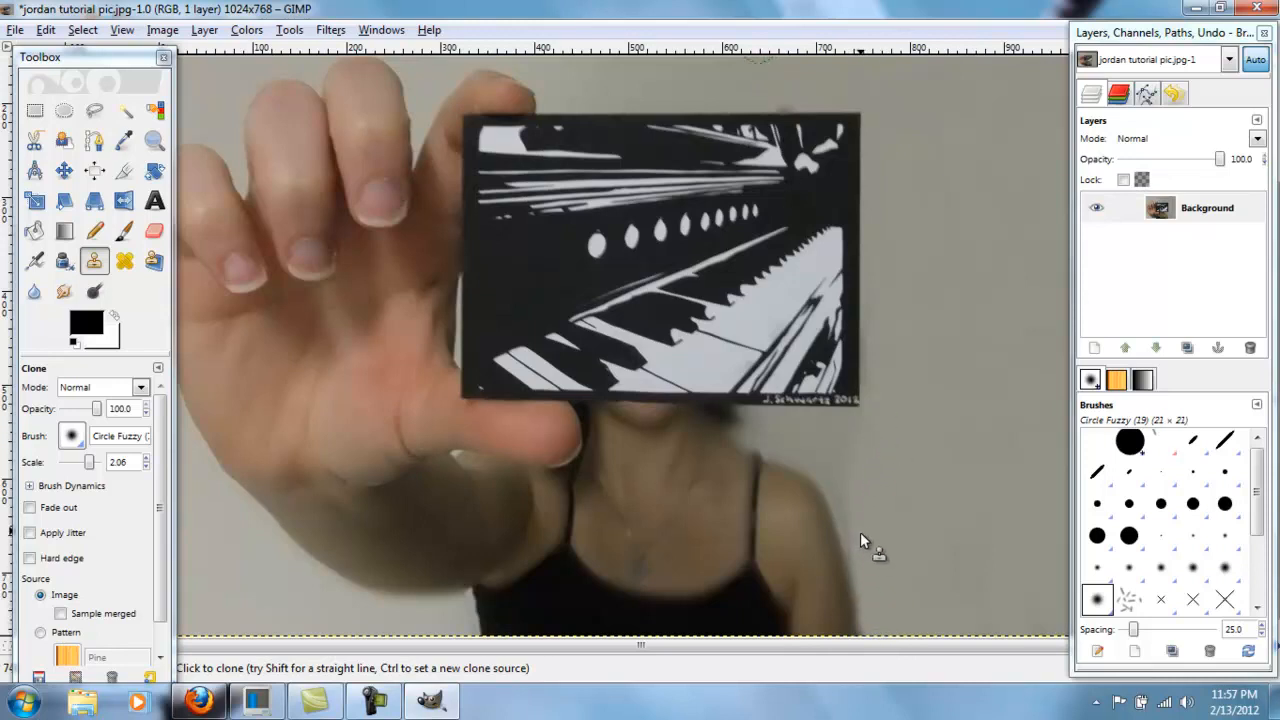
Step: Try the Smudge tool at brush scale 1.84 across the artwork and from the thumb toward the wall, undoing the strokes
key(minus)
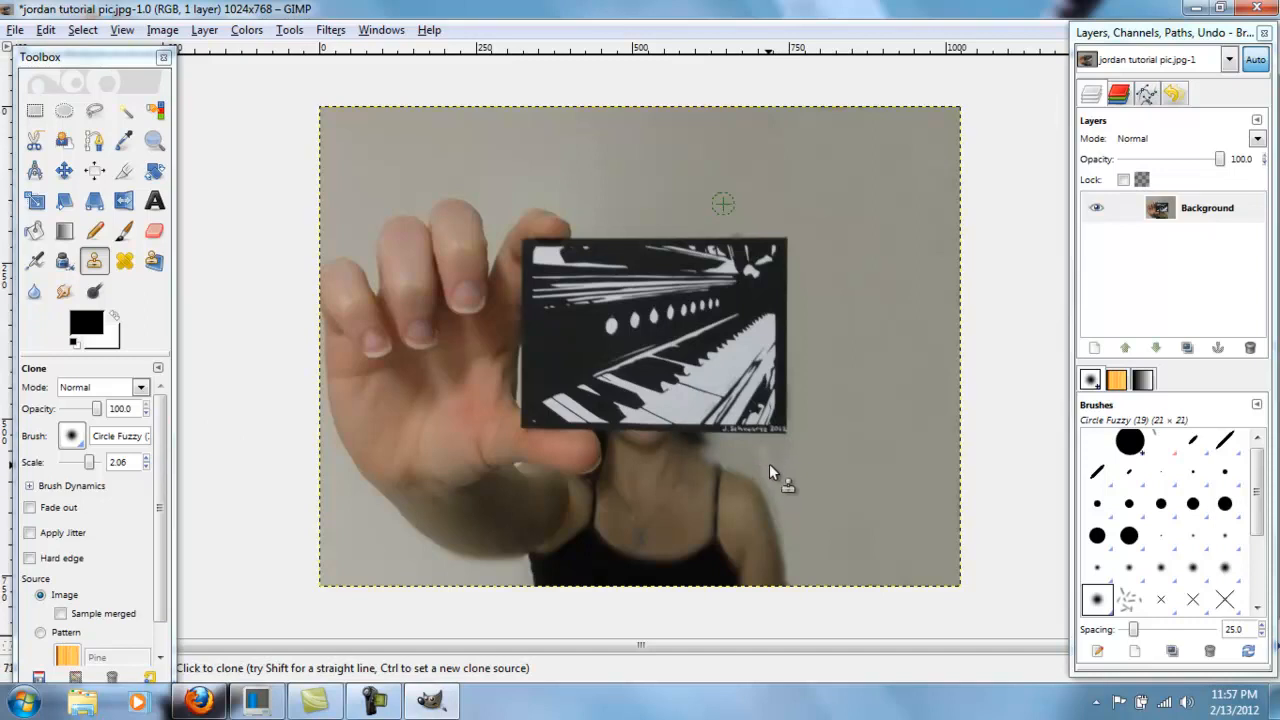
click(65, 295)
drag(101, 463, 106, 469)
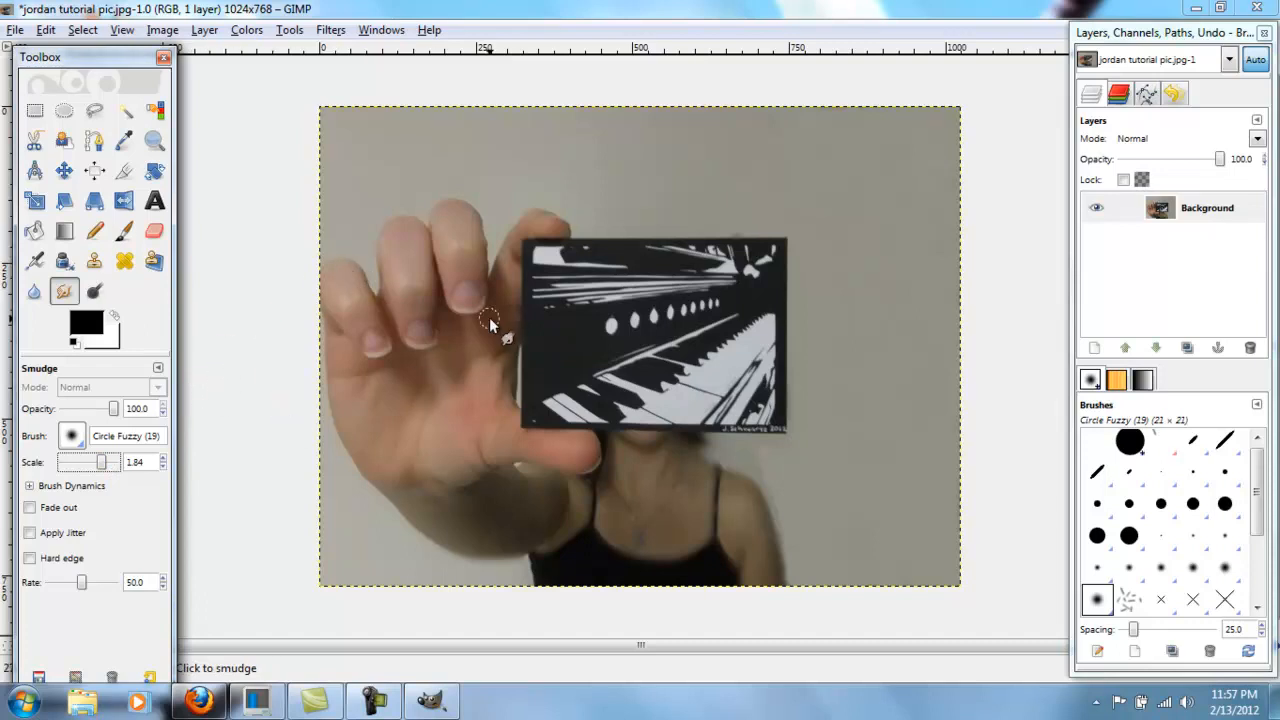
mouse_move(609, 352)
mouse_down()
mouse_move(586, 310)
mouse_move(771, 420)
mouse_move(735, 418)
mouse_up()
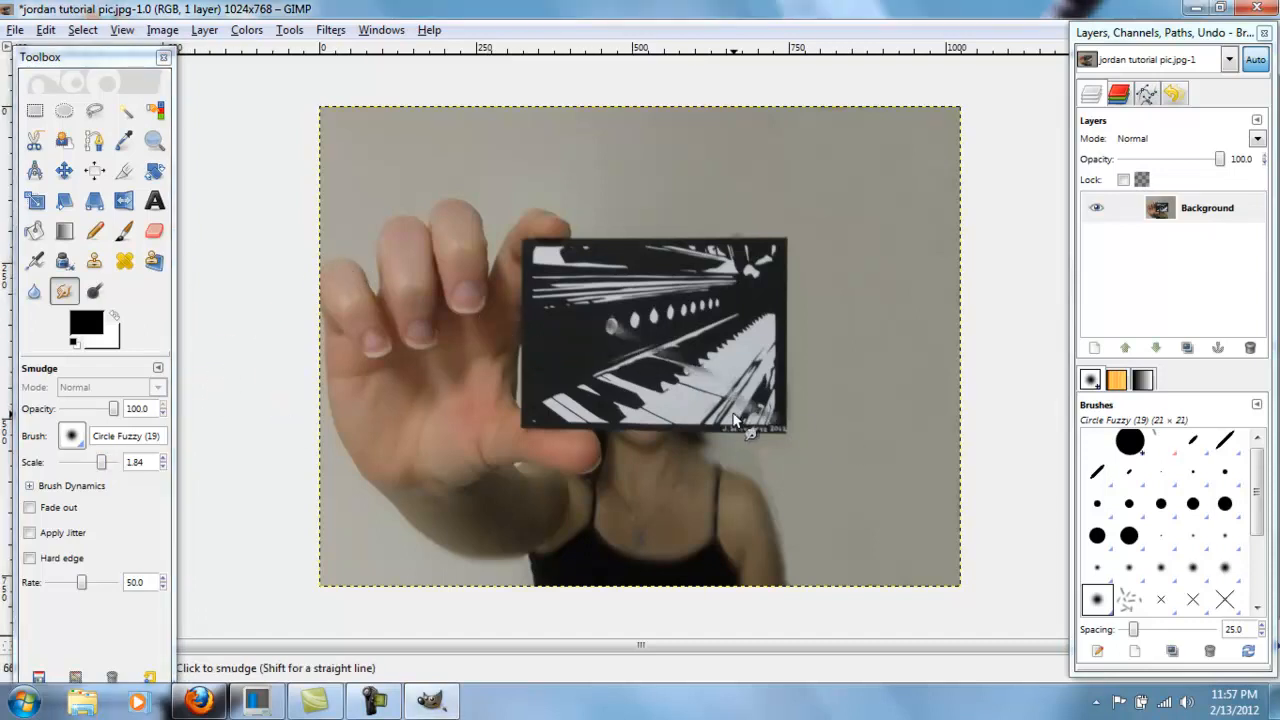
key(ctrl+z)
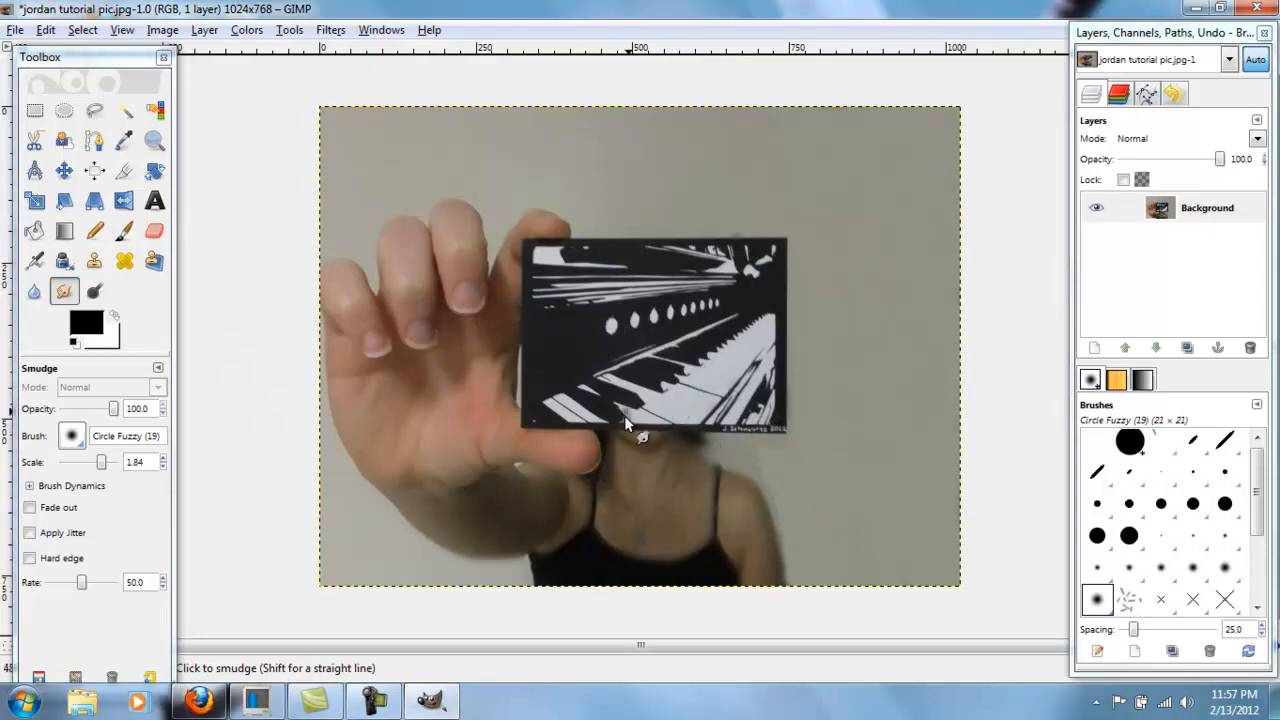
drag(603, 466, 849, 192)
key(ctrl+z)
drag(786, 277, 745, 238)
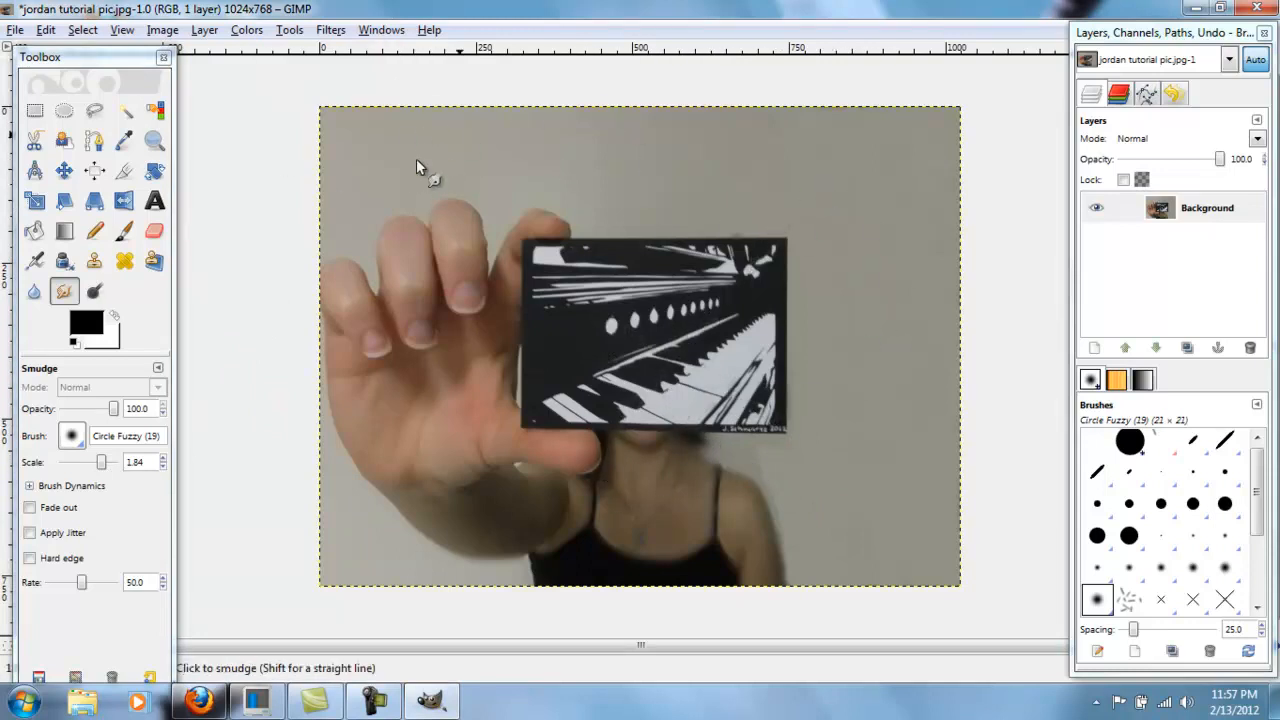
Step: Smudge the wall at the shoulder's outer edge, using Circle Fuzzy (19) at brush scale 1.09
drag(112, 462, 118, 462)
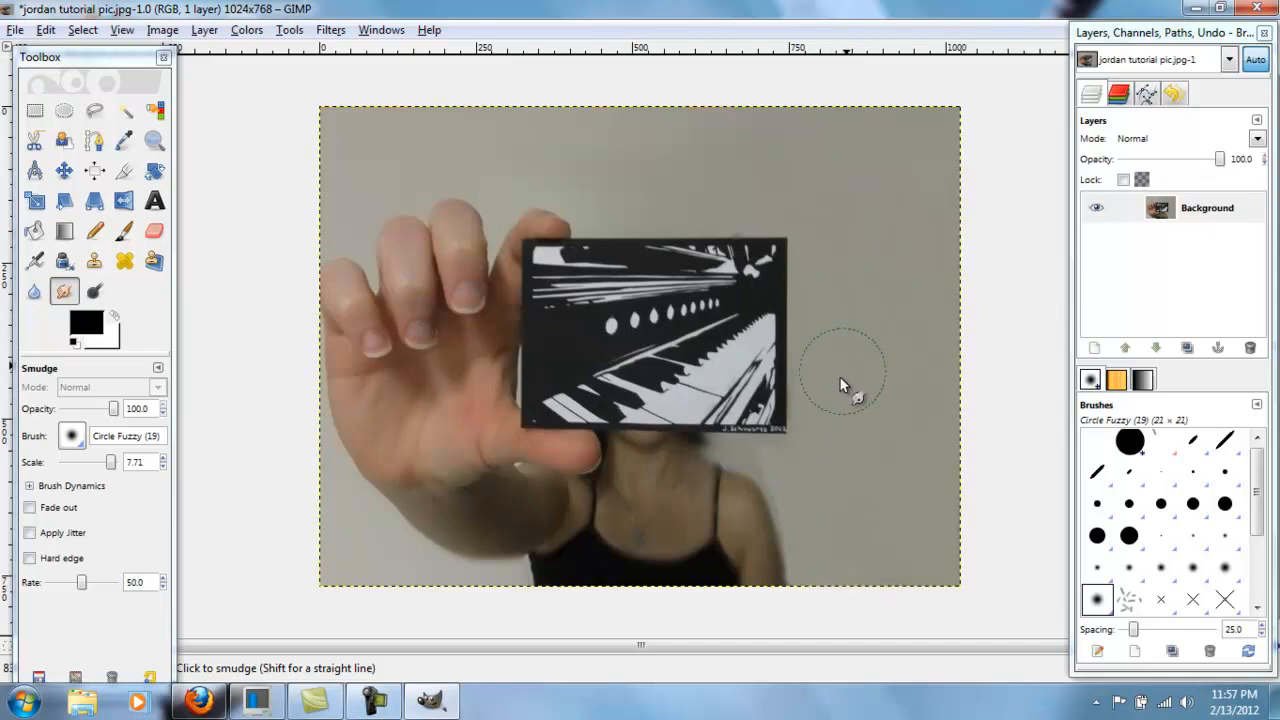
ctrl+scroll(695, 502, up, 3)
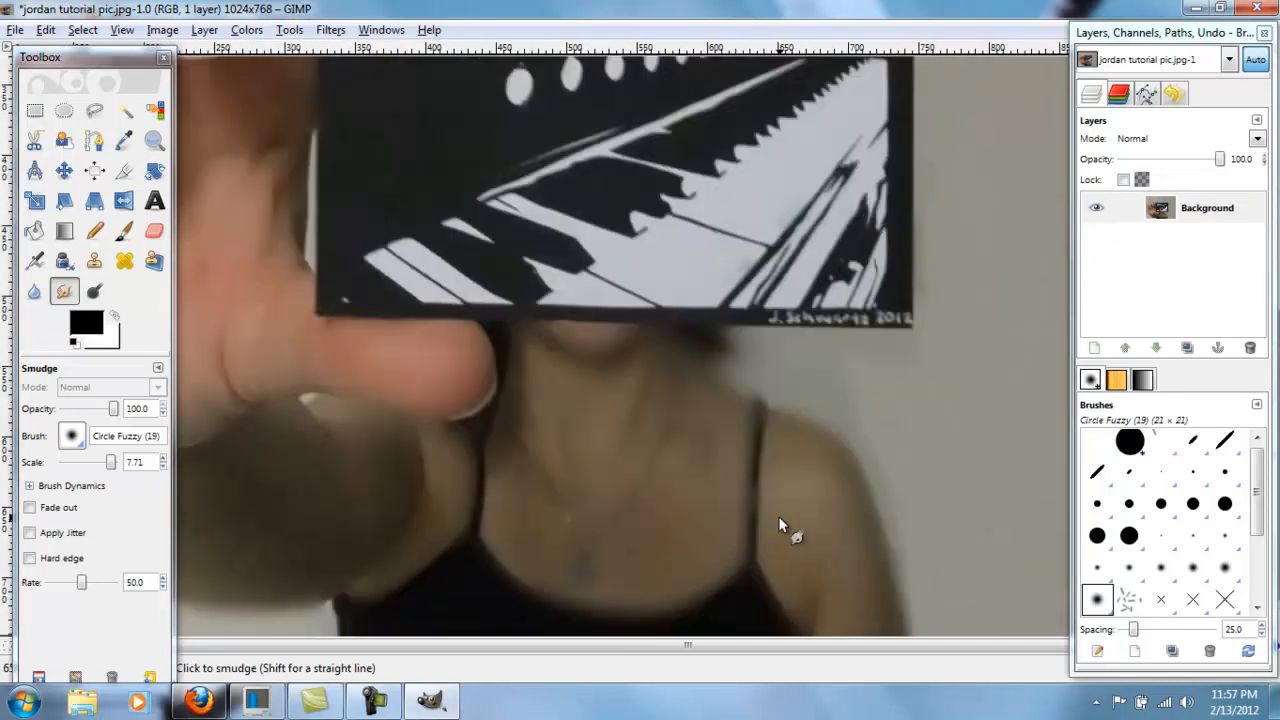
mouse_move(110, 462)
mouse_down()
mouse_move(97, 478)
mouse_move(100, 462)
mouse_up()
click(904, 528)
scroll(902, 391, down, 3)
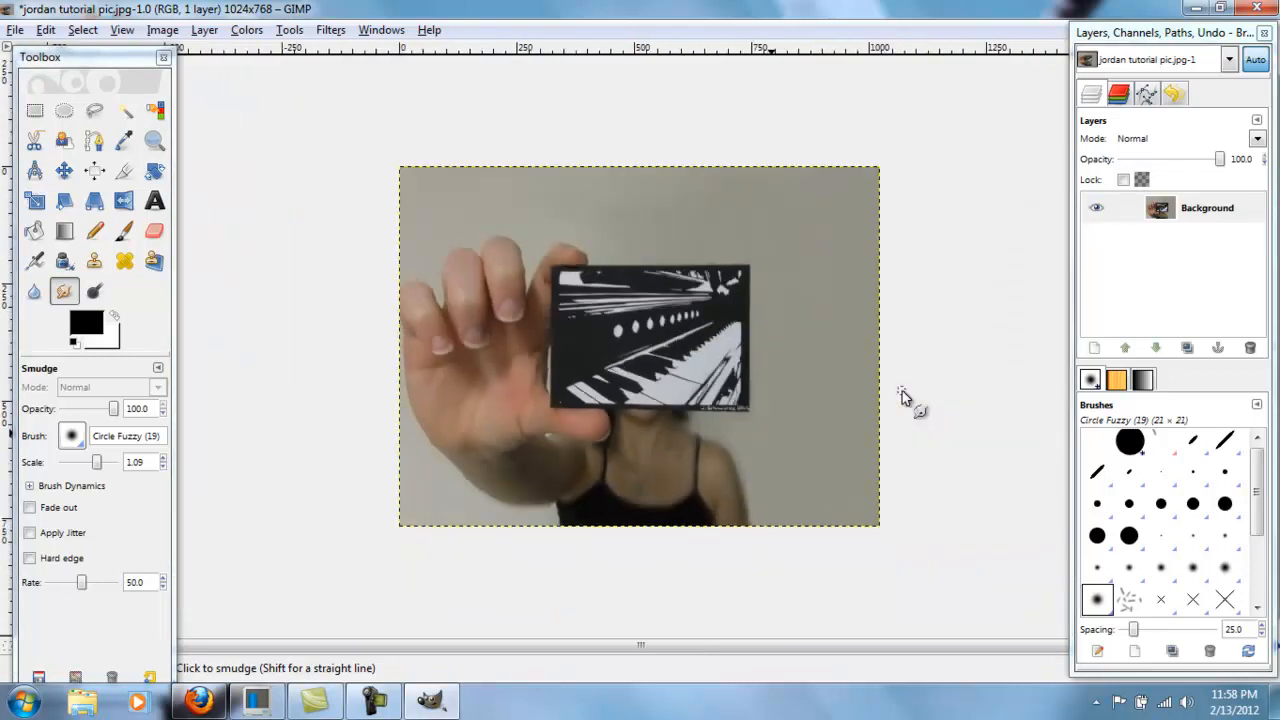
scroll(757, 446, up, 2)
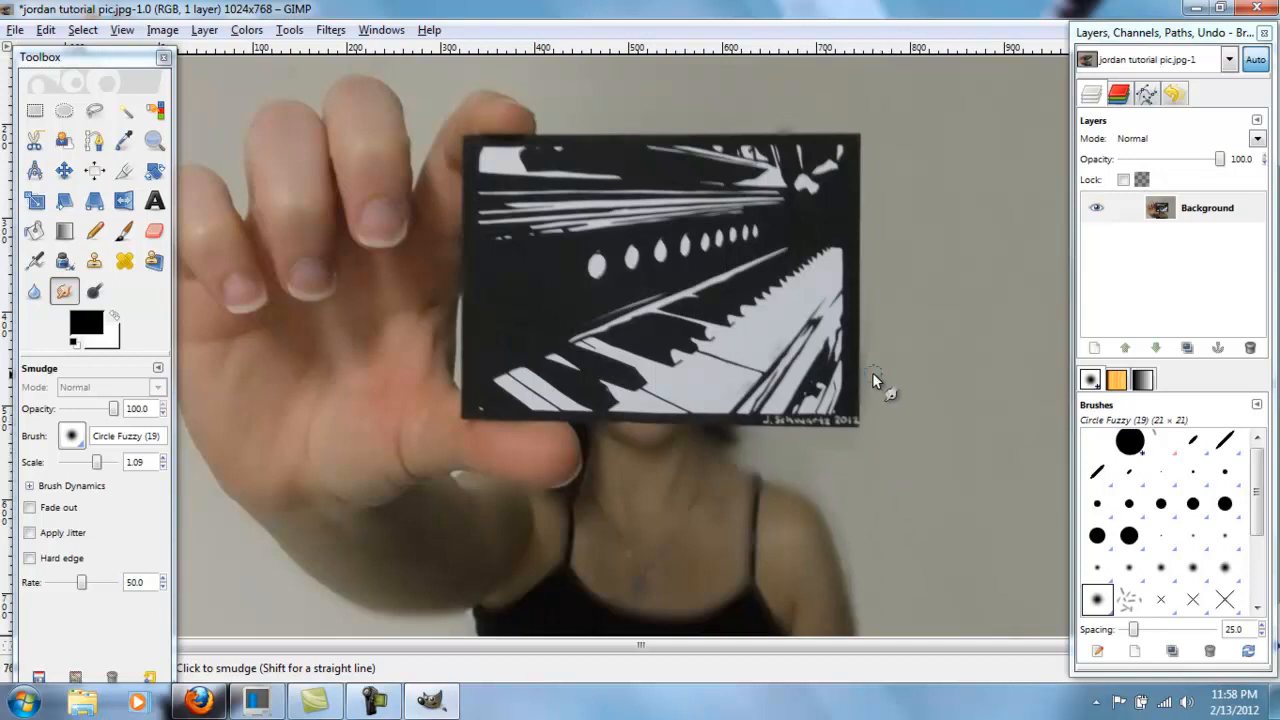
scroll(1028, 410, down, 1)
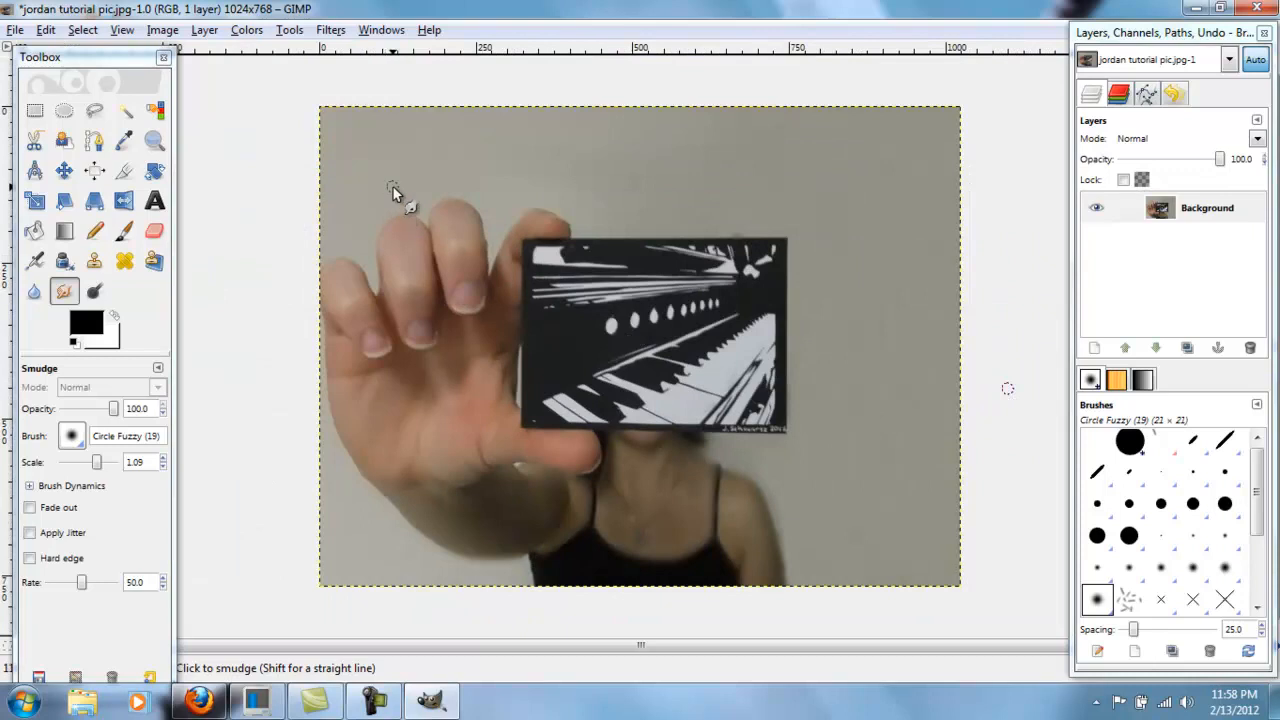
Step: Open the Levels adjustment, try a midtone input value of 1.37, and reset the levels
click(244, 33)
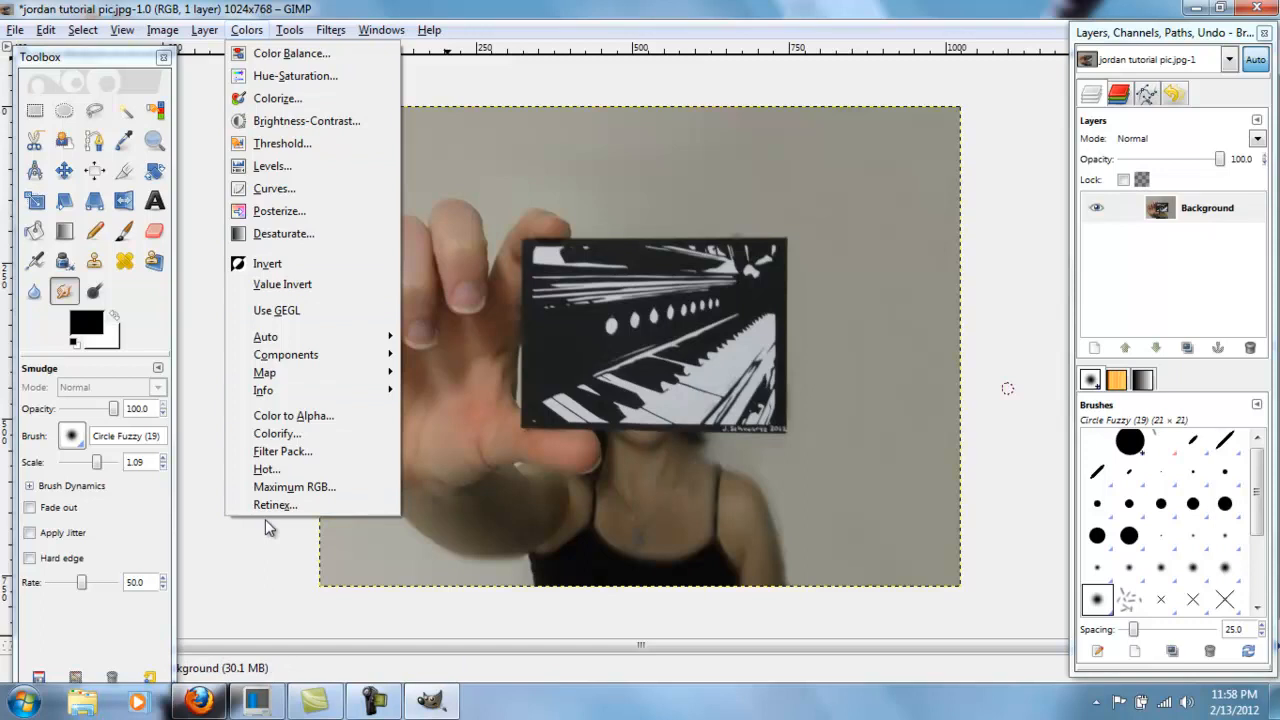
click(309, 171)
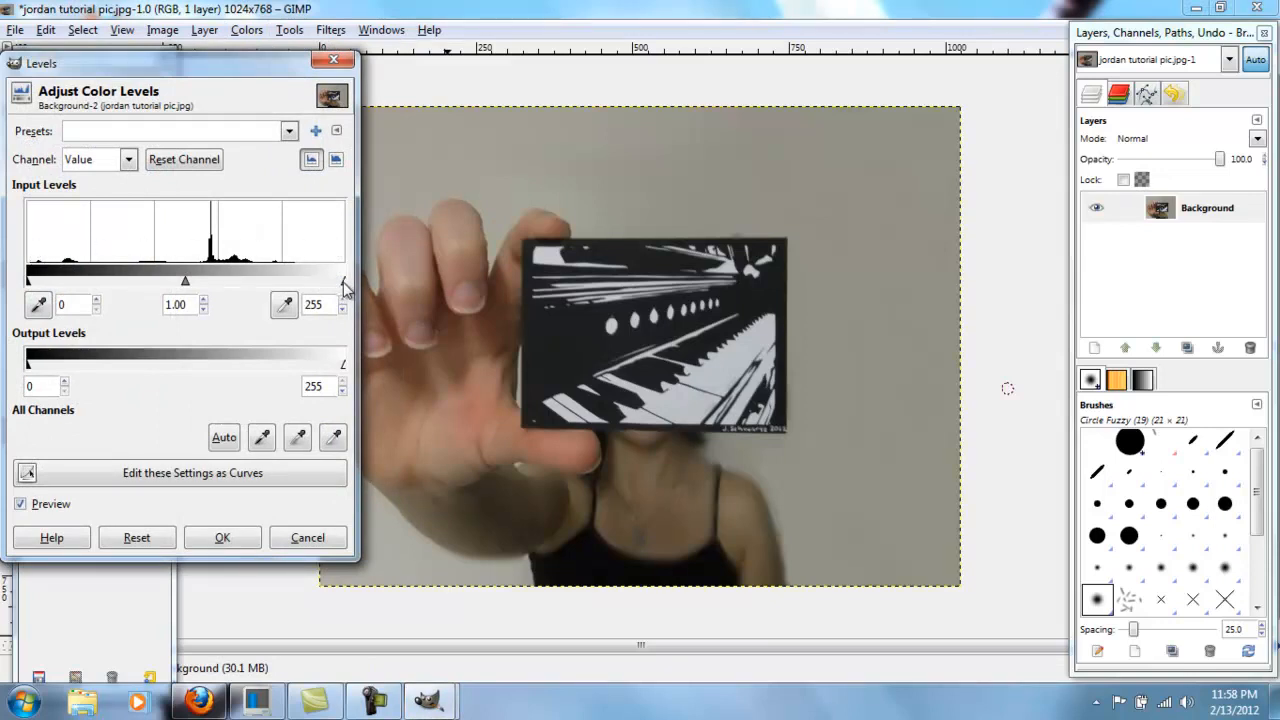
mouse_move(343, 287)
mouse_down()
mouse_move(141, 280)
mouse_move(358, 271)
mouse_up()
mouse_move(30, 283)
mouse_down()
mouse_move(155, 287)
mouse_move(8, 281)
mouse_up()
drag(192, 278, 163, 286)
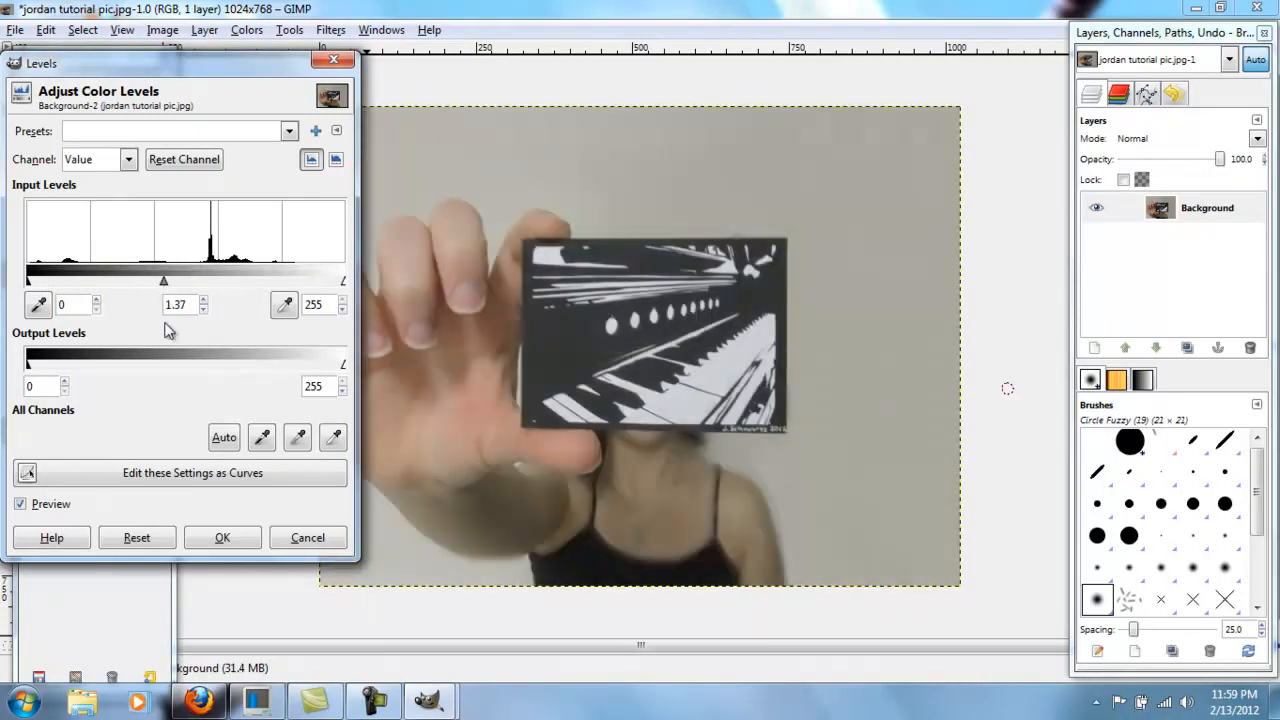
click(140, 542)
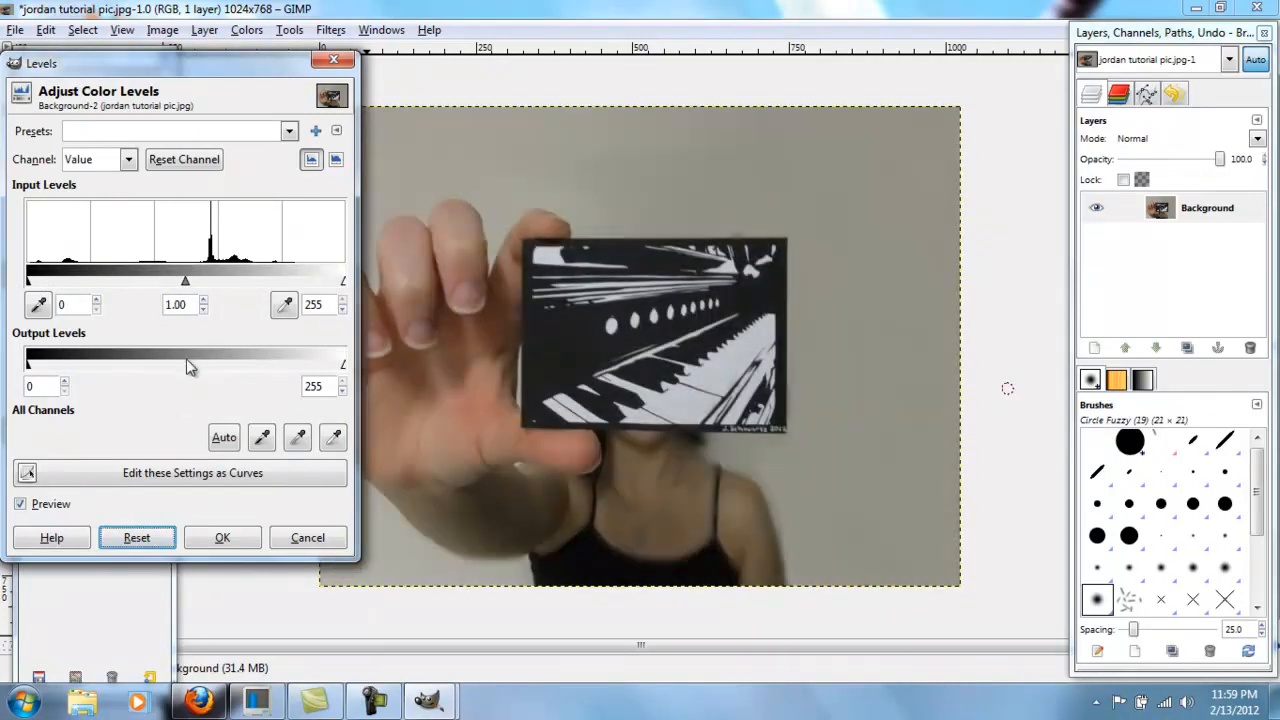
Step: Try a white input level of 215 with a black input level of 8, and reset the levels
drag(343, 282, 293, 283)
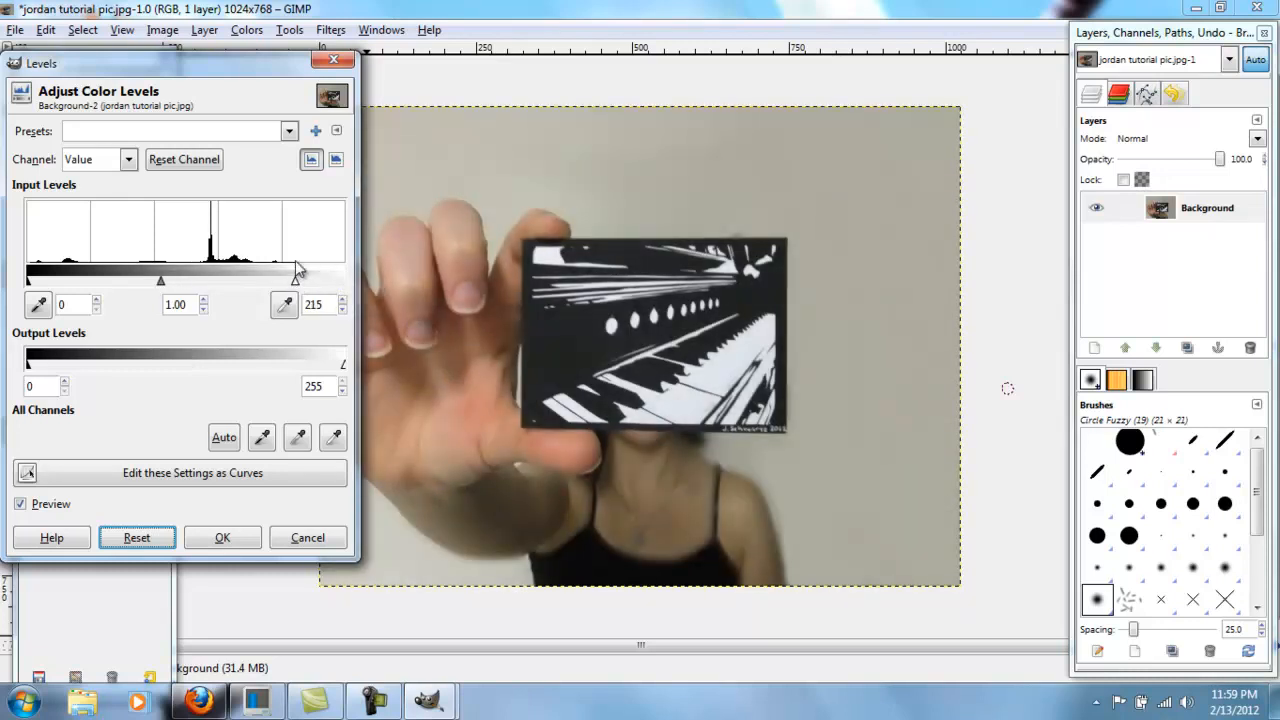
drag(30, 283, 37, 283)
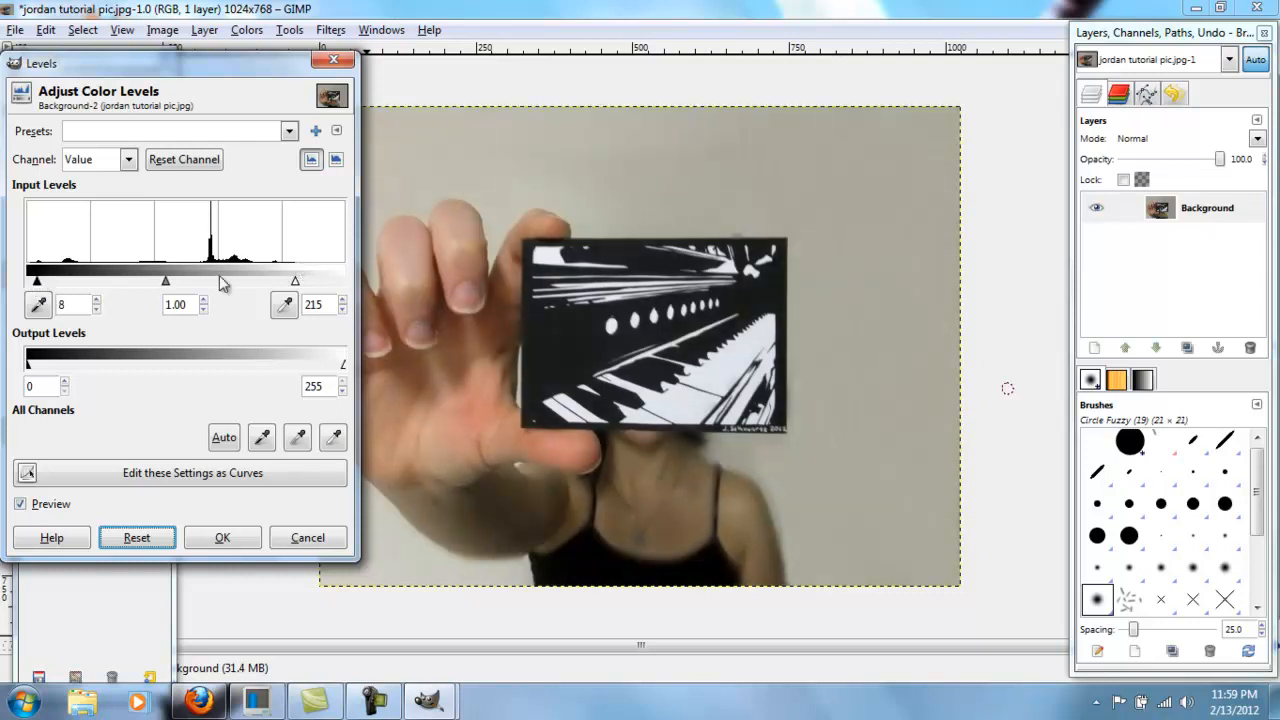
click(138, 541)
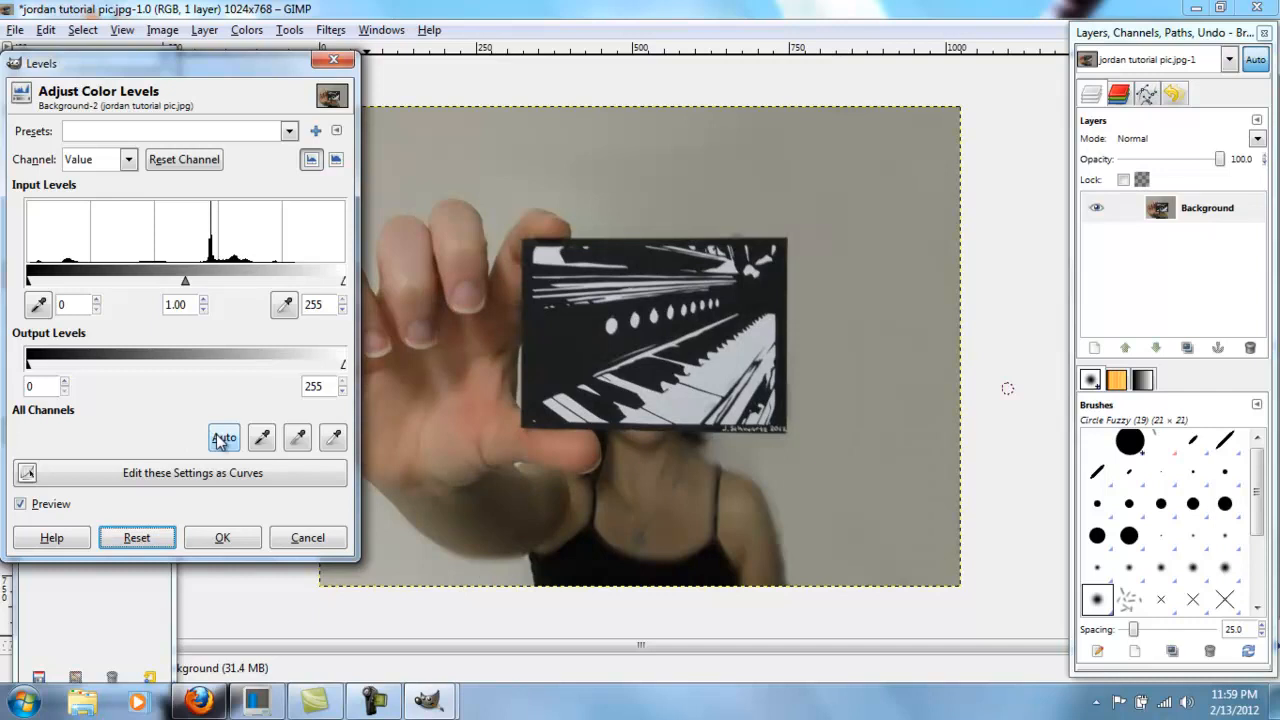
Step: Adjust the levels automatically for all channels and apply the correction to the photo
click(221, 439)
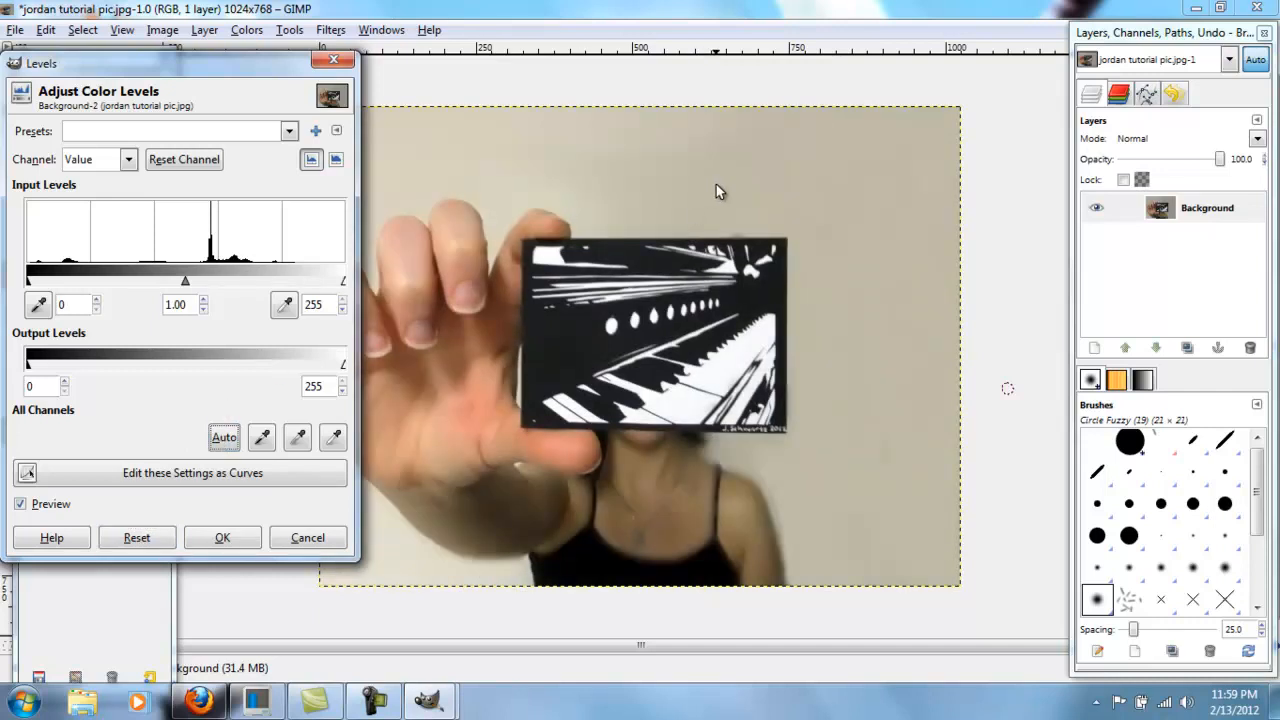
click(225, 540)
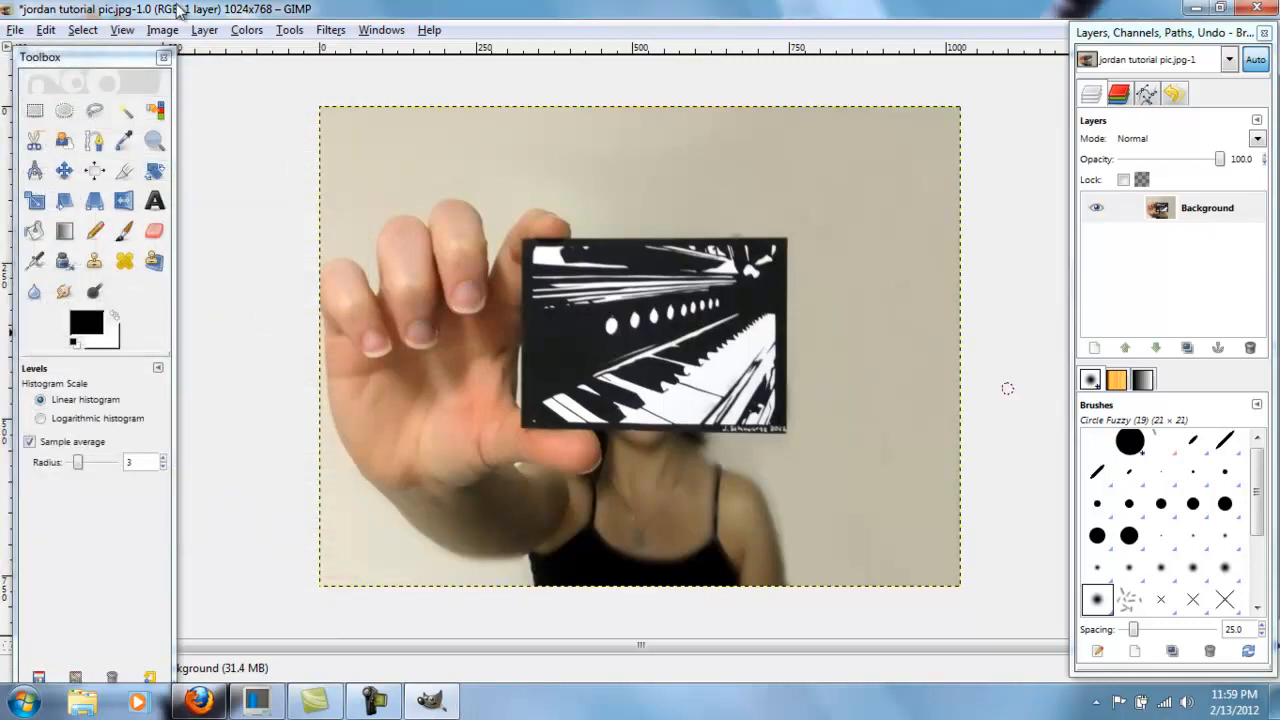
click(374, 700)
click(374, 700)
Step: Open the Curves adjustment, try an extremely steep Value curve with the shadow point pulled far toward the highlights, and reset it
click(247, 30)
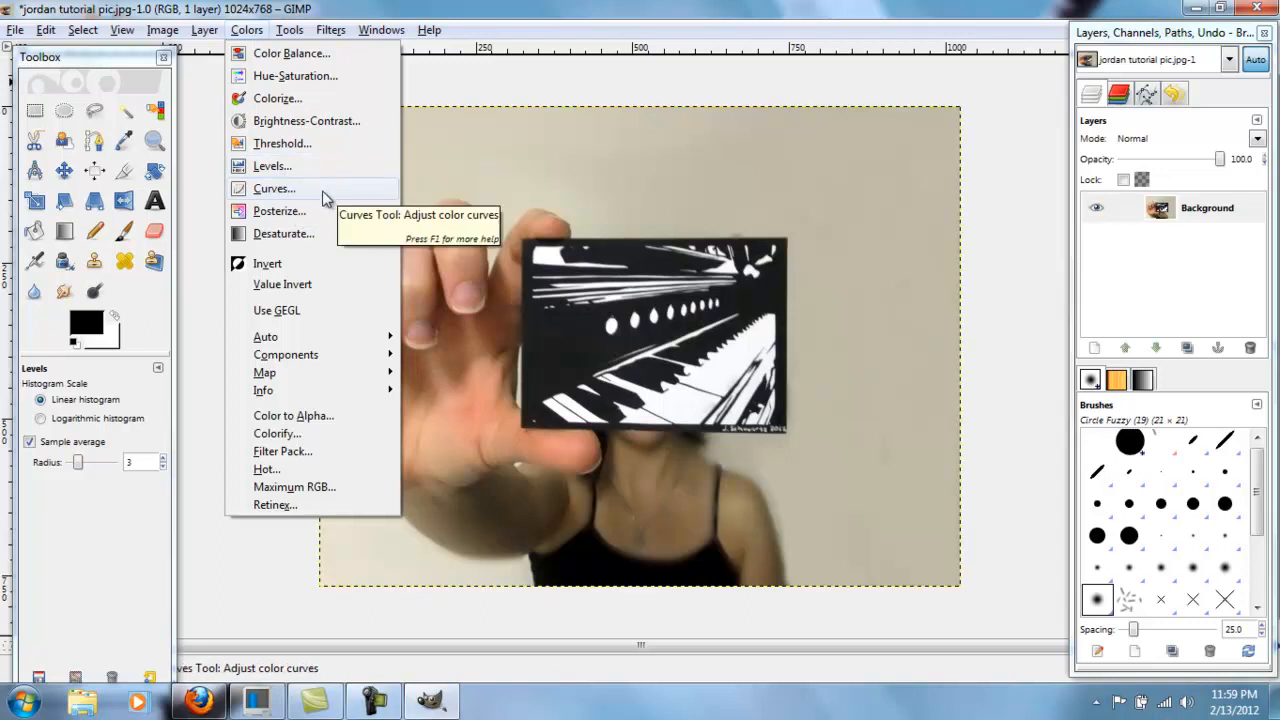
click(326, 192)
drag(304, 63, 260, 38)
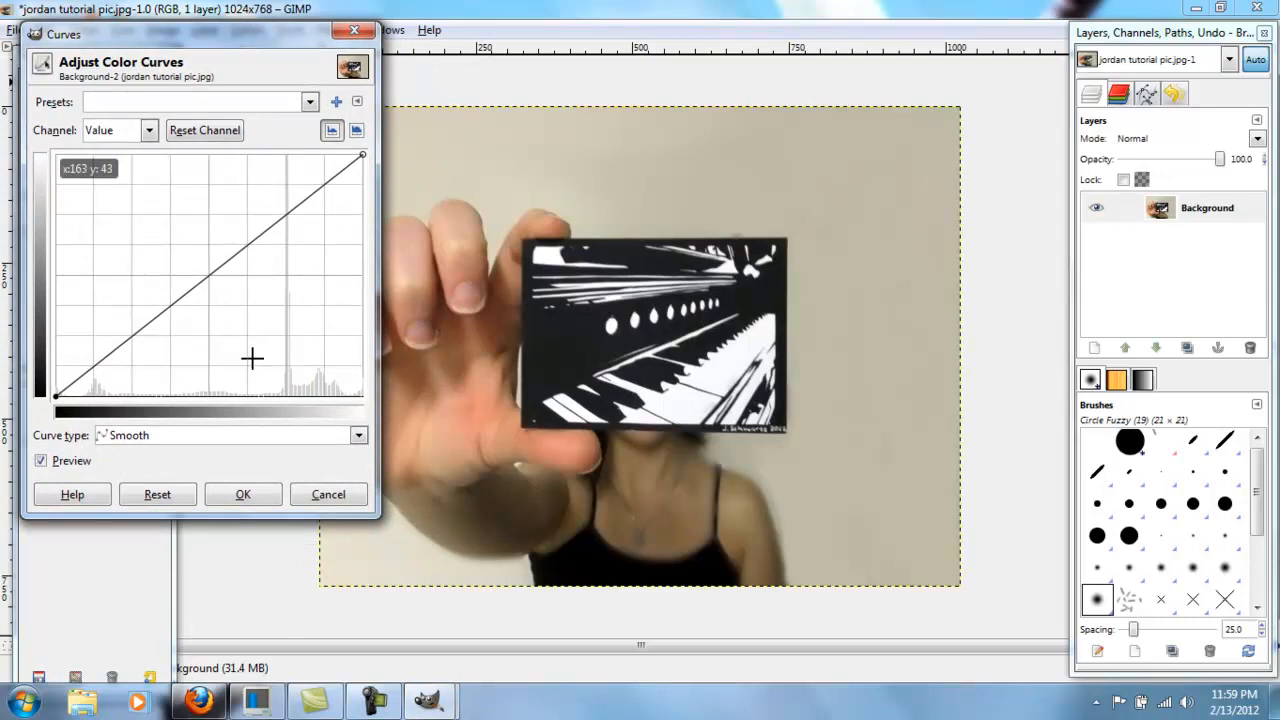
mouse_move(314, 183)
mouse_down()
mouse_move(274, 163)
mouse_move(300, 186)
mouse_up()
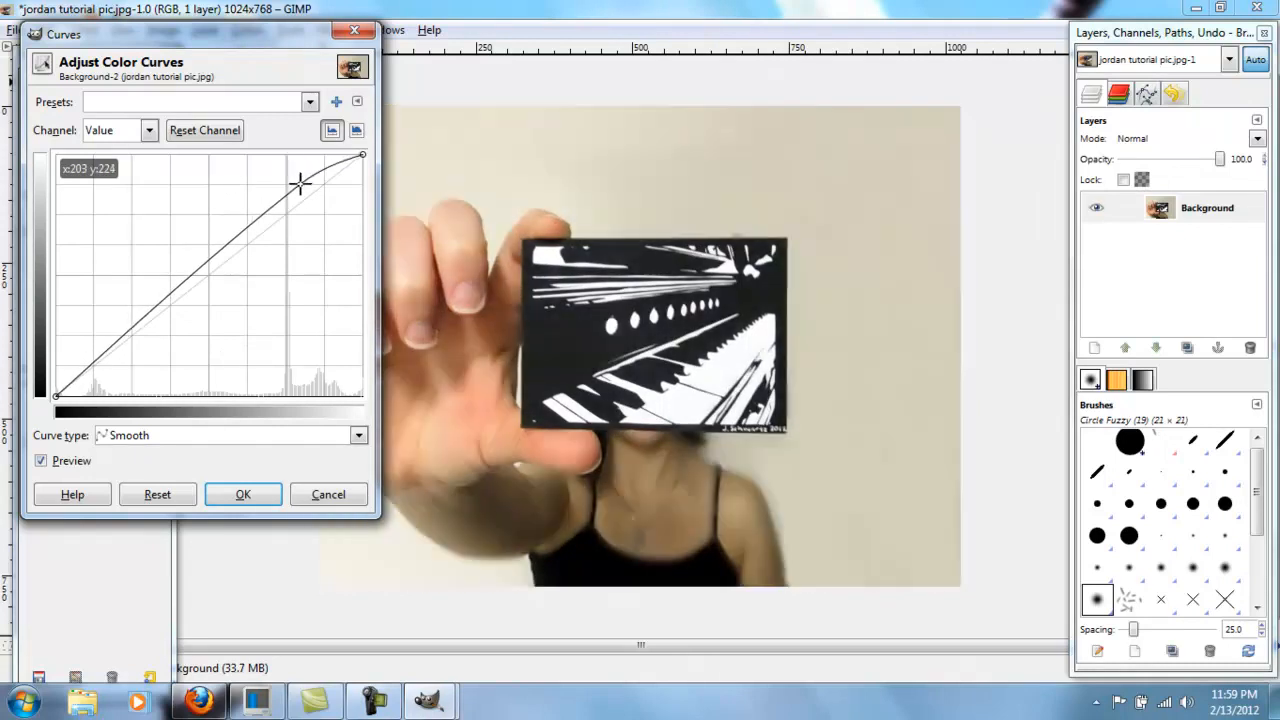
drag(106, 357, 316, 283)
drag(302, 384, 257, 374)
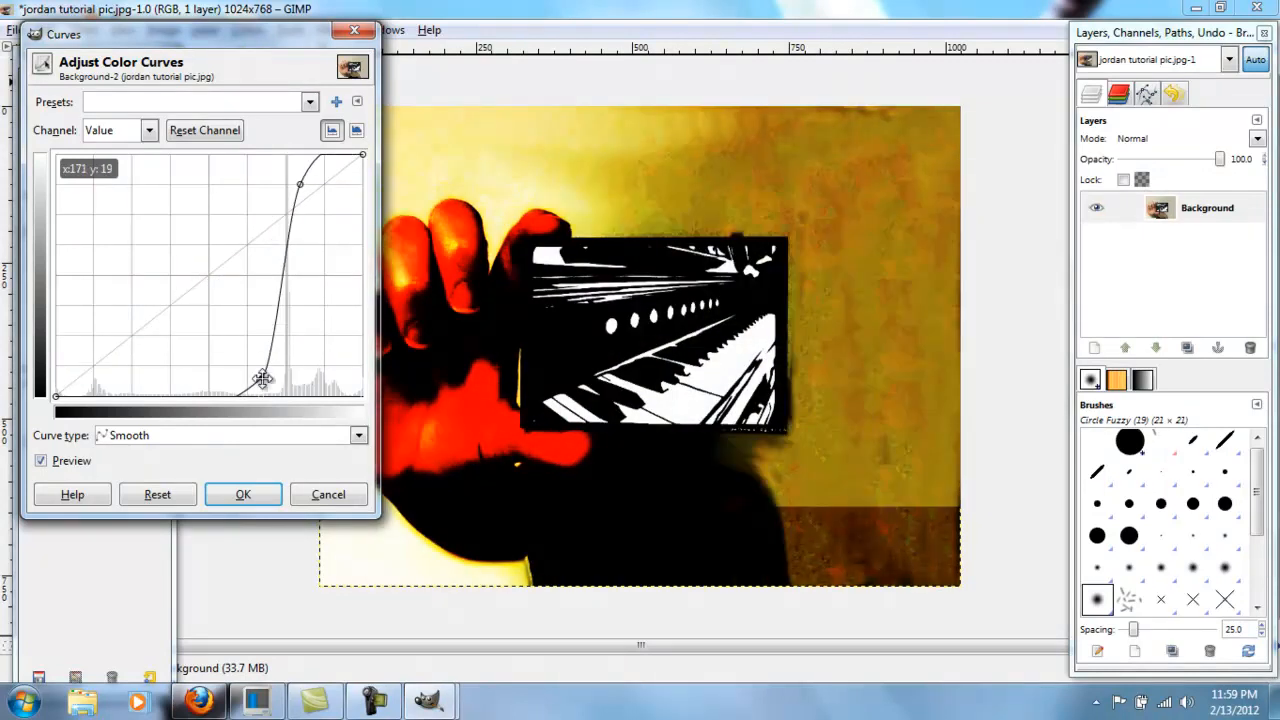
click(157, 494)
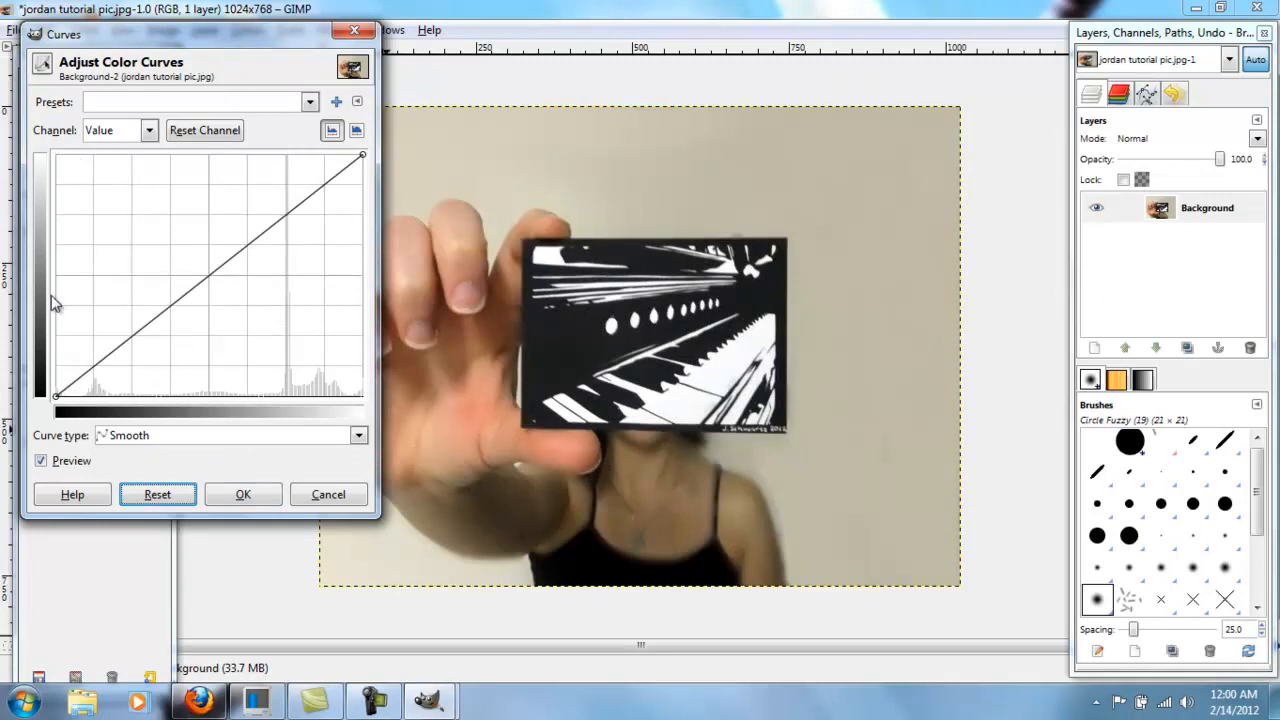
Step: Try a gentle S-shaped Value curve with points near 209, 223 and 36, 24, and reset it
drag(313, 181, 305, 180)
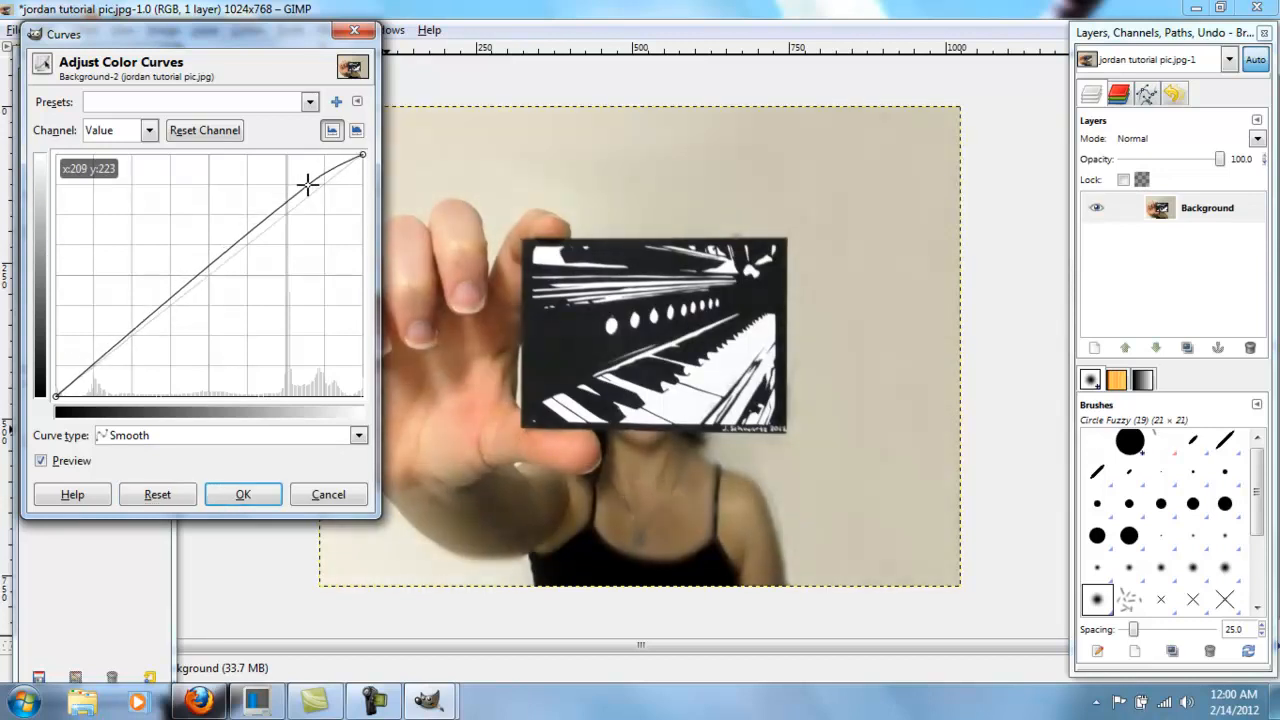
click(95, 373)
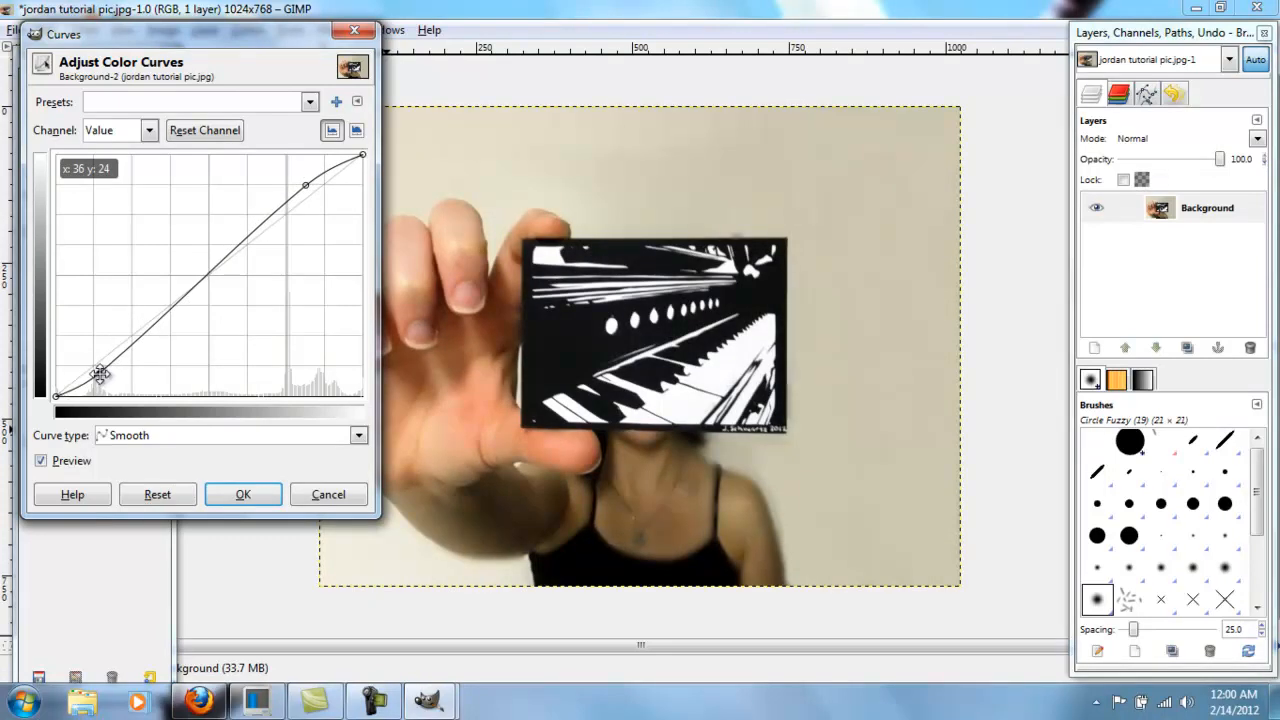
click(165, 503)
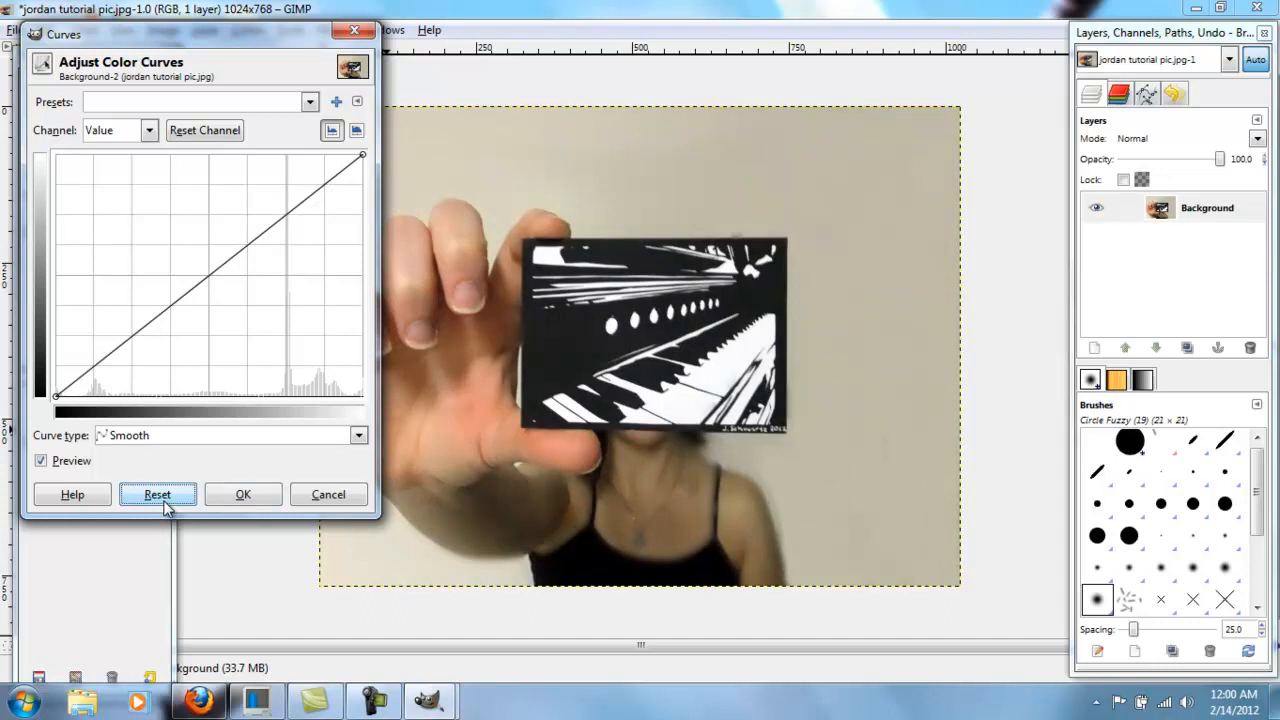
Step: Try a slight S-shaped Value curve, exaggerate it into a steep high-contrast one, and reset it
click(309, 184)
drag(104, 369, 98, 373)
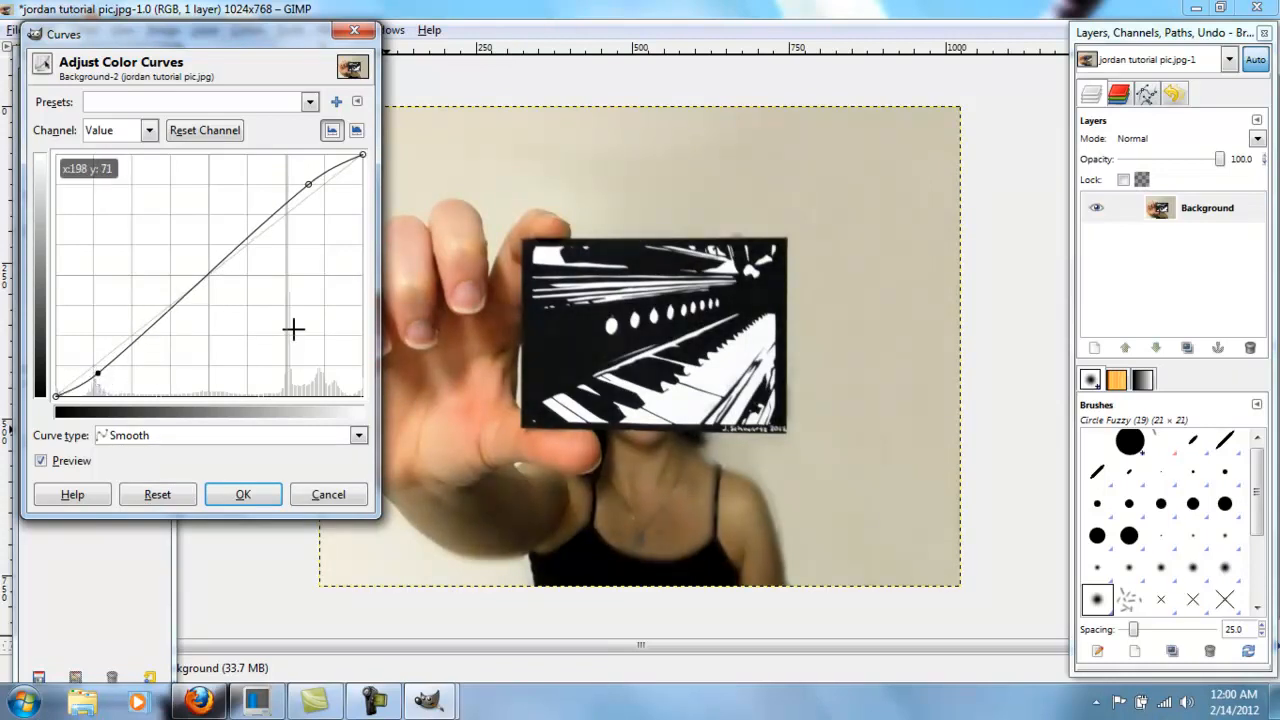
drag(306, 177, 285, 169)
drag(116, 370, 119, 381)
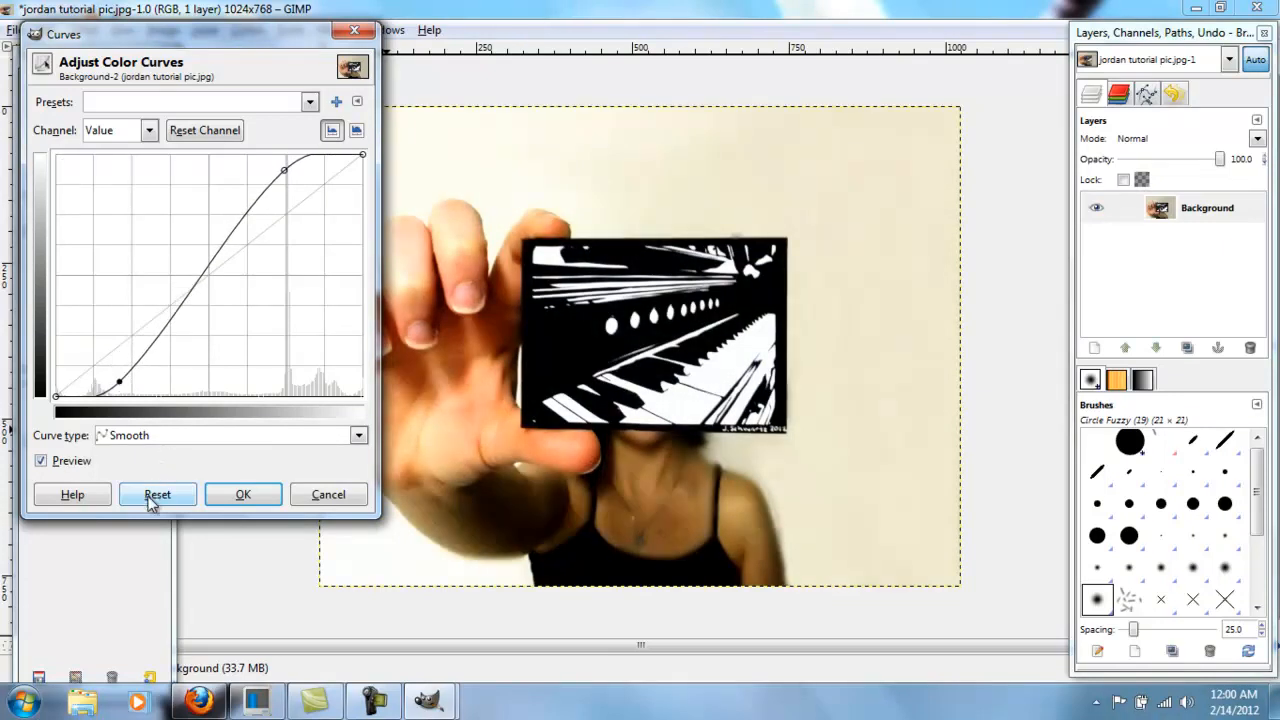
click(155, 496)
Step: Shape the Value curve into a gentle S with points near 206, 228 and 39, 24, and apply it to the photo
click(311, 183)
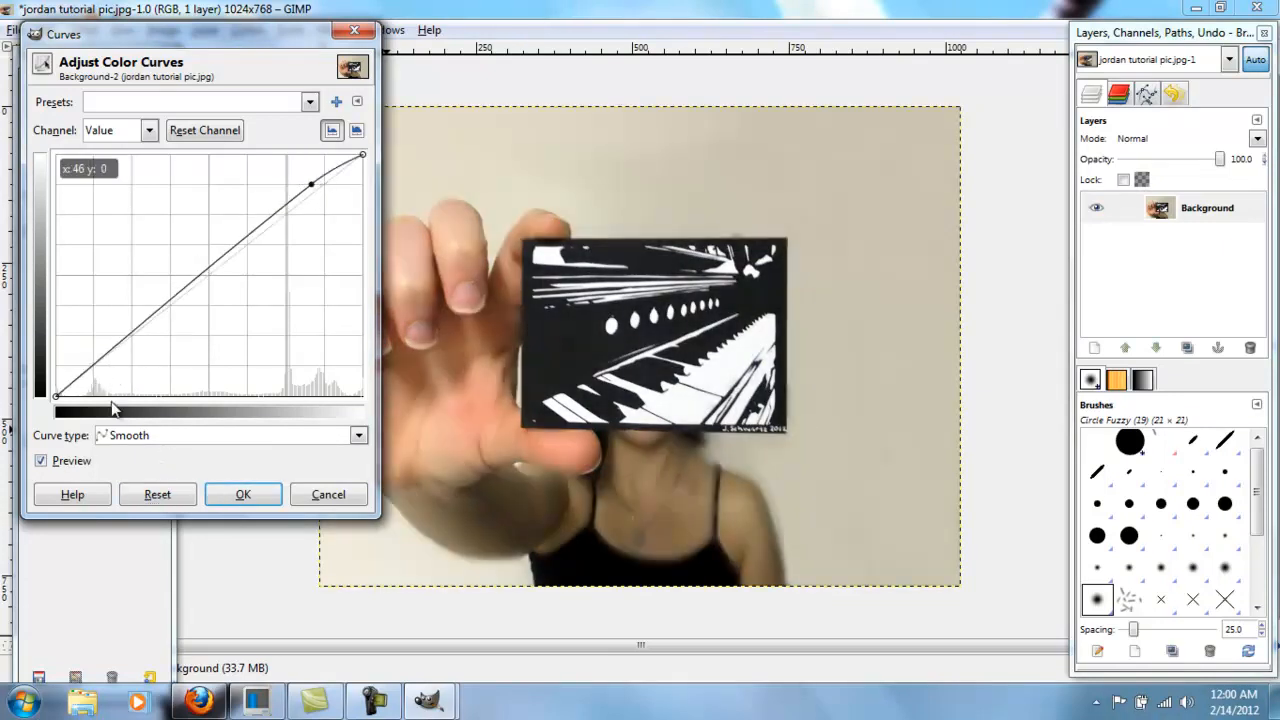
click(101, 370)
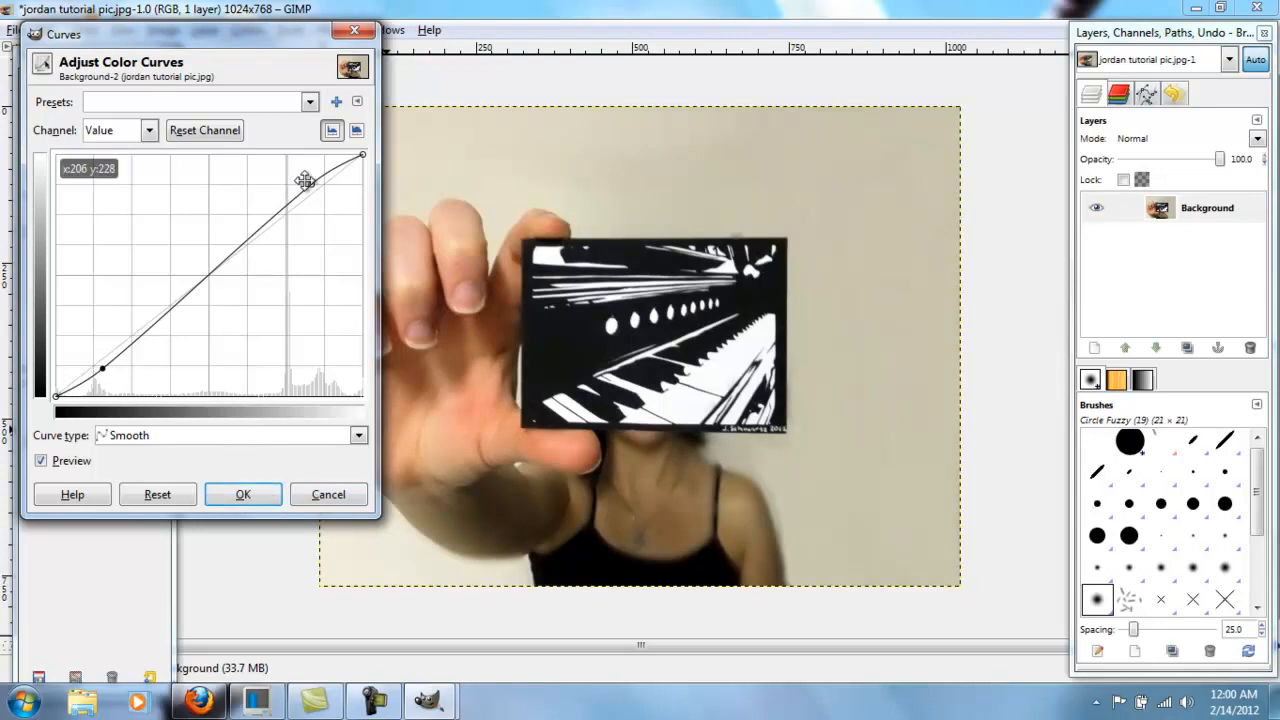
drag(301, 183, 304, 181)
drag(104, 377, 101, 375)
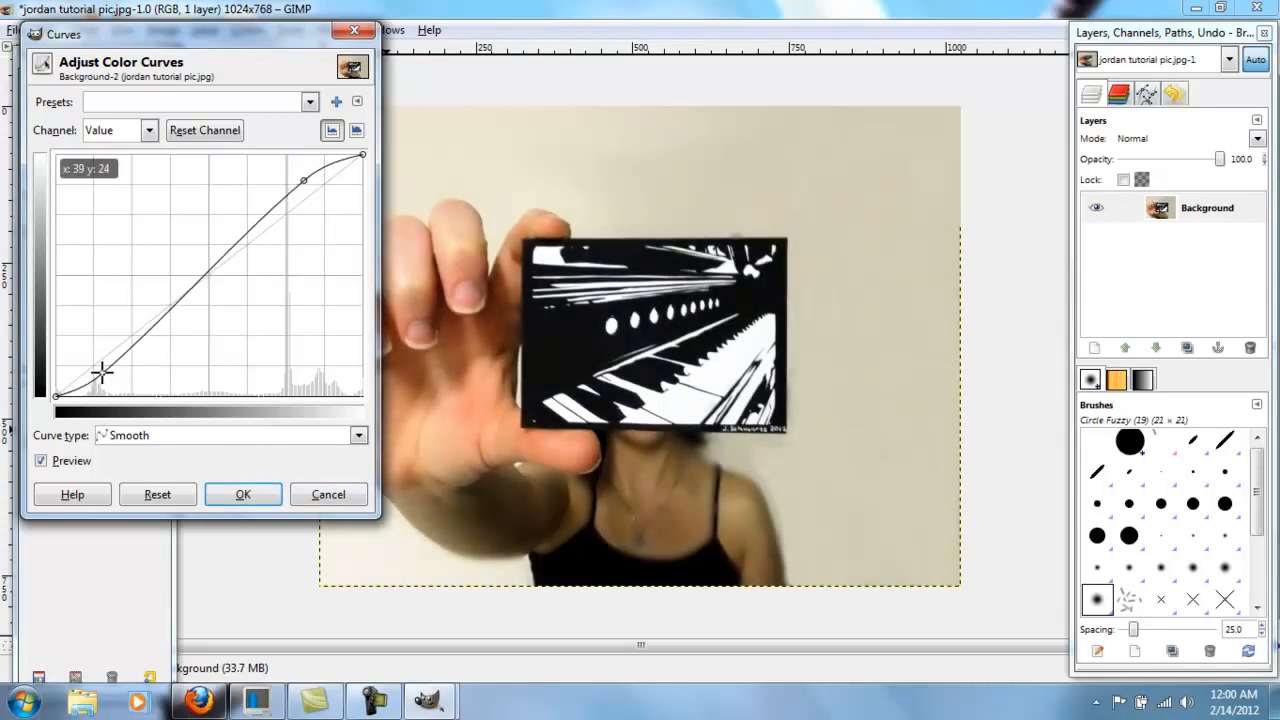
click(243, 494)
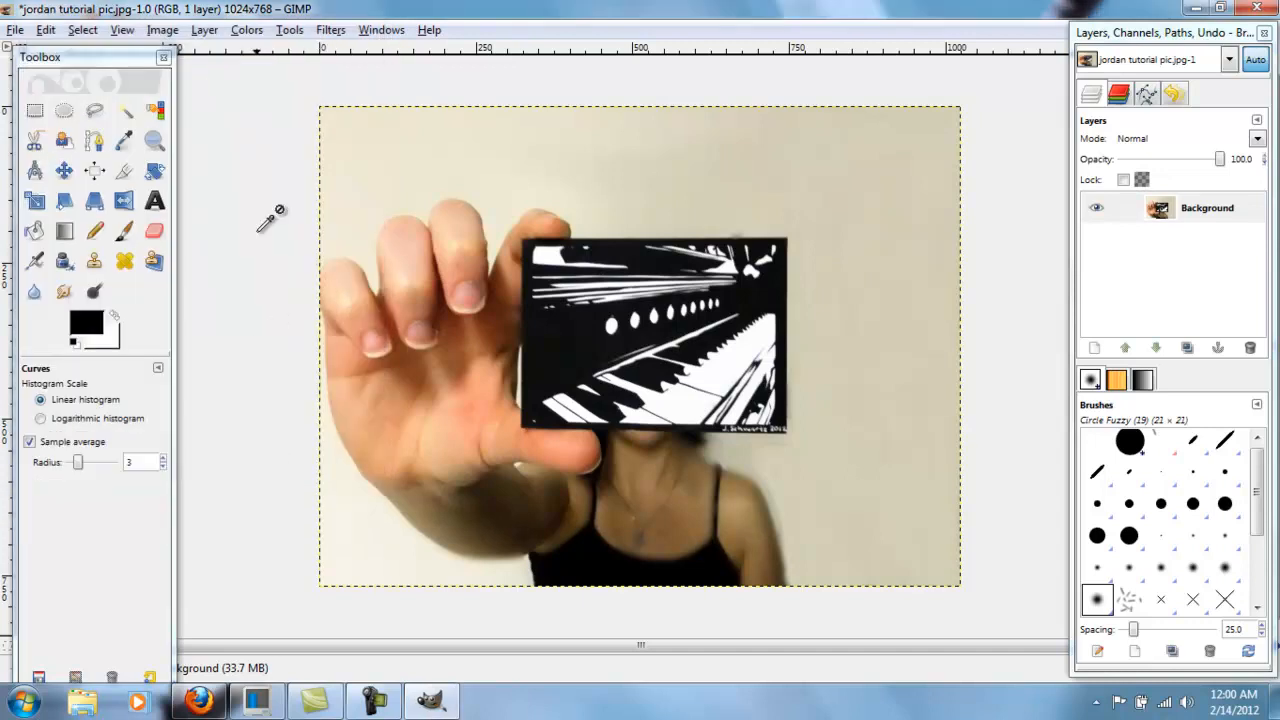
Step: Open the Brightness-Contrast adjustment for the photo and move its dialog clear of the image
click(252, 31)
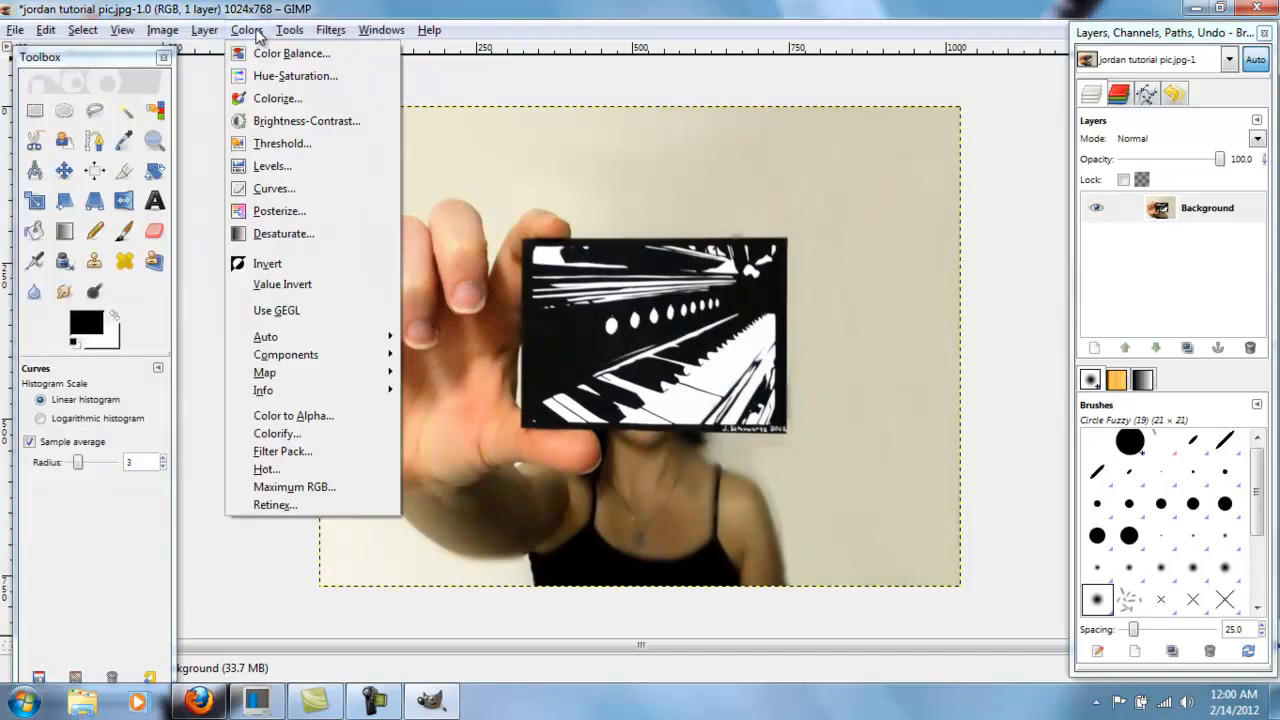
click(369, 125)
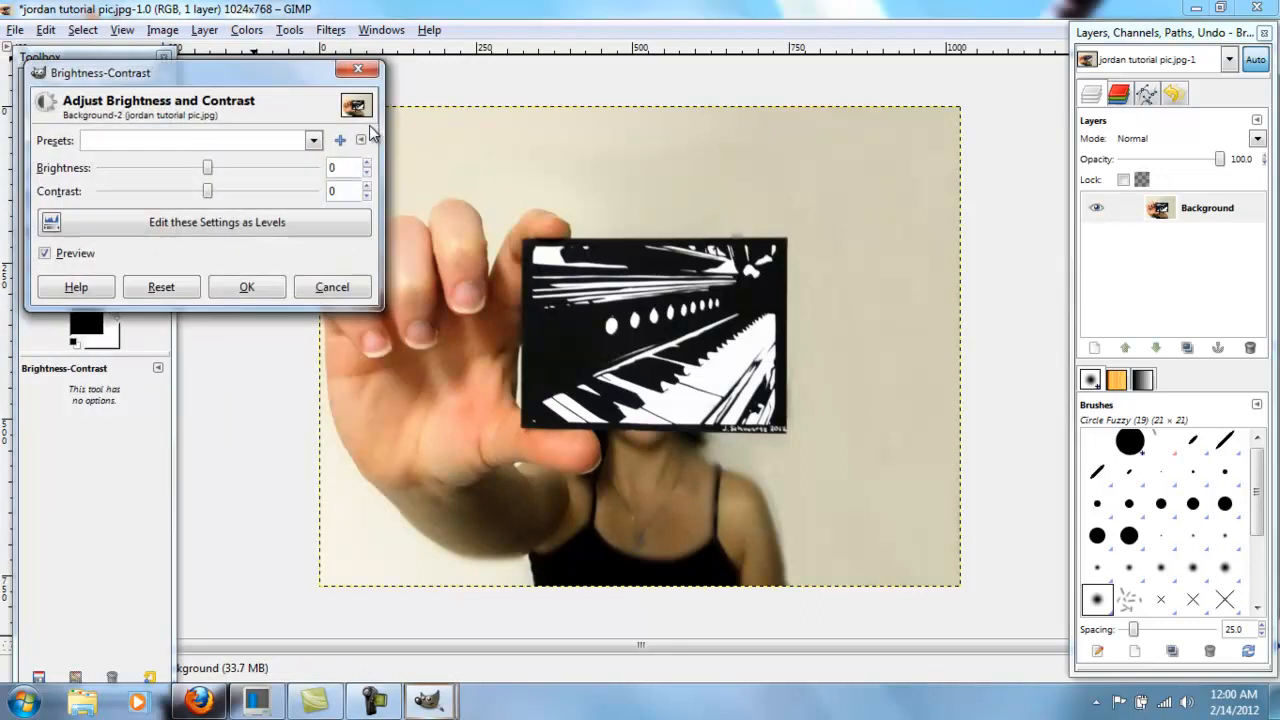
drag(289, 72, 268, 30)
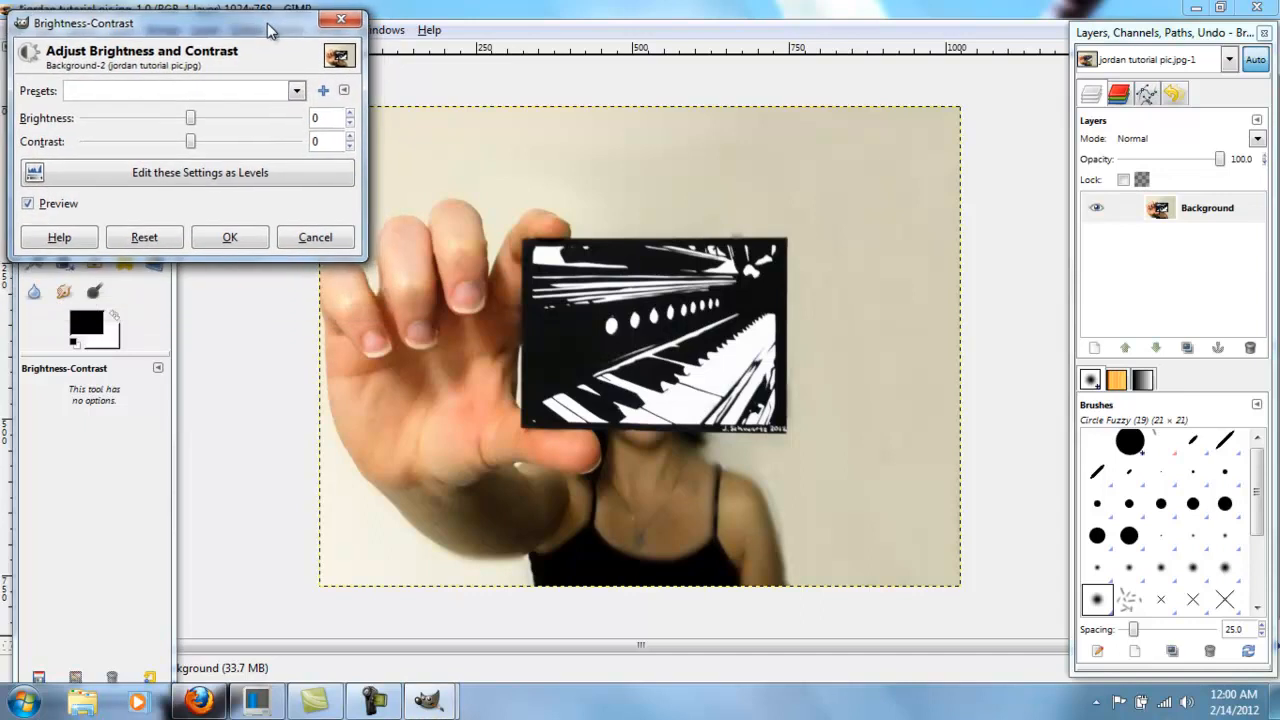
Step: Try a brightness of 80 with a contrast of 70 on the photo, and reset both
click(257, 119)
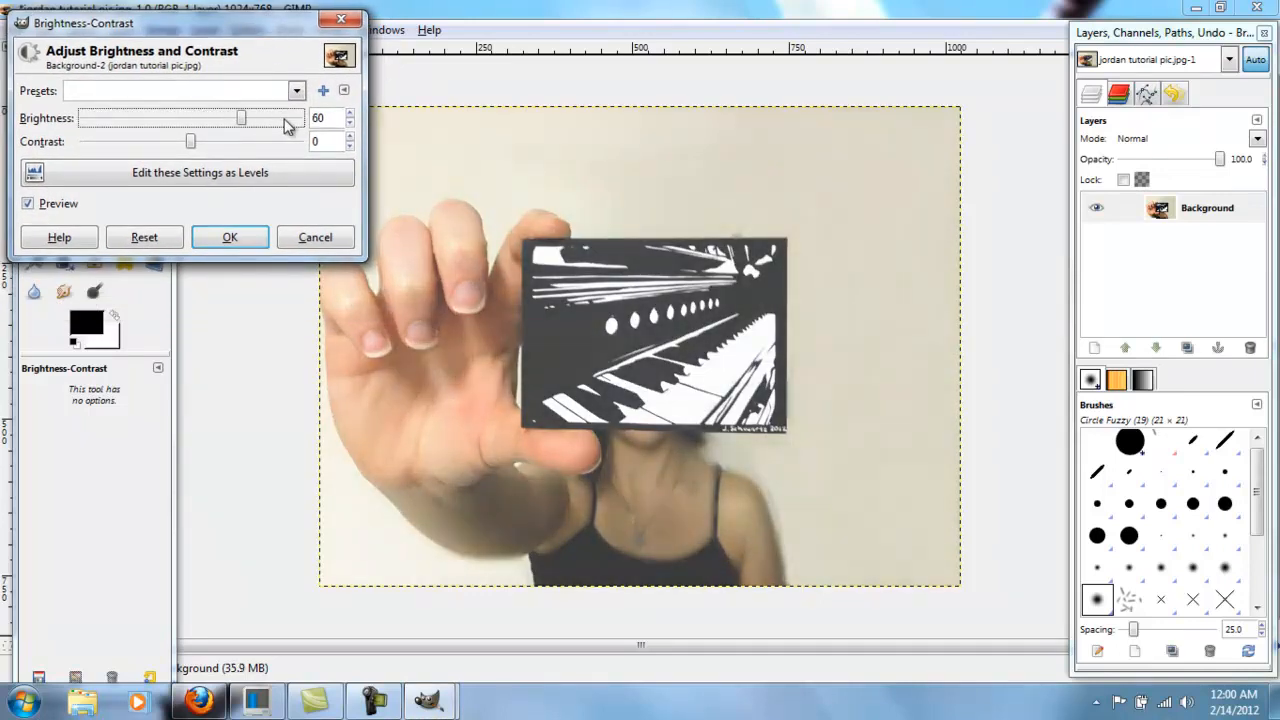
click(265, 142)
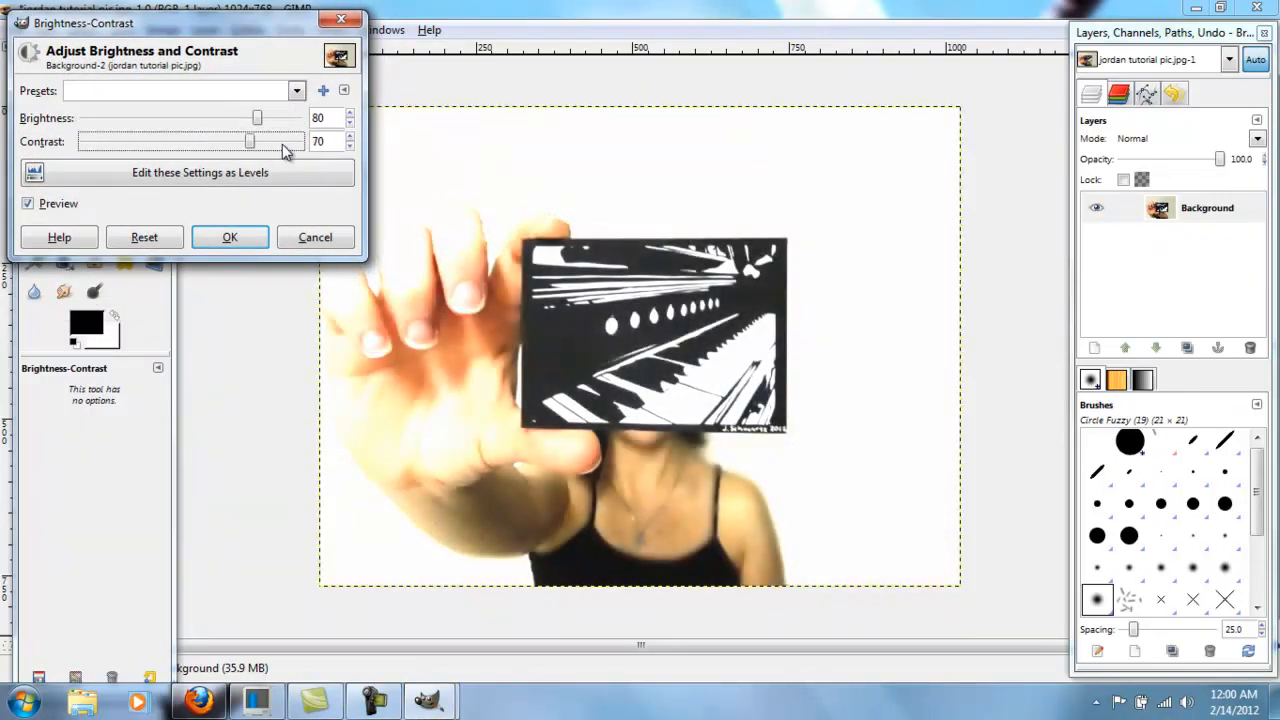
click(172, 248)
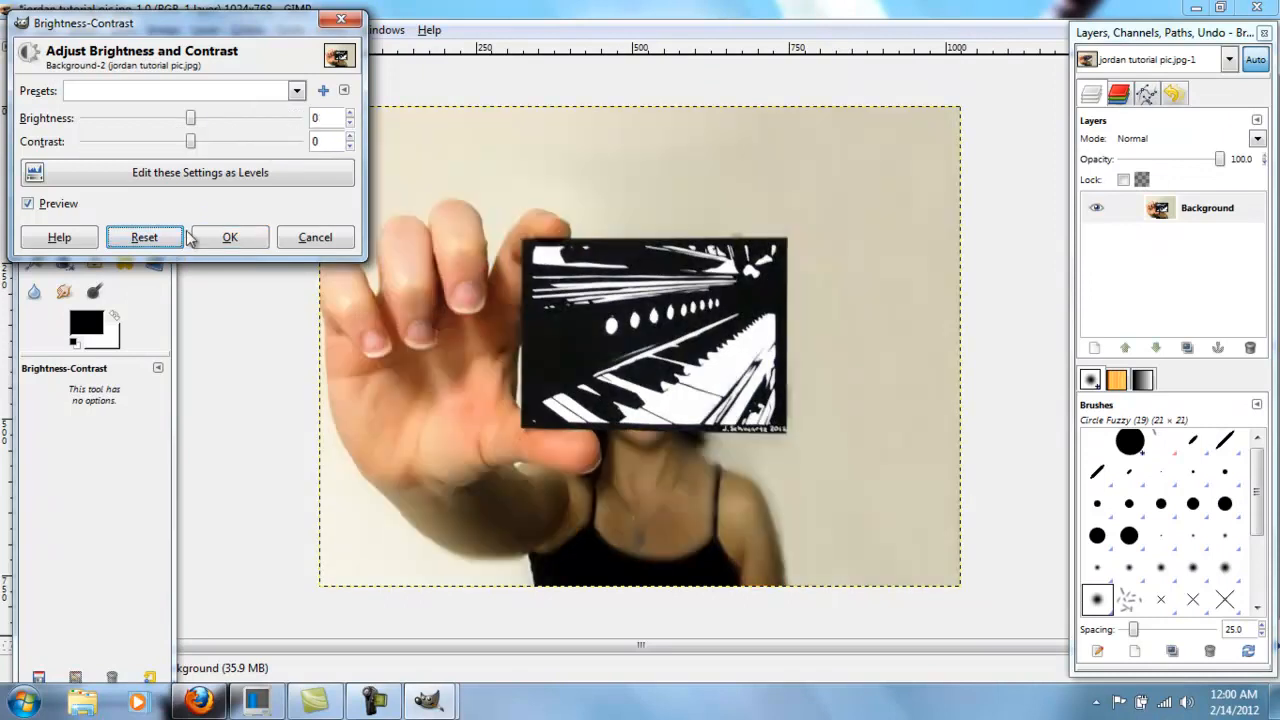
Step: Try milder brightness and contrast settings, such as brightness 20 with contrast 10, and reset them
click(267, 119)
click(277, 142)
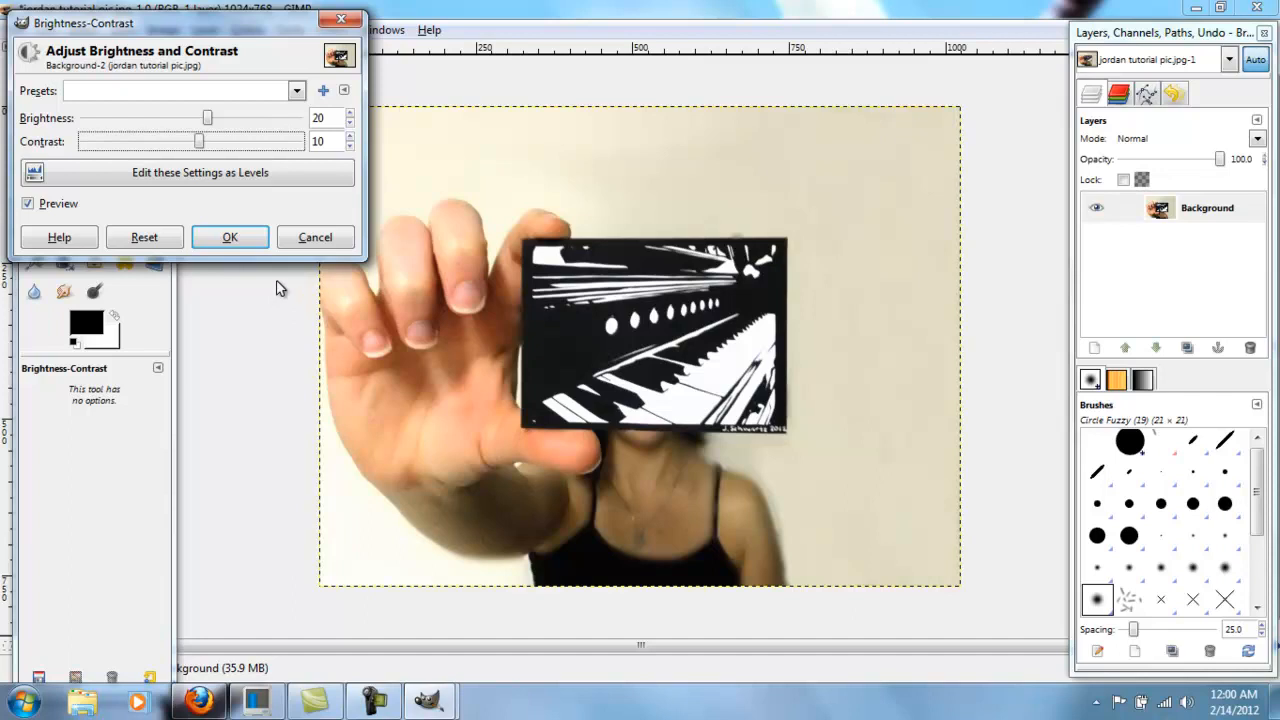
click(275, 118)
click(282, 142)
click(160, 237)
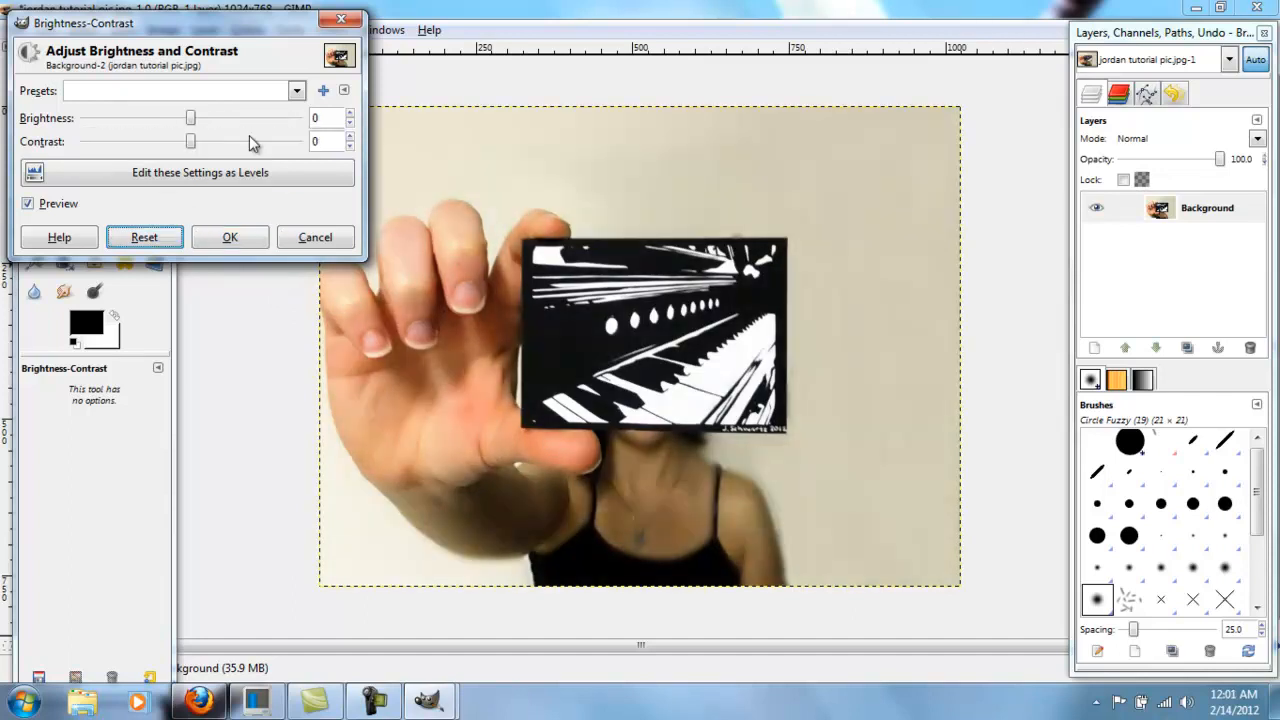
Step: Raise the brightness and contrast slightly and apply the adjustment to the photo
click(272, 119)
click(280, 142)
click(232, 238)
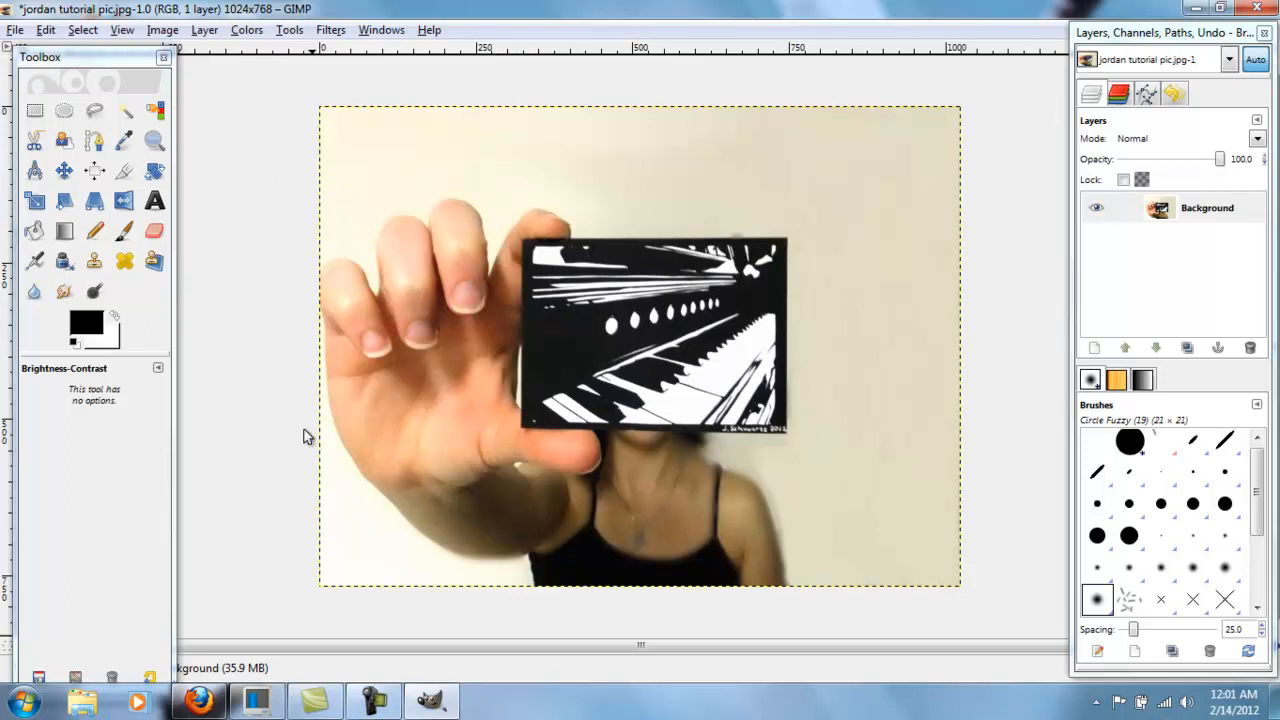
Step: Try a rectangular selection of about 426 × 312 px around the artwork, and clear the selection
click(34, 112)
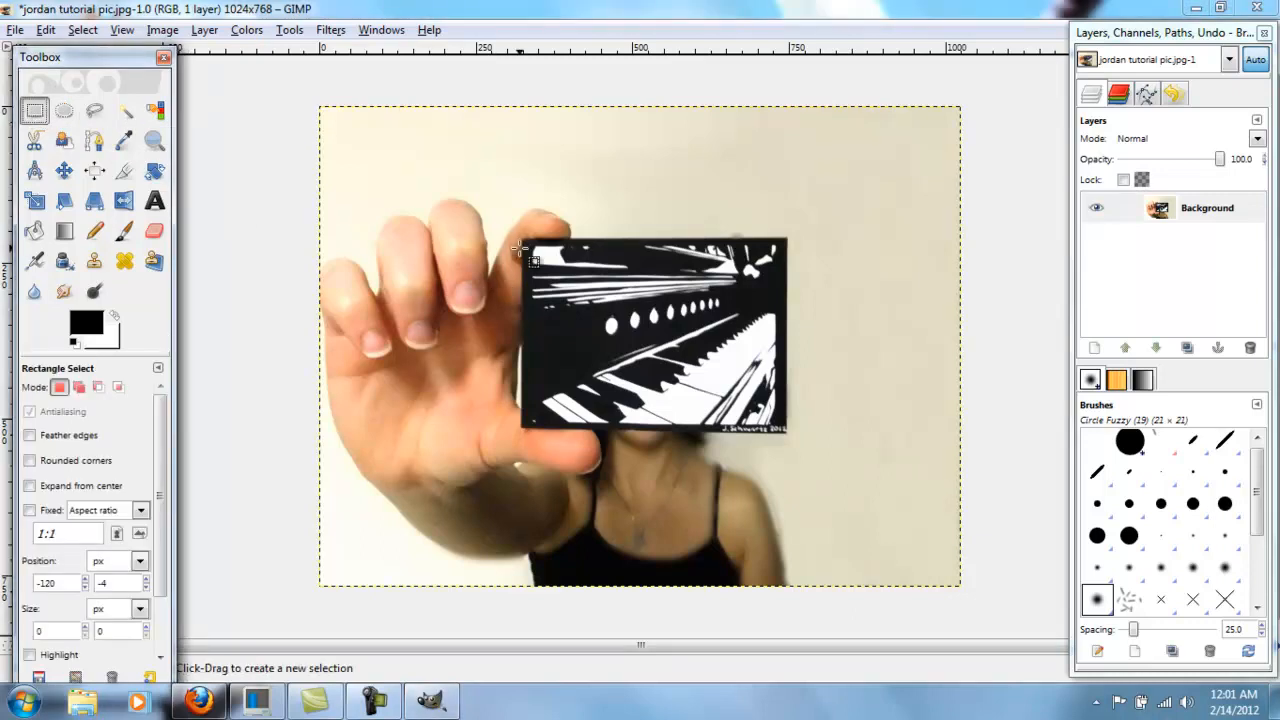
drag(521, 238, 788, 433)
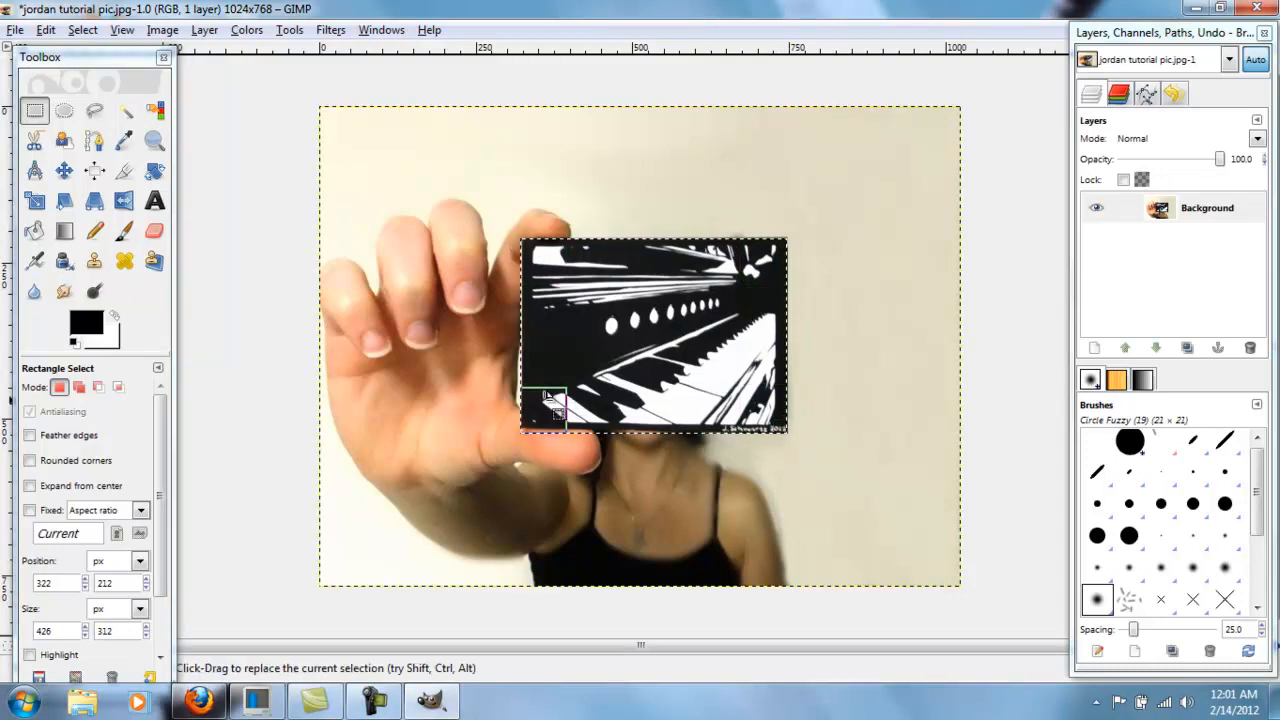
click(194, 160)
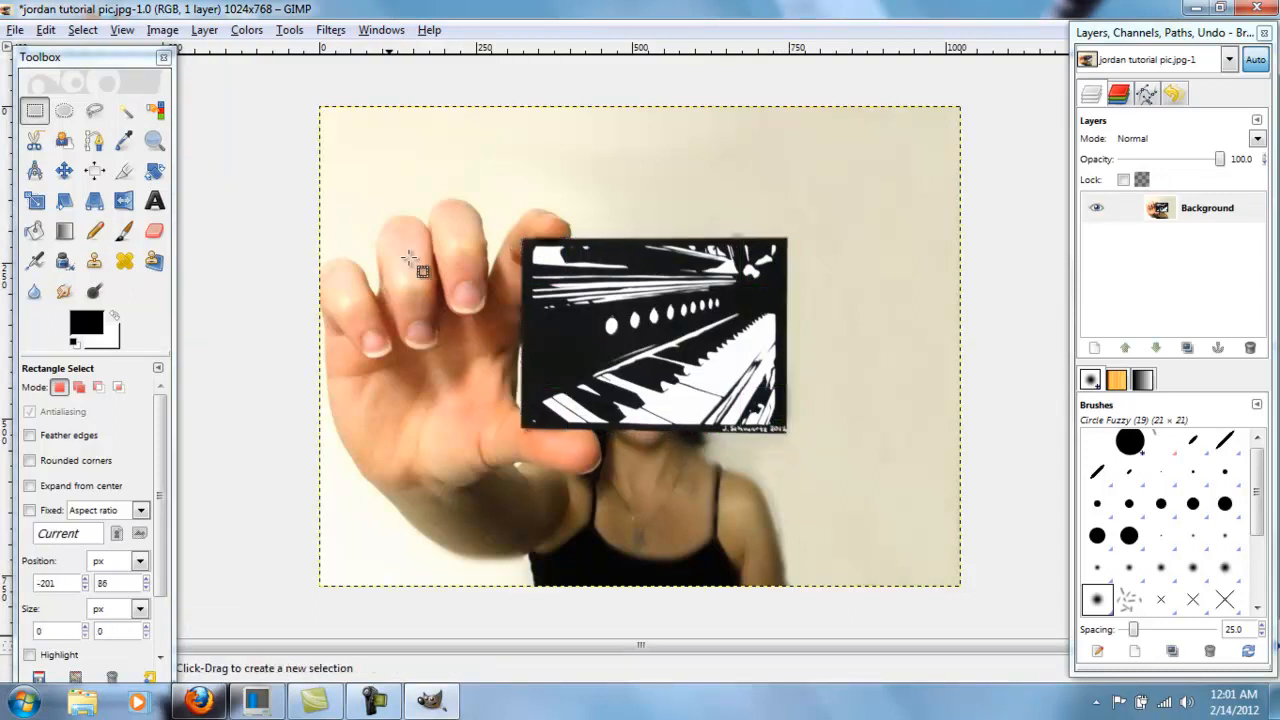
Step: Select the artwork precisely with a four-cornered Free Select polygon that follows its edges
click(91, 120)
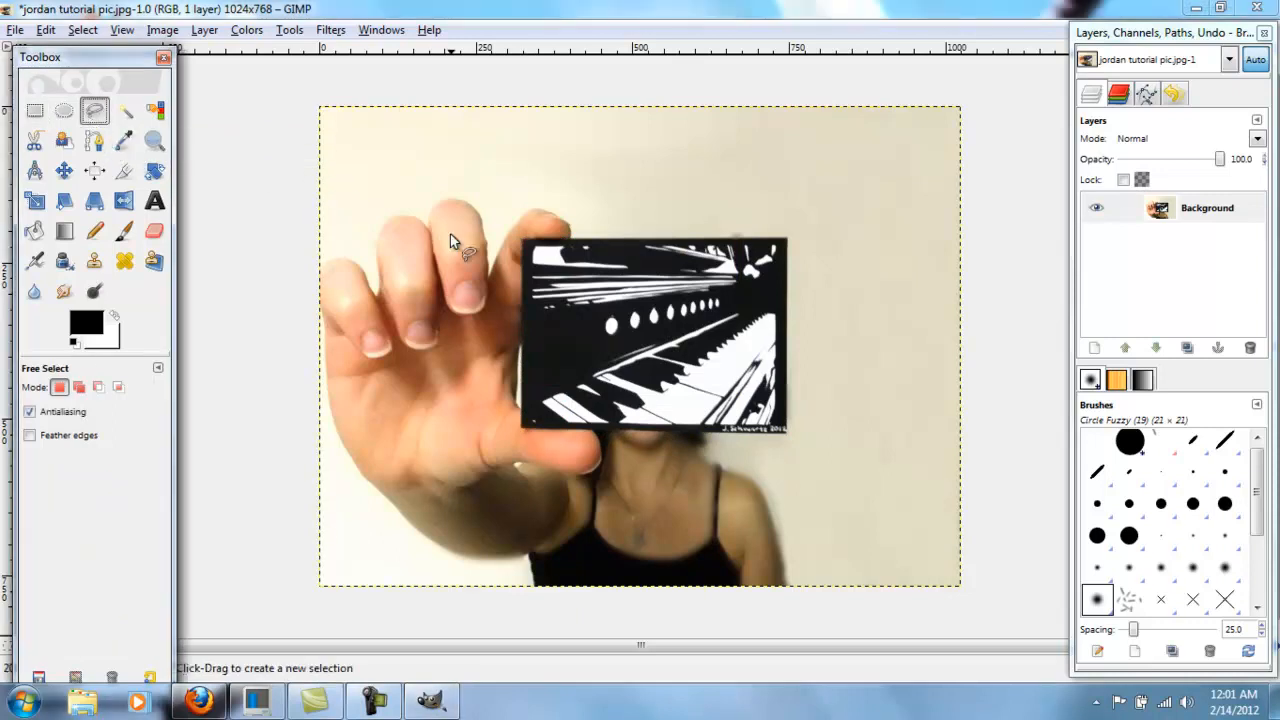
key(plus)
key(plus)
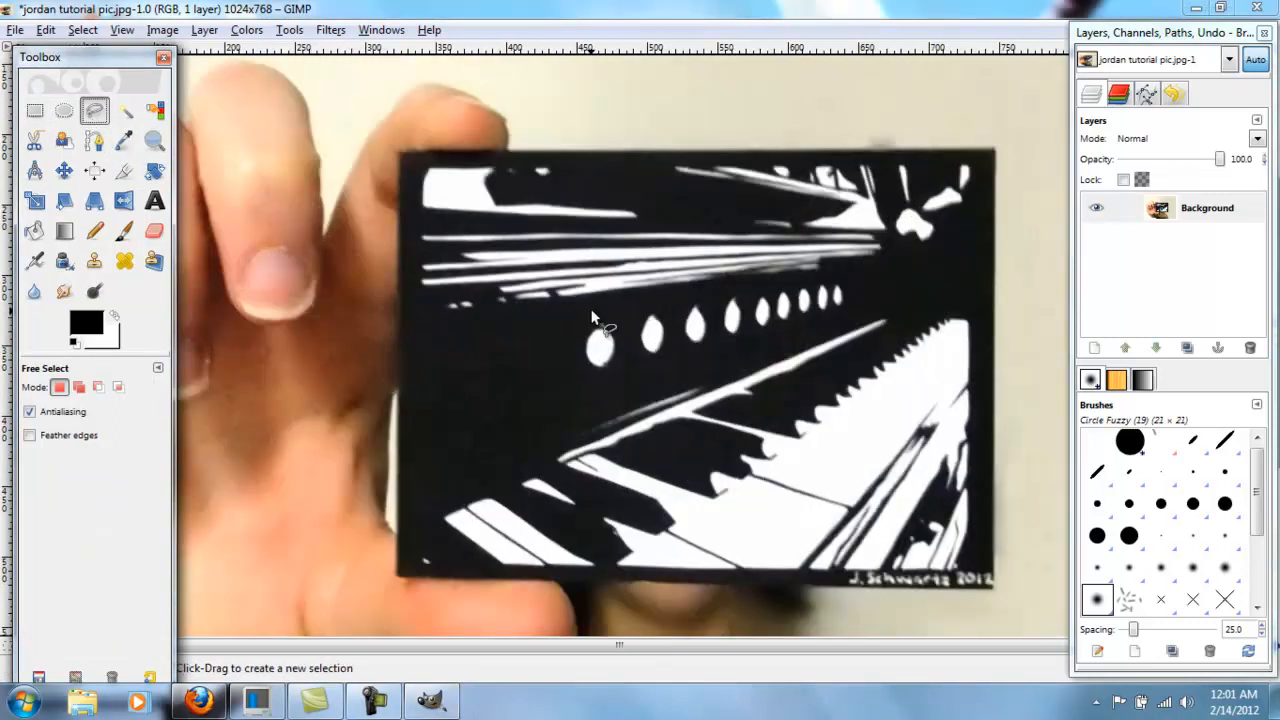
click(397, 149)
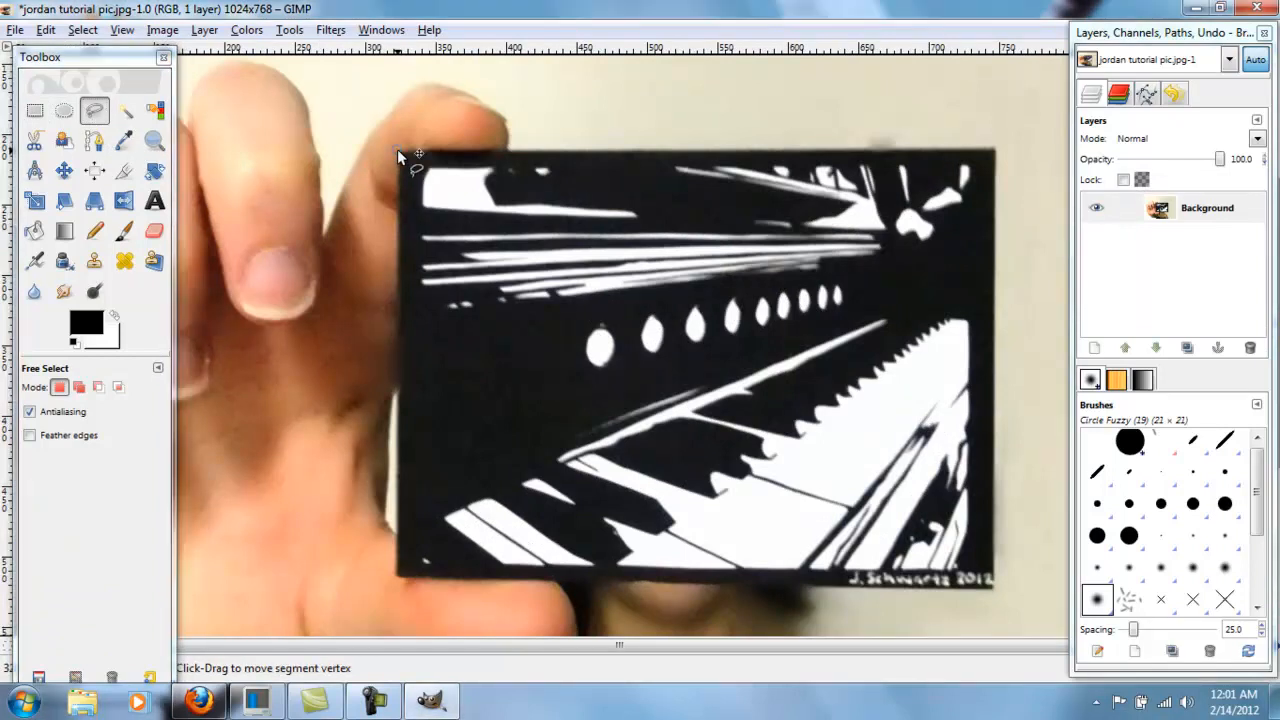
click(395, 573)
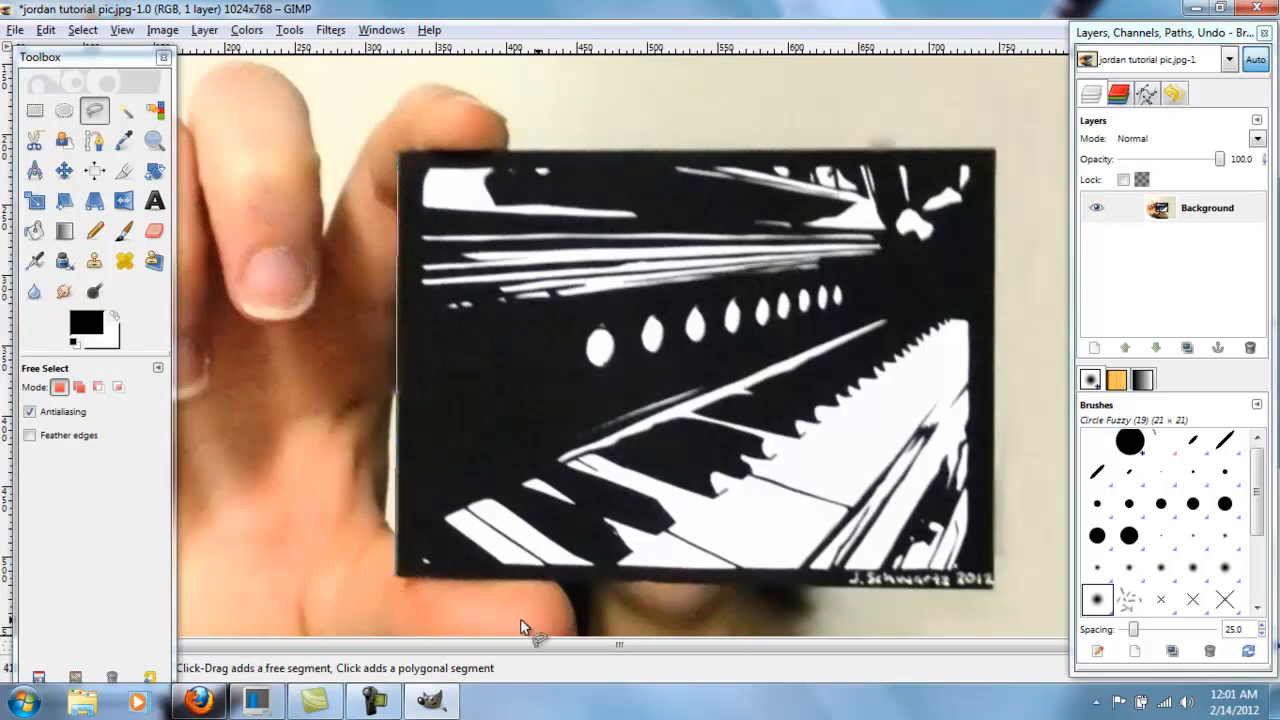
click(993, 590)
click(996, 153)
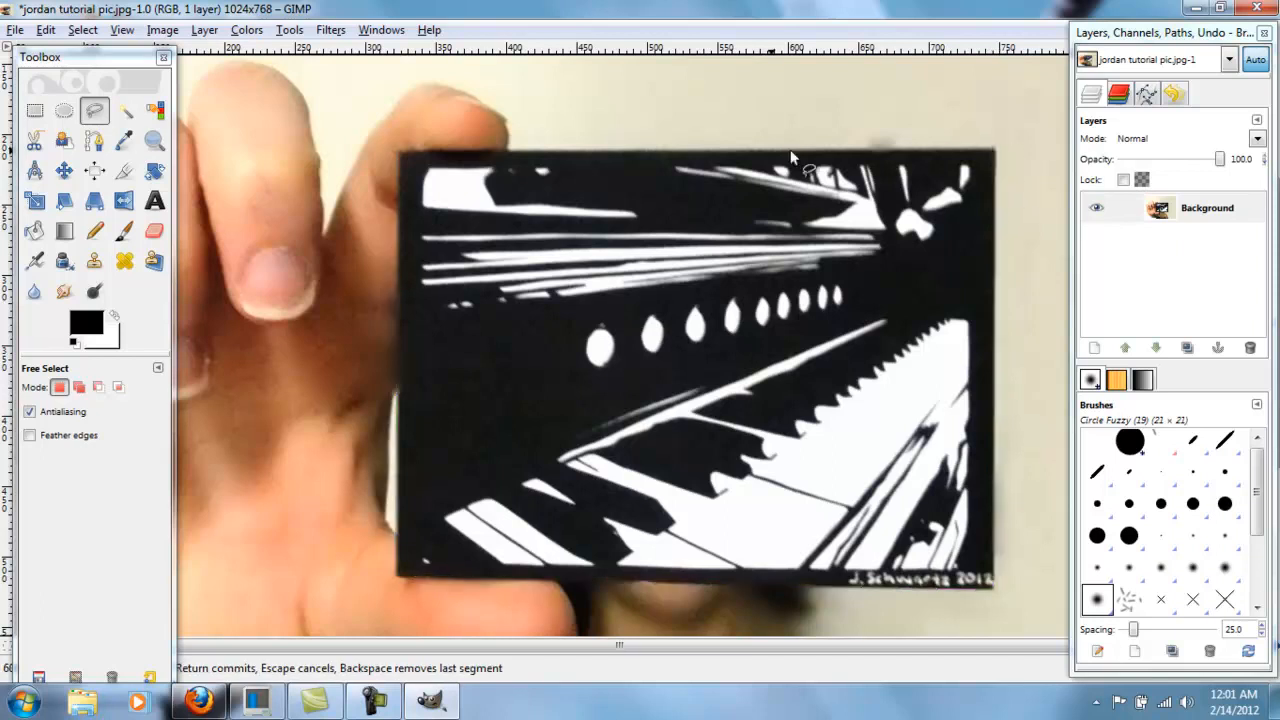
click(396, 148)
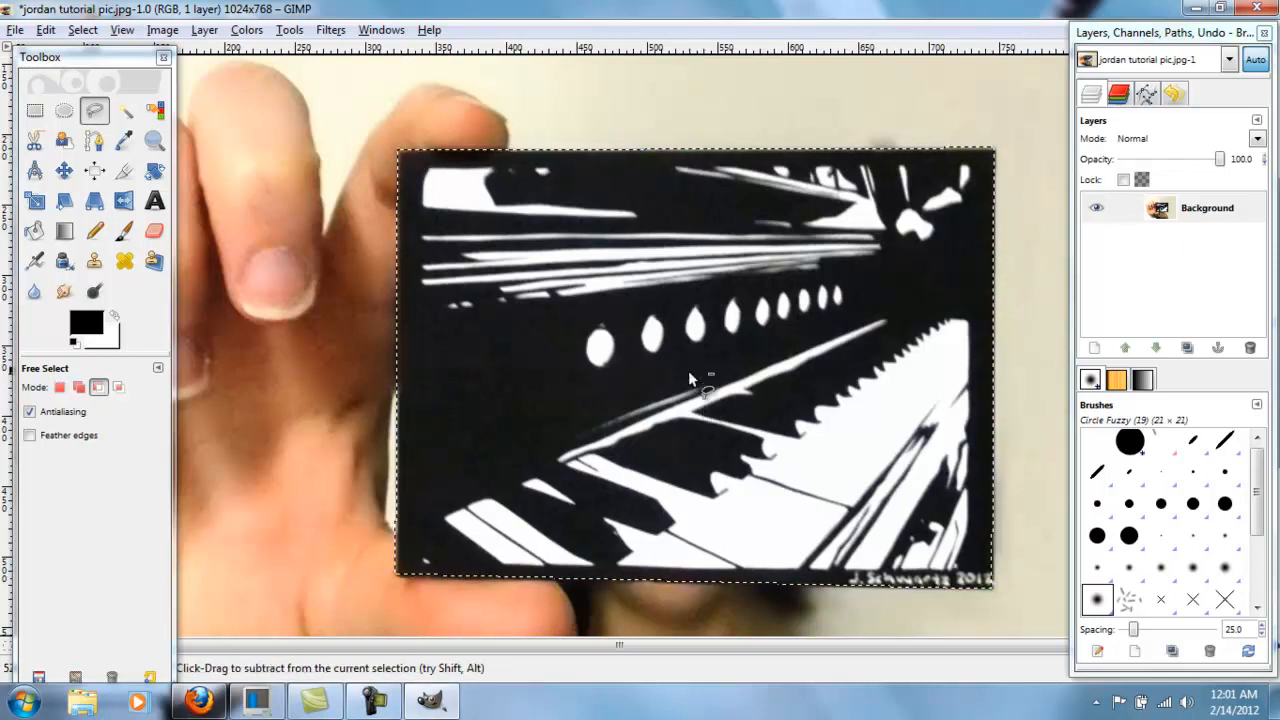
ctrl+scroll(695, 390, down, 2)
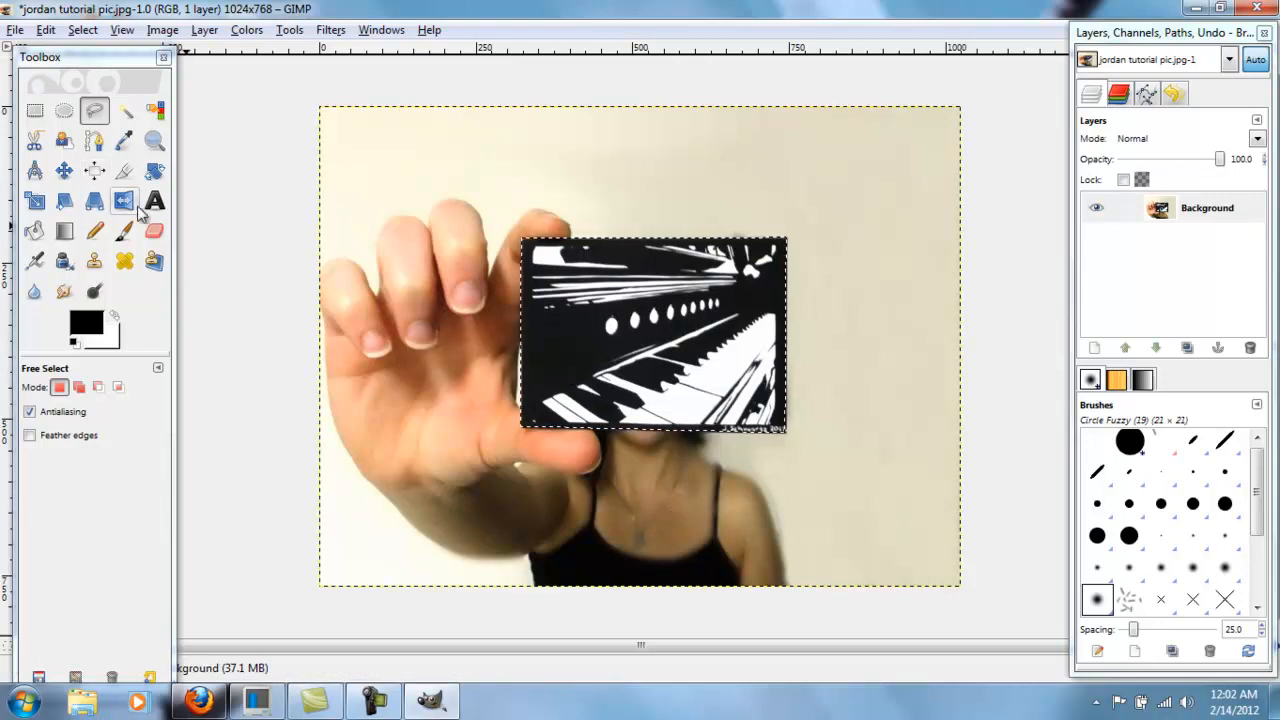
Step: Try deleting the selected artwork, and undo the deletion
key(Delete)
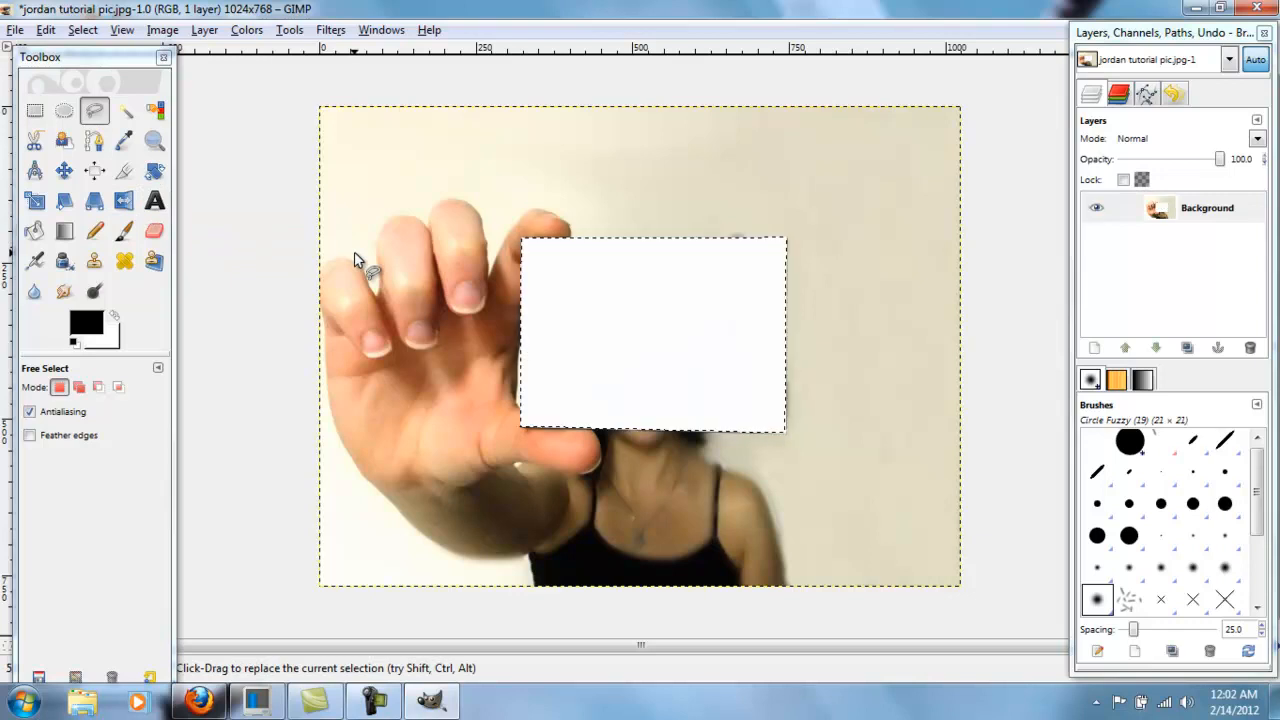
key(ctrl+z)
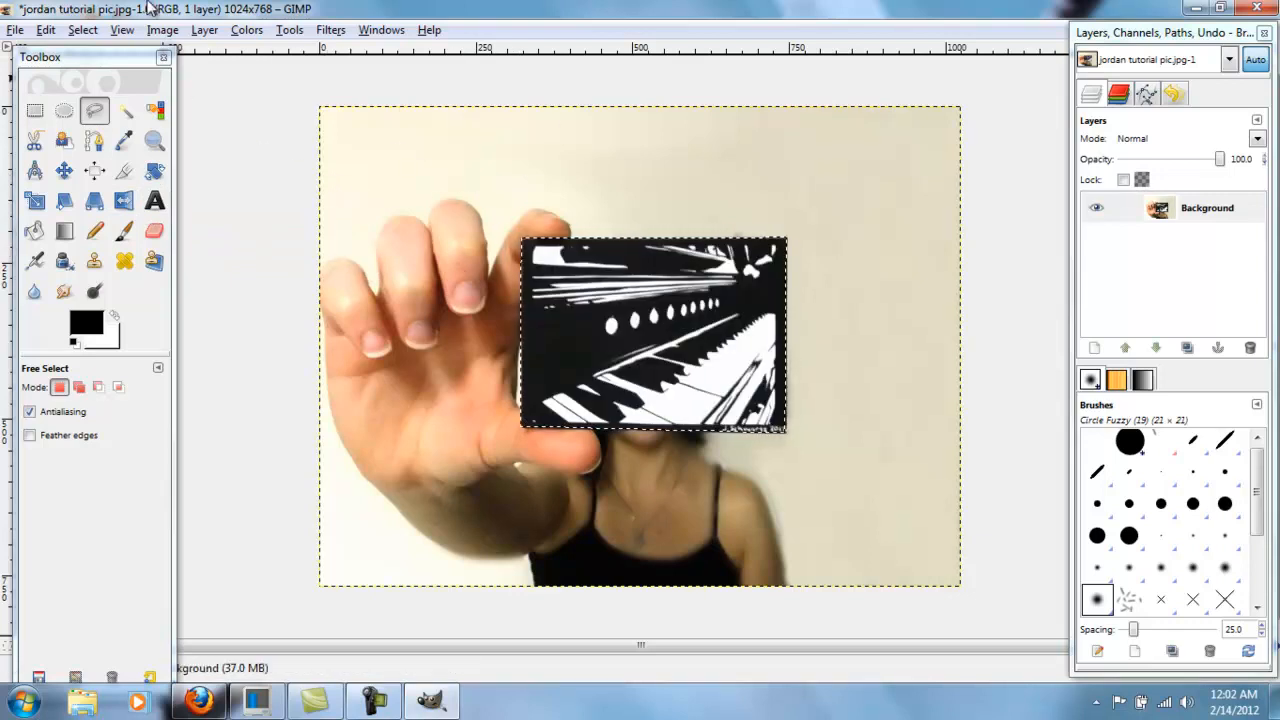
Step: Invert the selection so that it covers everything around the artwork
click(83, 32)
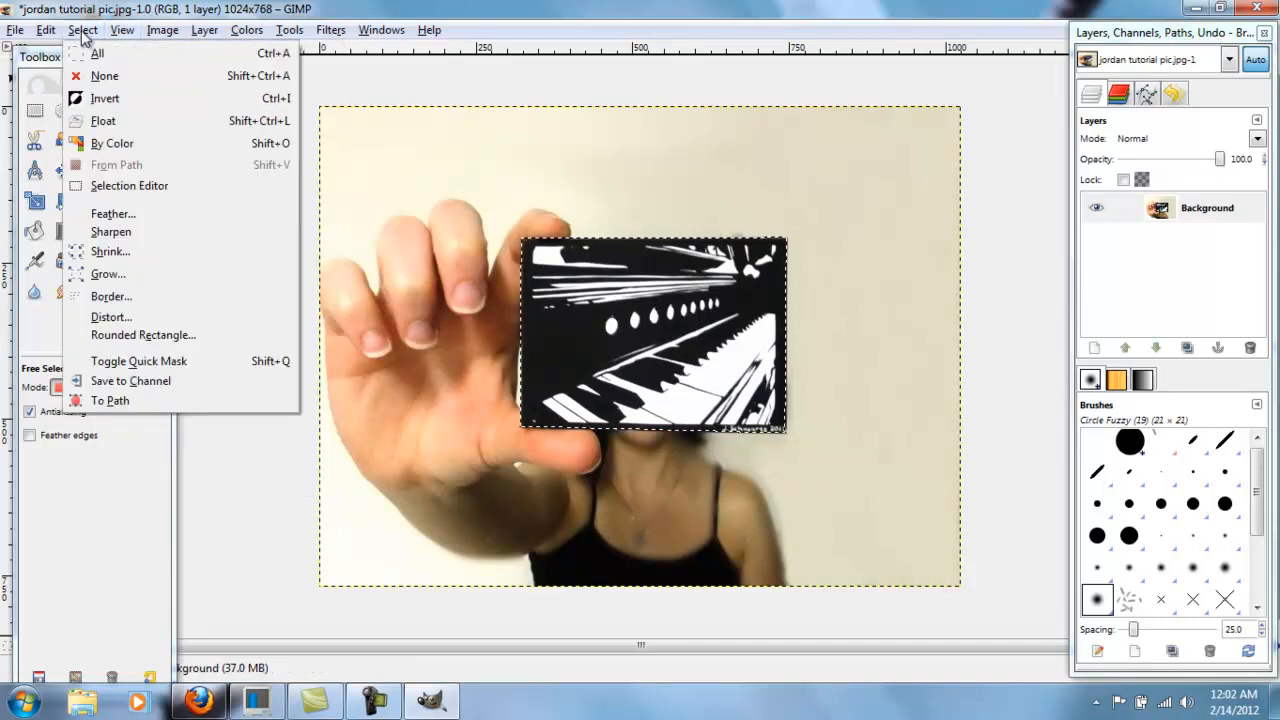
click(92, 100)
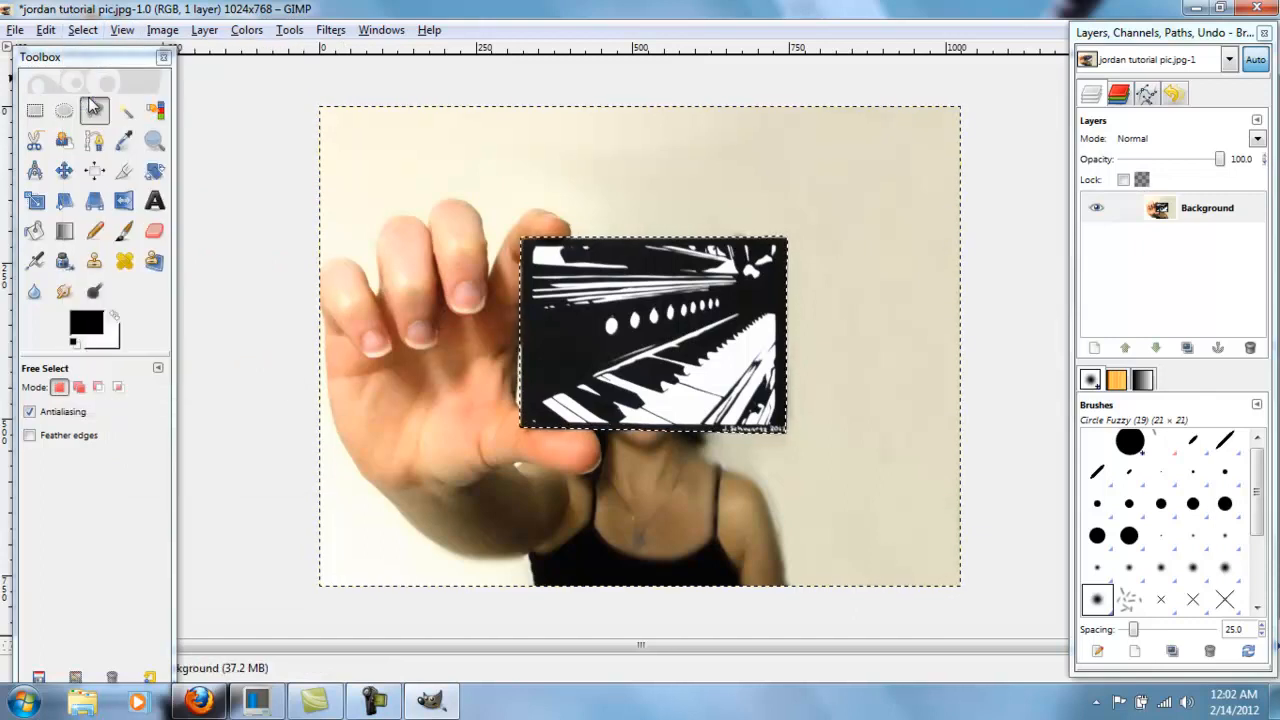
Step: Try deleting the area around the artwork and painting a black Paintbrush stroke above it, undoing each attempt
key(Delete)
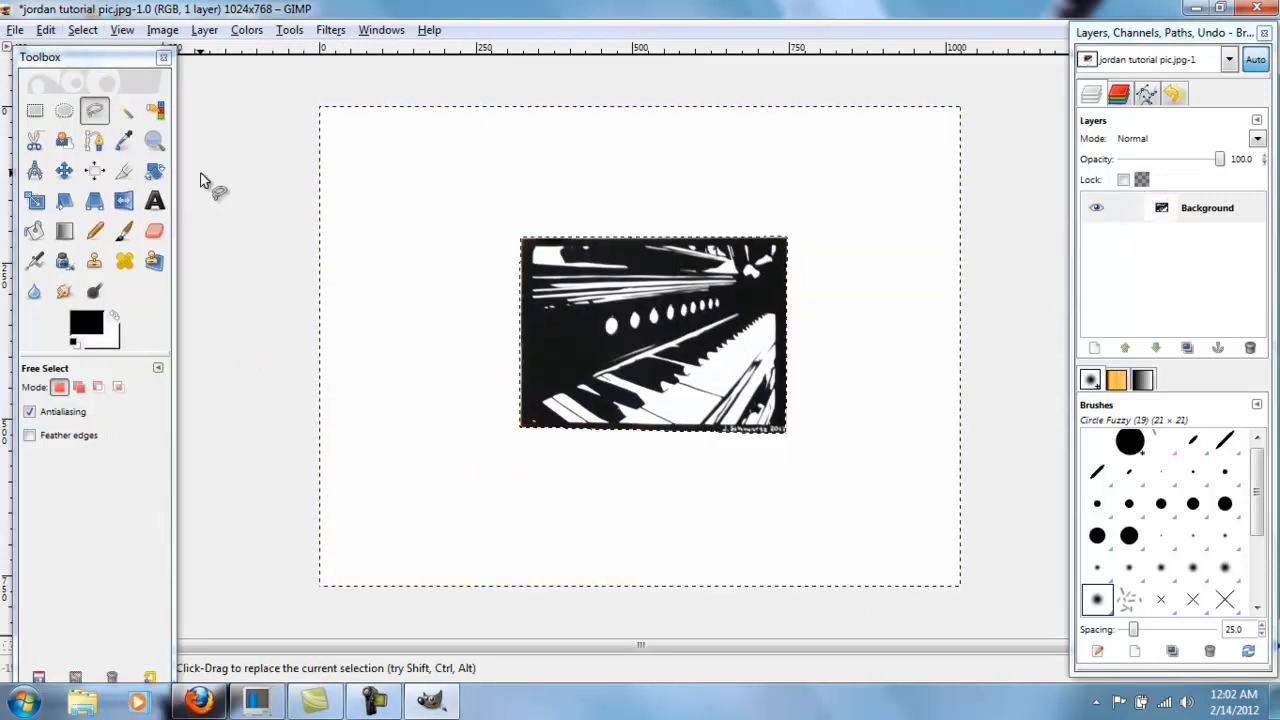
key(ctrl+z)
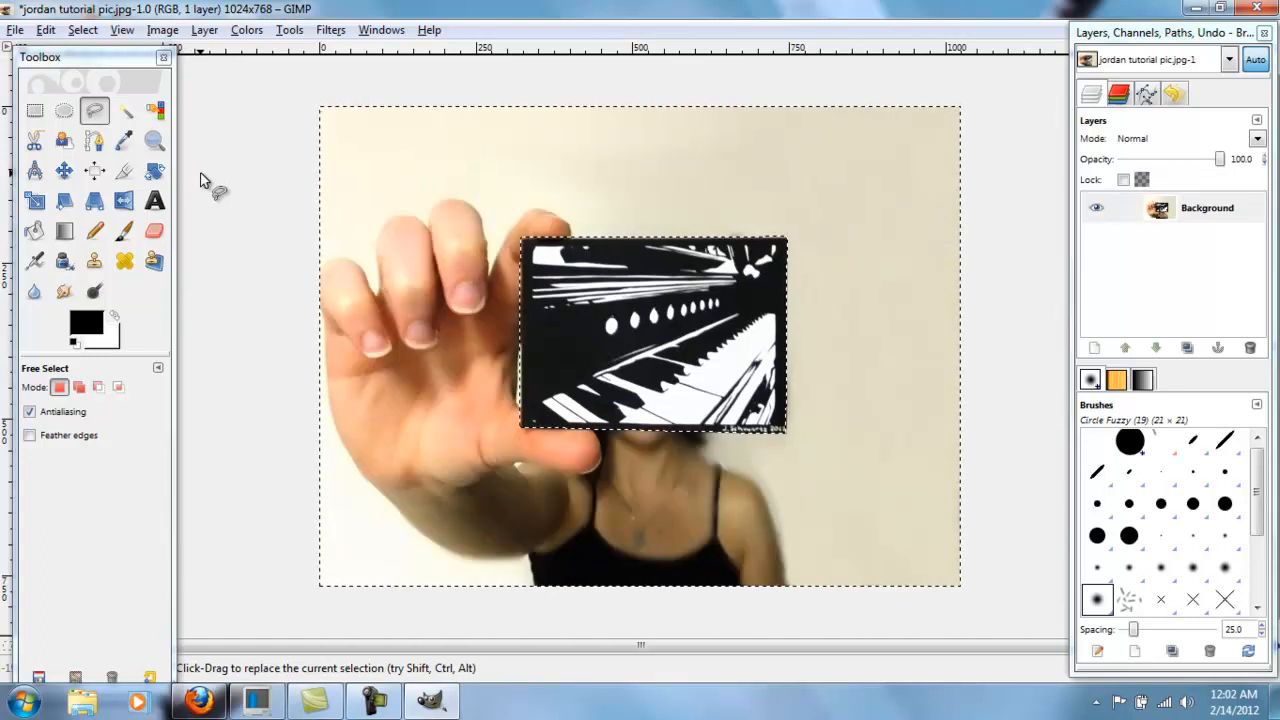
click(124, 231)
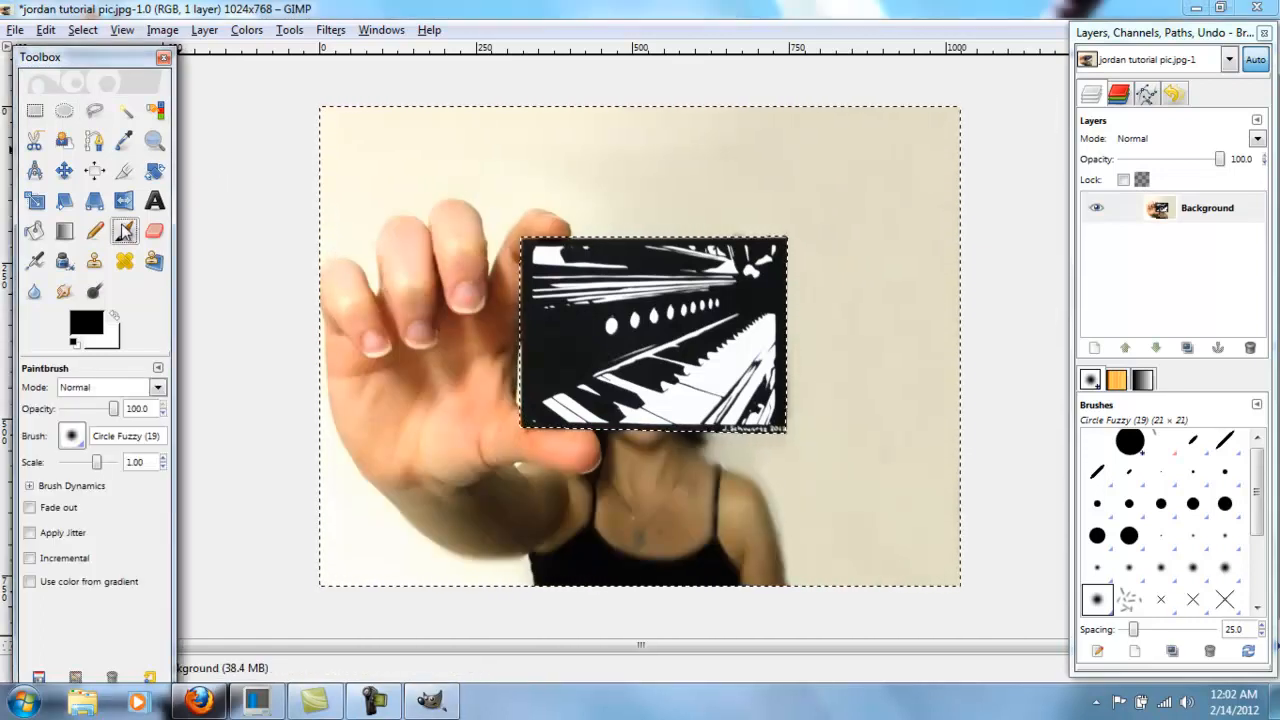
mouse_move(512, 153)
mouse_down()
mouse_move(568, 332)
mouse_move(945, 395)
mouse_move(944, 324)
mouse_move(562, 217)
mouse_up()
key(ctrl+z)
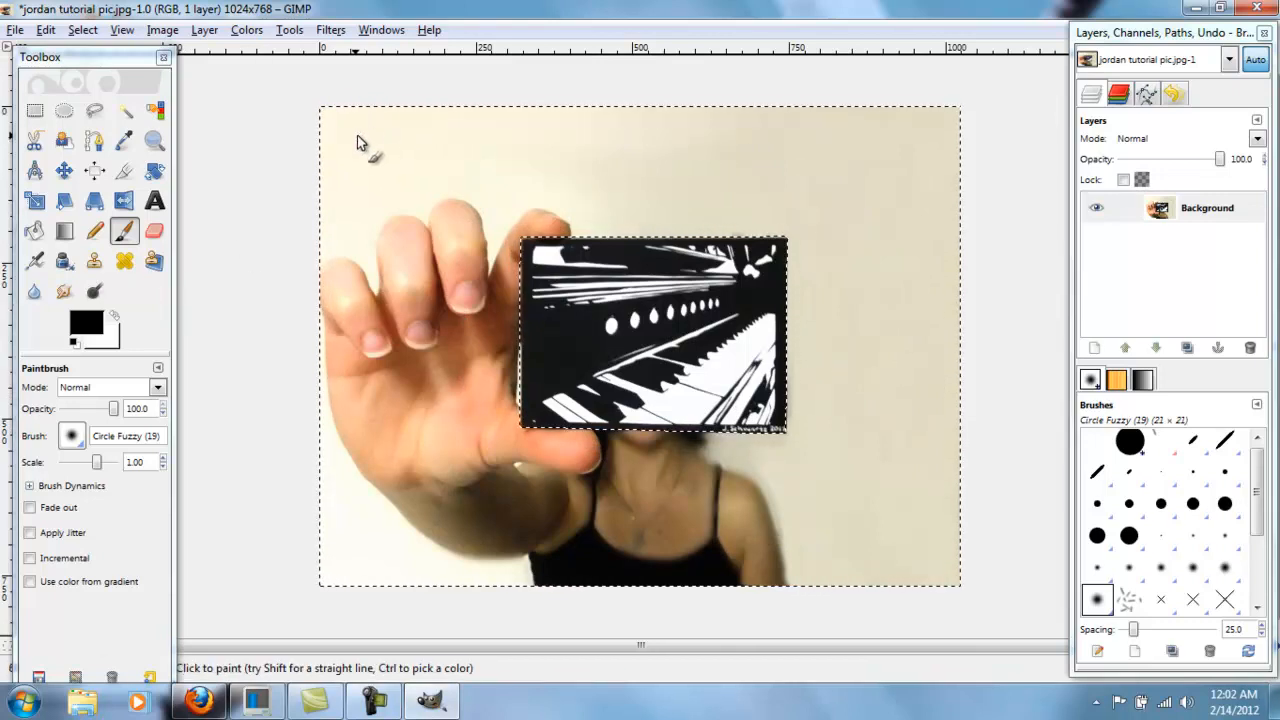
Step: Try lowering the saturation of the area around the artwork with Hue-Saturation, and cancel the adjustment
click(247, 31)
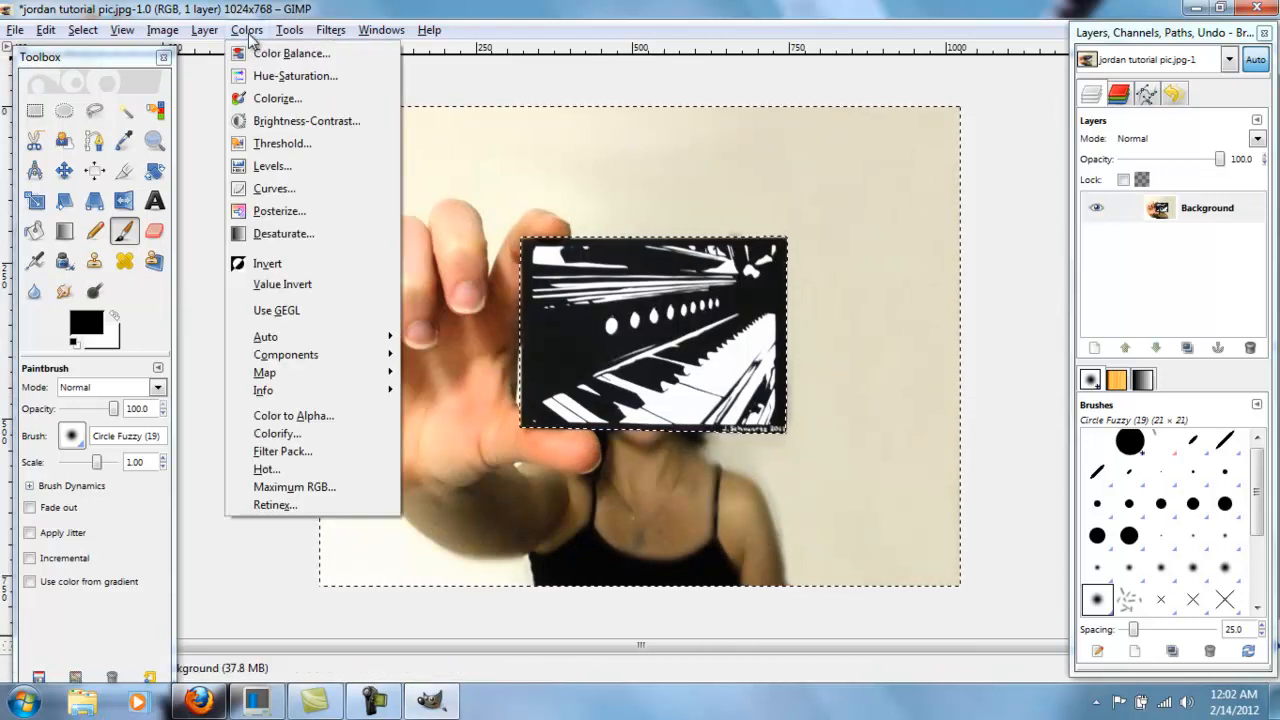
click(290, 76)
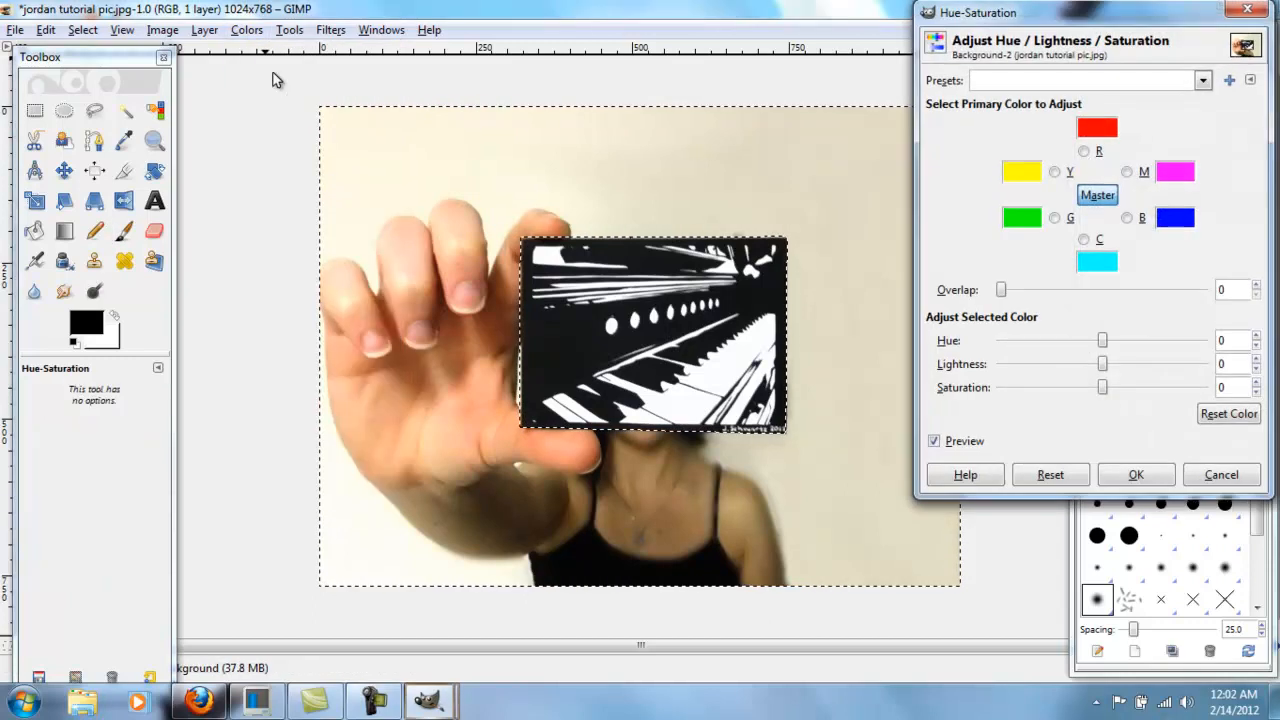
drag(1102, 387, 1000, 388)
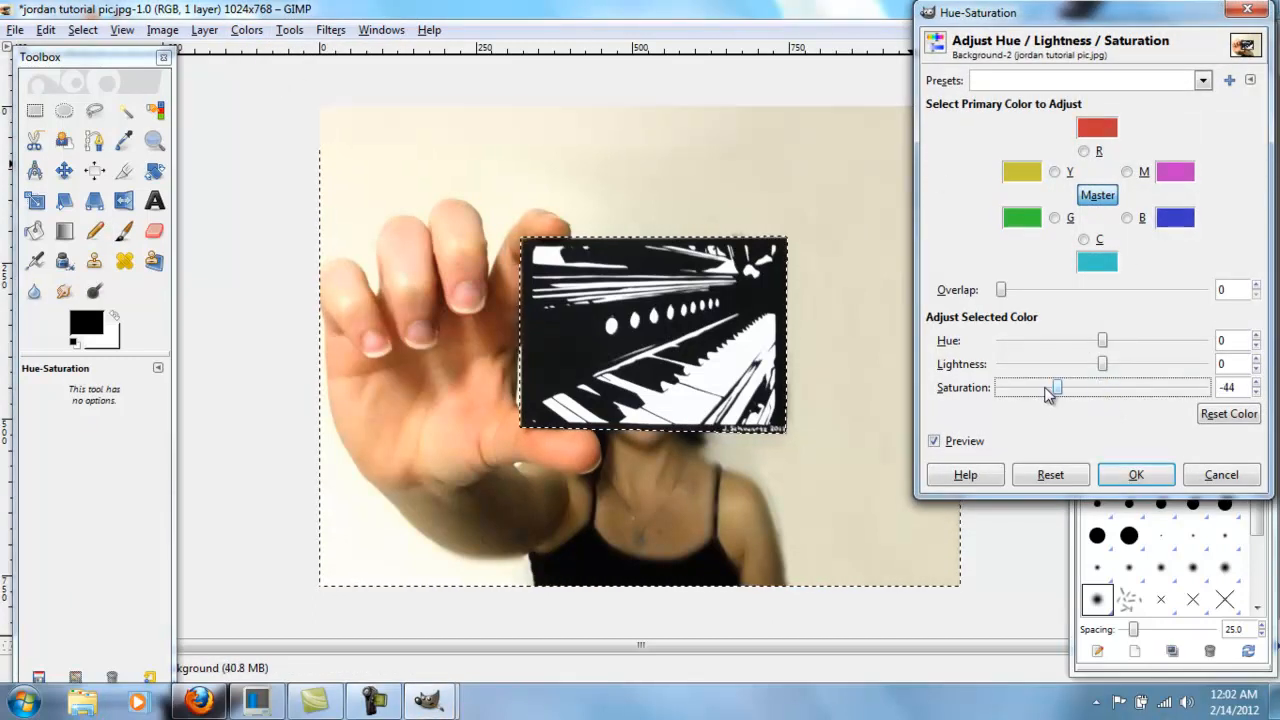
click(1220, 475)
Step: Try a very steep S-shaped Value curve on the area around the artwork with Curves, and cancel it
click(236, 30)
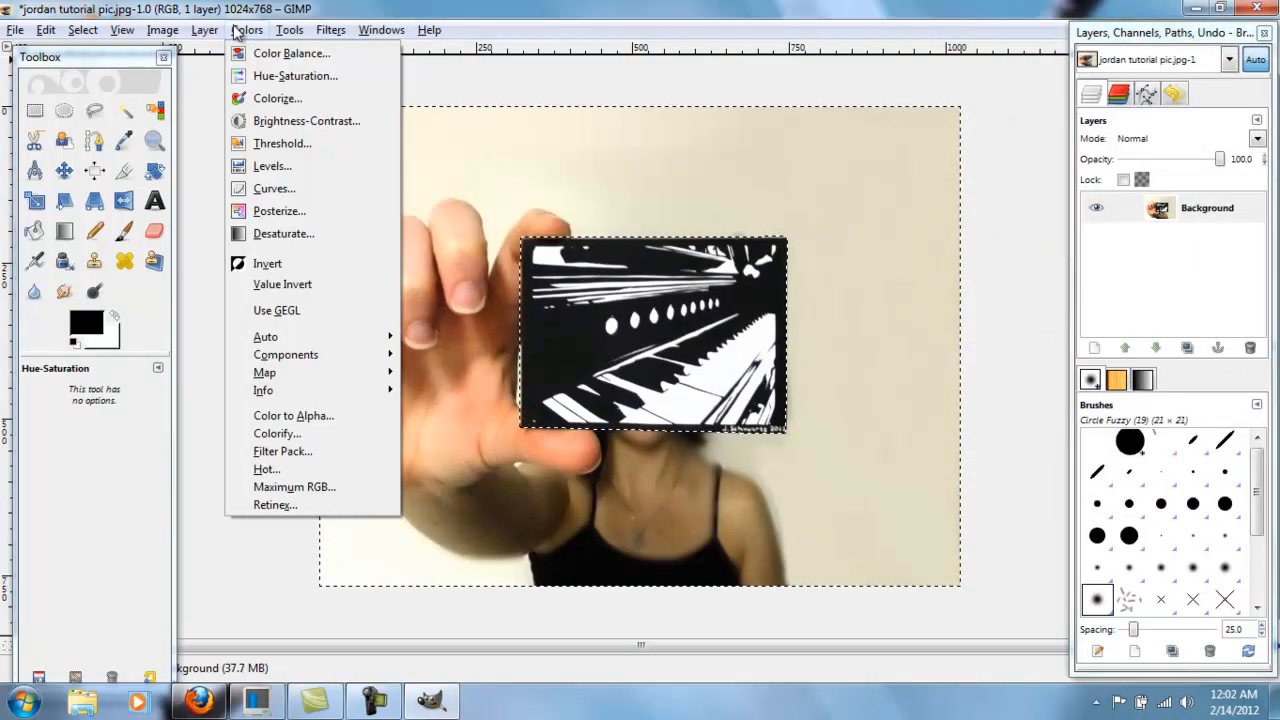
click(291, 185)
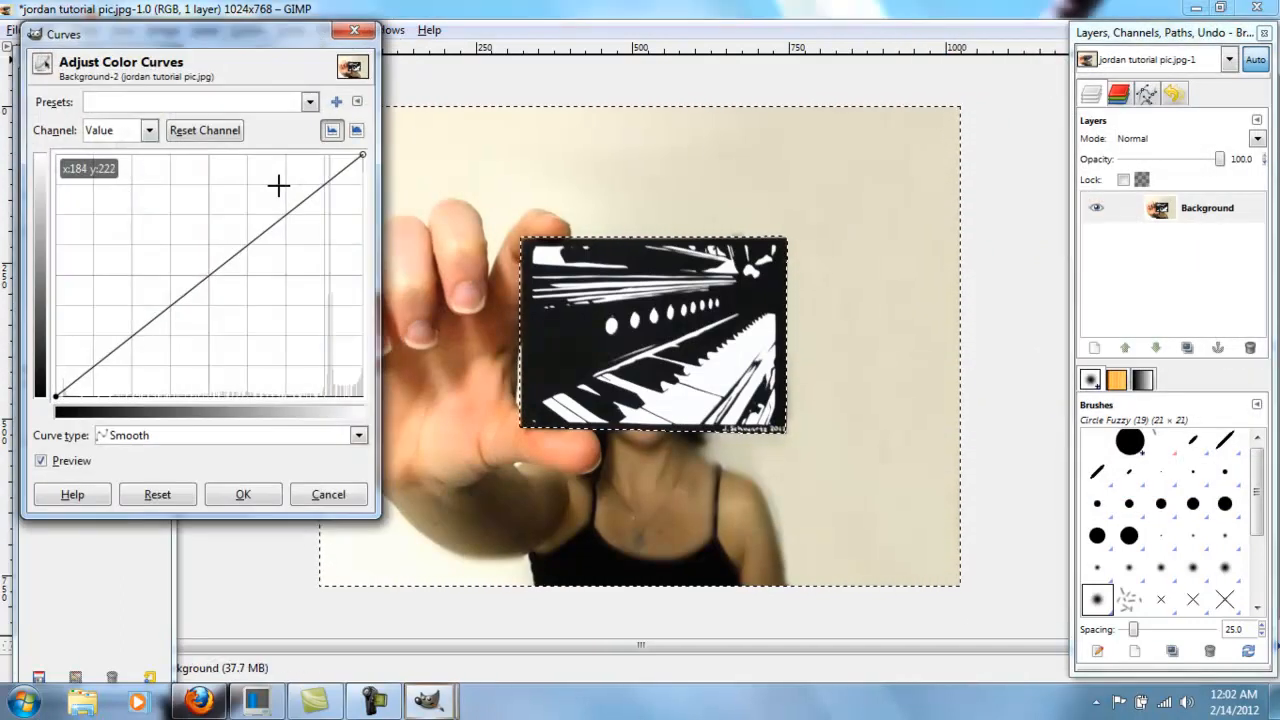
drag(288, 186, 240, 155)
drag(166, 346, 170, 368)
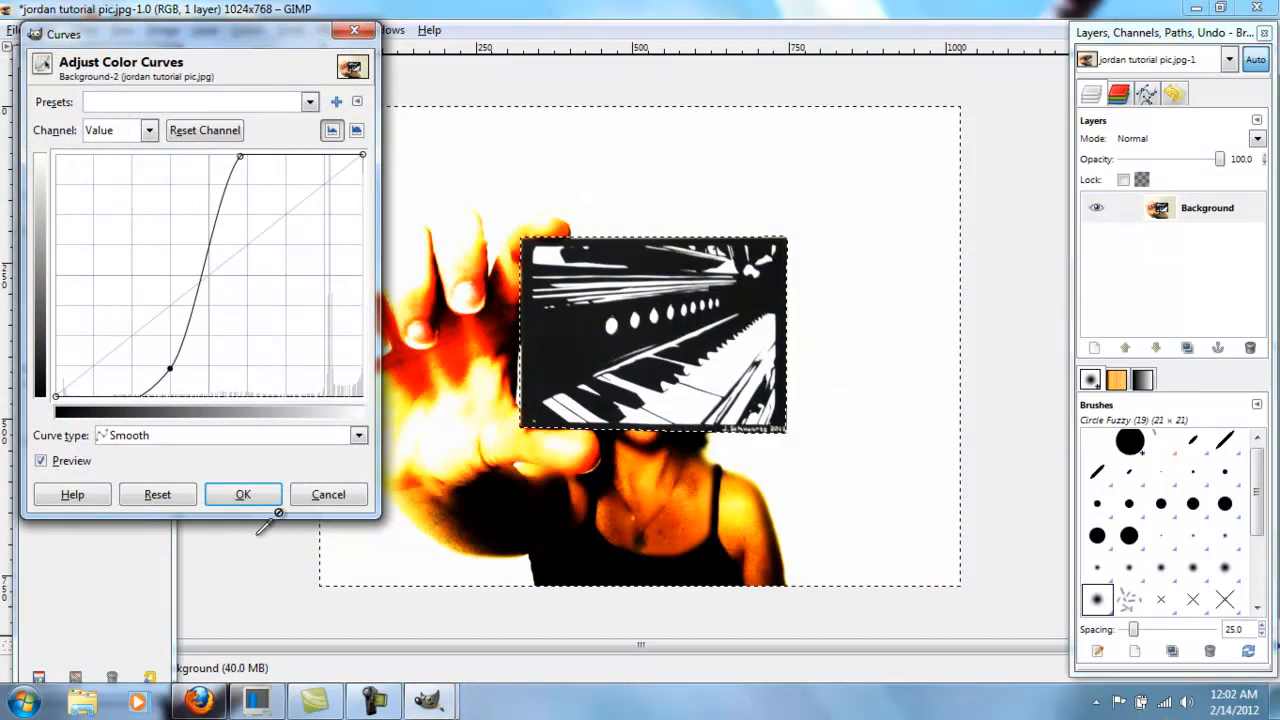
click(325, 496)
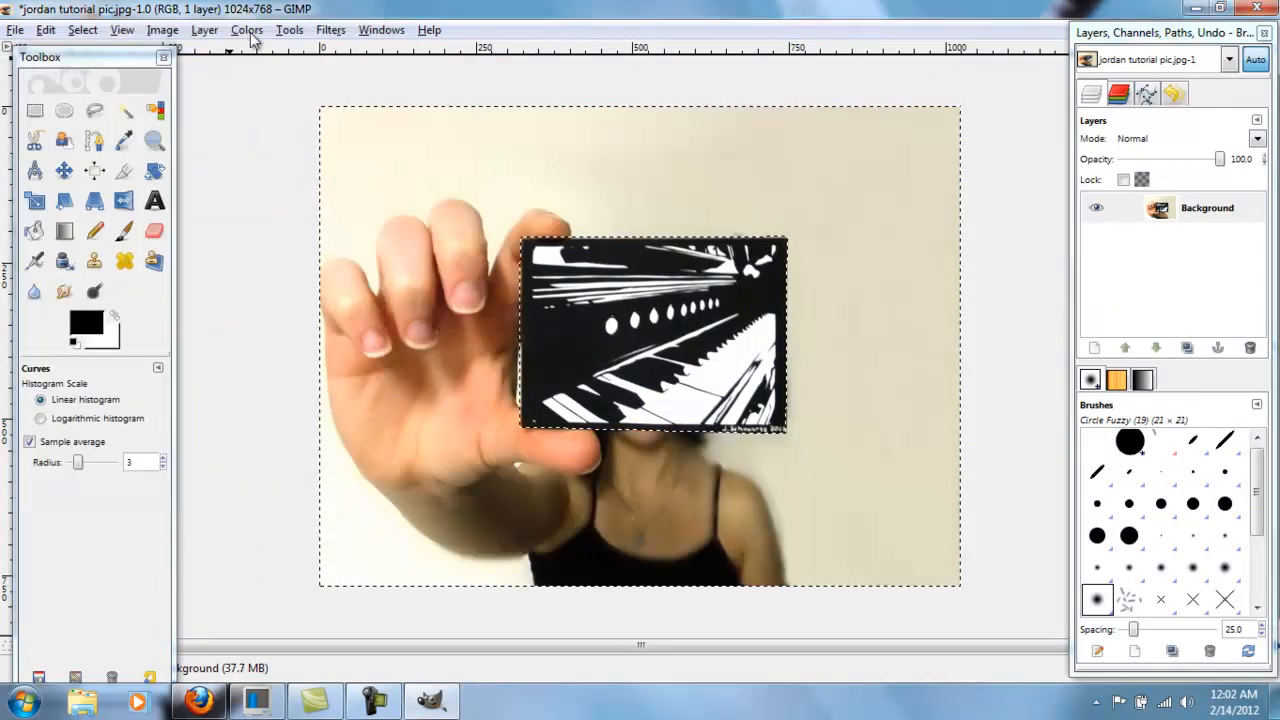
click(247, 30)
click(248, 32)
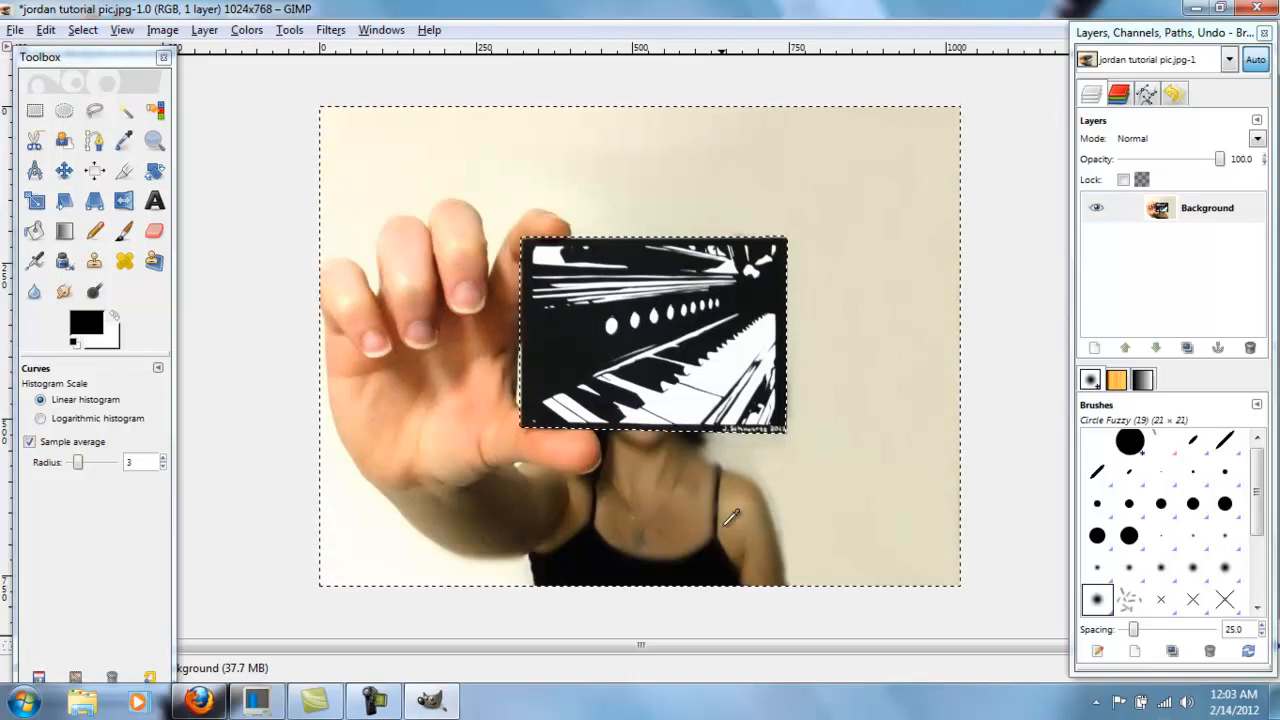
Step: Apply the basic Blur filter to the selected area around the artwork
click(252, 34)
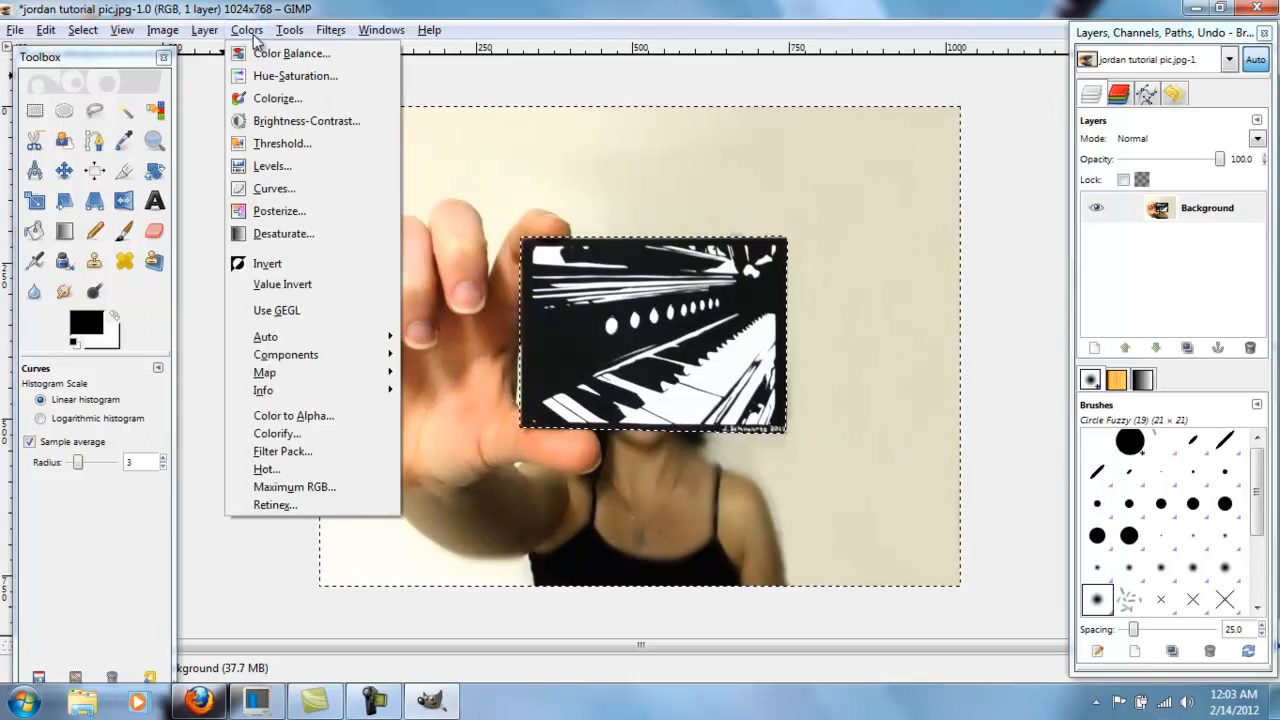
mouse_move(331, 37)
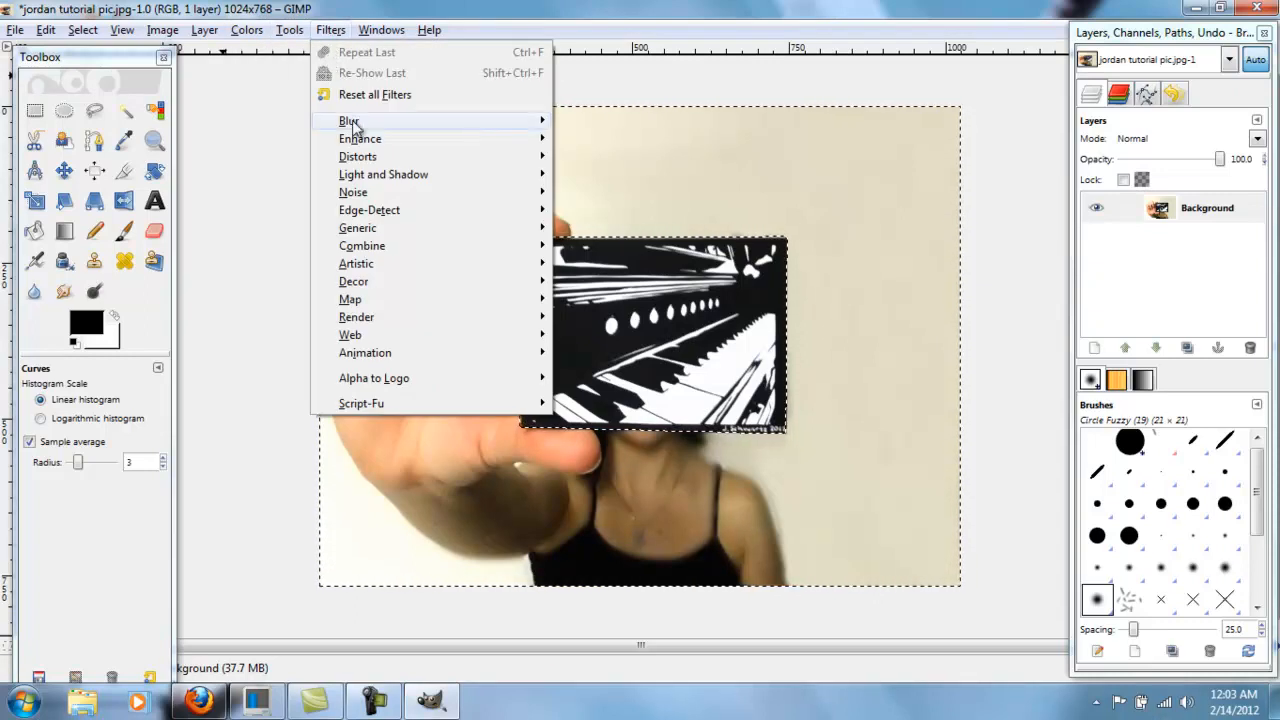
mouse_move(352, 124)
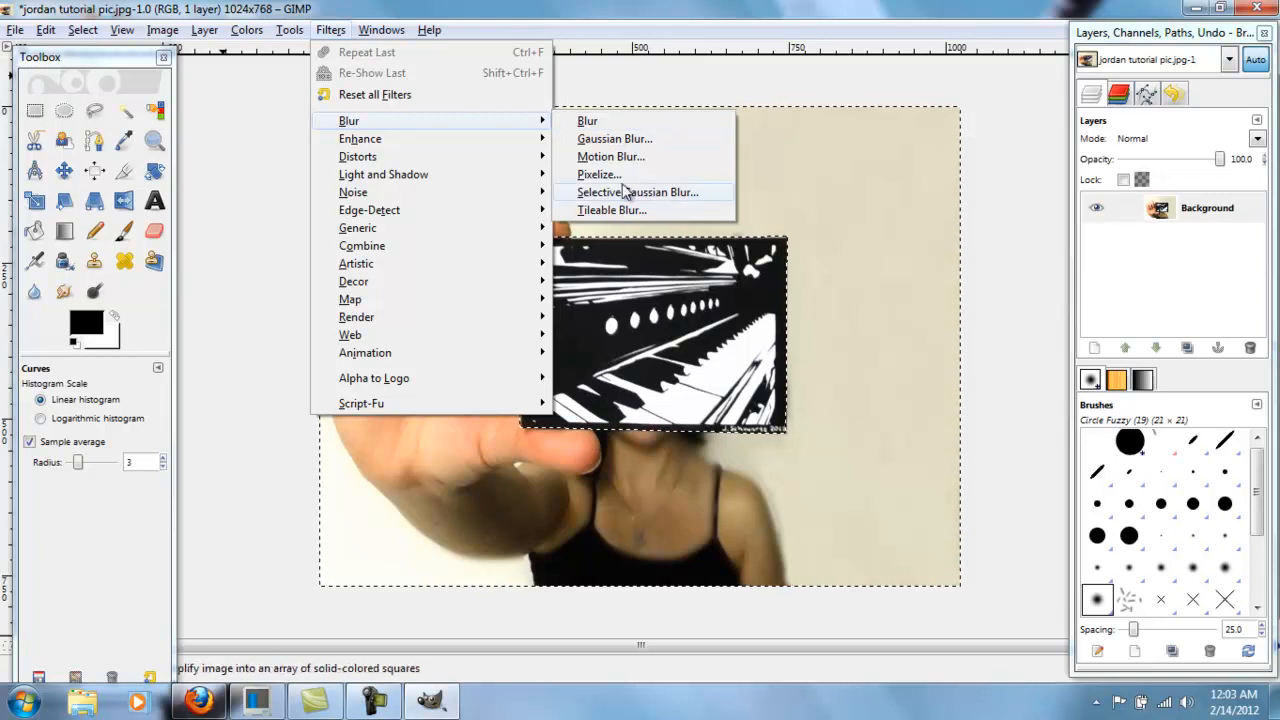
click(623, 117)
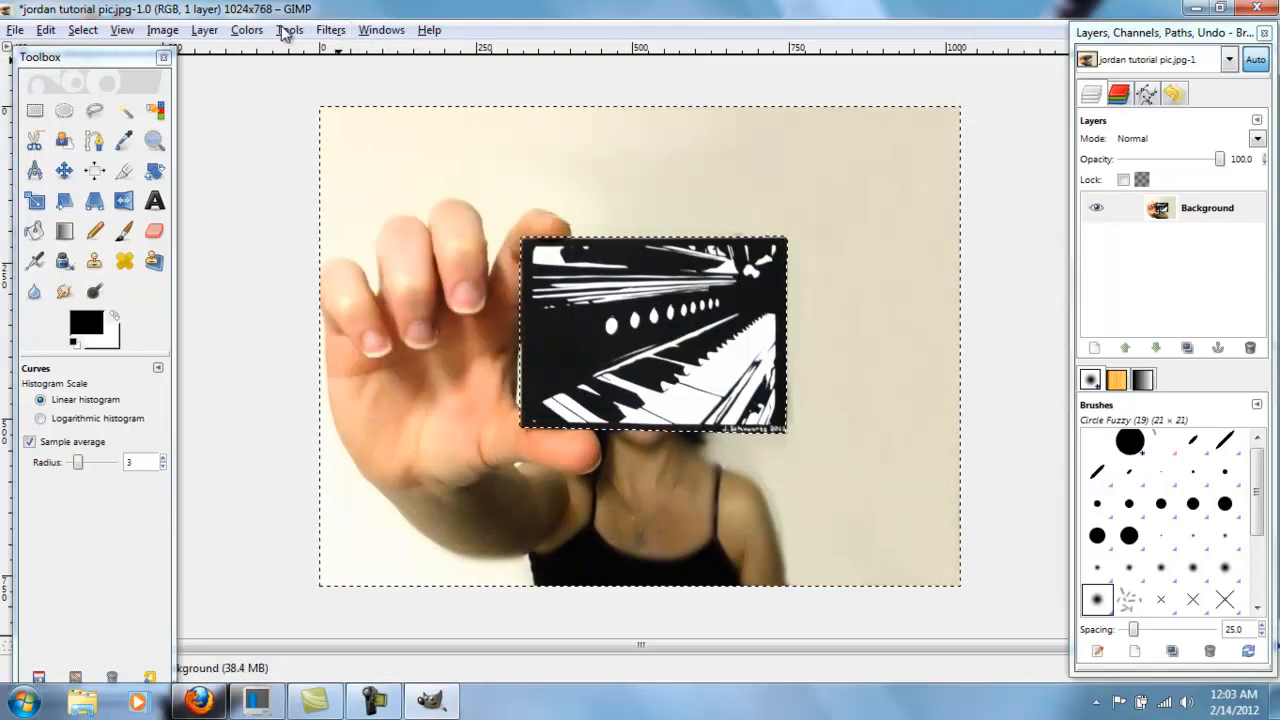
Step: Try a Gaussian Blur with a horizontal and vertical radius of 10 px on the area around the artwork
click(329, 30)
mouse_move(411, 146)
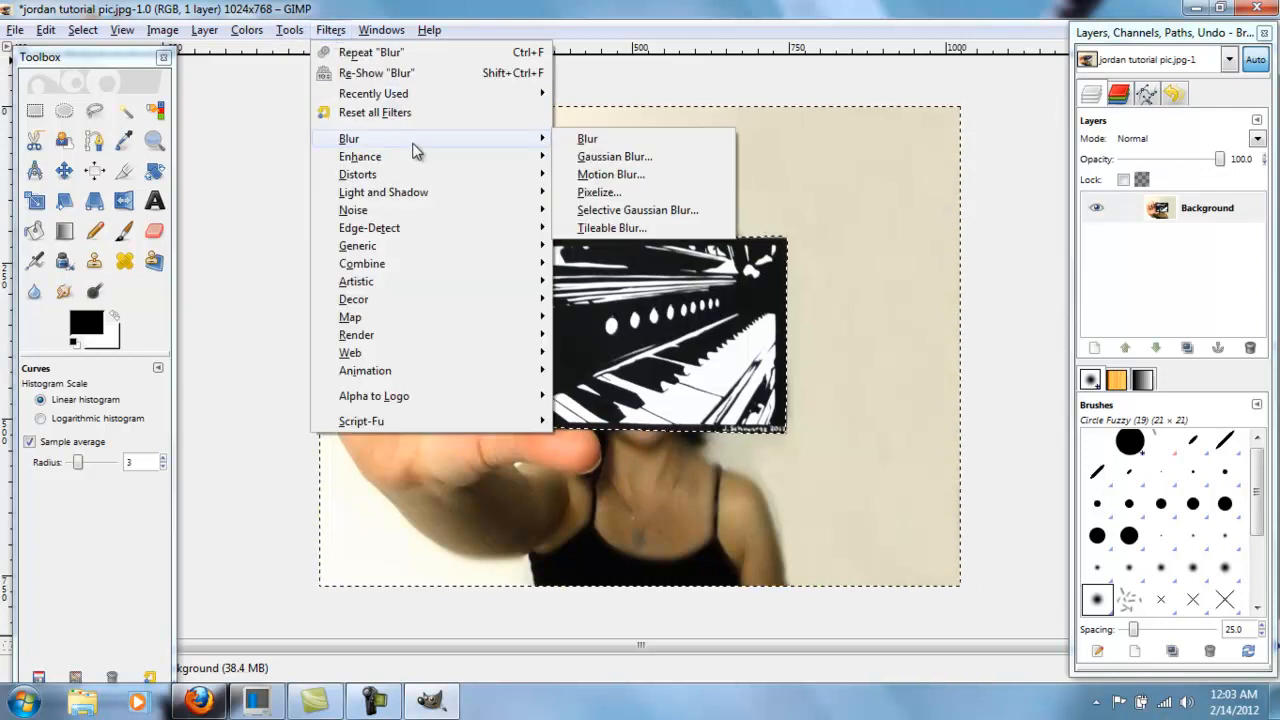
click(590, 157)
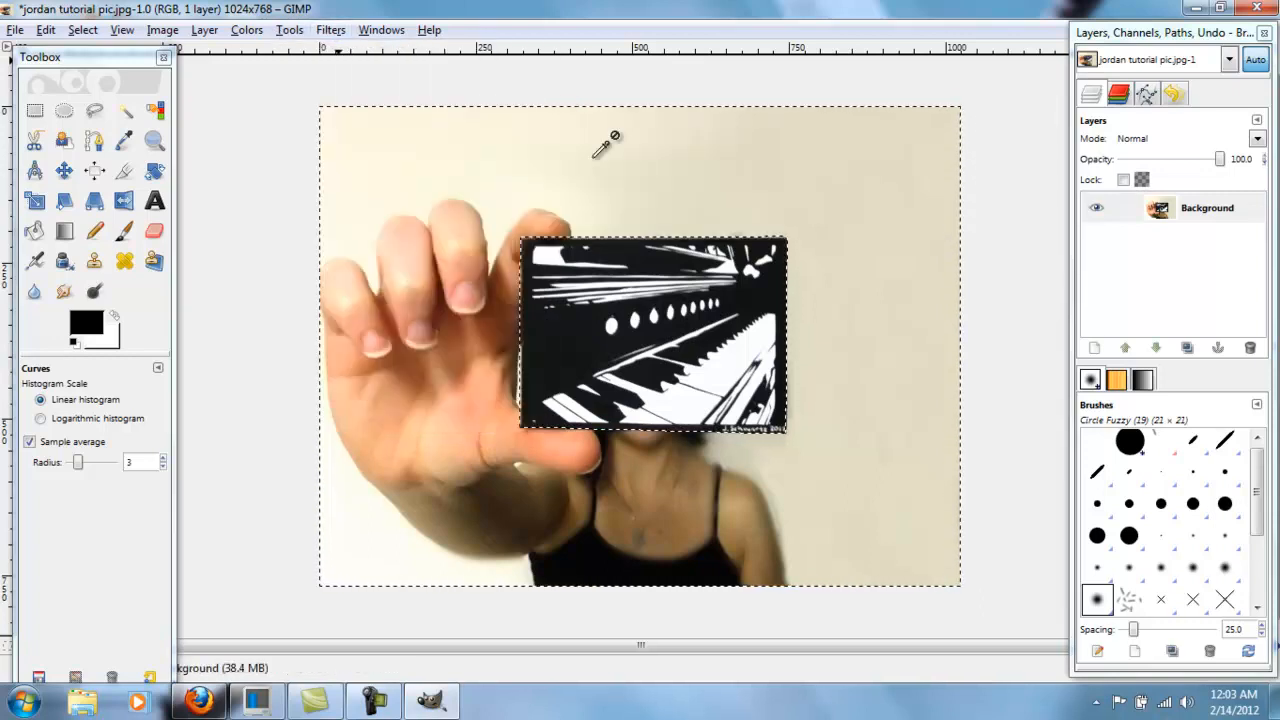
click(383, 403)
drag(370, 392, 310, 326)
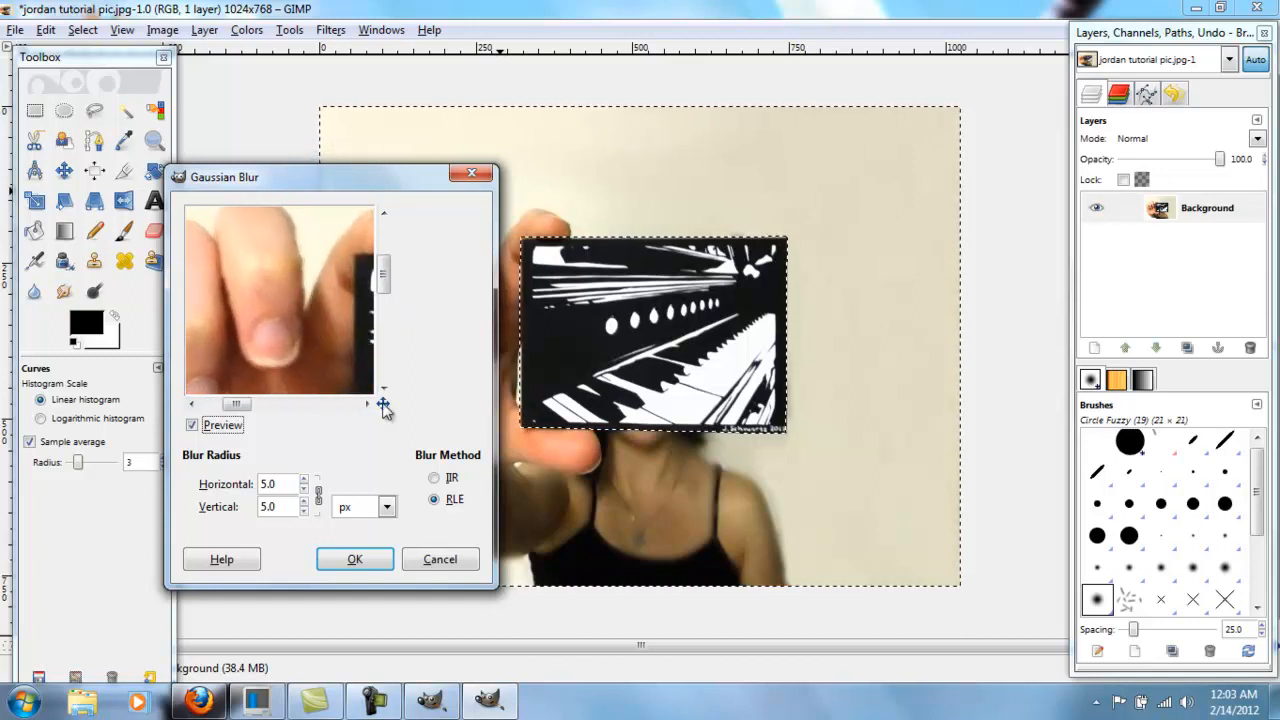
drag(283, 486, 233, 484)
text(10)
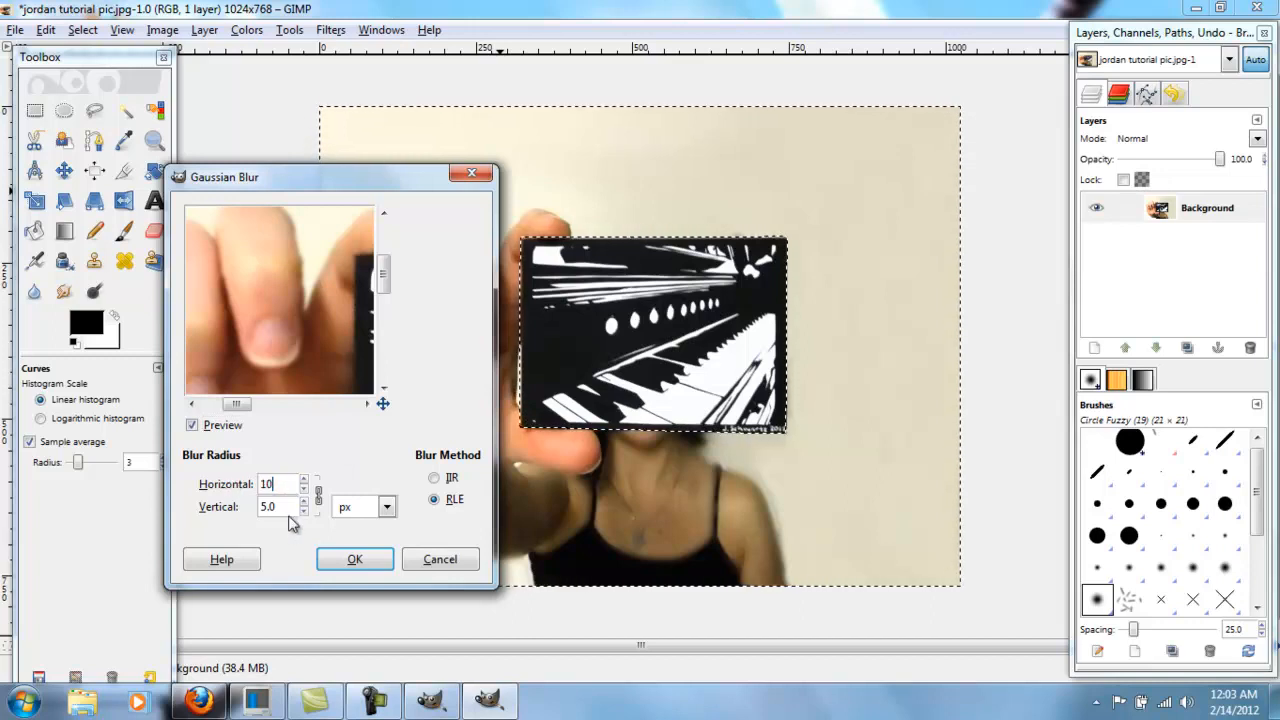
key(Tab)
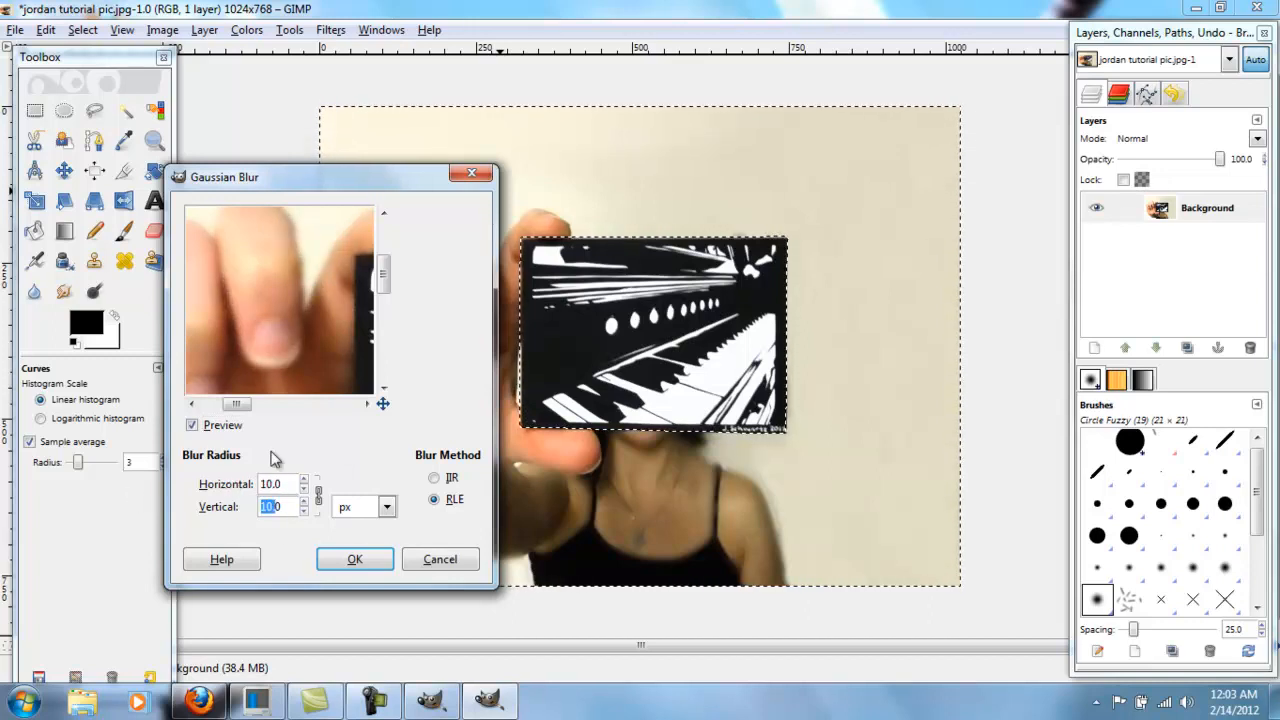
click(355, 559)
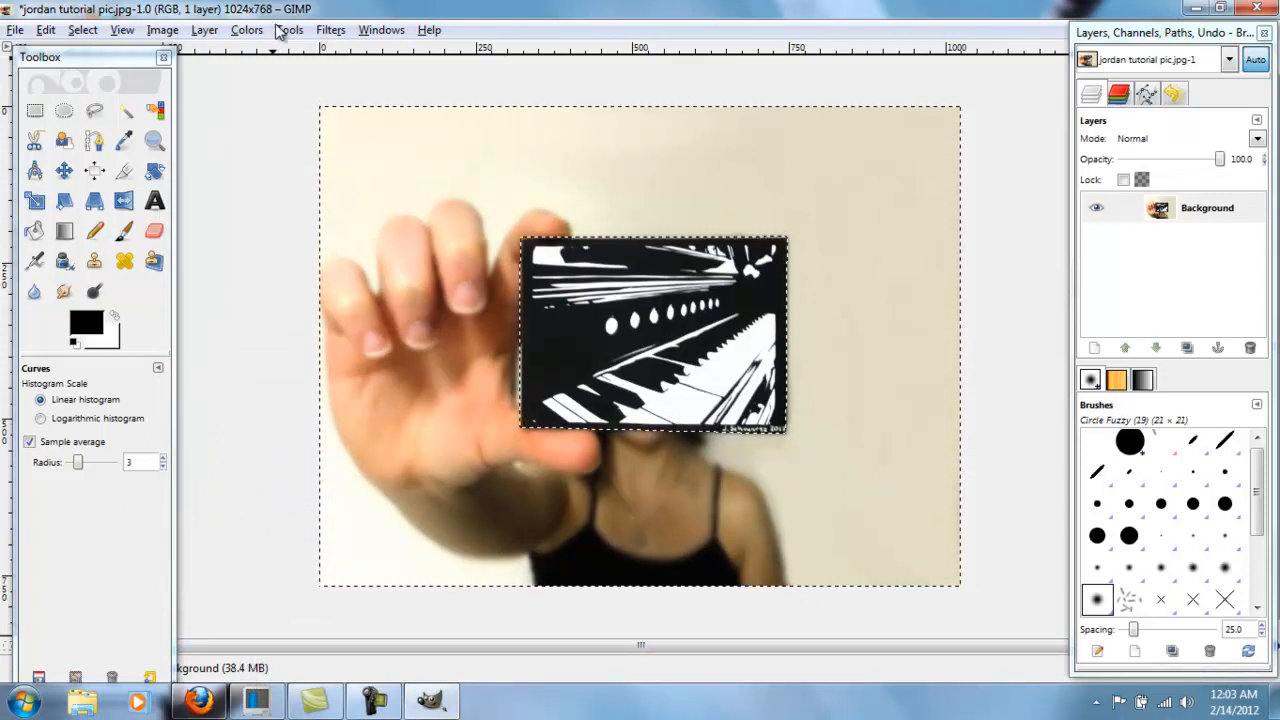
Step: Try a Linear Motion Blur on the area around the artwork, and undo it
click(246, 30)
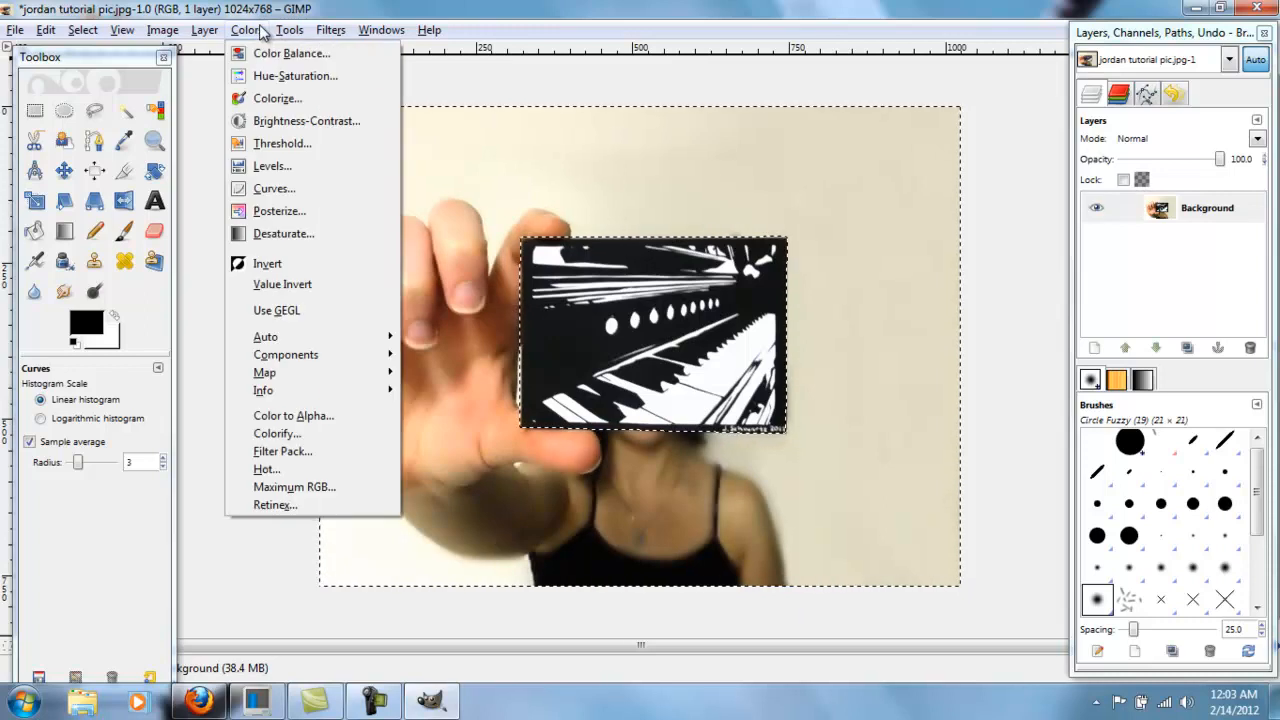
mouse_move(340, 31)
mouse_move(392, 147)
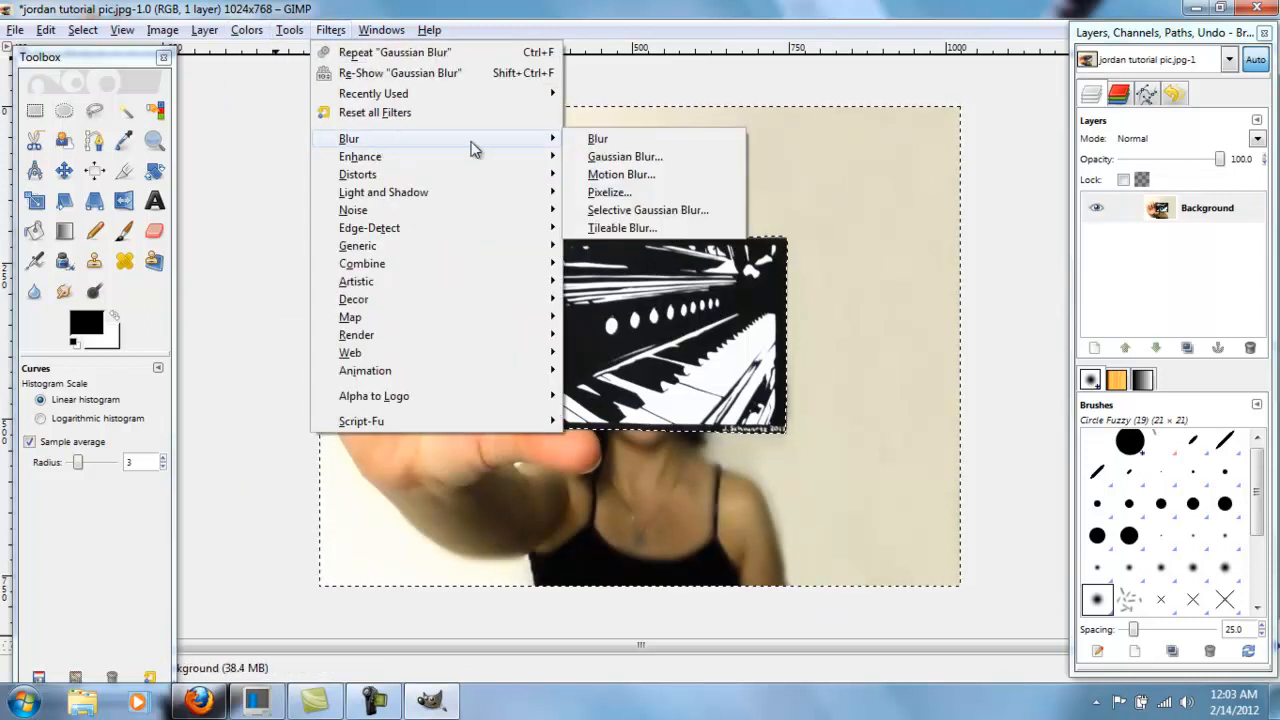
click(665, 176)
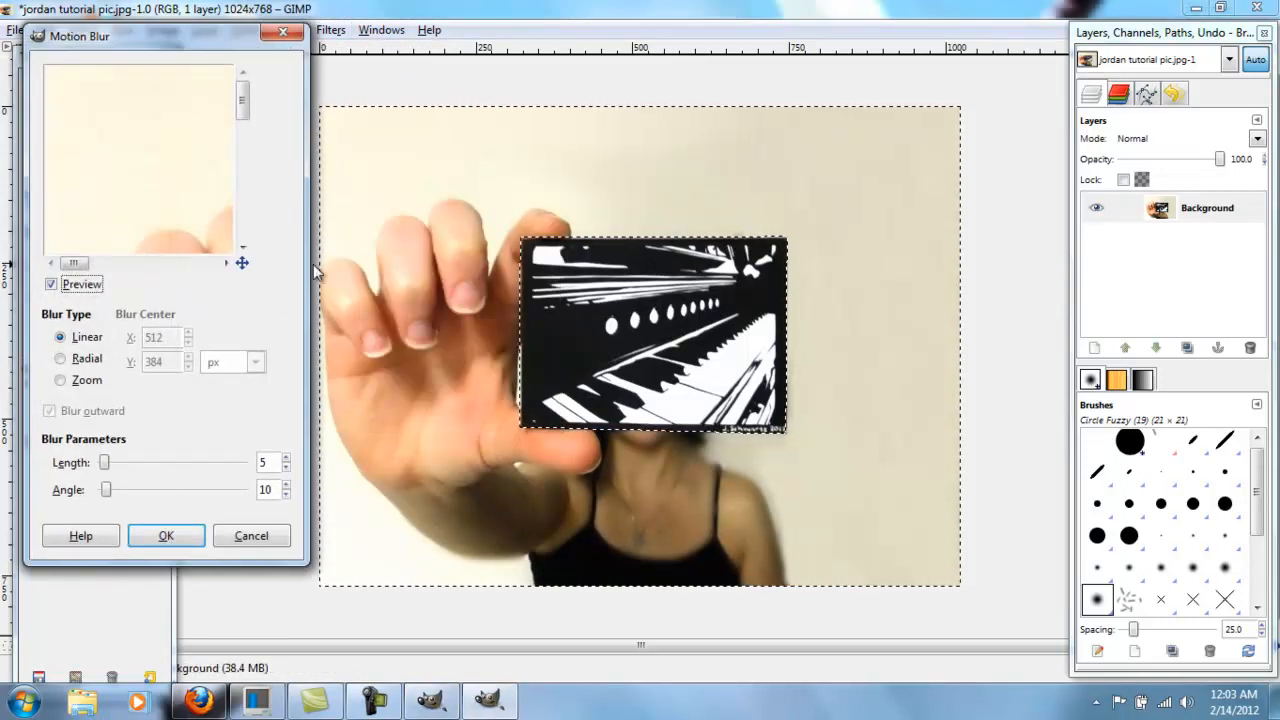
drag(244, 99, 243, 115)
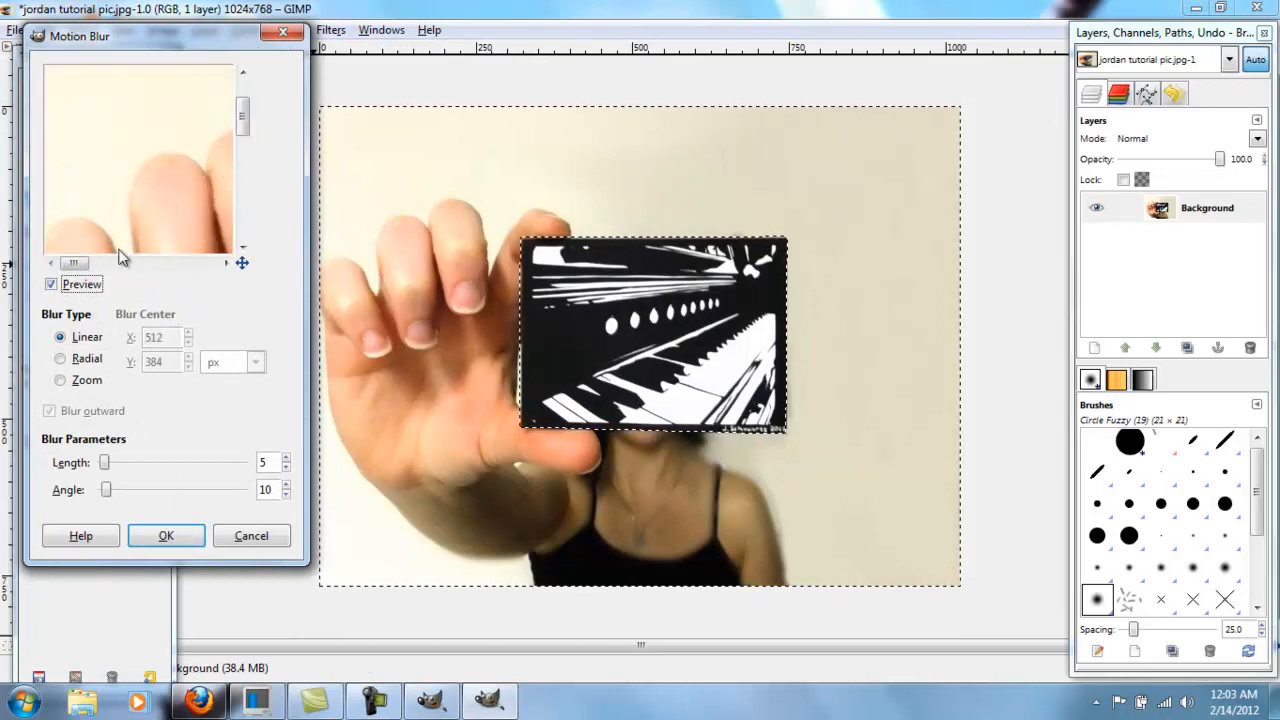
drag(90, 264, 107, 264)
drag(106, 490, 116, 463)
click(166, 536)
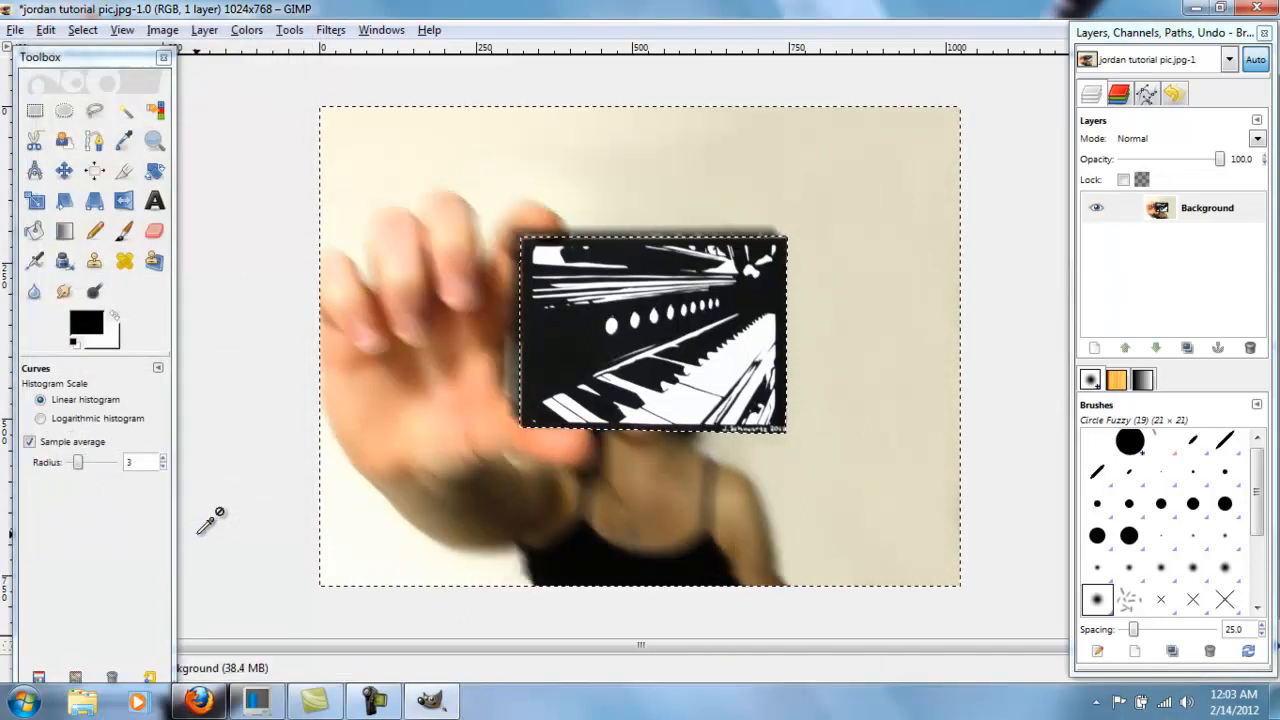
key(ctrl+z)
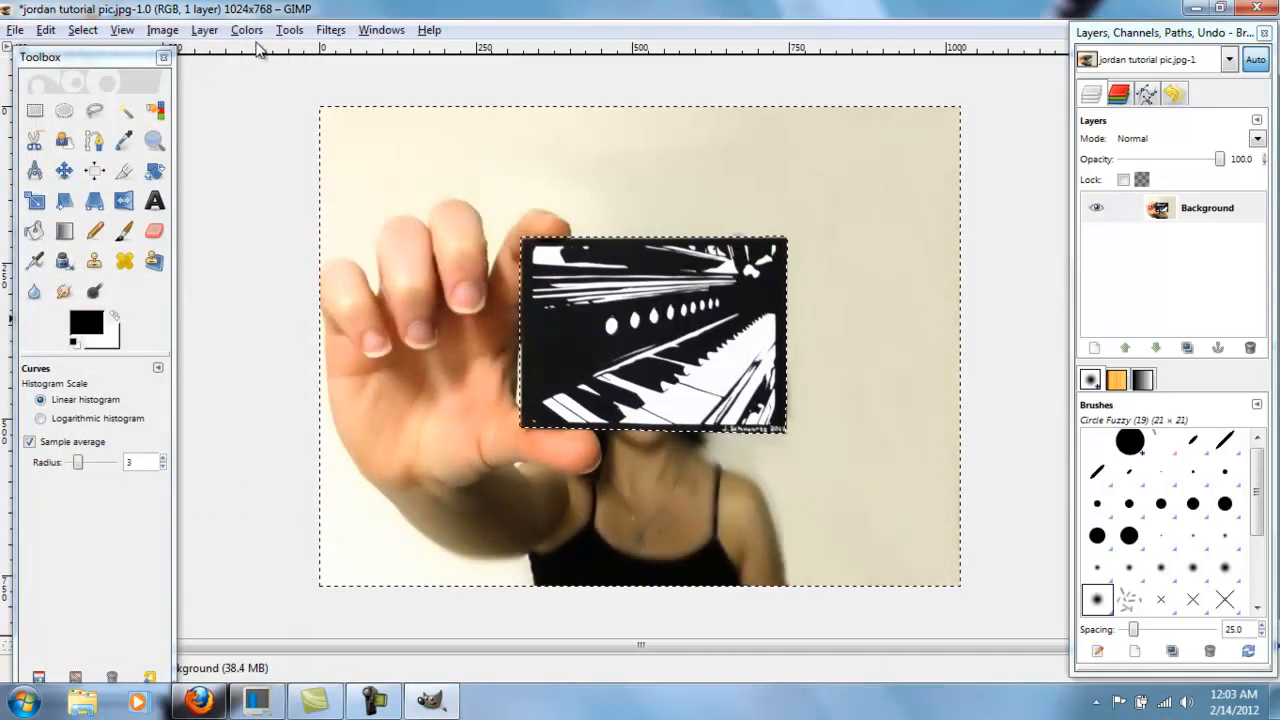
Step: Apply a Selective Gaussian Blur with a blur radius of 10 to the area around the artwork
click(328, 32)
mouse_move(440, 141)
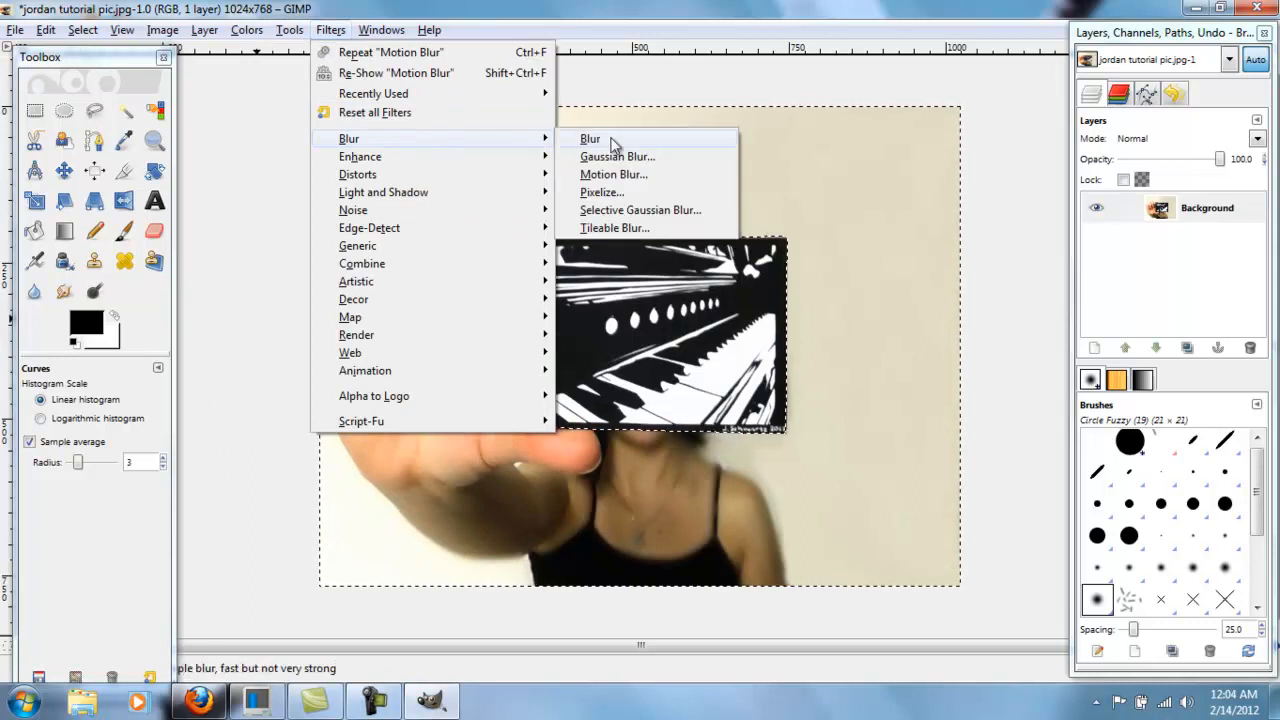
click(672, 210)
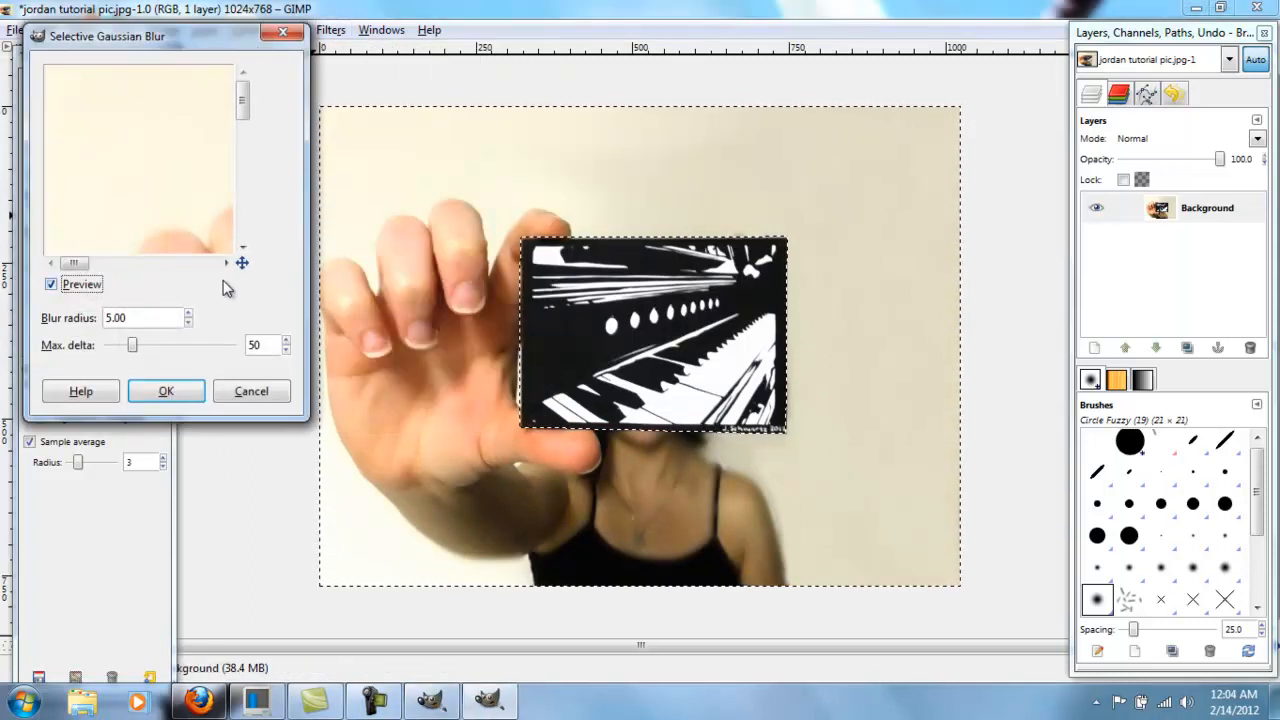
text(10)
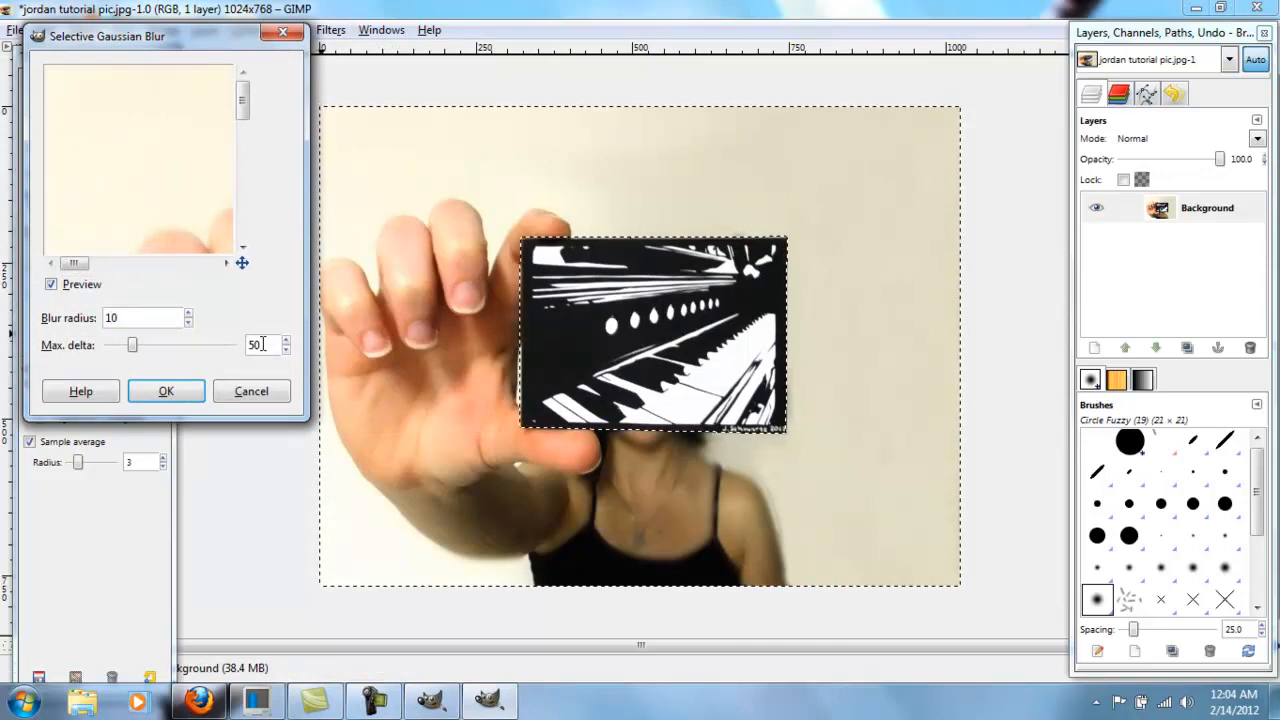
click(166, 391)
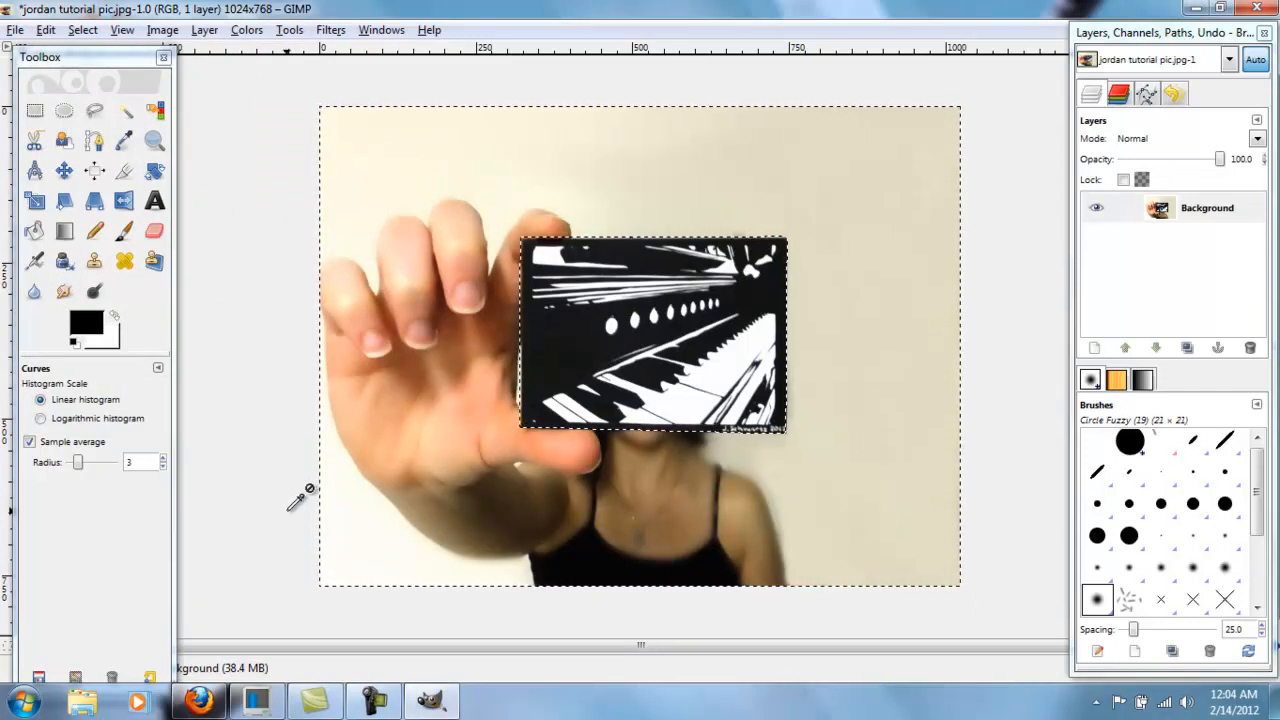
Step: Try the 10 px Gaussian Blur once more on the area around the artwork
click(333, 30)
mouse_move(420, 136)
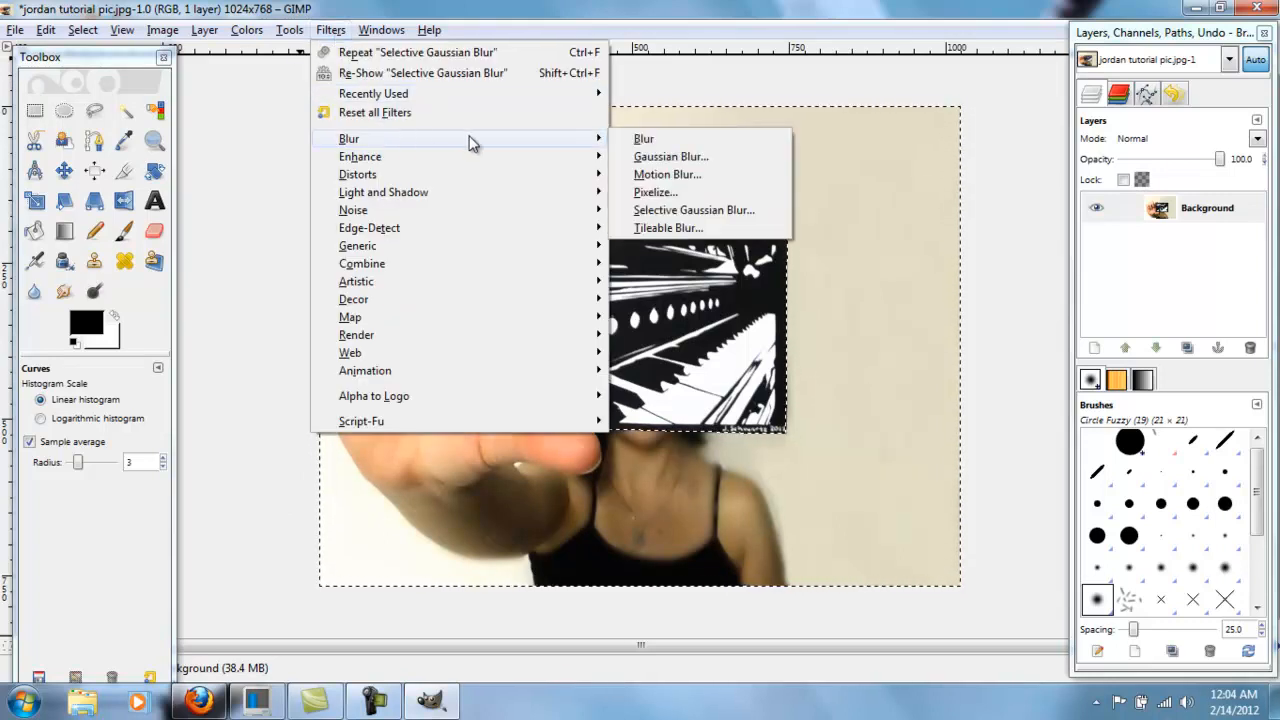
click(710, 156)
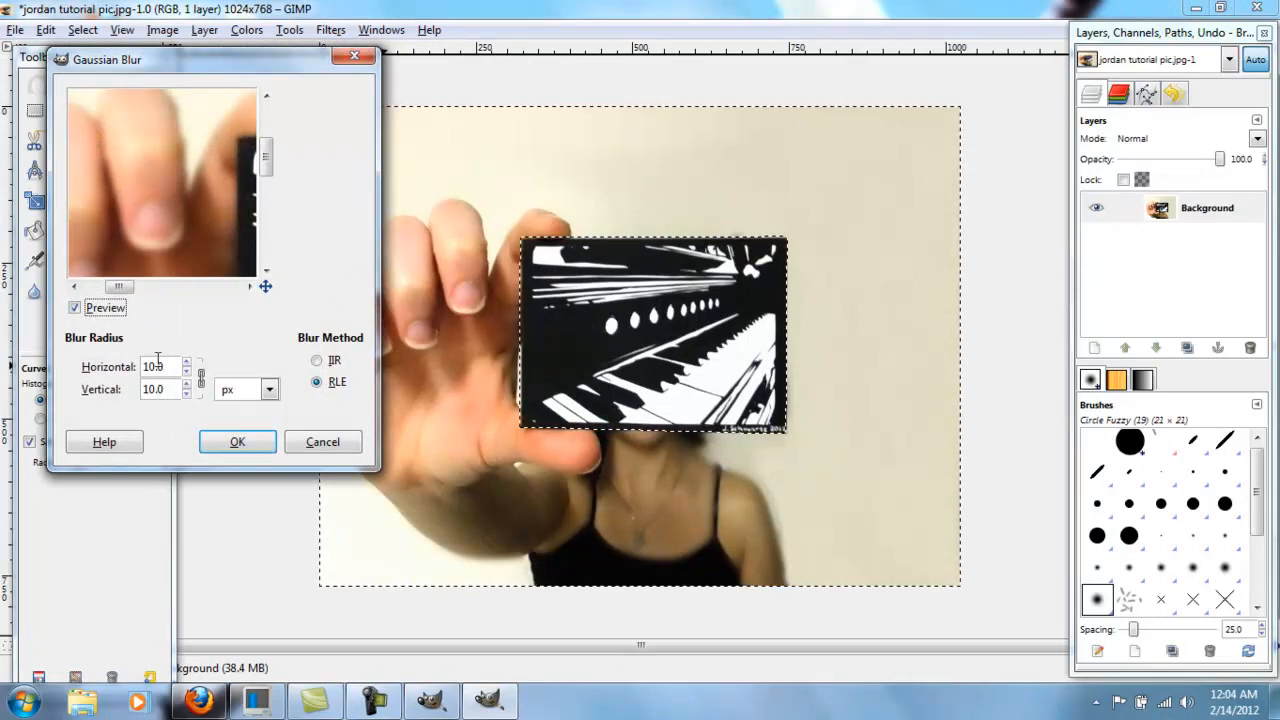
click(237, 441)
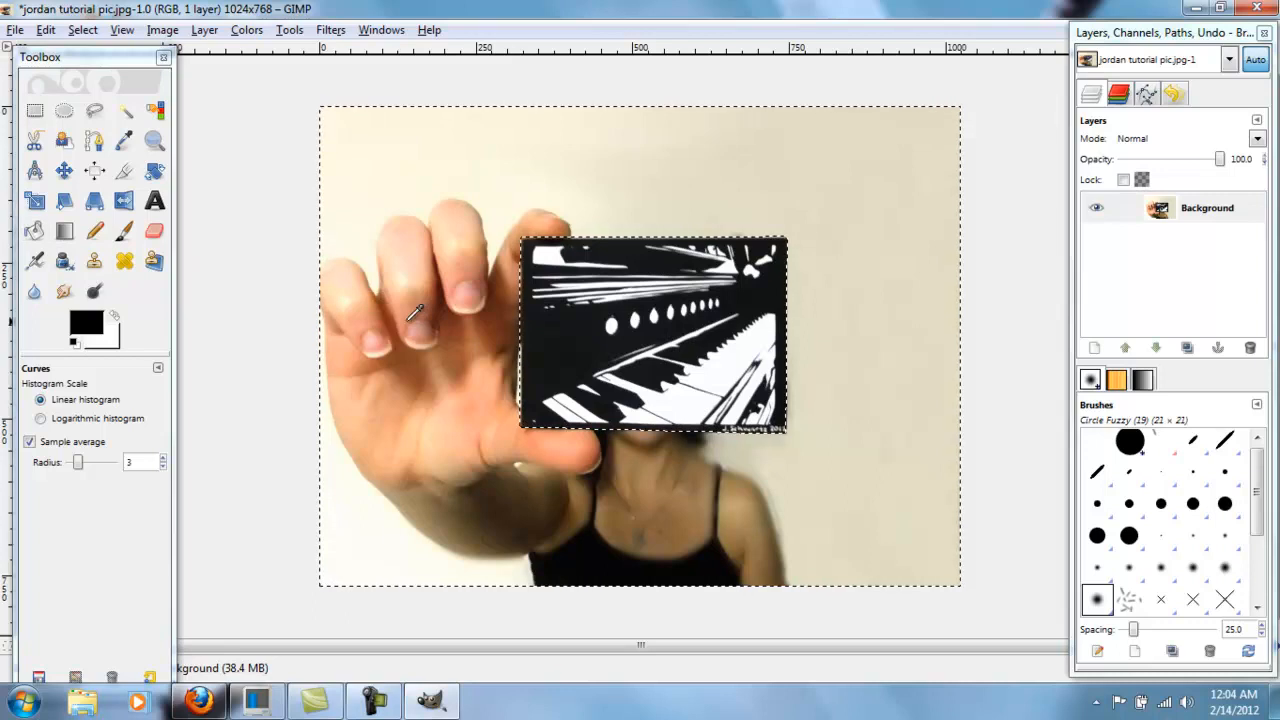
Step: Set up the Blur/Sharpen tool for blurring with the Circle Fuzzy (19) brush at scale 5.21 and rate 75
click(35, 292)
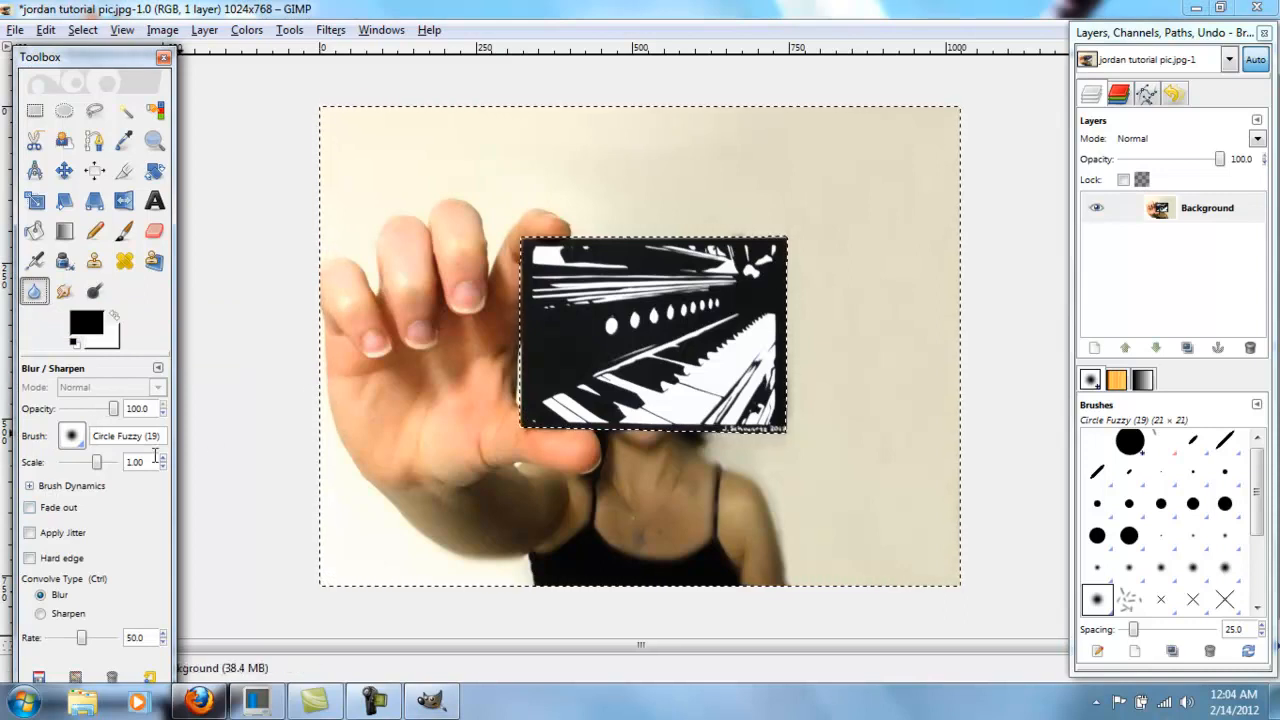
mouse_move(105, 470)
mouse_down()
mouse_move(126, 463)
mouse_move(113, 473)
mouse_up()
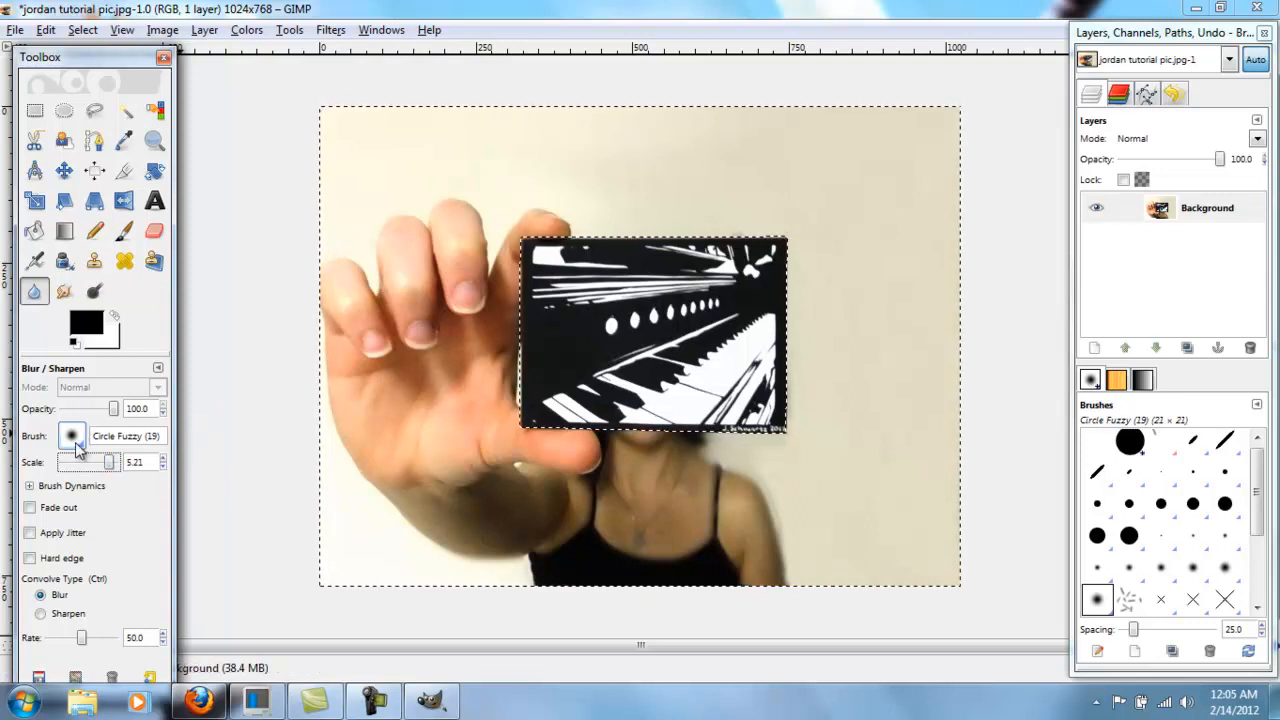
click(77, 442)
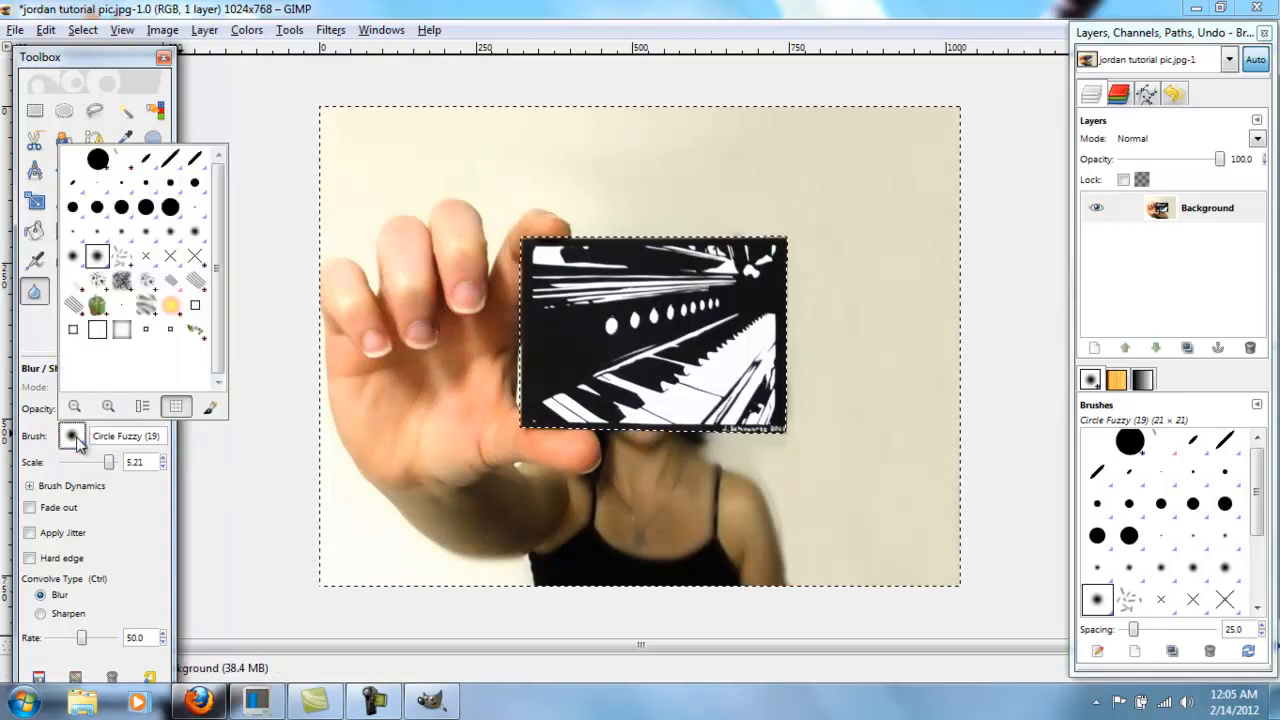
click(77, 442)
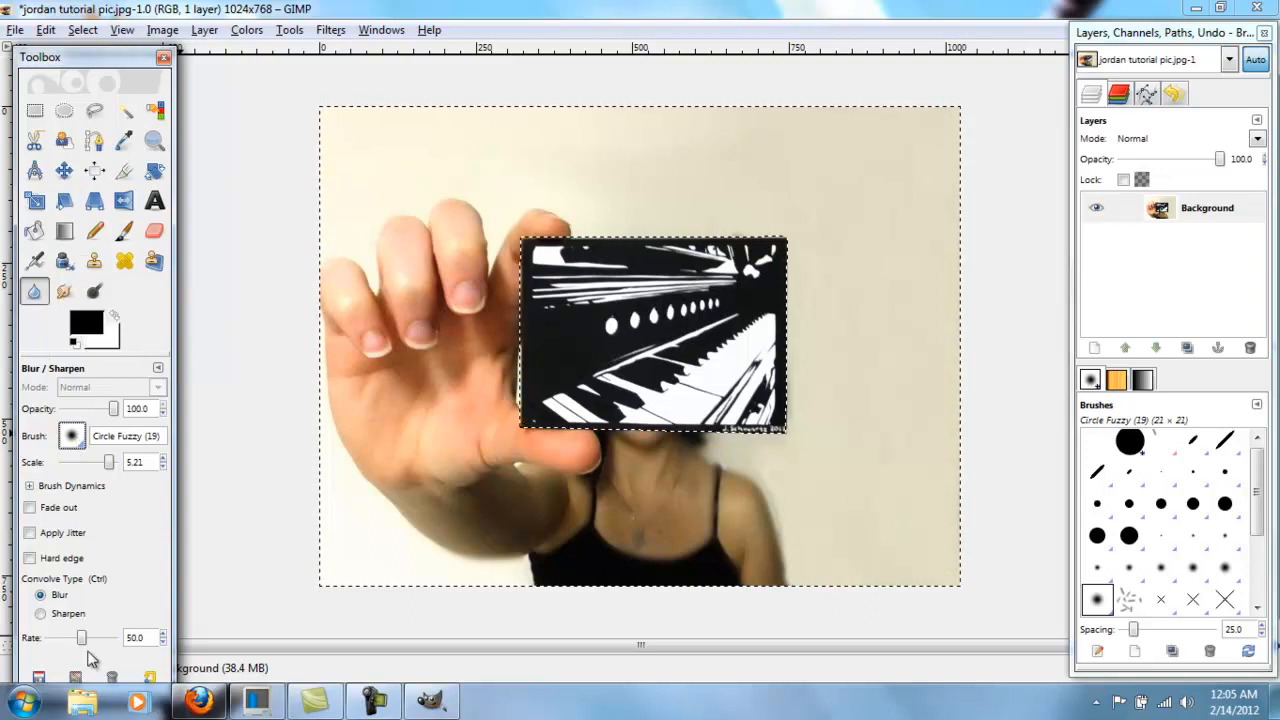
drag(82, 638, 103, 640)
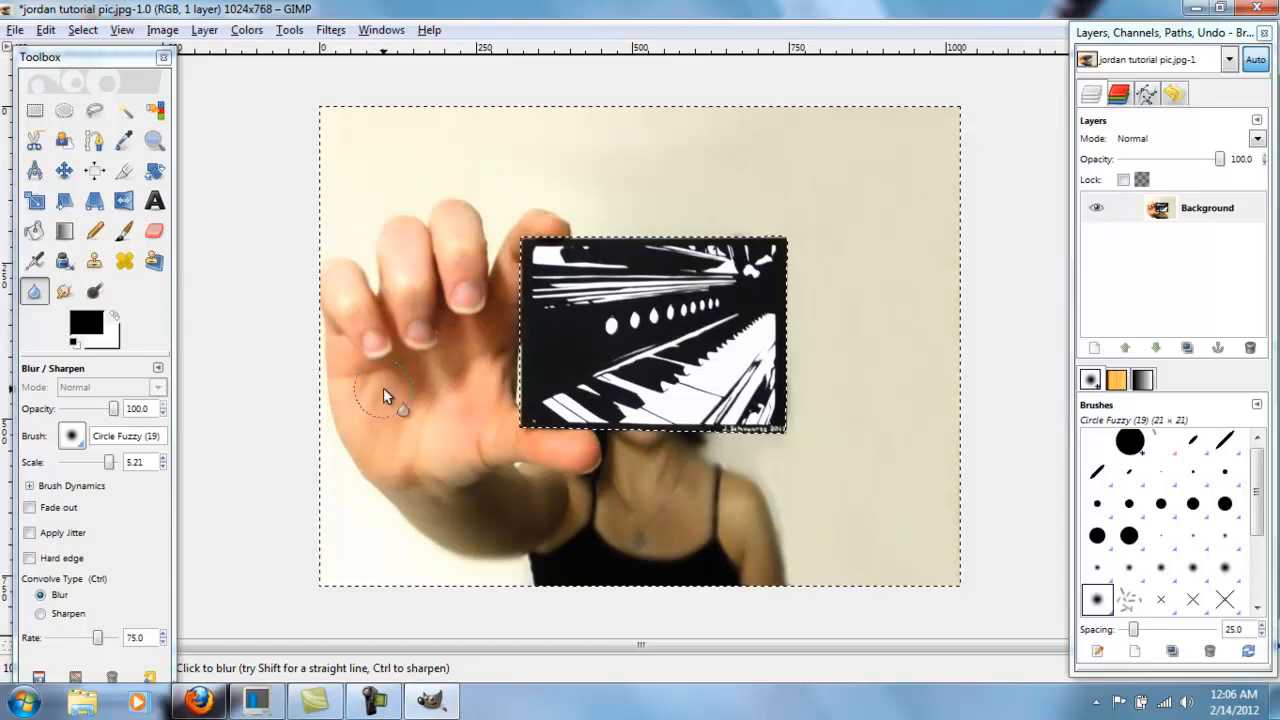
Step: Undo the last Blur tool stroke and set the tool's rate to 91.2
key(ctrl+z)
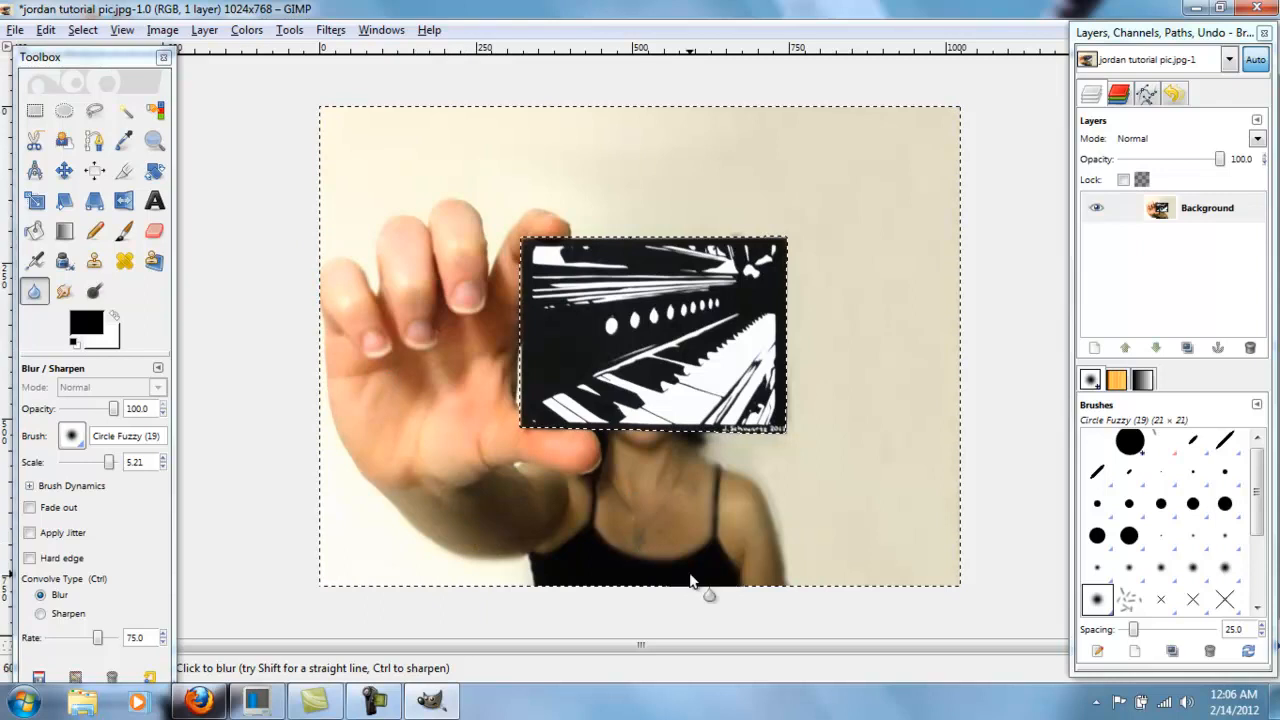
drag(97, 637, 107, 637)
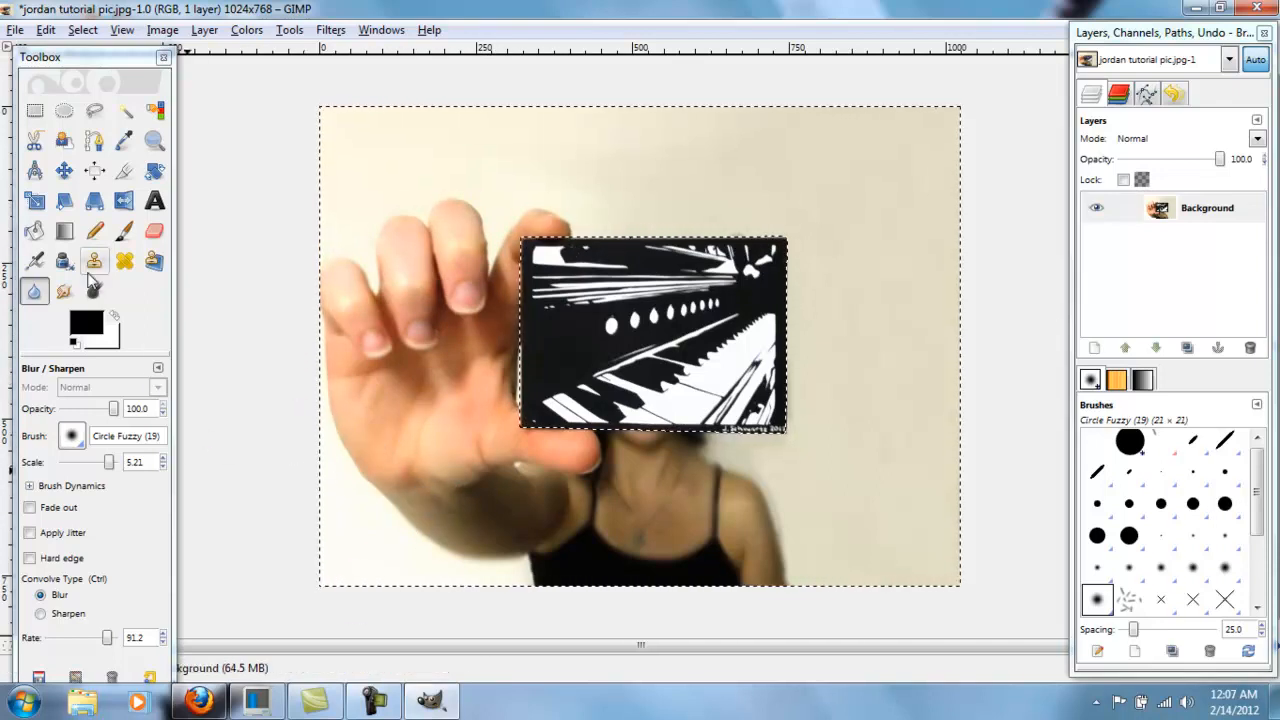
click(91, 113)
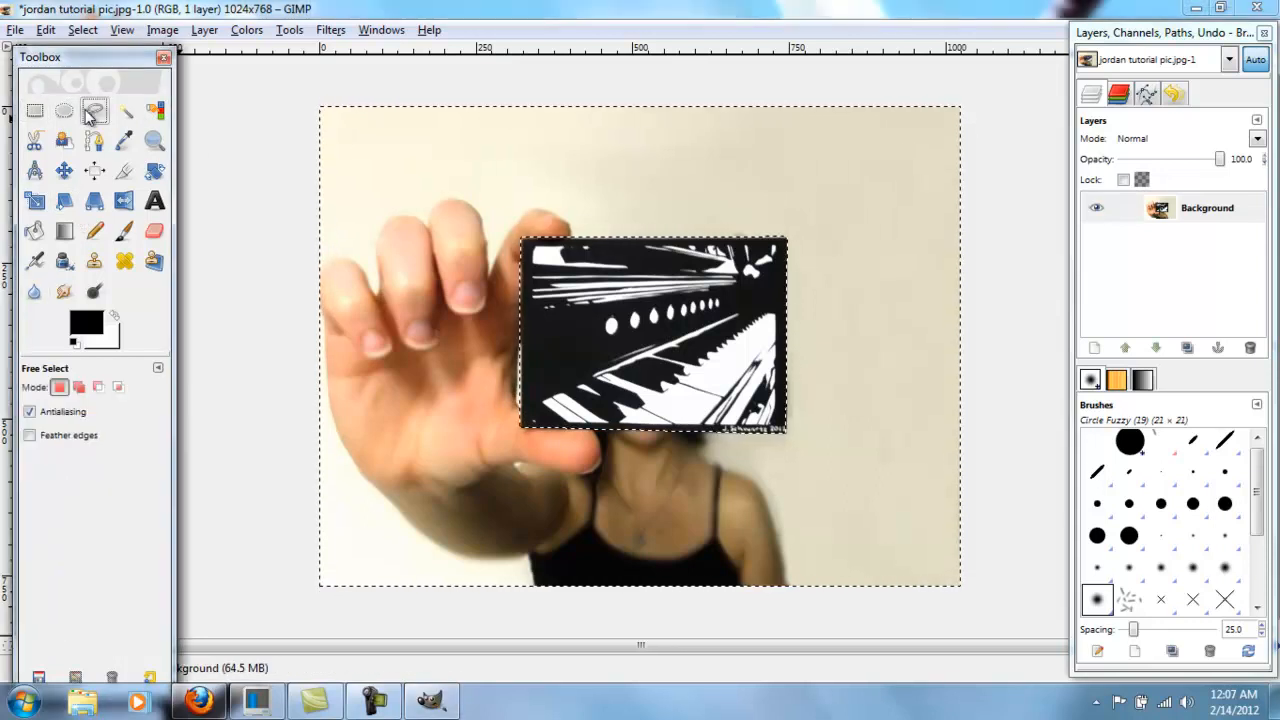
click(238, 120)
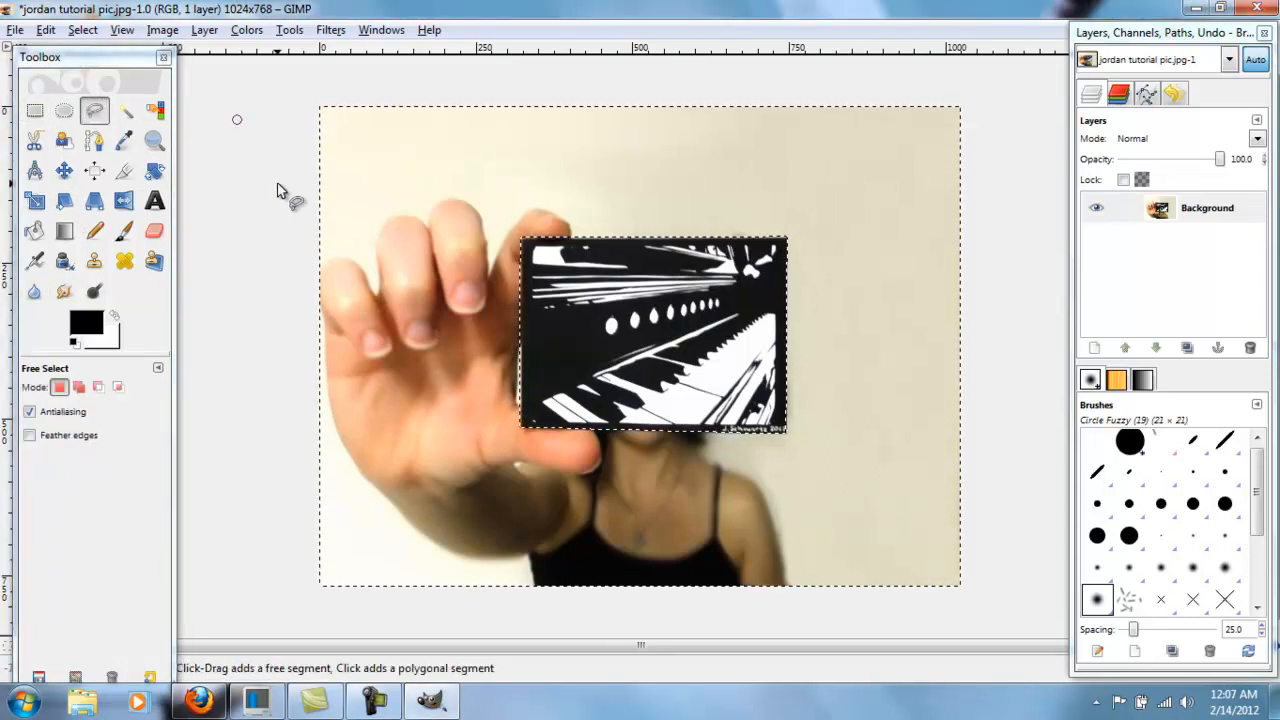
key(Escape)
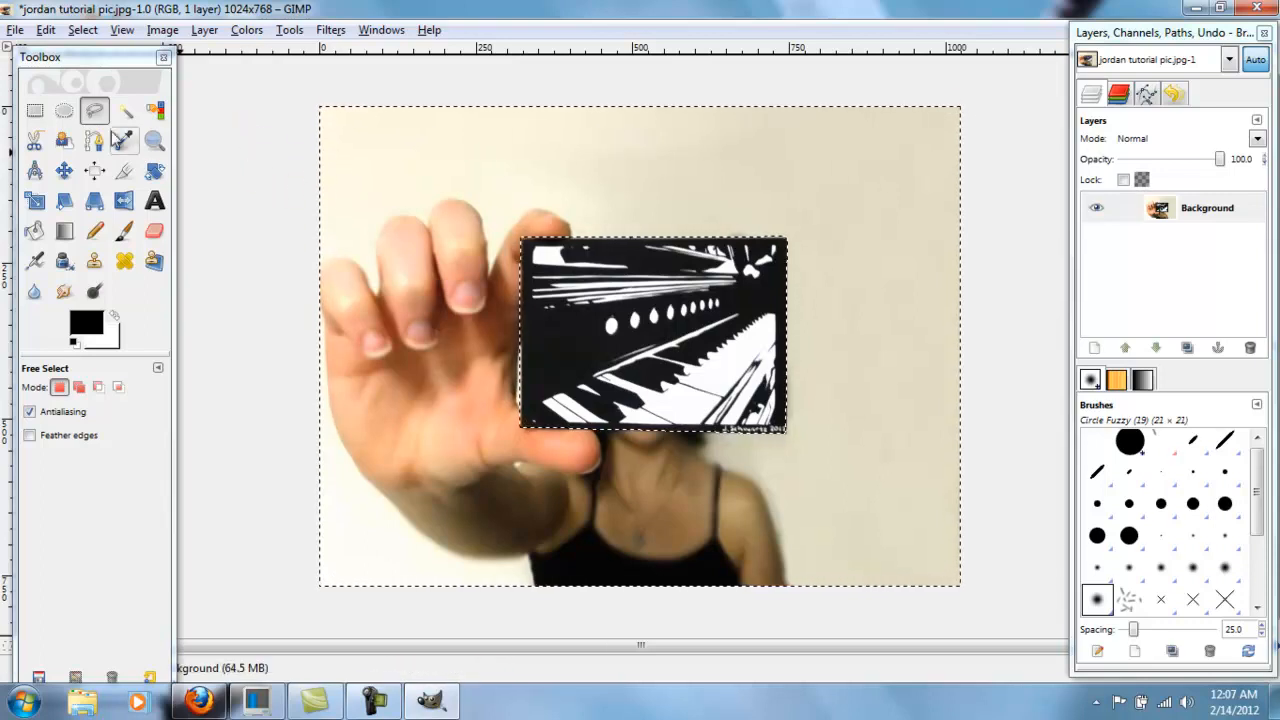
Step: Clear the selection surrounding the artwork and activate the Rectangle Select tool
click(37, 116)
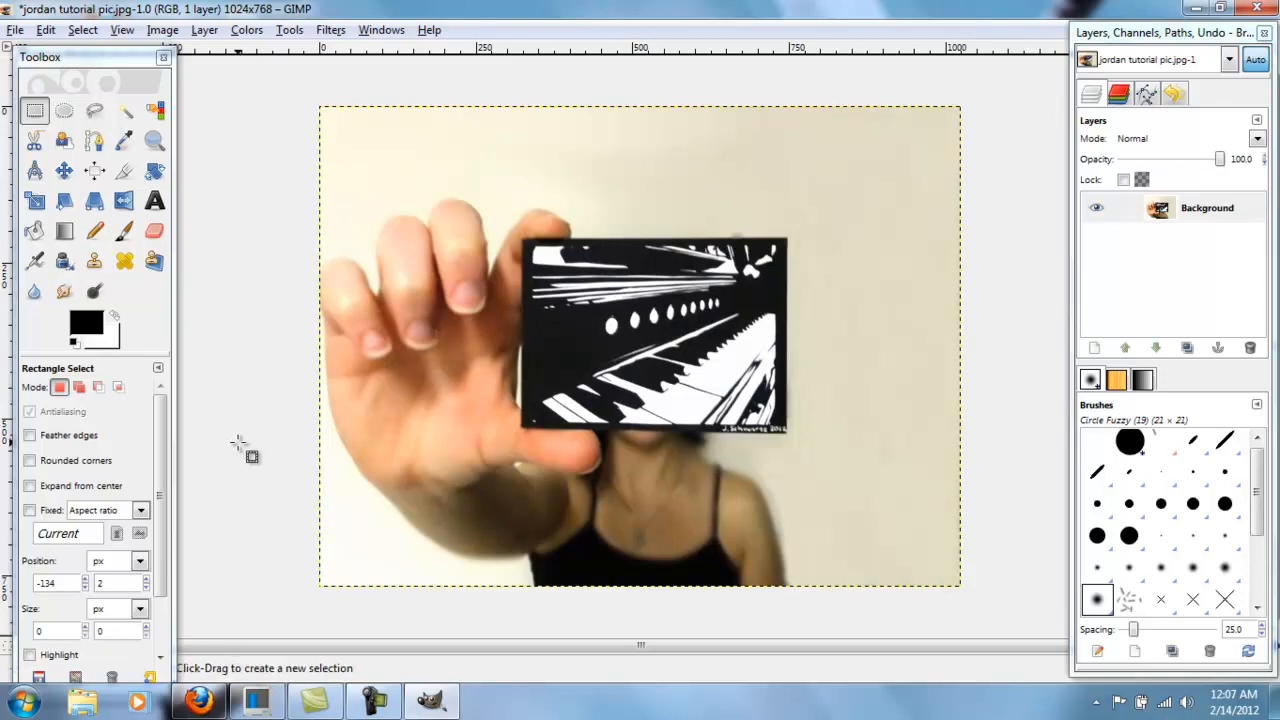
Step: Try Brightness-Contrast on the whole picture with brightness 20 and contrast 10
click(246, 30)
click(295, 120)
double_click(289, 118)
click(291, 144)
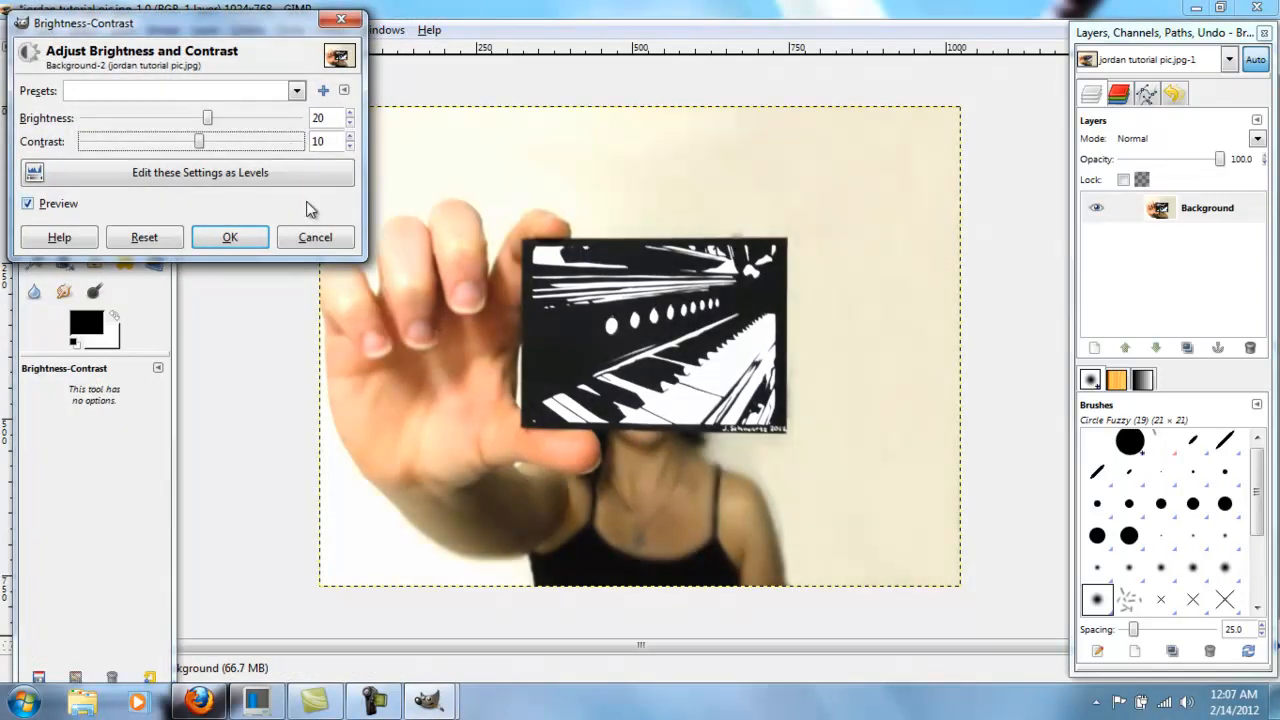
click(318, 239)
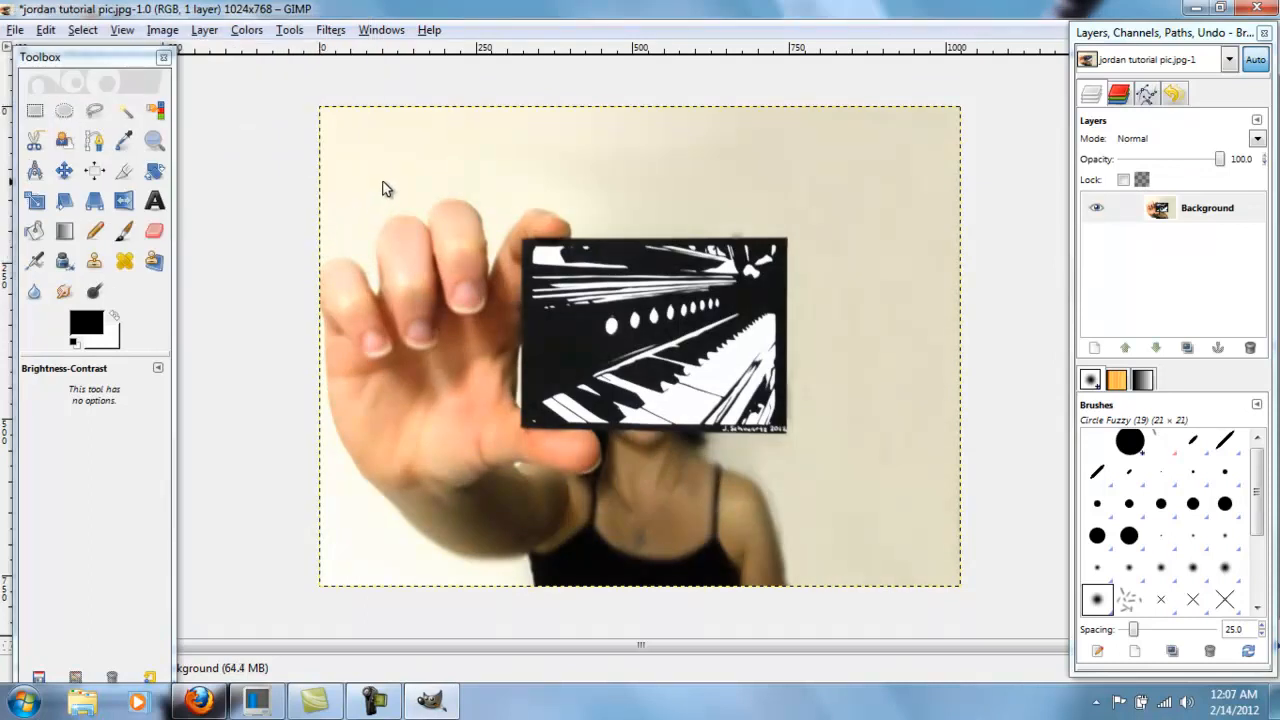
Step: Set up the Dodge/Burn tool for dodging with brush scale 10.00 and the Highlights range
click(95, 291)
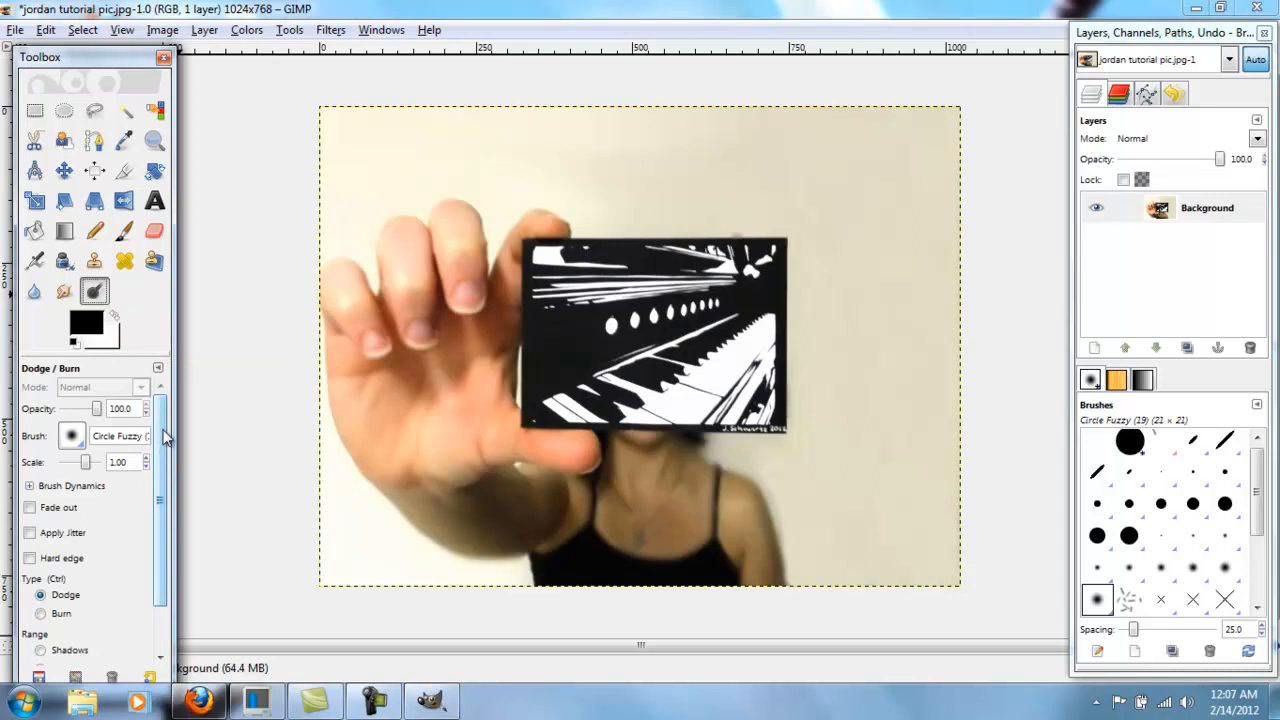
drag(92, 463, 160, 551)
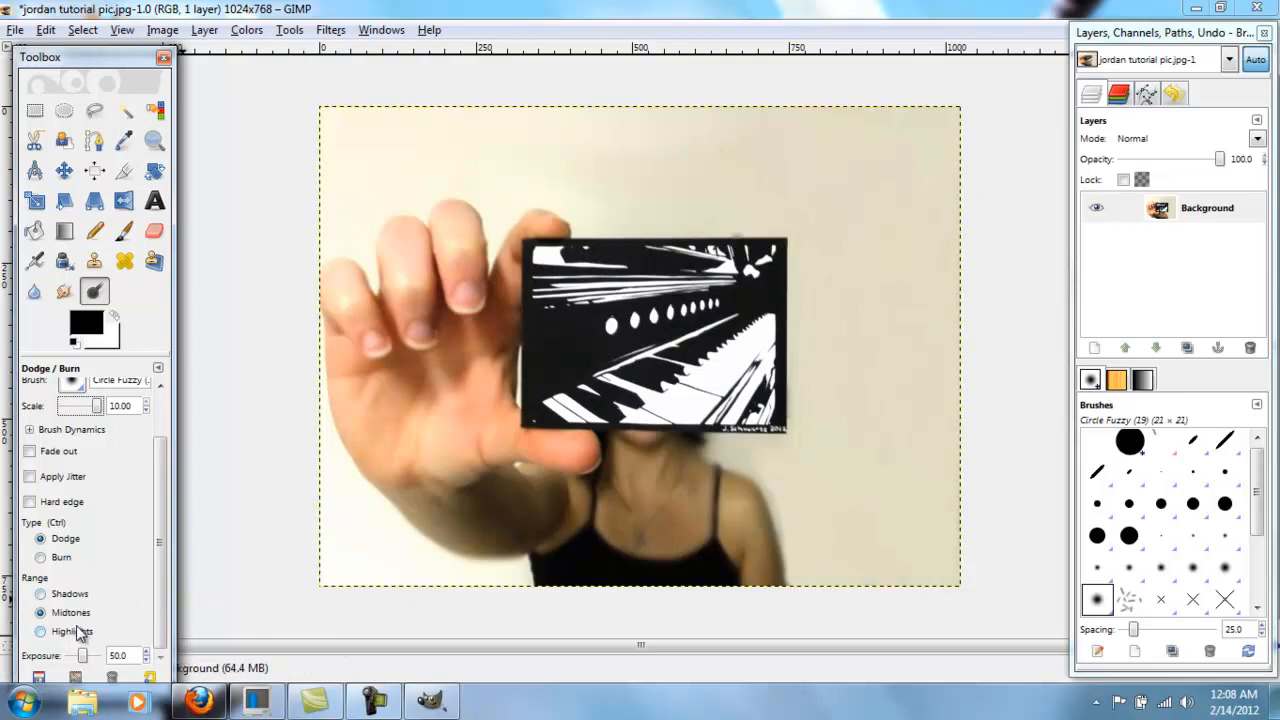
click(40, 632)
scroll(164, 531, up, 3)
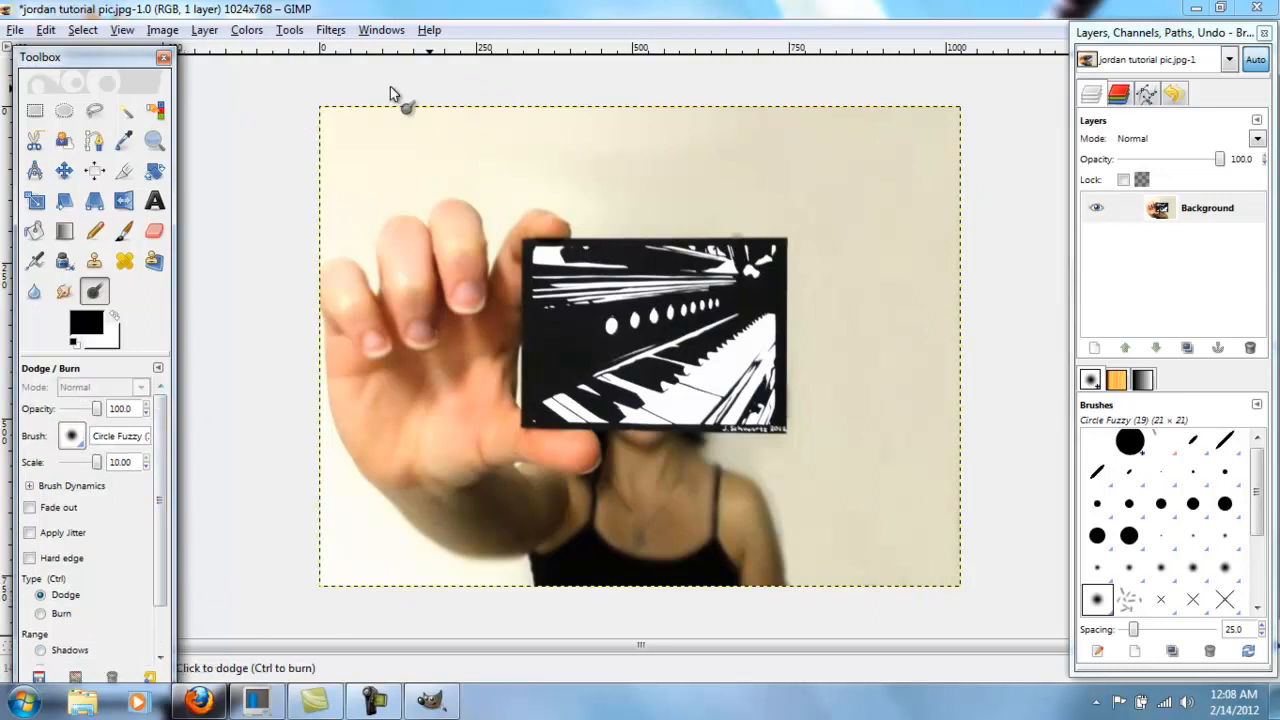
Step: Try lightening the wall background around the hand and artwork with Dodge strokes
mouse_move(895, 90)
mouse_down()
mouse_move(909, 270)
mouse_move(912, 121)
mouse_move(919, 167)
mouse_move(900, 468)
mouse_move(912, 144)
mouse_move(944, 601)
mouse_move(937, 566)
mouse_move(883, 552)
mouse_move(834, 592)
mouse_move(801, 566)
mouse_move(812, 562)
mouse_move(790, 522)
mouse_up()
mouse_move(728, 472)
mouse_down()
mouse_move(834, 466)
mouse_move(822, 435)
mouse_move(869, 460)
mouse_move(846, 293)
mouse_move(829, 456)
mouse_move(830, 250)
mouse_move(854, 284)
mouse_move(854, 129)
mouse_move(879, 259)
mouse_move(840, 236)
mouse_move(835, 285)
mouse_move(647, 130)
mouse_move(922, 137)
mouse_move(679, 155)
mouse_move(812, 158)
mouse_move(842, 184)
mouse_move(745, 192)
mouse_move(781, 211)
mouse_move(520, 207)
mouse_move(645, 188)
mouse_move(479, 177)
mouse_move(544, 126)
mouse_move(449, 104)
mouse_up()
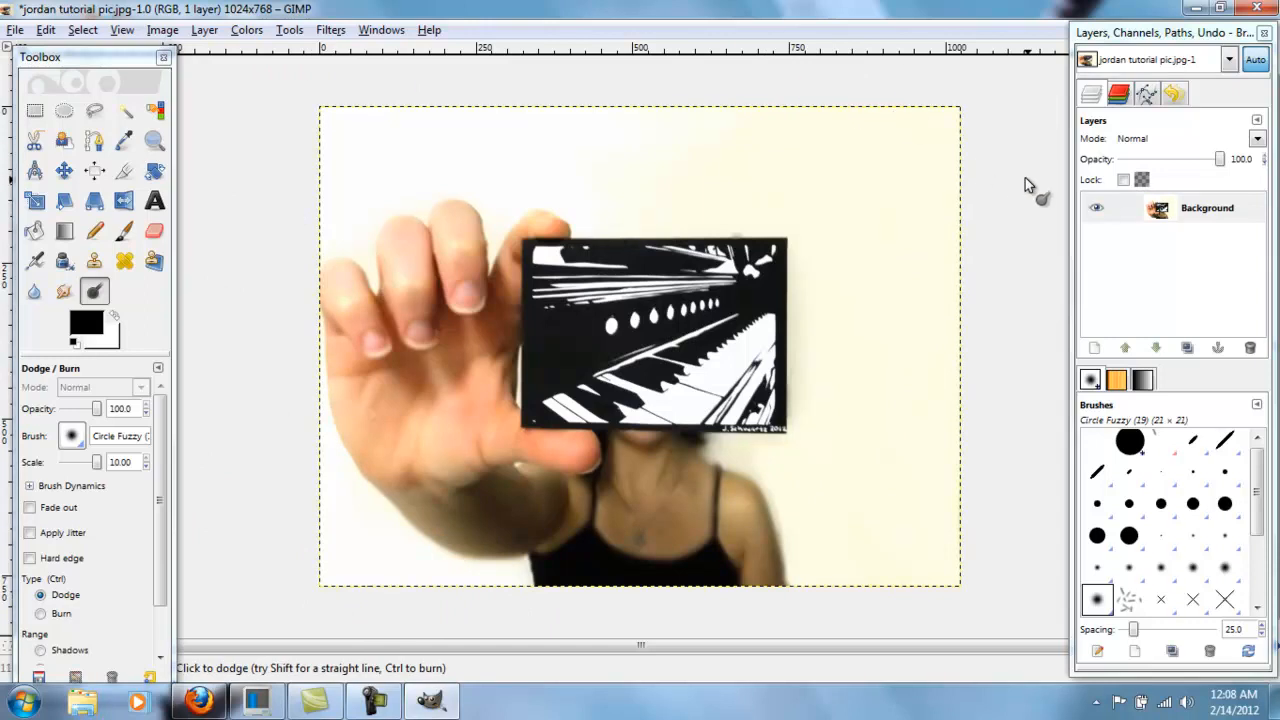
key(ctrl+z)
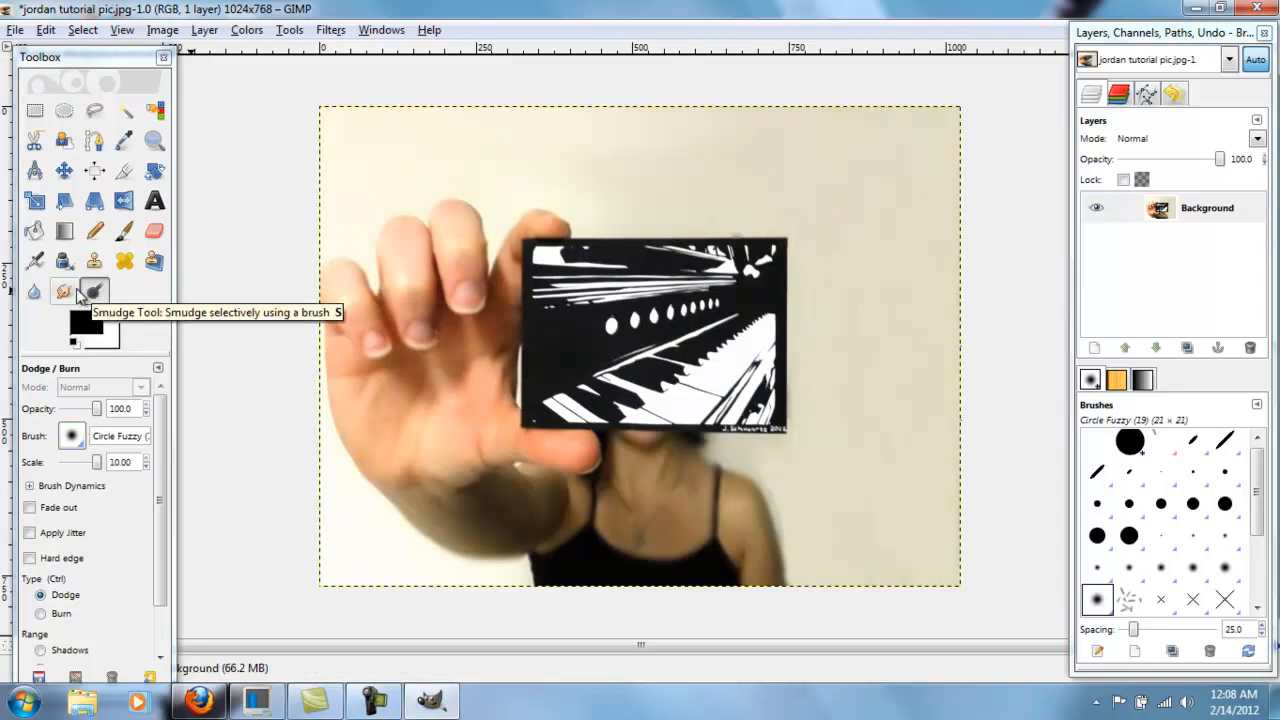
Step: Try cloning from the wall beside the artwork's upper right onto the wall above the hand
click(93, 262)
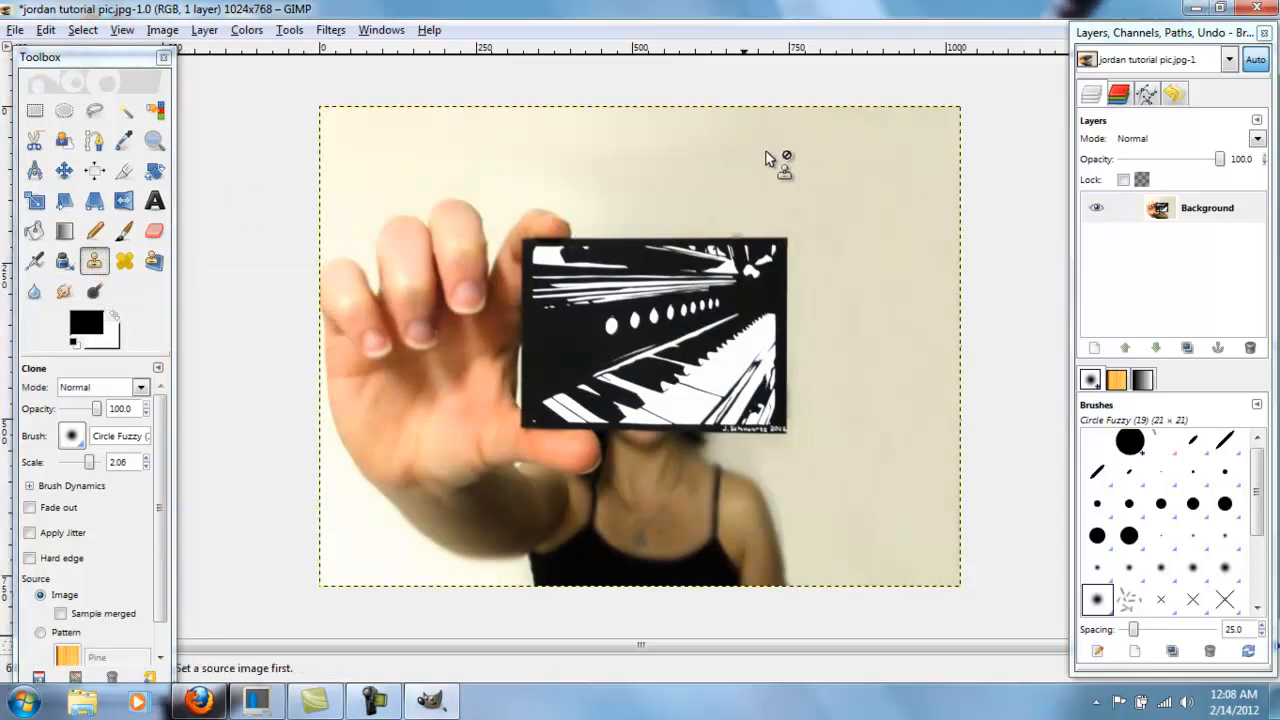
ctrl+click(860, 183)
mouse_move(608, 120)
mouse_down()
mouse_move(617, 129)
mouse_move(400, 163)
mouse_move(545, 182)
mouse_up()
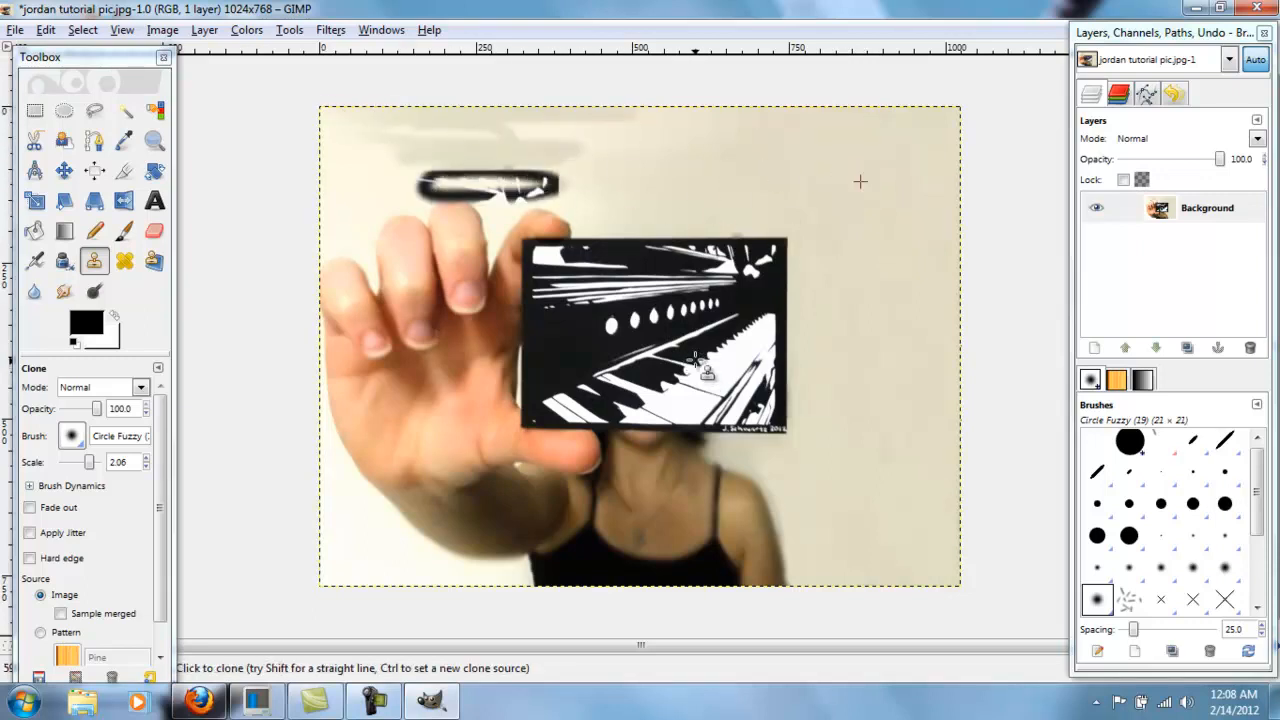
key(ctrl+z)
key(ctrl+z)
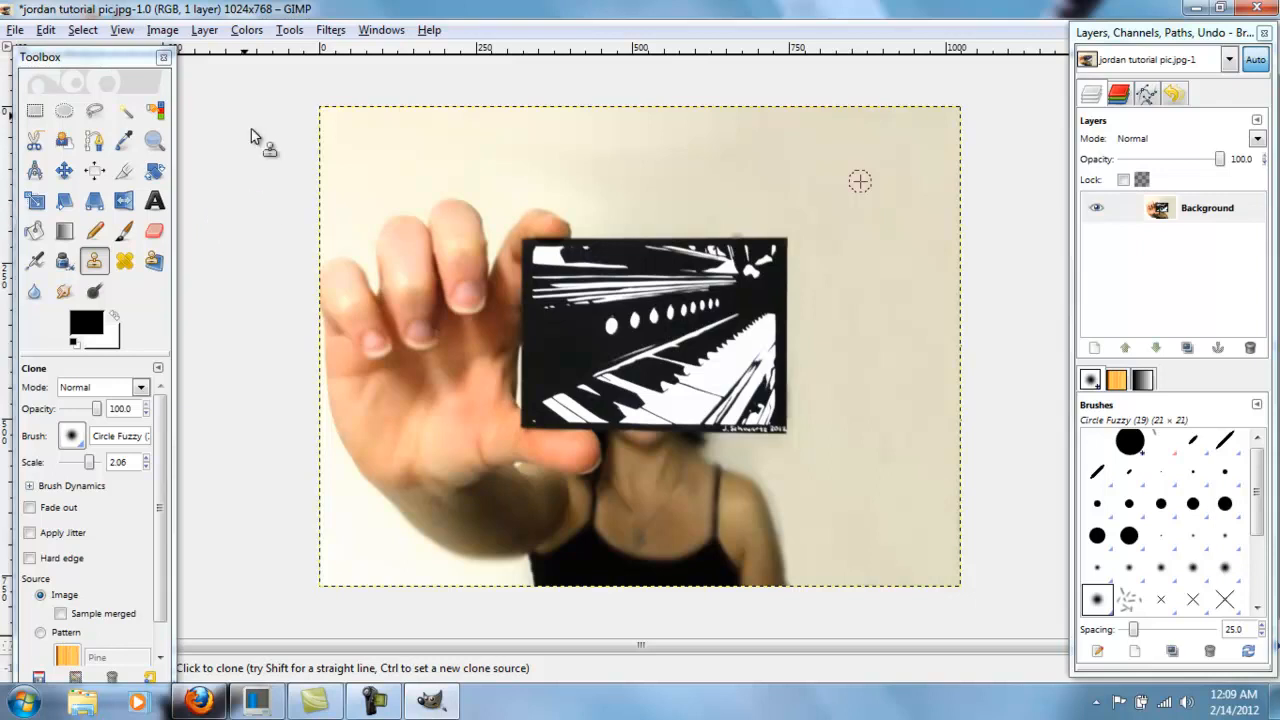
Step: Try cropping the image to an 875 × 592 px rectangular selection starting at 134, 86
click(159, 34)
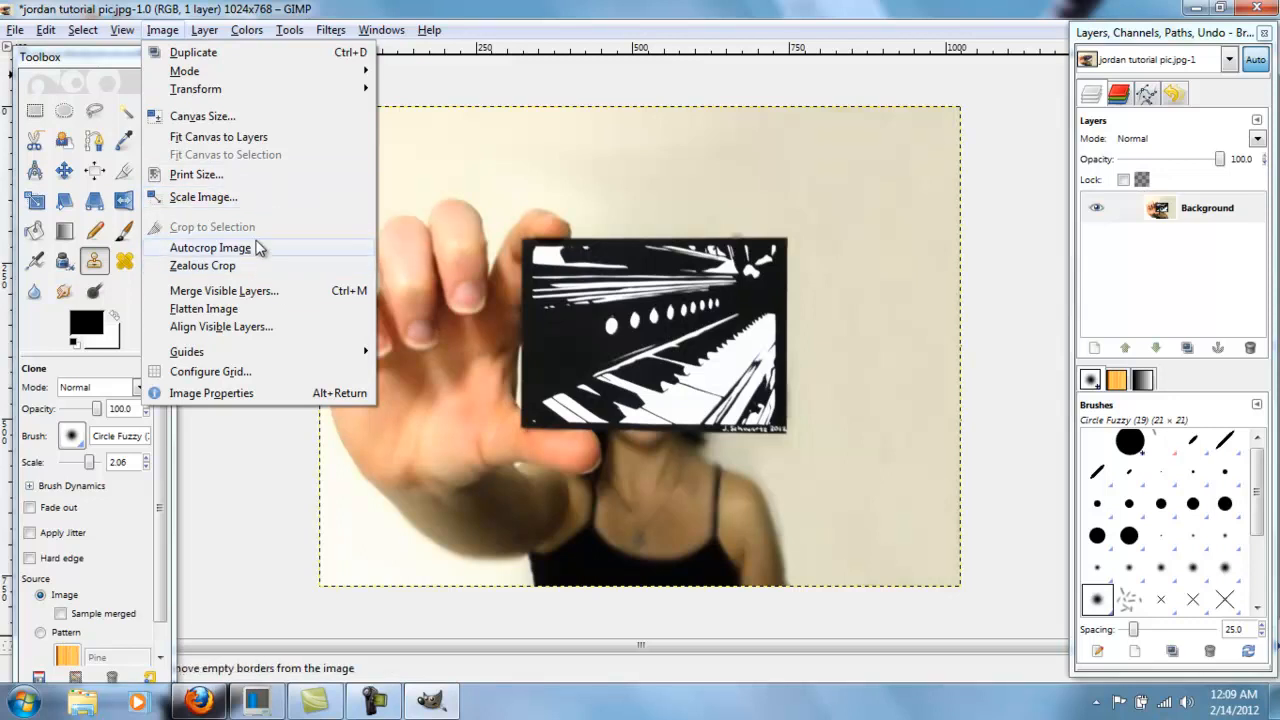
click(267, 5)
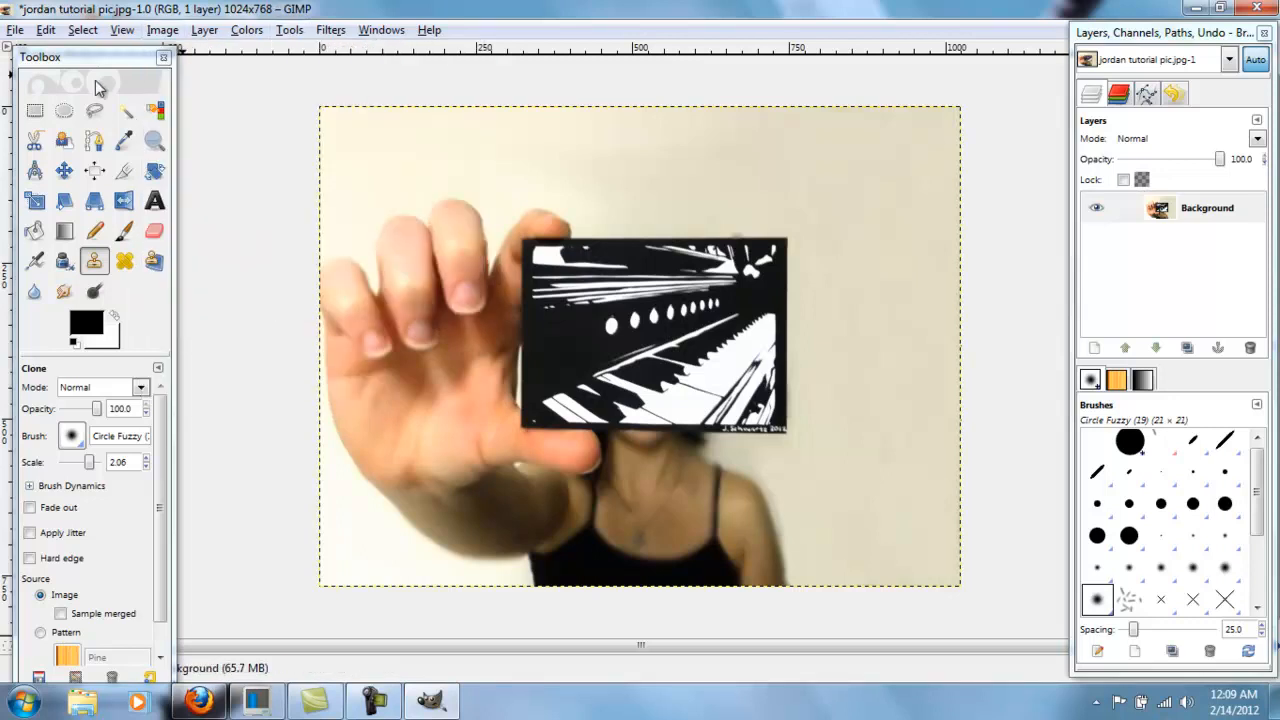
click(35, 112)
drag(403, 142, 828, 530)
drag(806, 160, 927, 176)
click(162, 30)
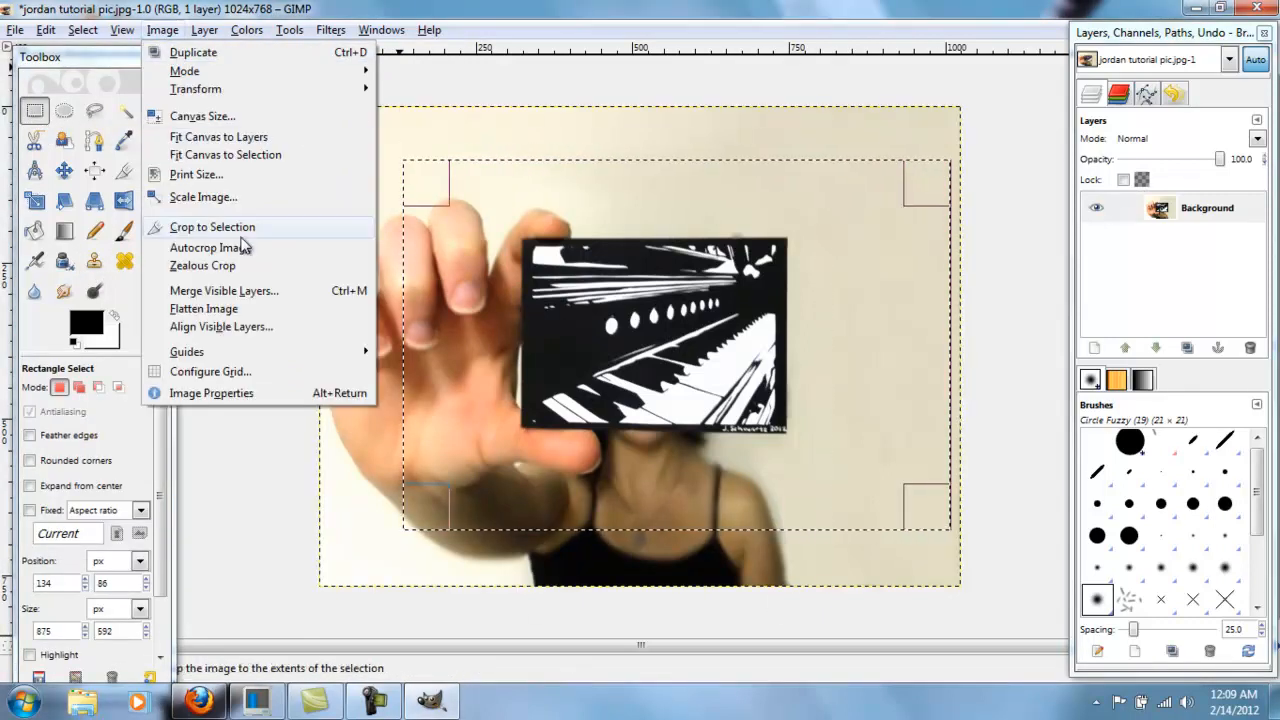
click(238, 223)
key(ctrl+z)
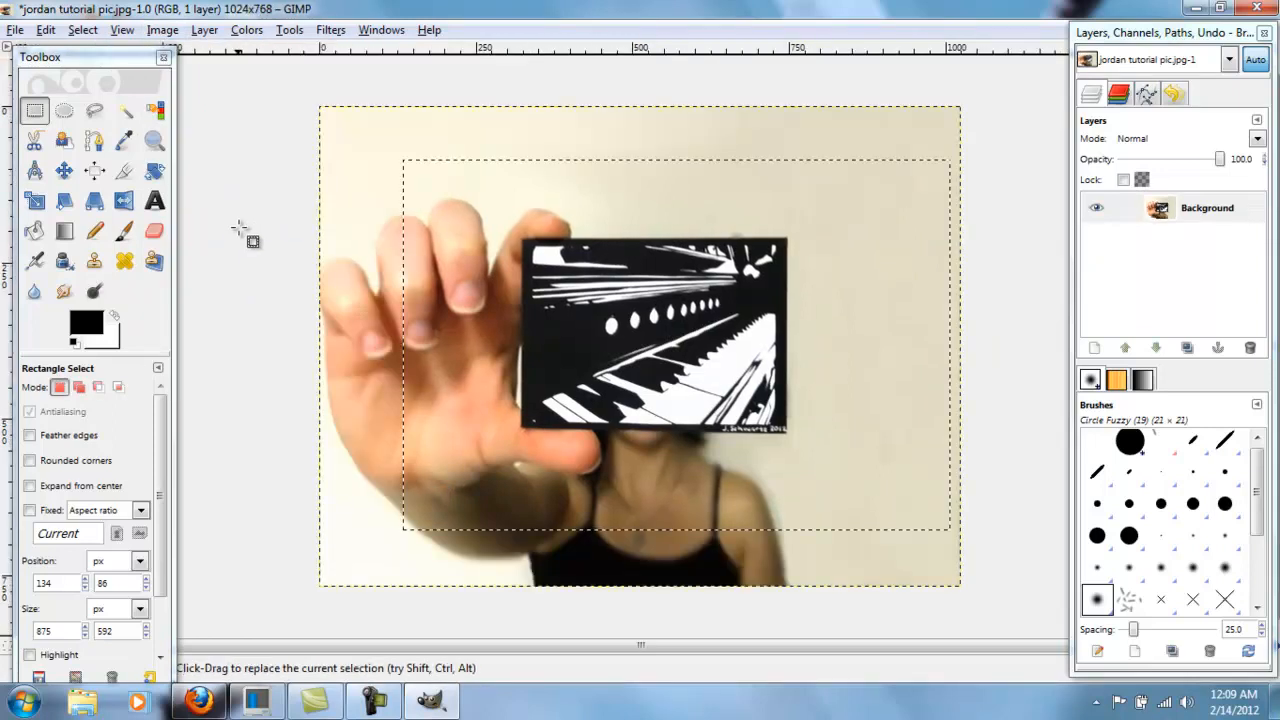
click(231, 108)
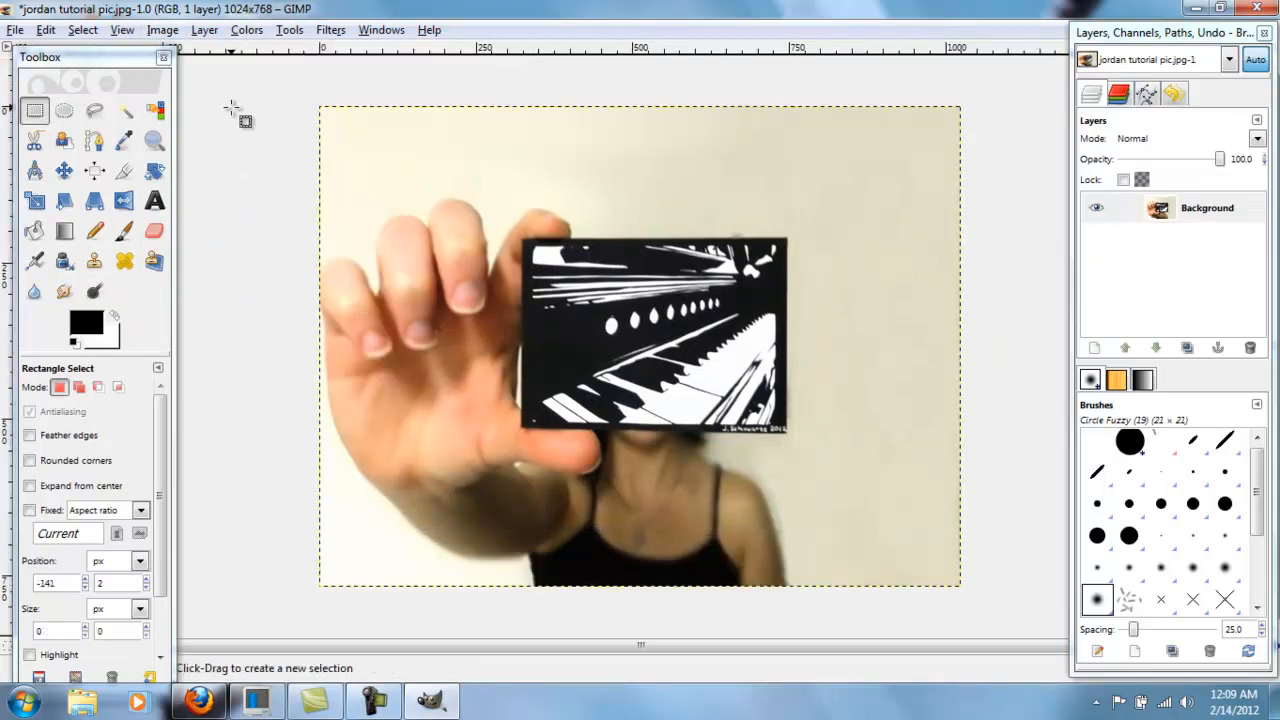
Step: Try cloning from the wall just above the artwork onto the wall to its right
click(103, 270)
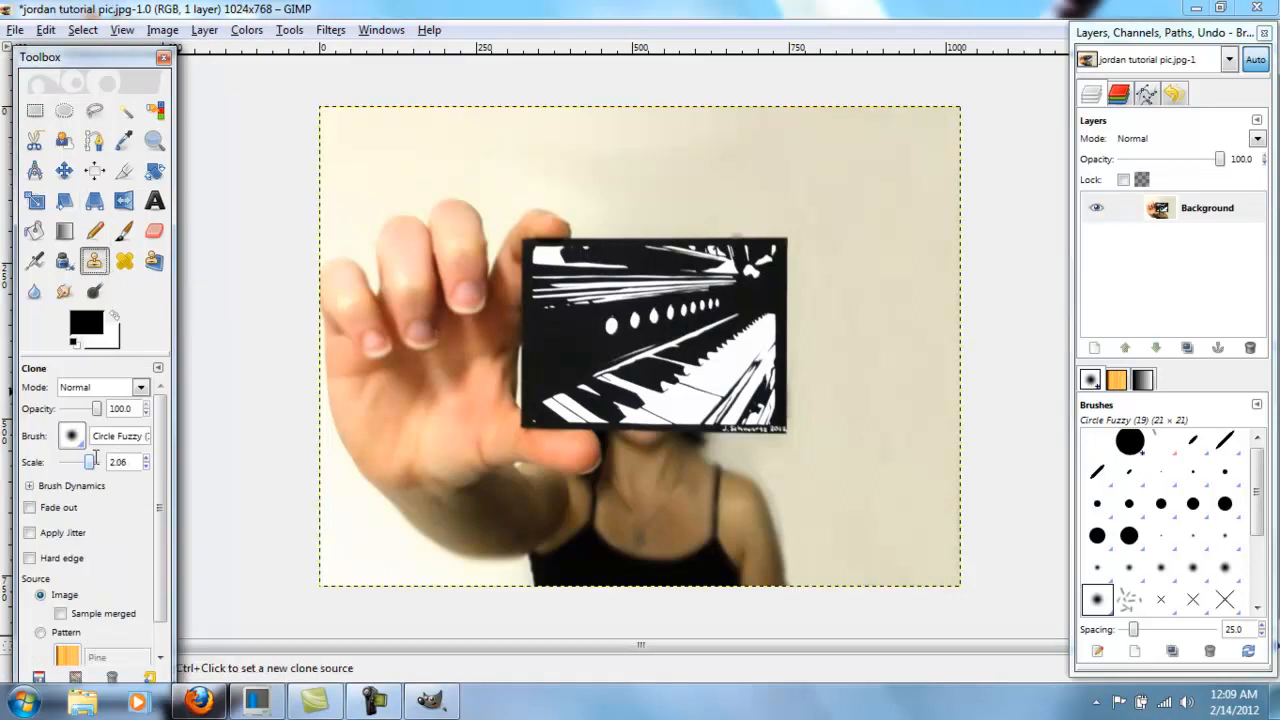
ctrl+click(675, 187)
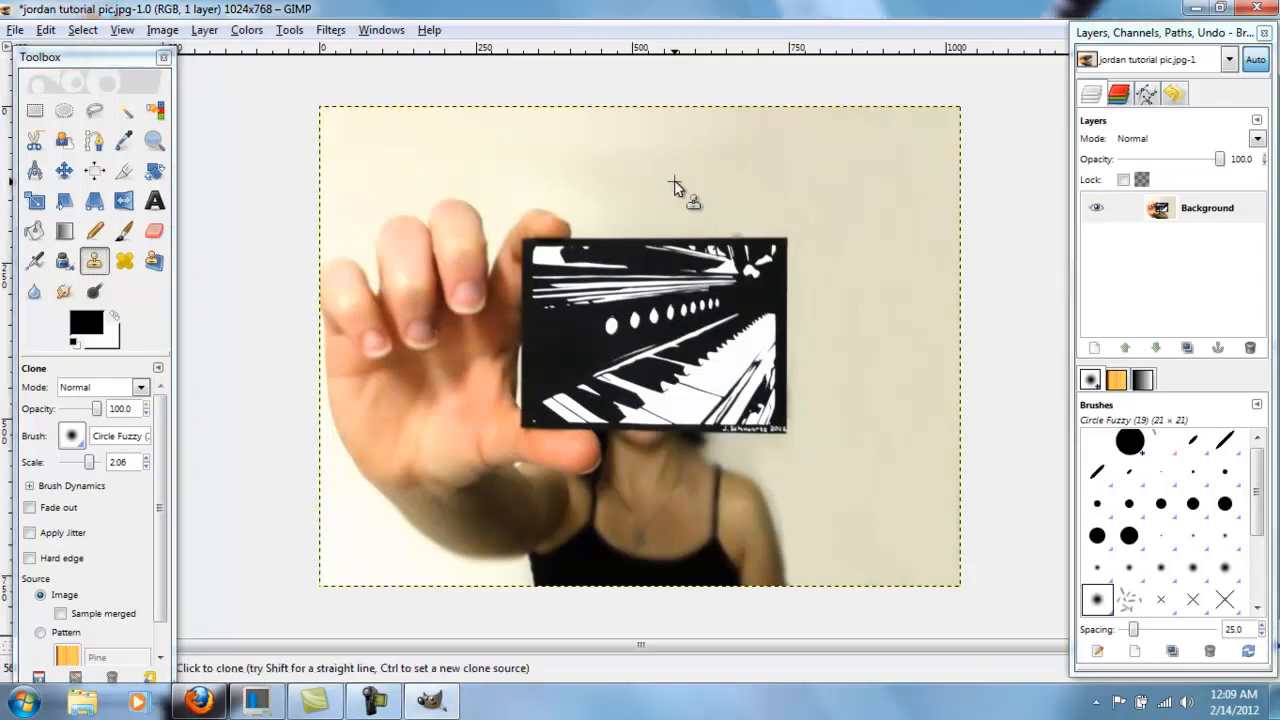
mouse_move(890, 225)
mouse_down()
mouse_move(886, 294)
mouse_move(910, 228)
mouse_up()
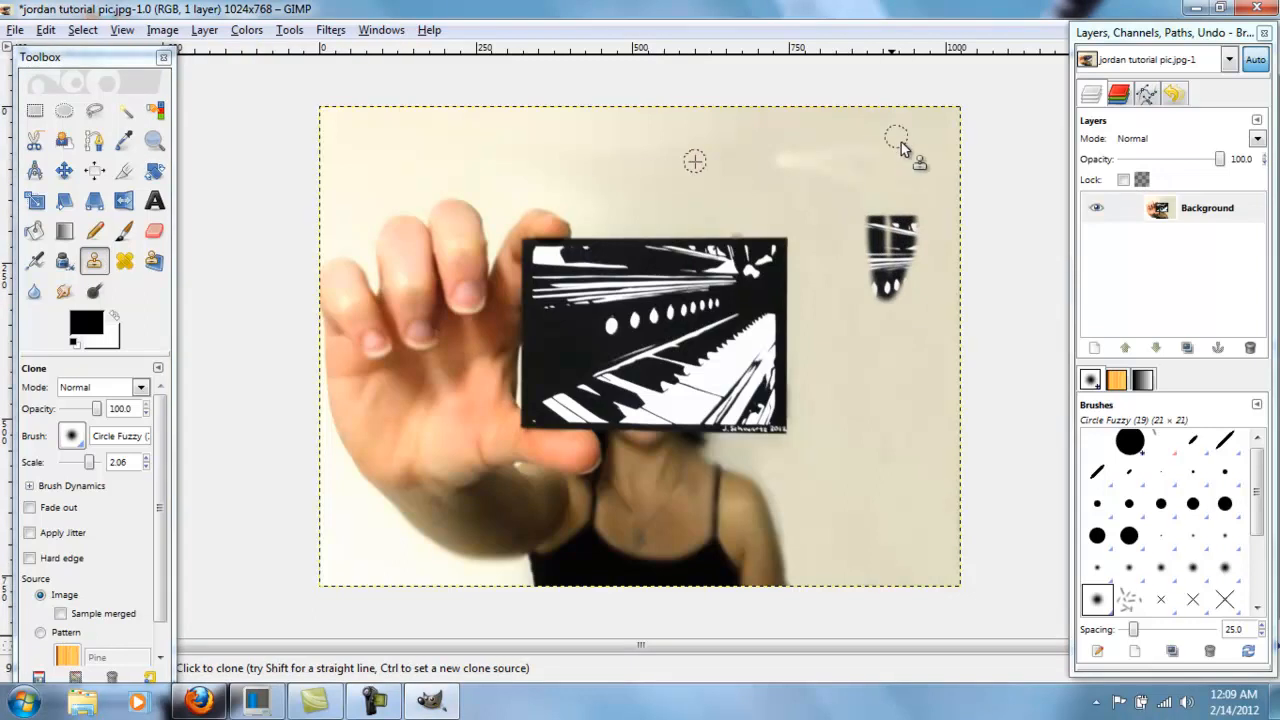
key(ctrl+z)
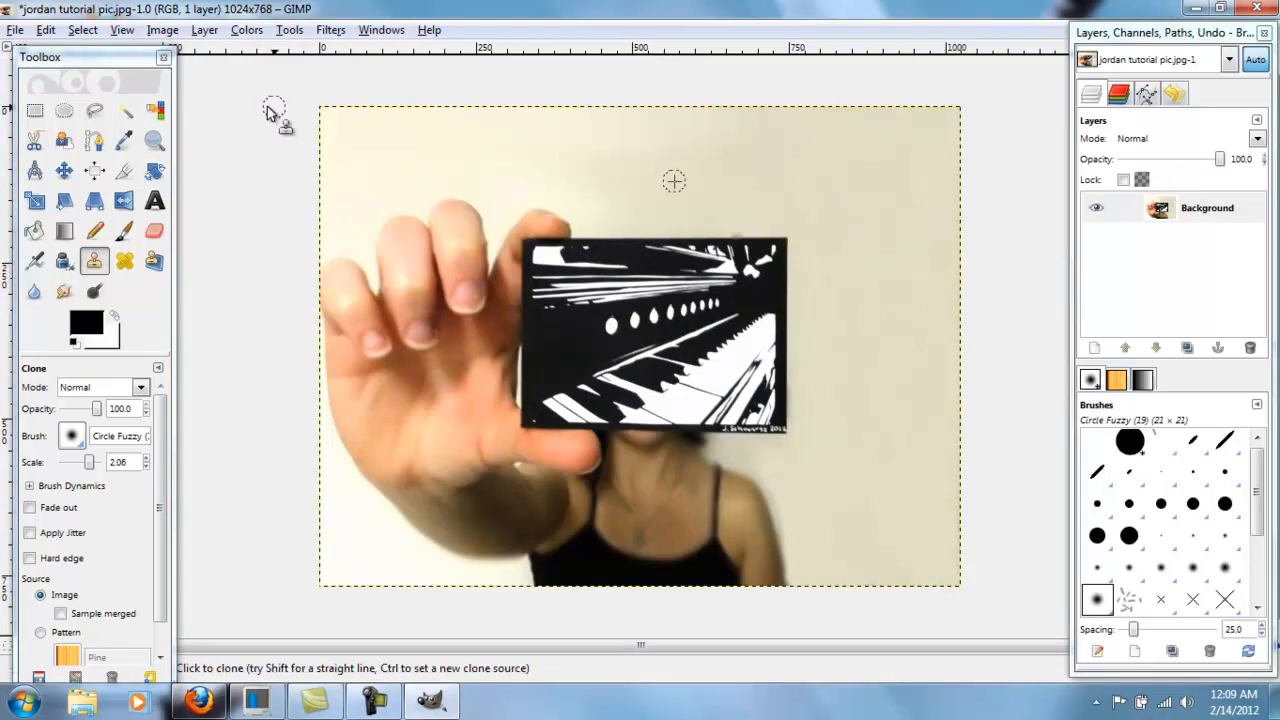
click(35, 110)
click(237, 108)
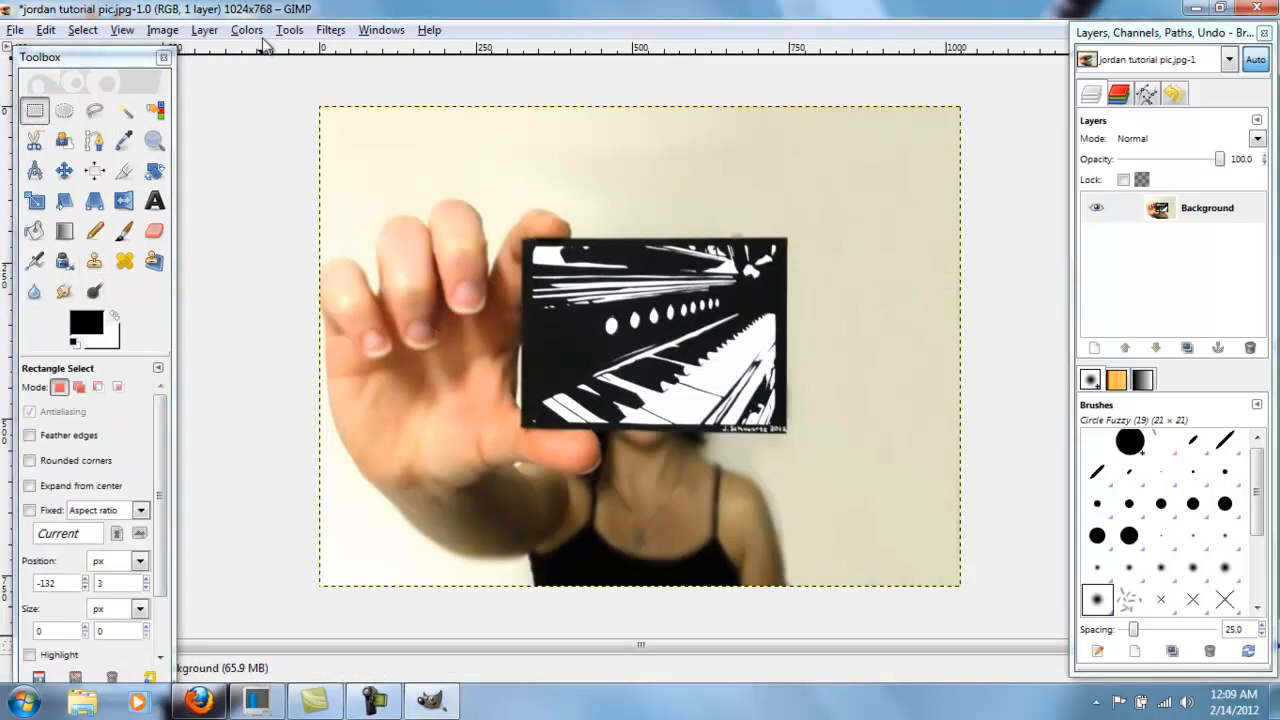
Step: Try adjusting the white input level of the Value channel with Levels
click(246, 30)
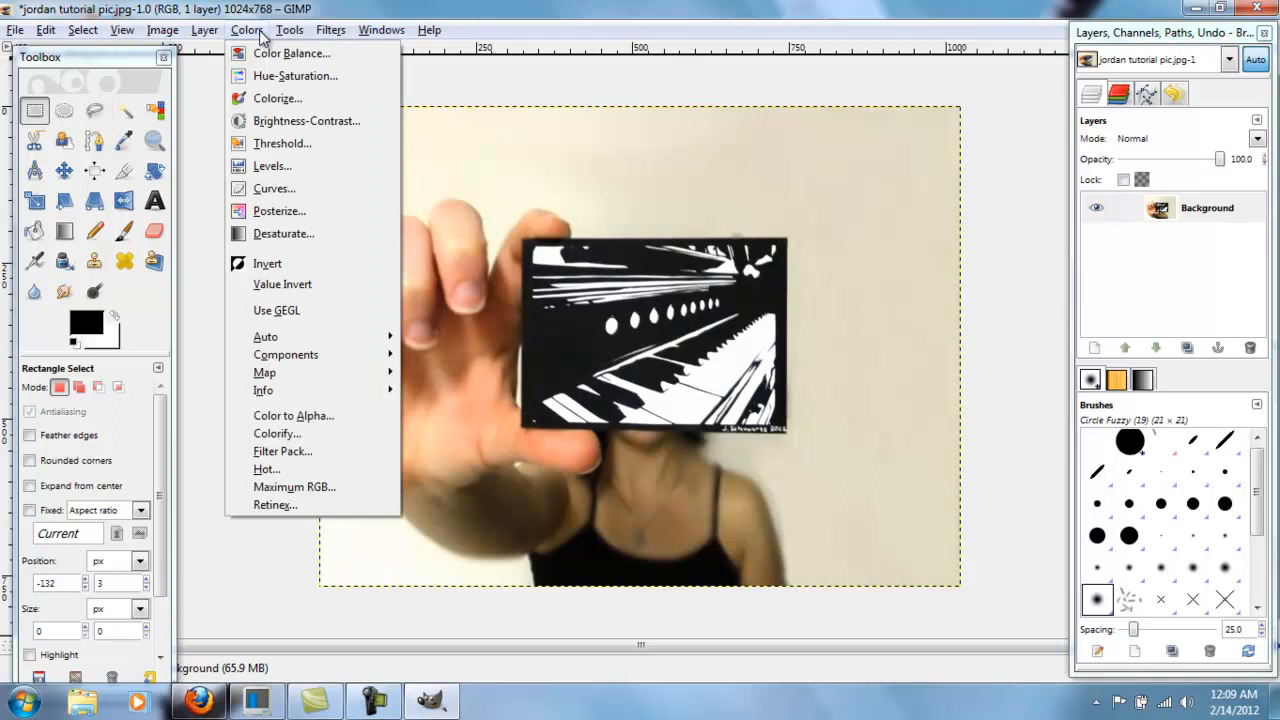
click(258, 33)
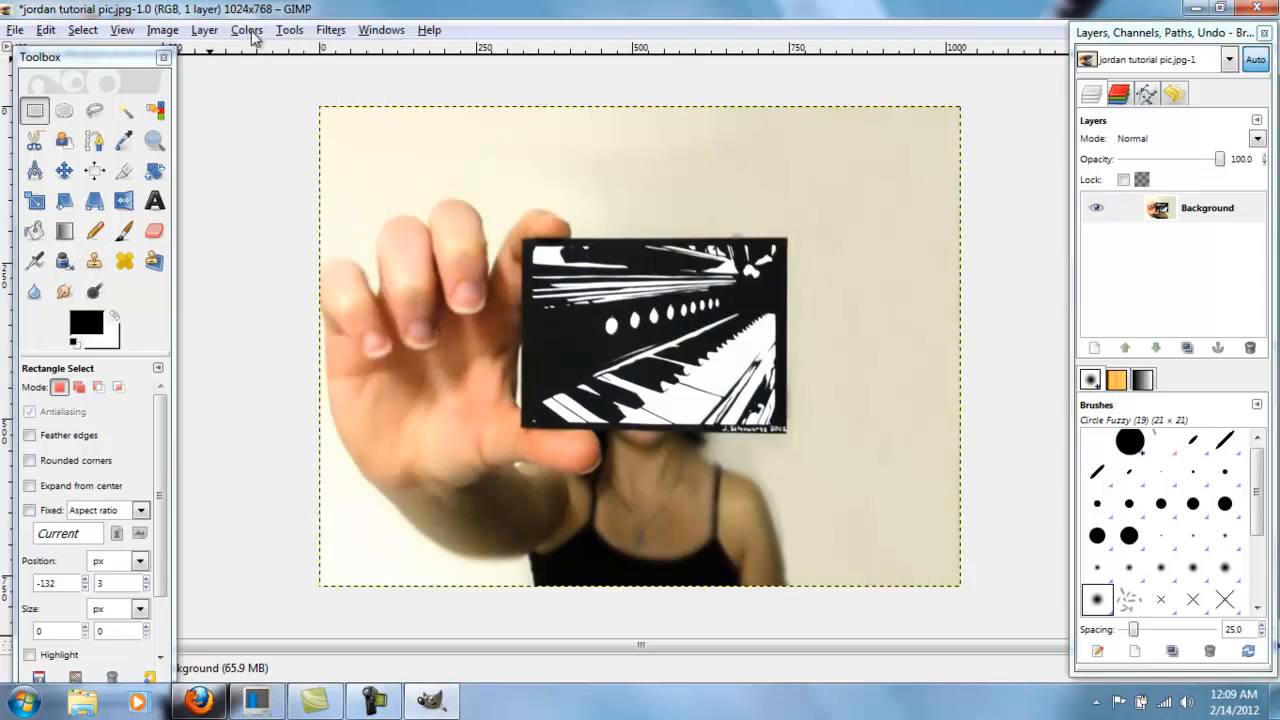
click(247, 30)
click(322, 173)
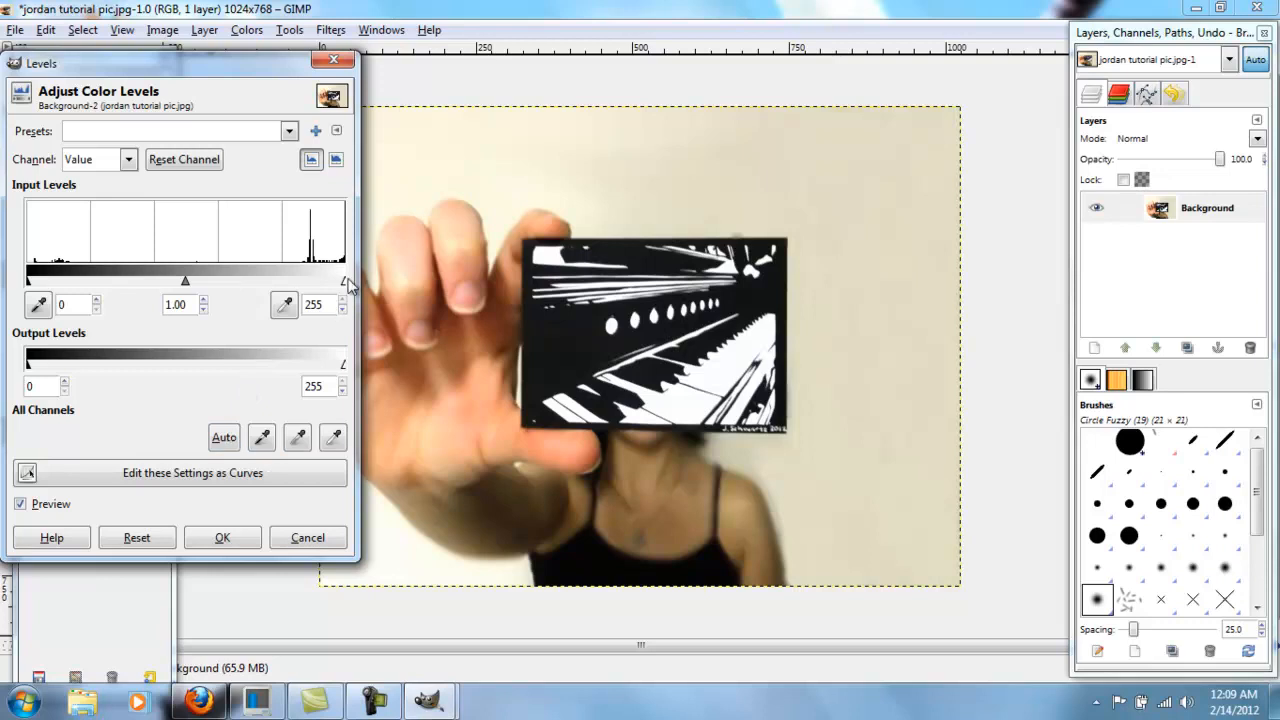
drag(306, 282, 390, 287)
click(307, 539)
Step: Try raised highlights on the Value curve, reset it, and apply a curve darkening the shadows with a point at about x 46, y 31
click(253, 30)
click(262, 189)
drag(302, 202, 302, 177)
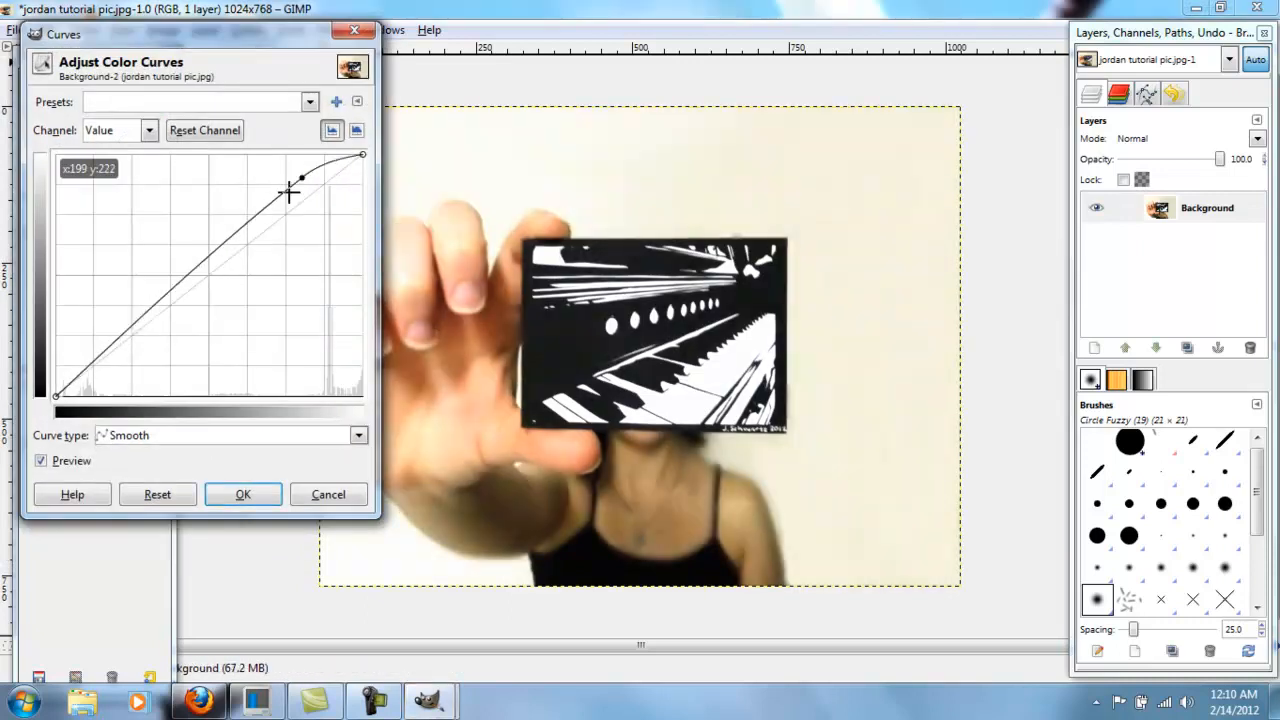
drag(144, 318, 144, 371)
click(155, 494)
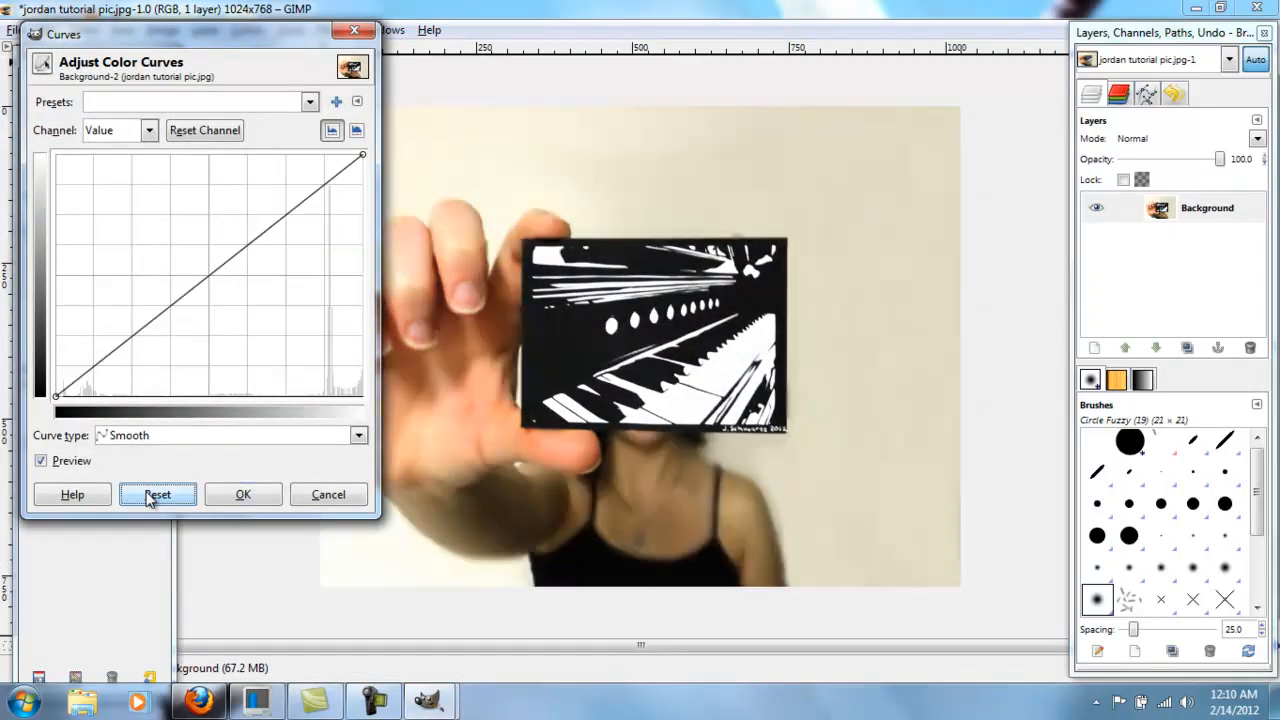
click(109, 365)
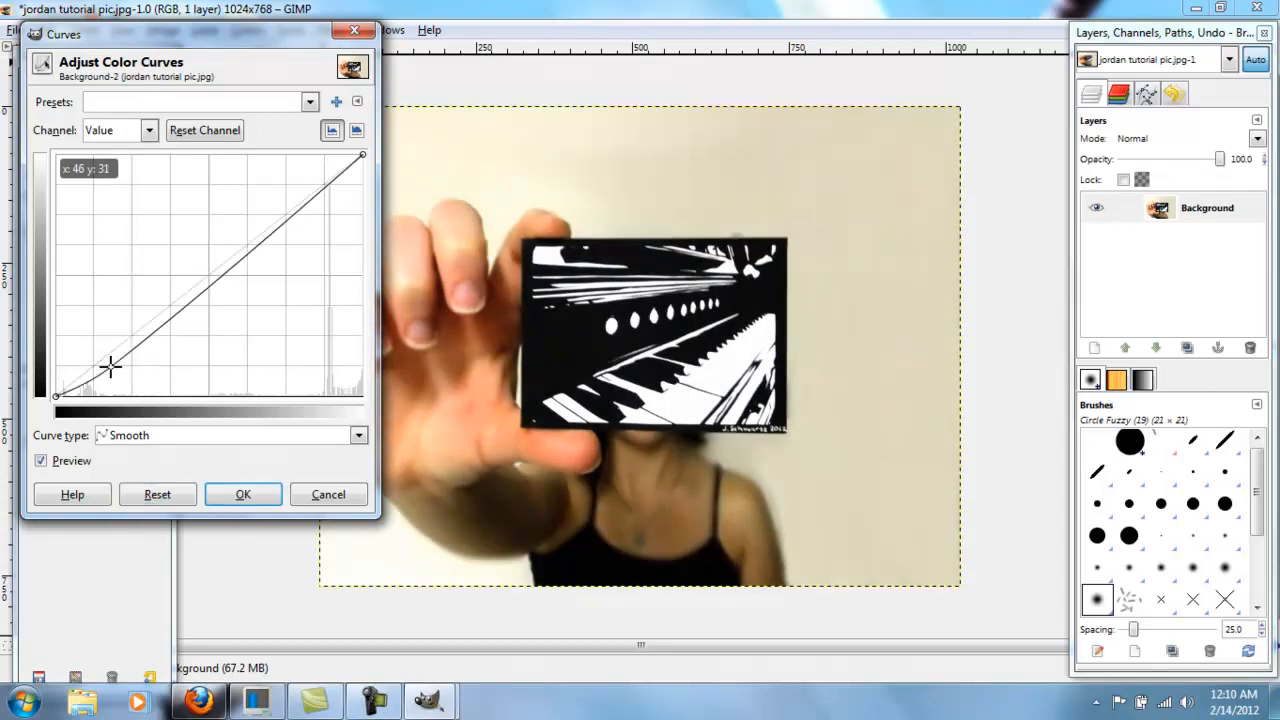
drag(110, 367, 109, 367)
click(243, 494)
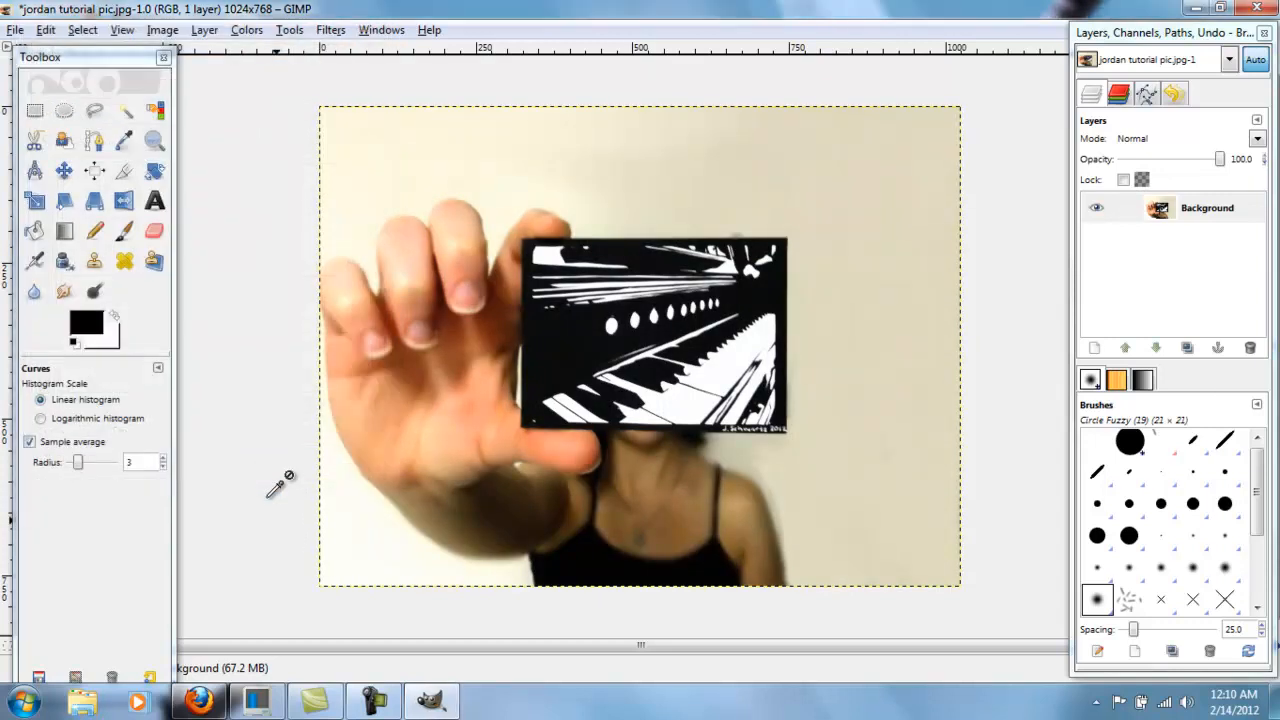
Step: Try Brightness-Contrast with brightness 20, comparing contrast 20 with contrast 10
click(250, 30)
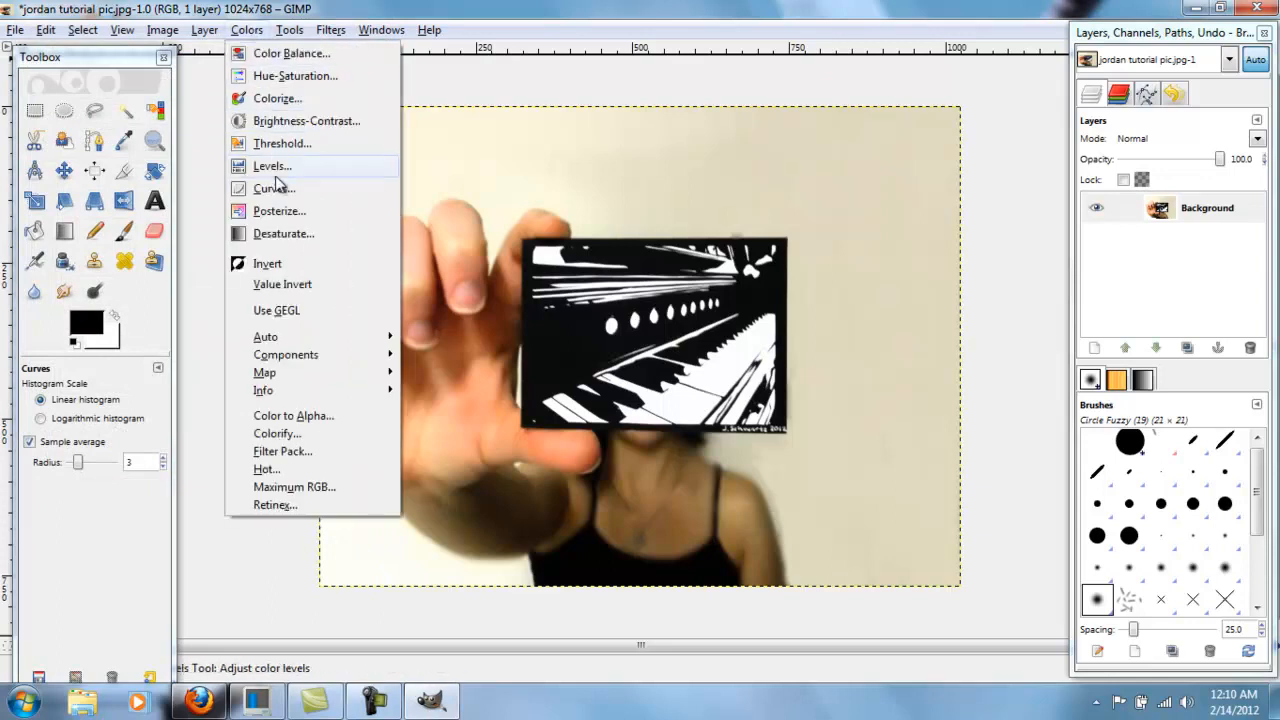
click(290, 122)
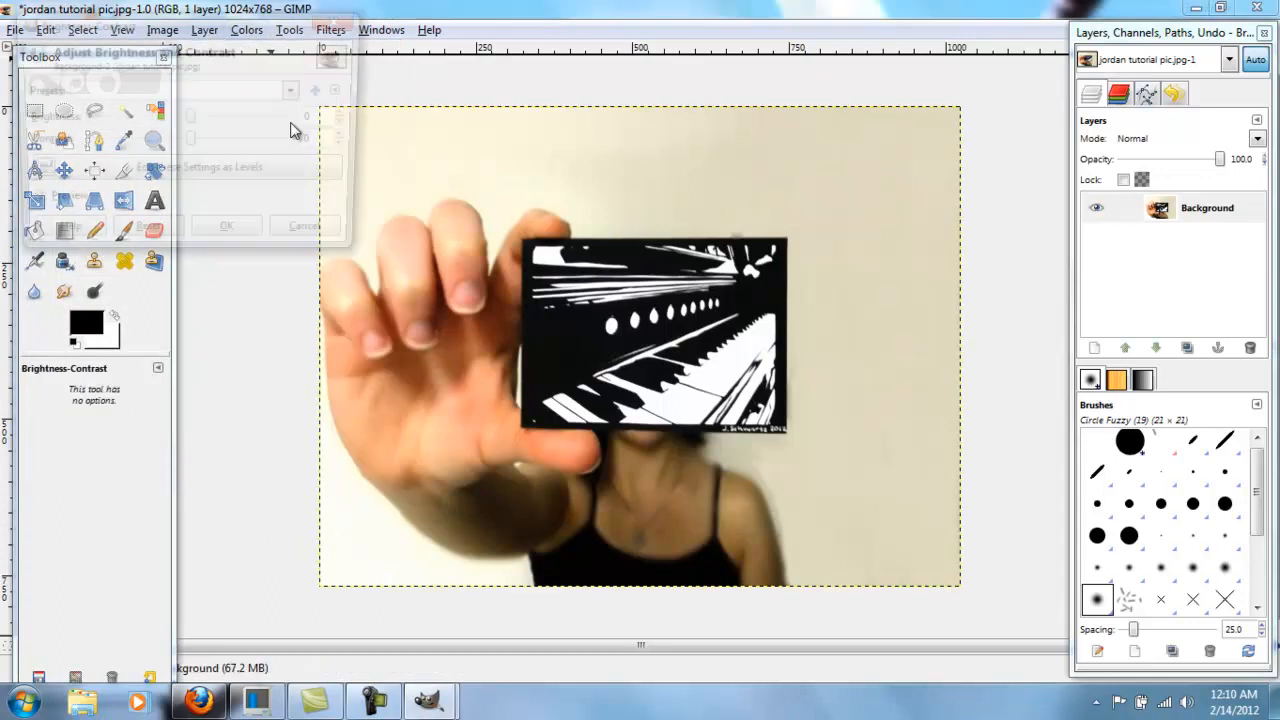
drag(275, 122, 278, 118)
click(278, 118)
click(284, 143)
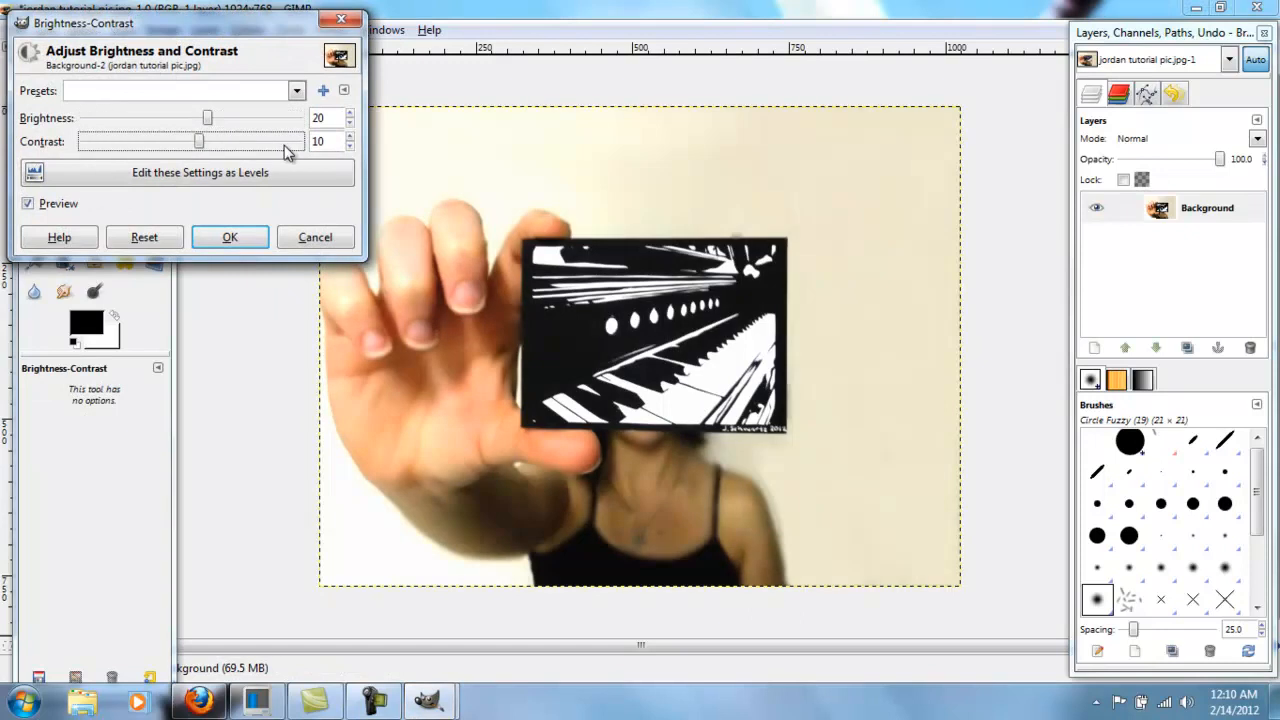
click(287, 143)
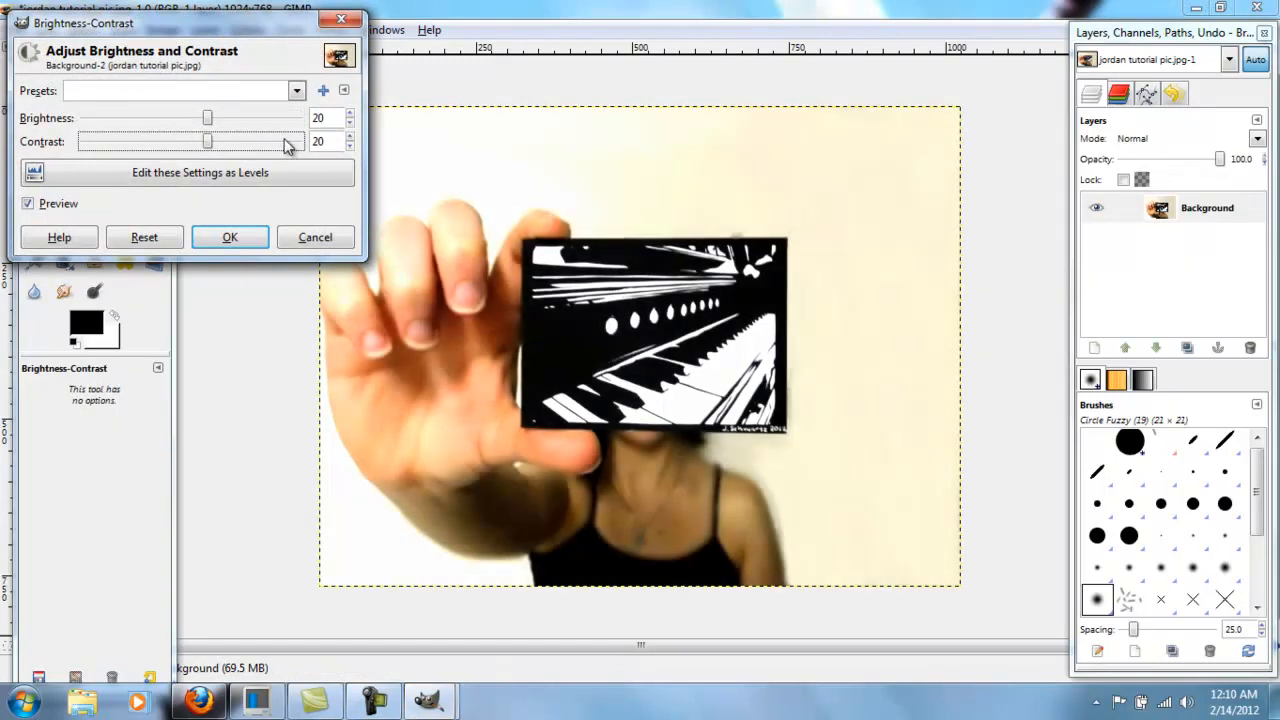
click(180, 146)
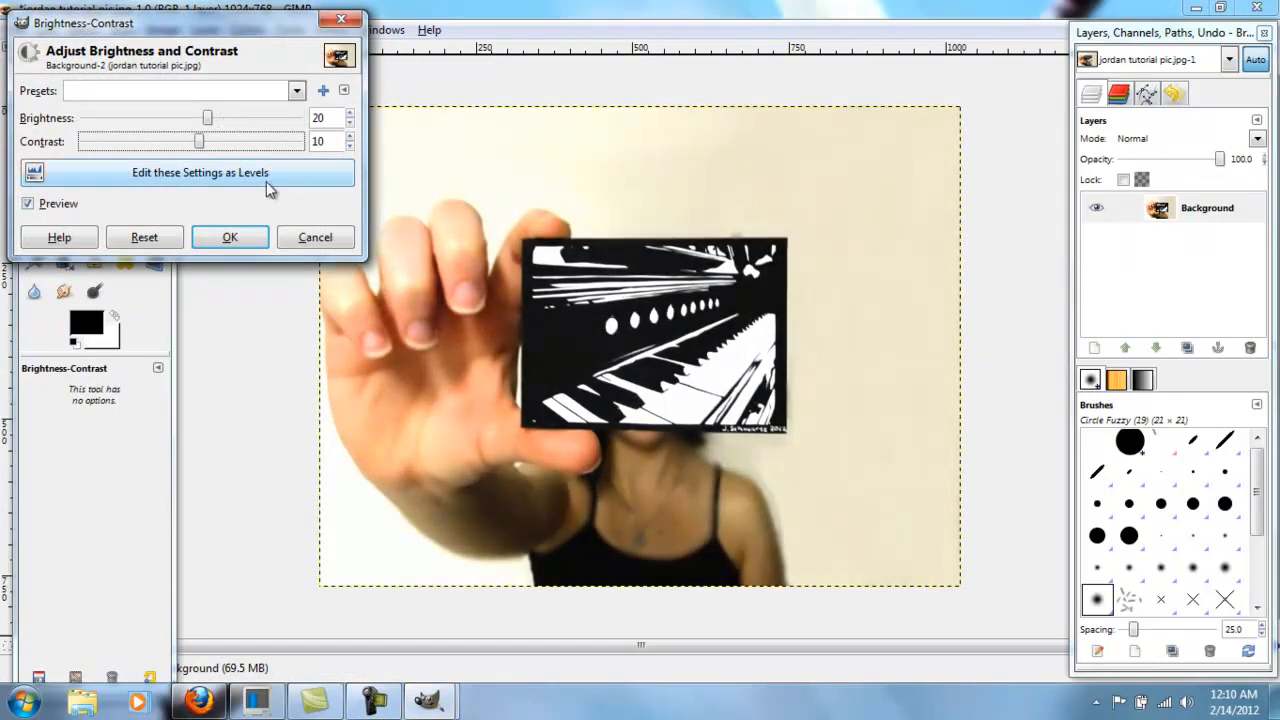
click(315, 237)
Step: Try Hue-Saturation on the whole image with the master saturation at -100, and reset the adjustment
click(245, 32)
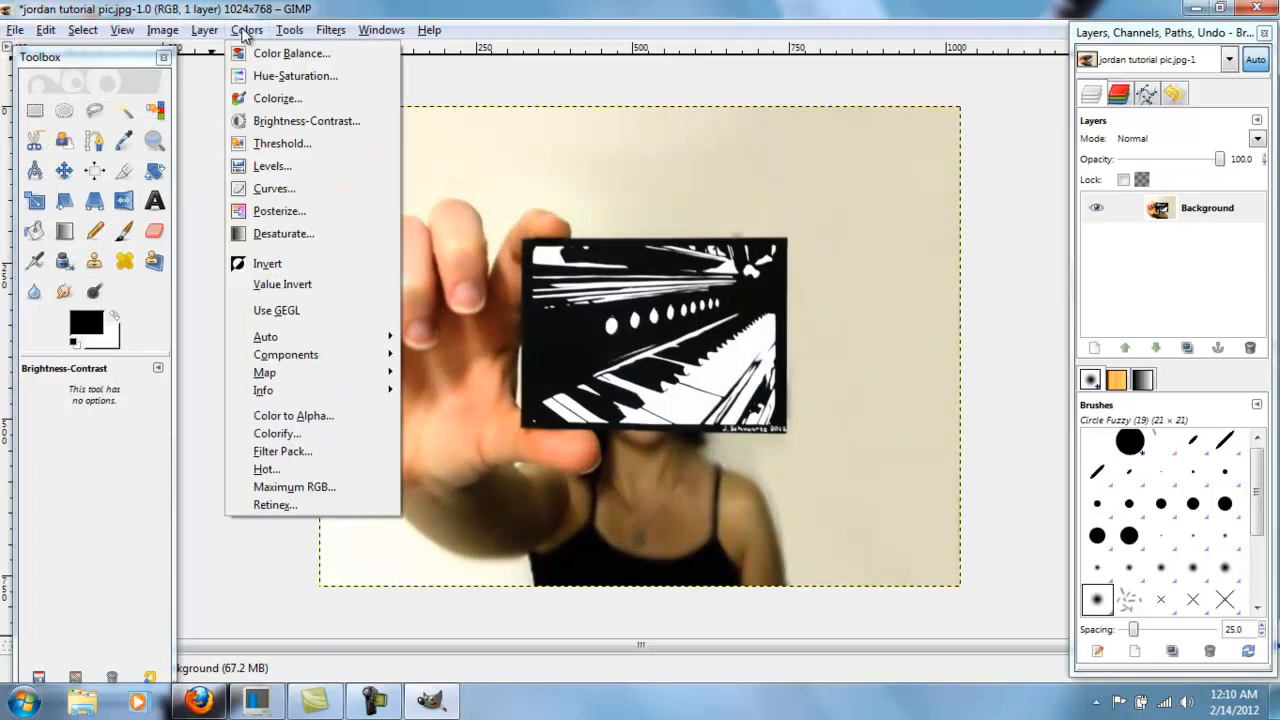
click(279, 76)
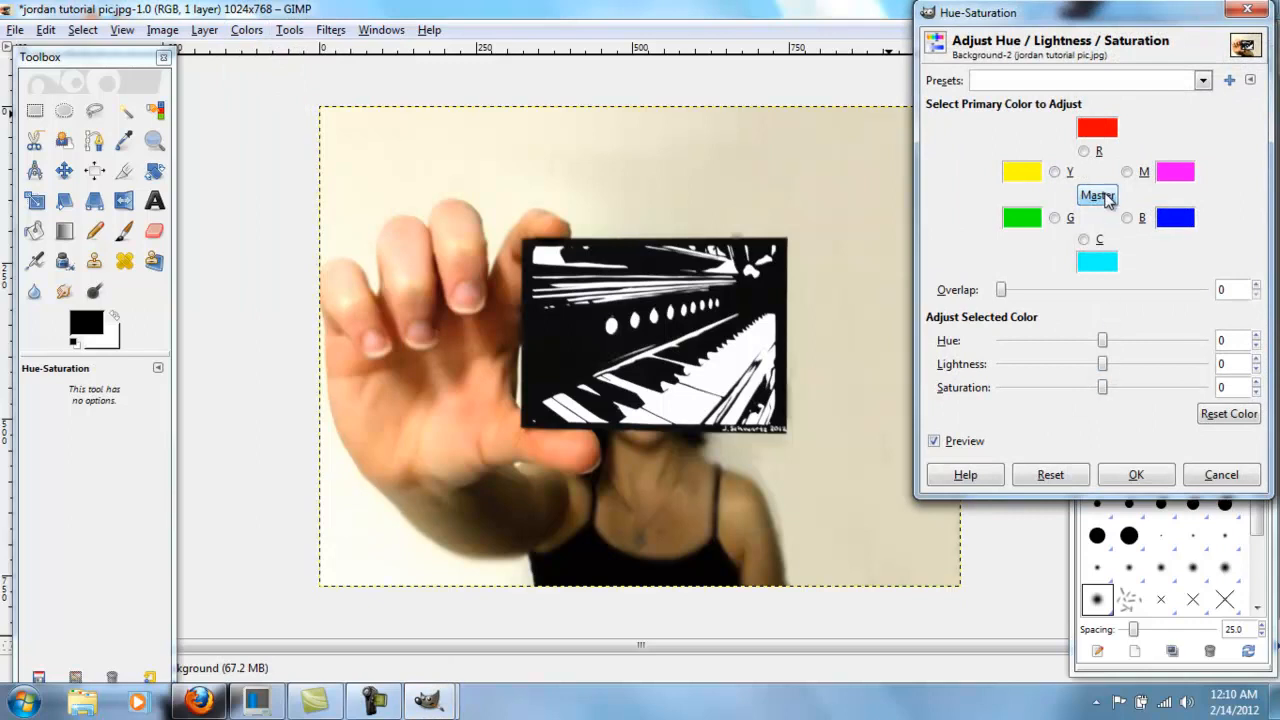
drag(1103, 388, 940, 390)
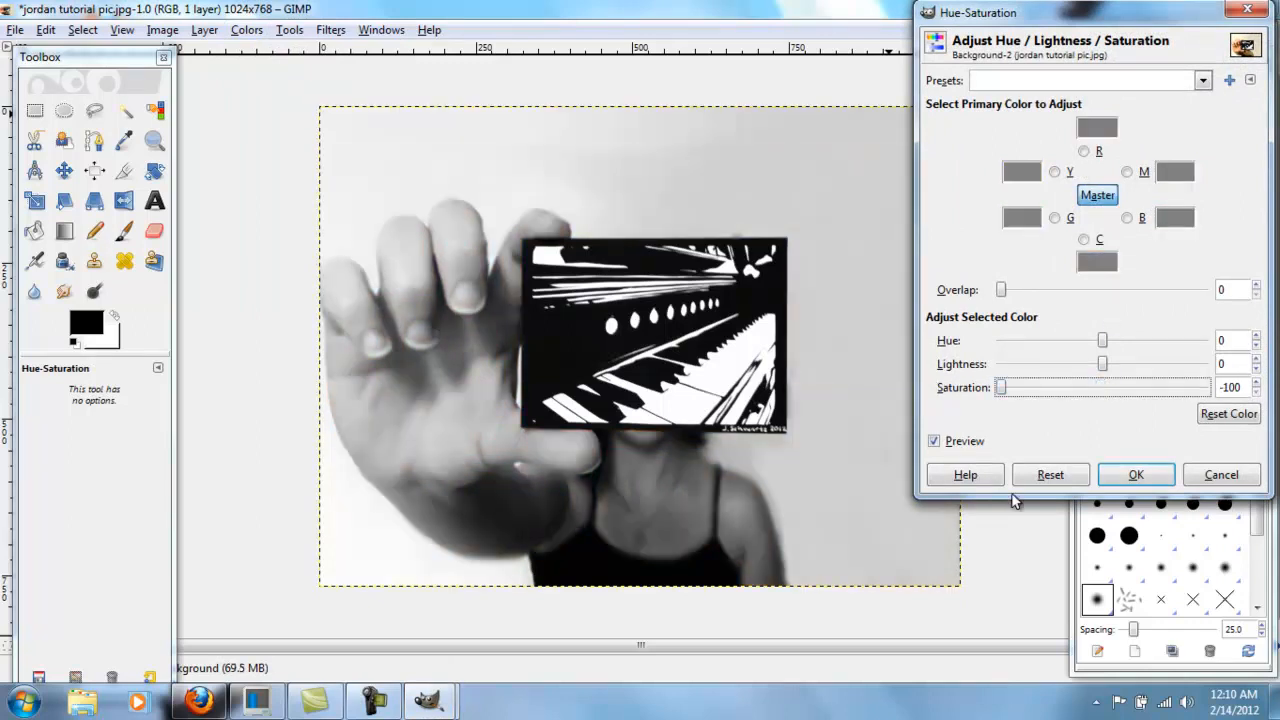
click(1050, 476)
Step: Try lowering the saturation of the red and yellow primaries to -100, and reset the adjustment
click(1084, 153)
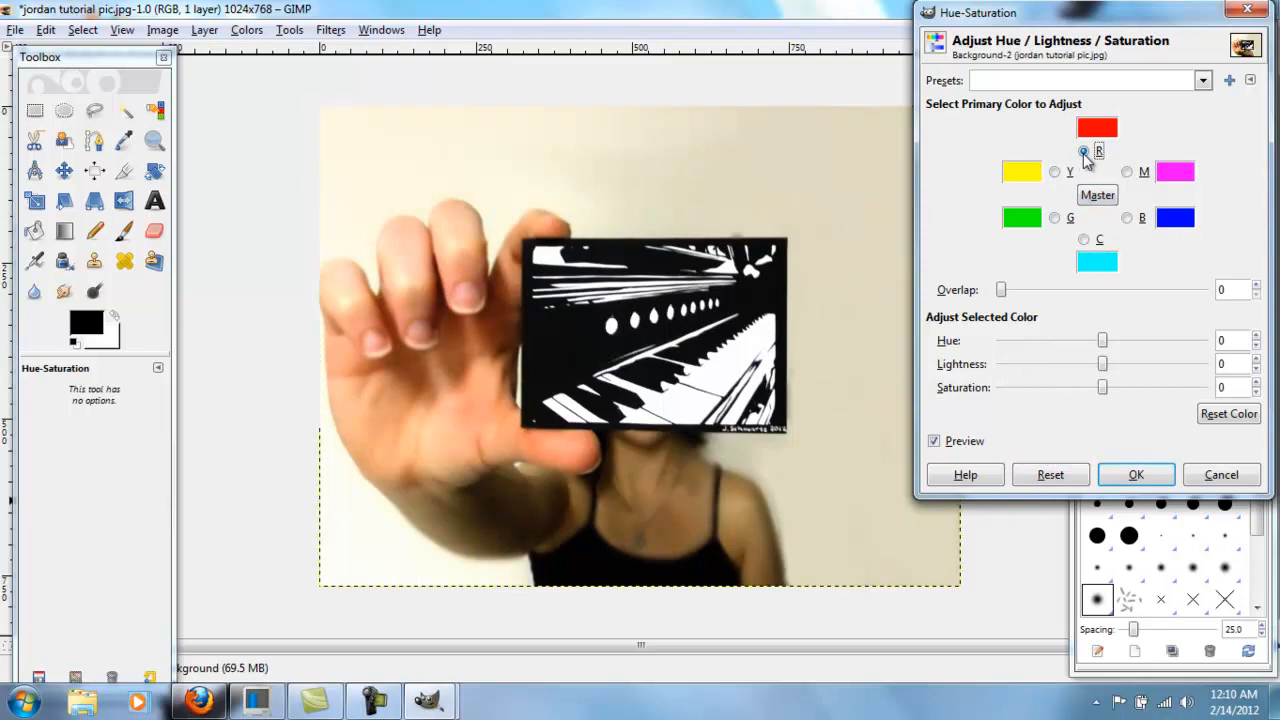
drag(1102, 388, 941, 390)
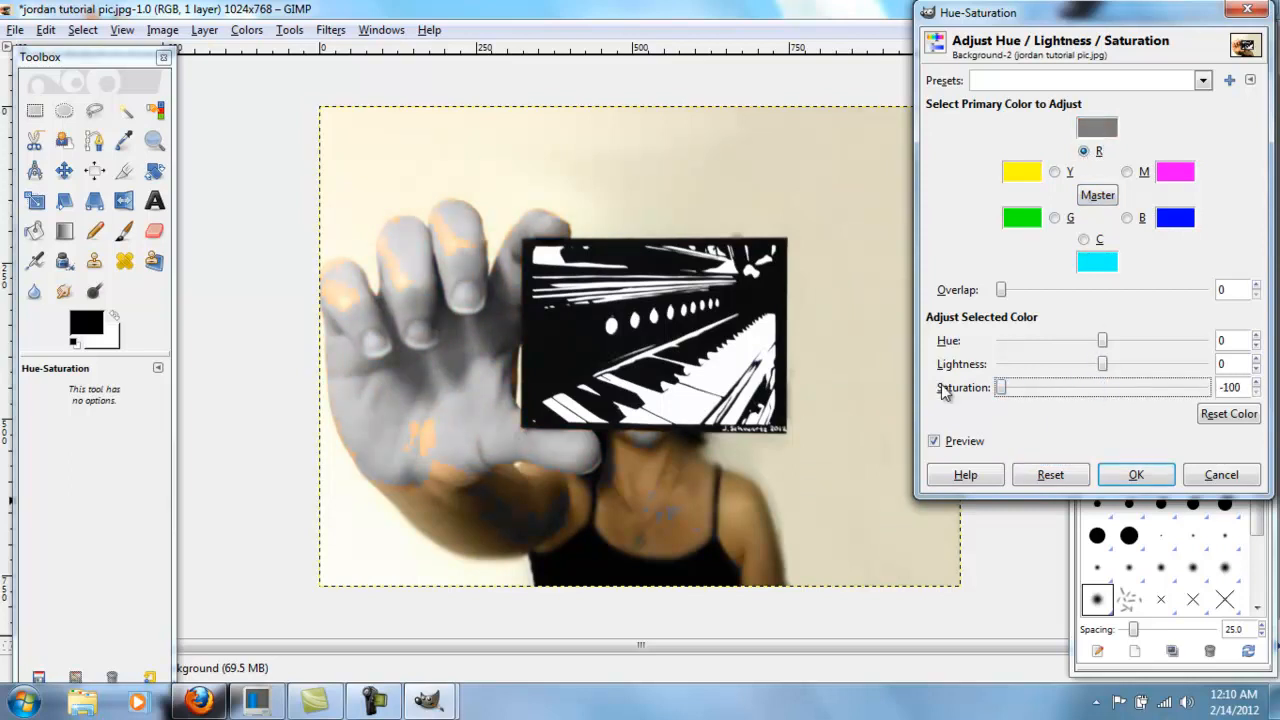
click(1055, 172)
drag(1103, 388, 1003, 389)
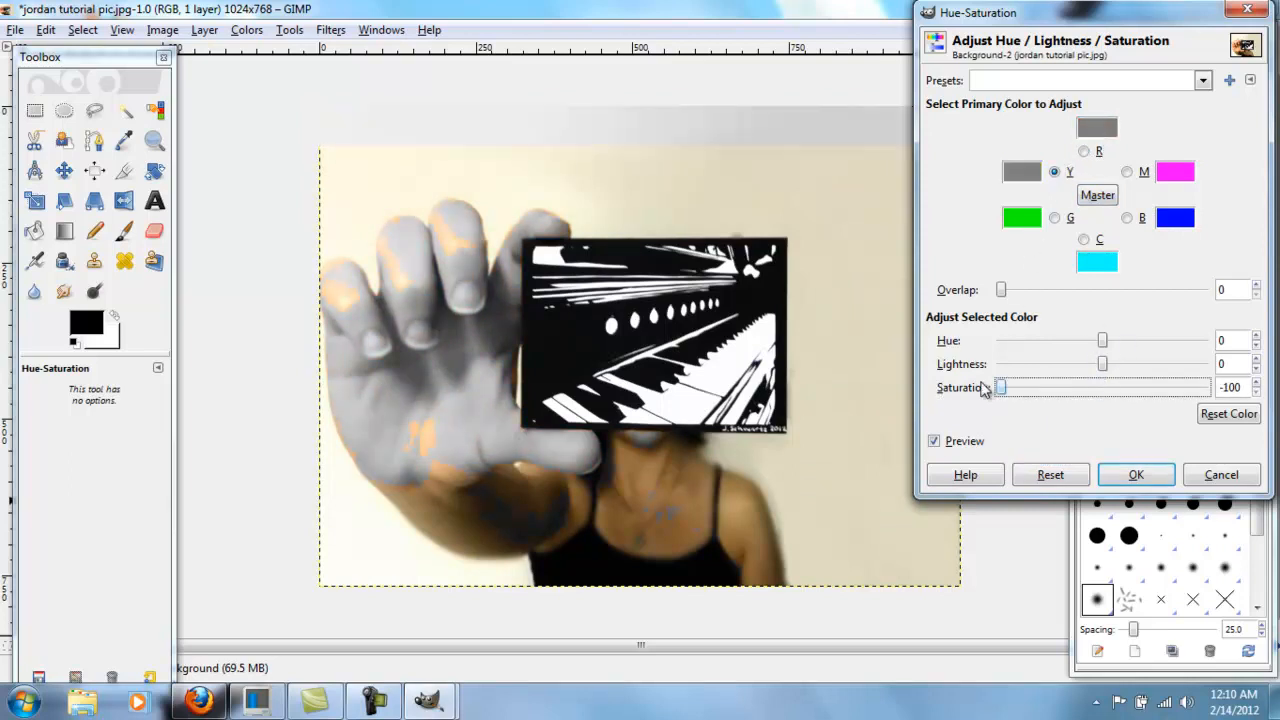
click(1050, 475)
Step: Try fully desaturating the green and the magenta primaries one after the other, and discard the Hue-Saturation adjustment
click(1055, 218)
drag(1102, 390, 922, 391)
click(1050, 474)
click(1155, 173)
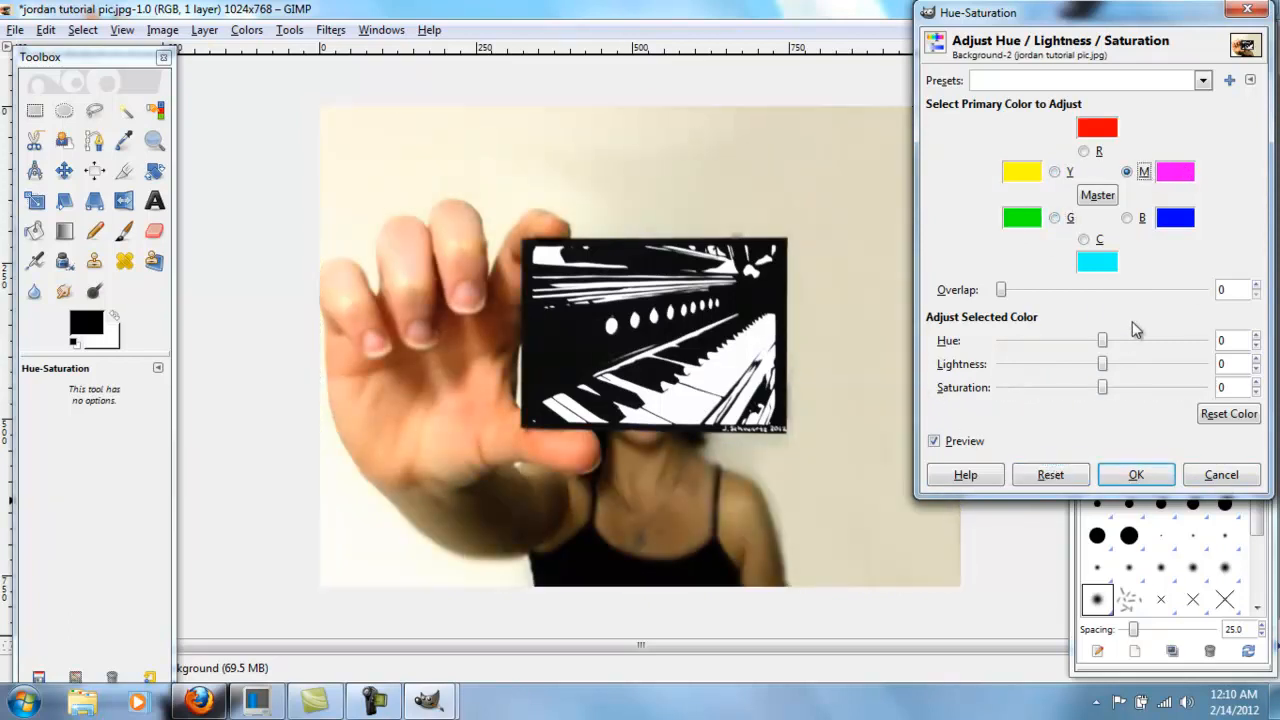
drag(1103, 388, 925, 393)
click(1240, 484)
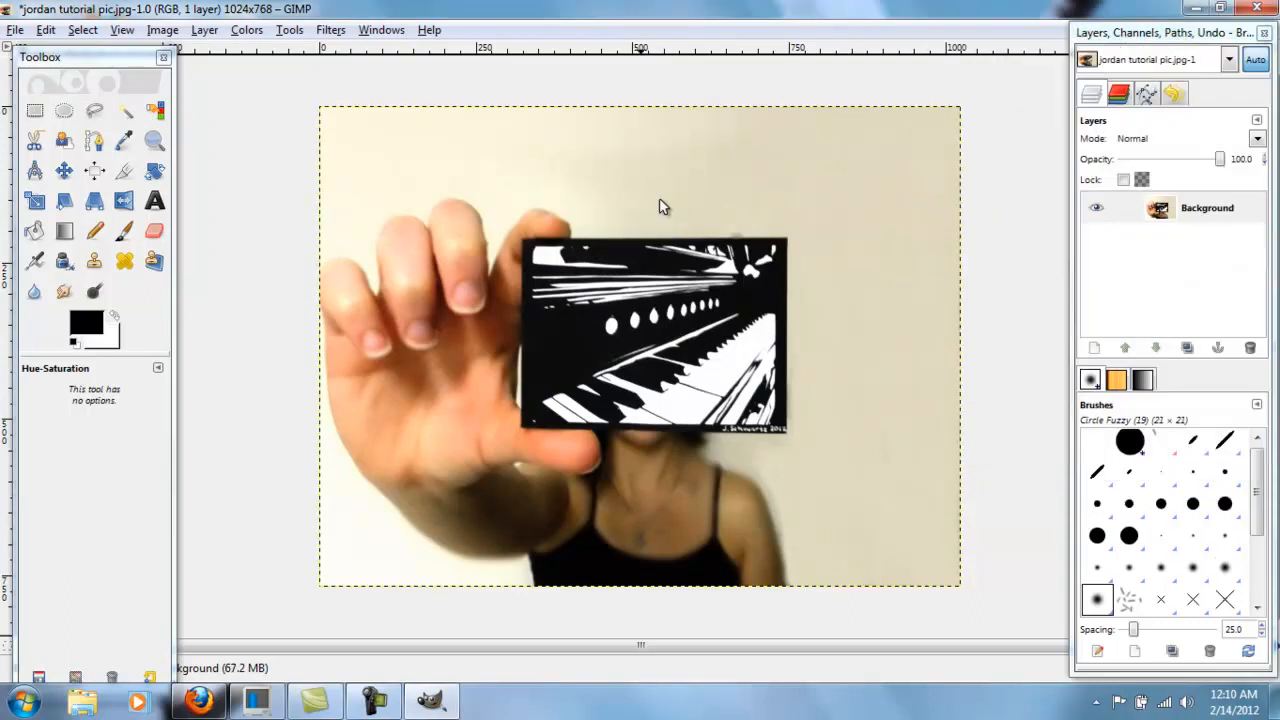
click(263, 36)
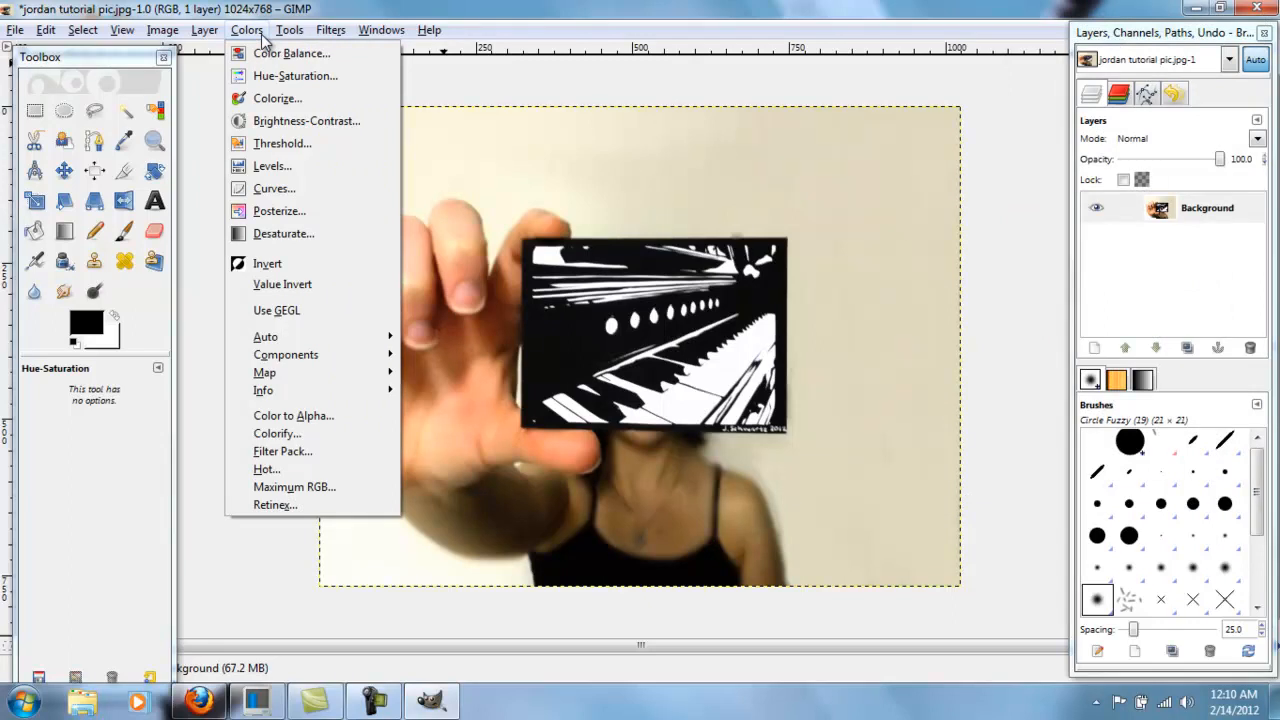
click(263, 36)
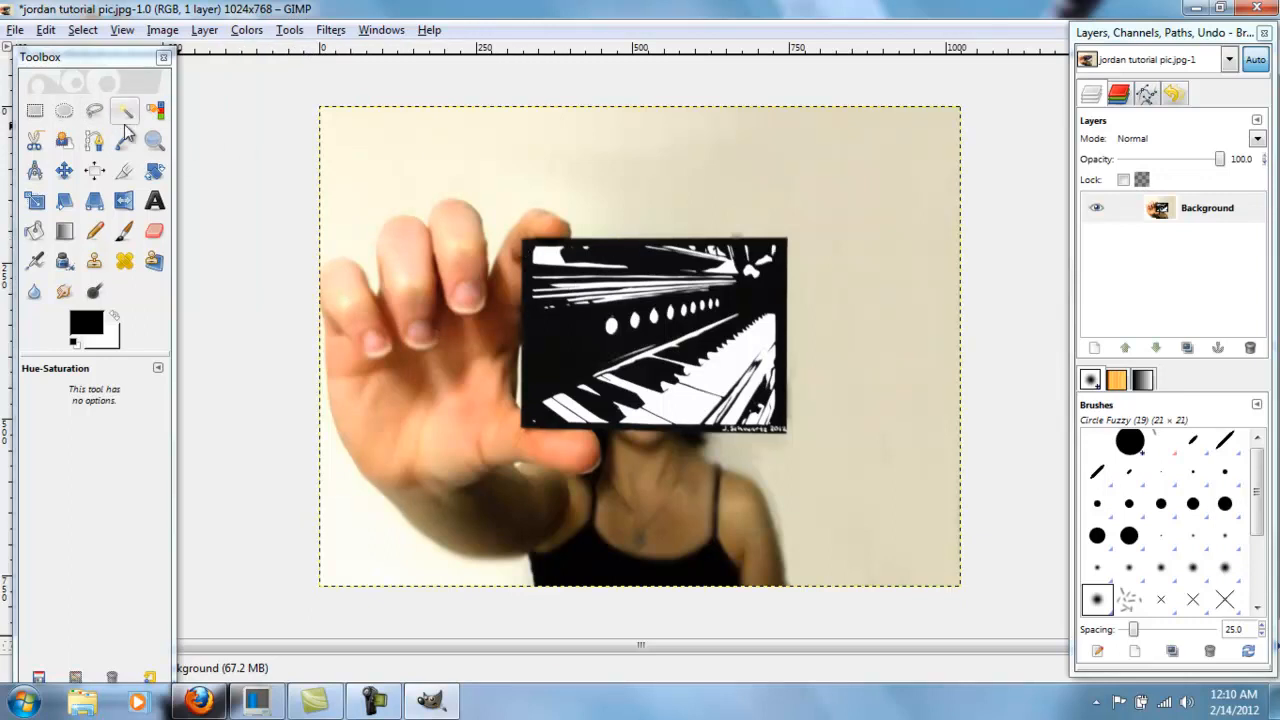
Step: Outline the artwork's four corners with Free Select and invert the selection to cover everything around it
click(95, 112)
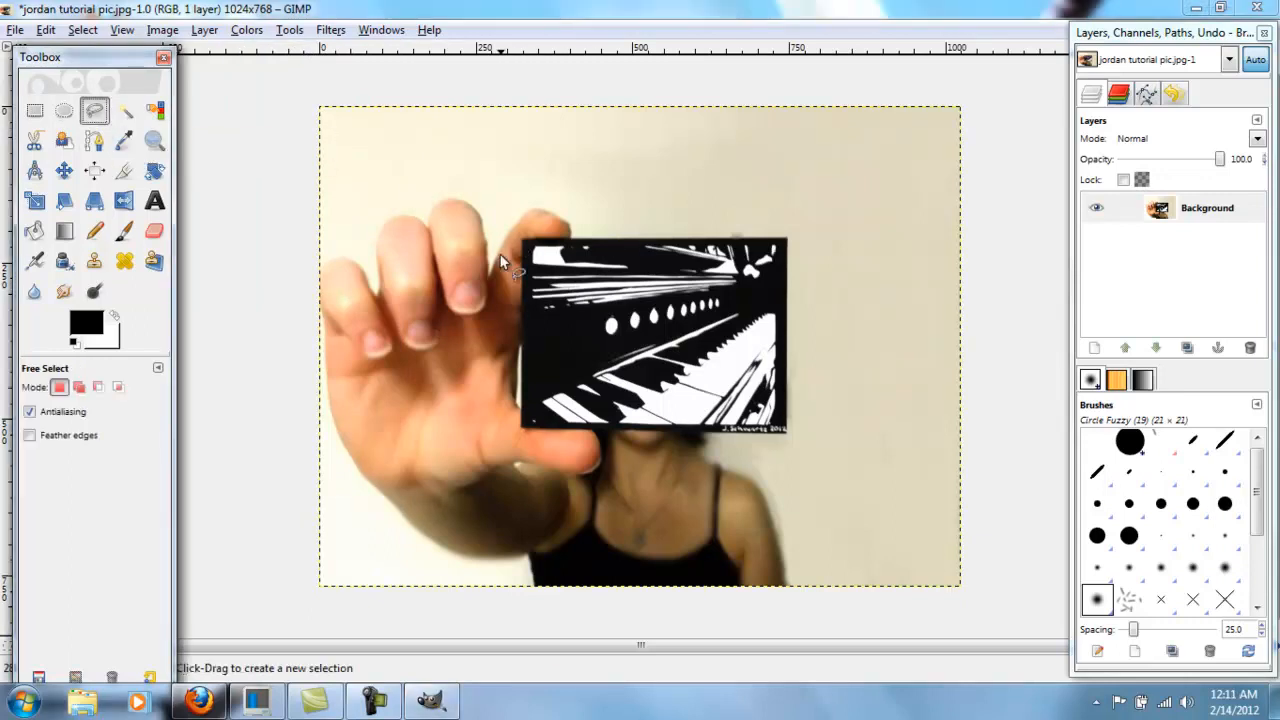
click(789, 239)
click(786, 427)
click(523, 428)
click(524, 240)
click(788, 239)
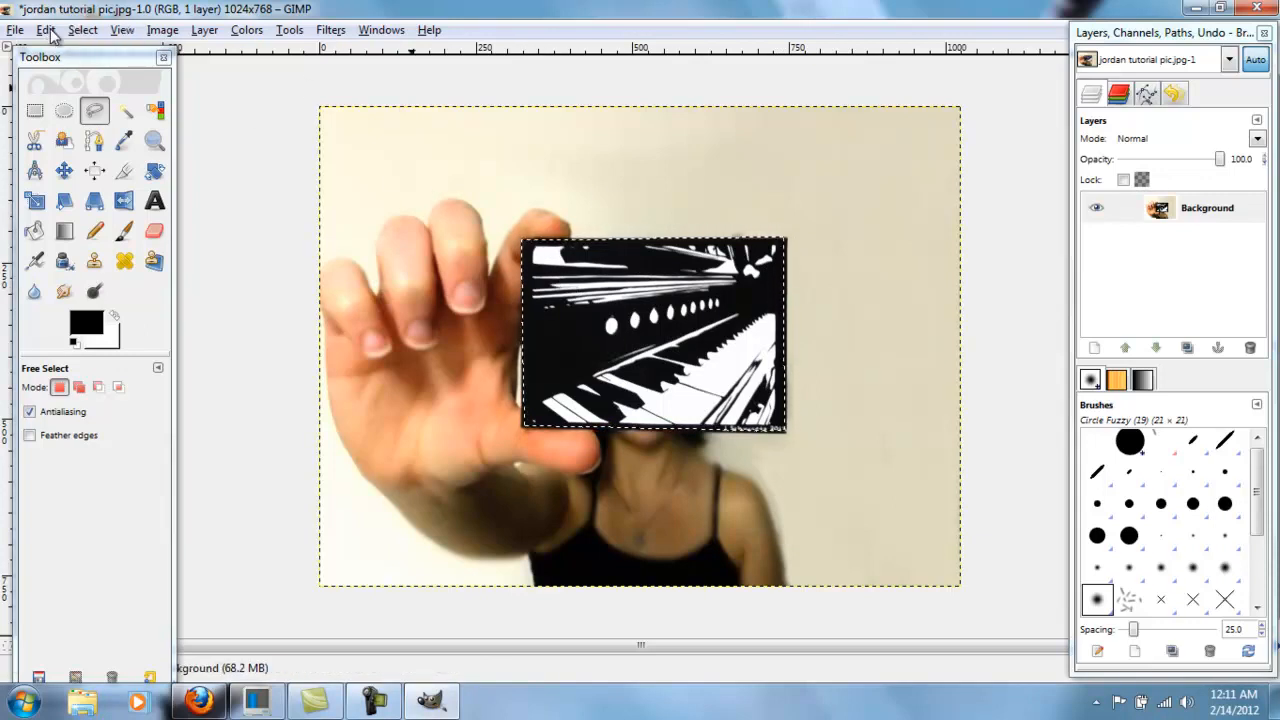
click(119, 33)
mouse_move(83, 30)
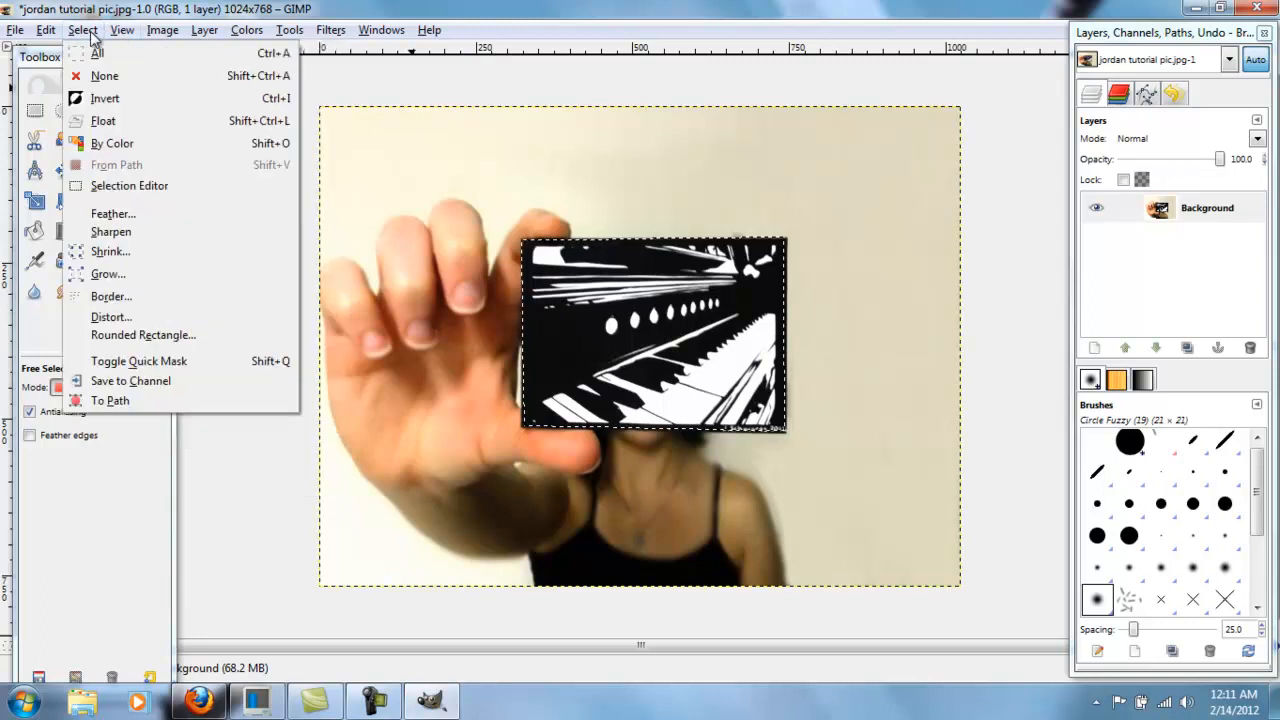
click(105, 95)
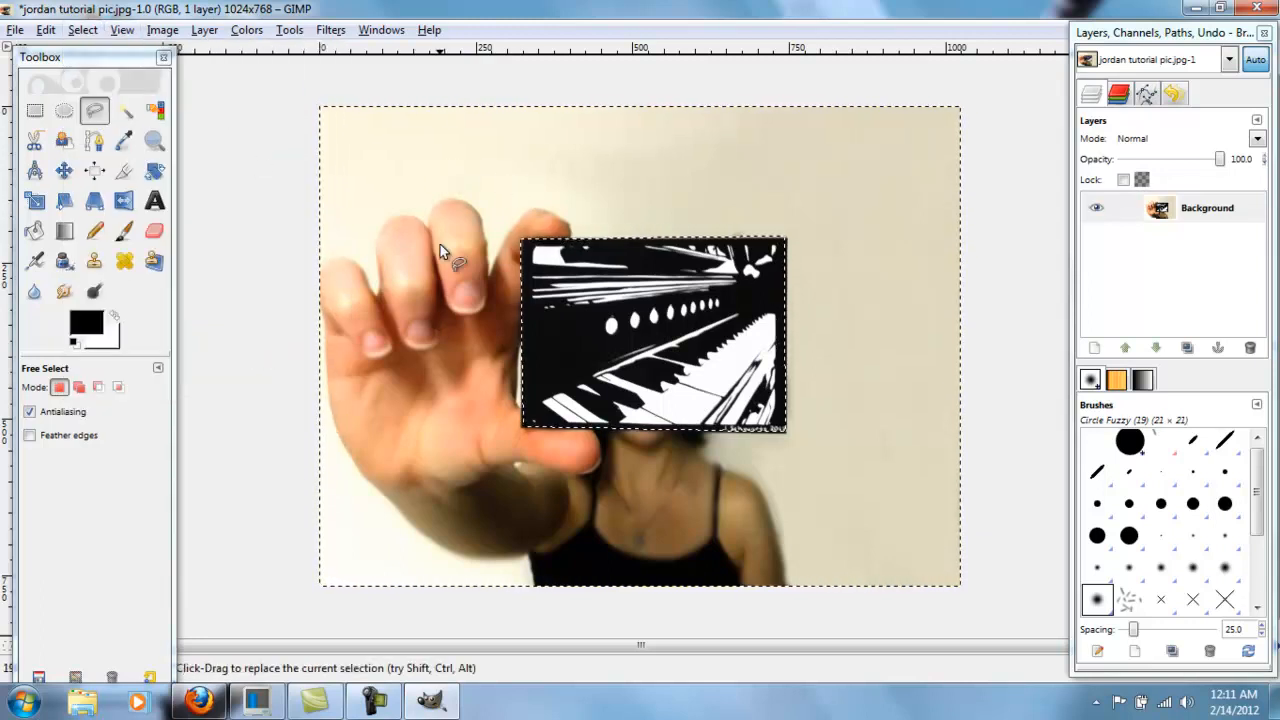
Step: Try blurring the lower edge of the woman's black top with the Blur tool, and undo the stroke
click(36, 296)
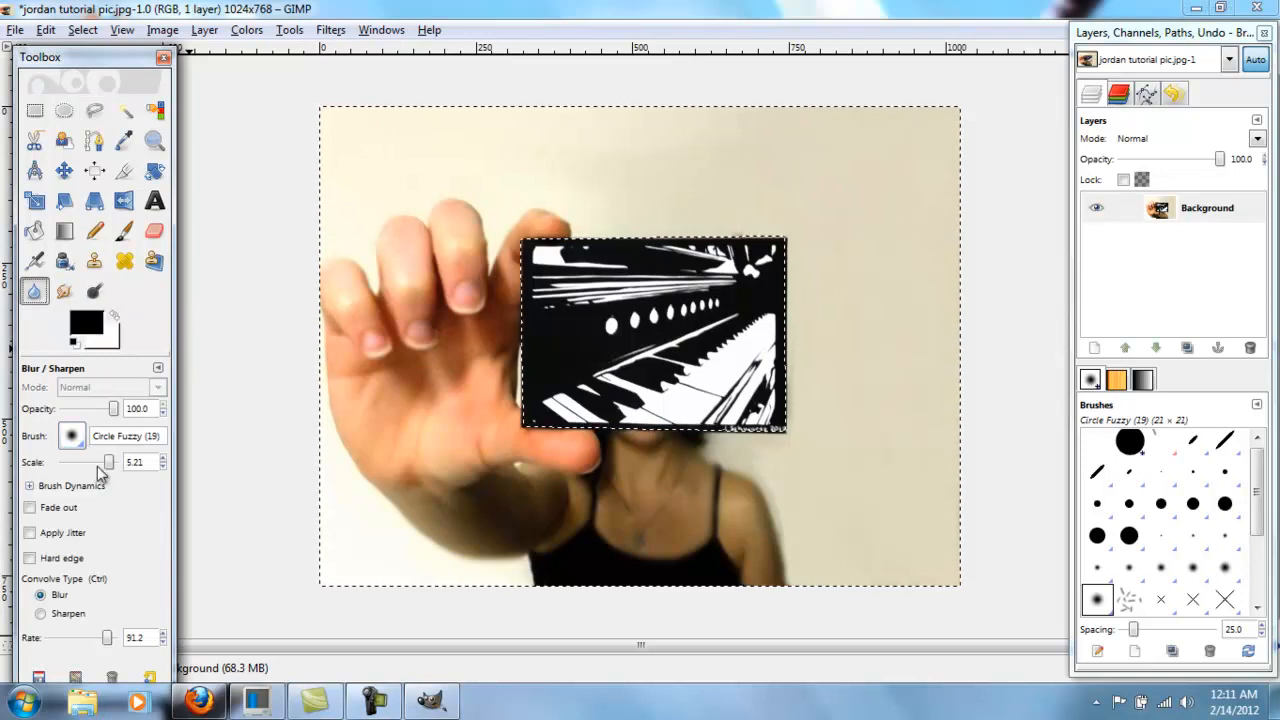
mouse_move(672, 556)
mouse_down()
mouse_move(705, 558)
mouse_move(655, 579)
mouse_move(724, 605)
mouse_up()
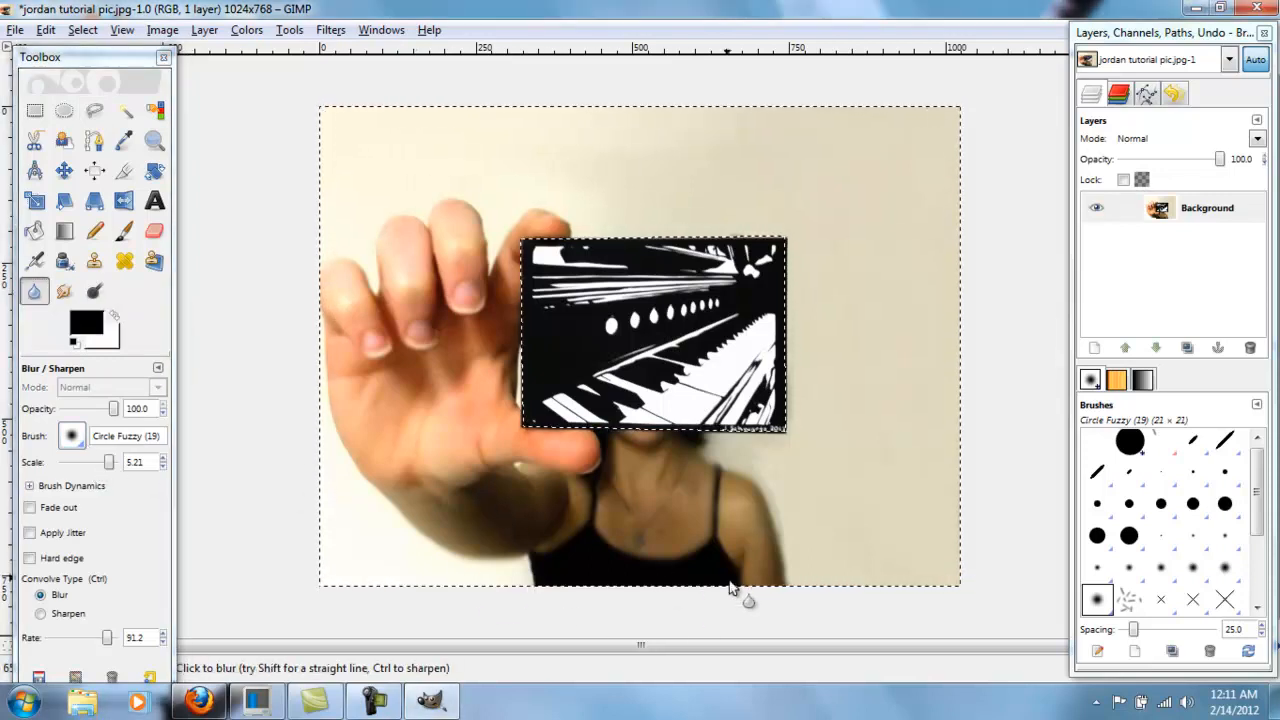
key(ctrl+z)
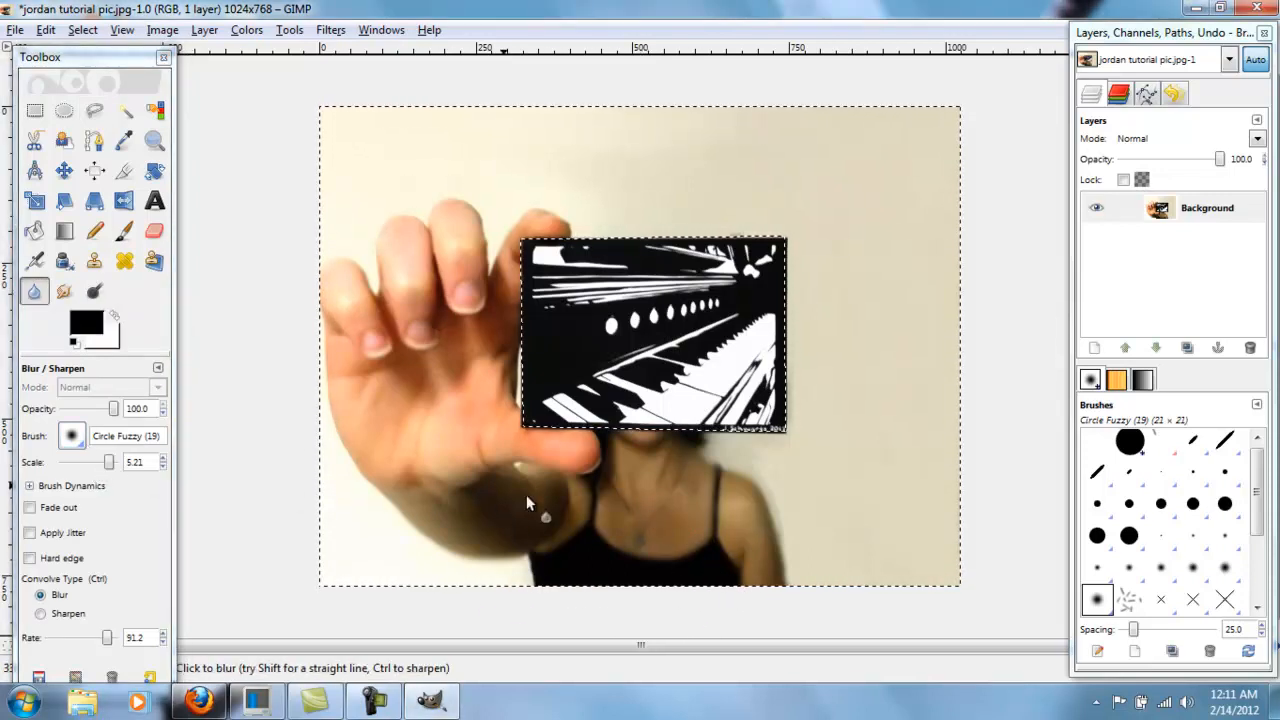
click(330, 30)
mouse_move(414, 140)
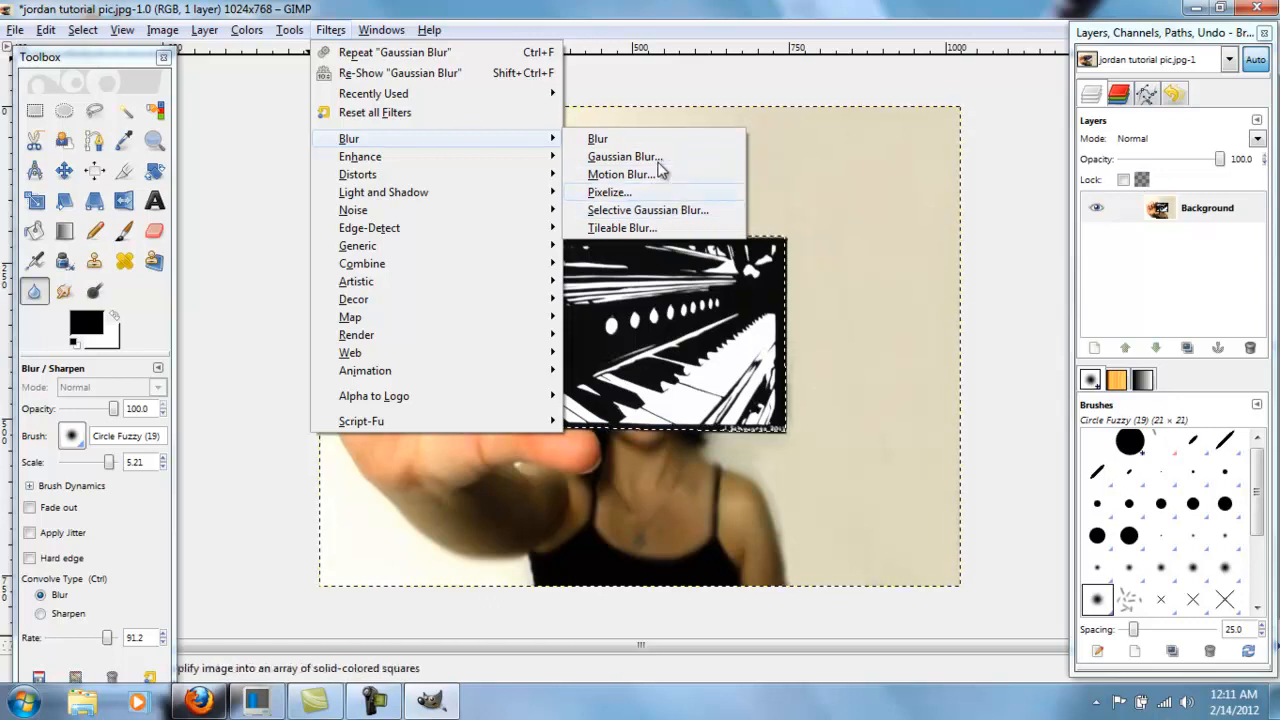
click(644, 6)
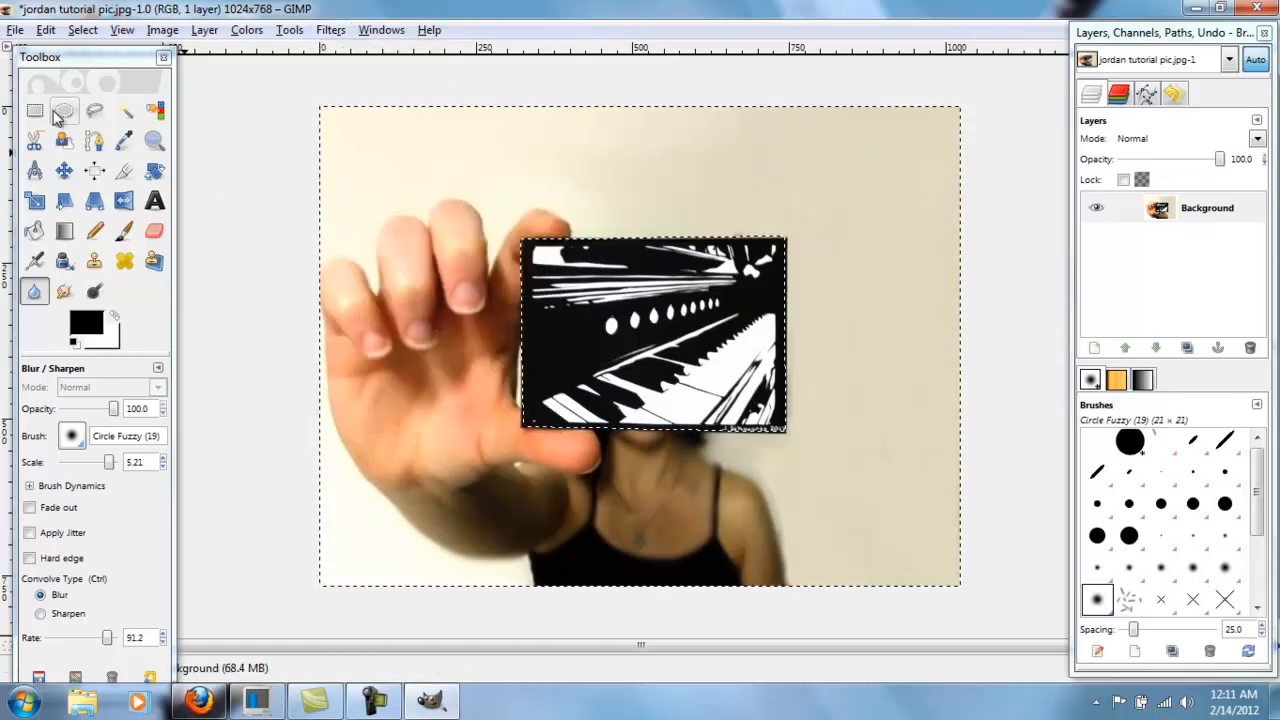
Step: Switch to Rectangle Select and clear the inverted selection around the artwork
click(33, 112)
click(287, 148)
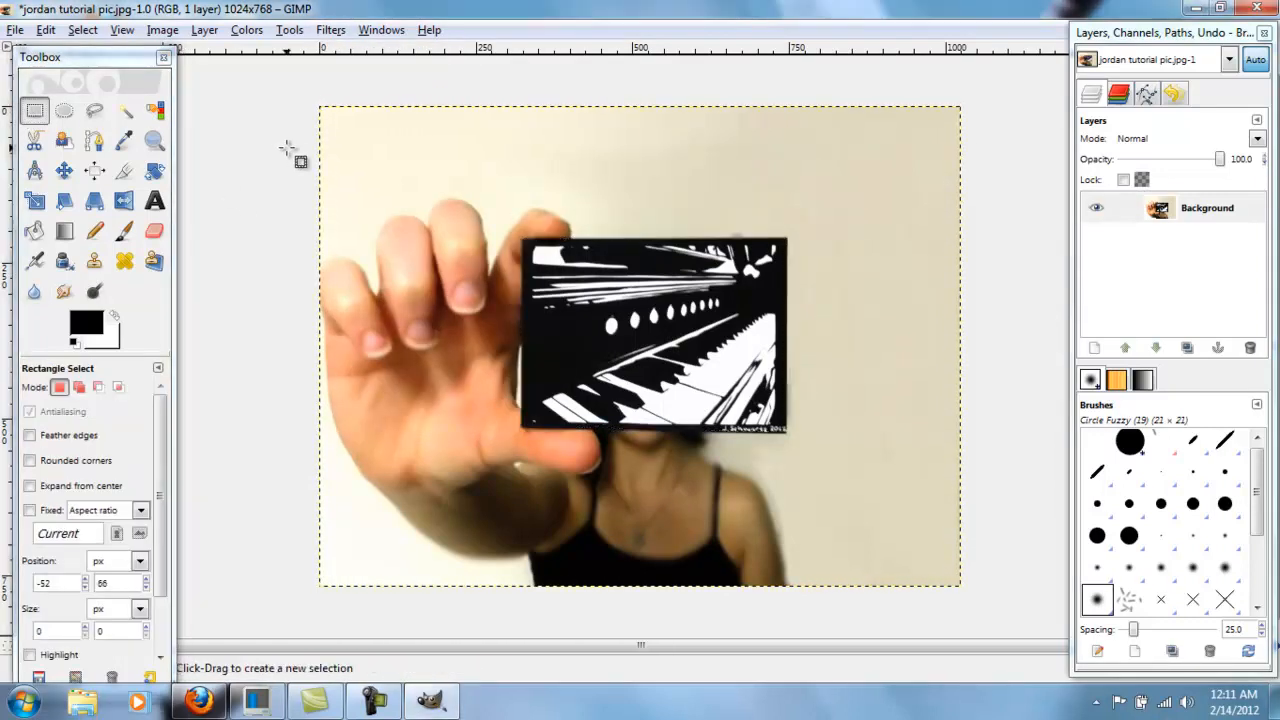